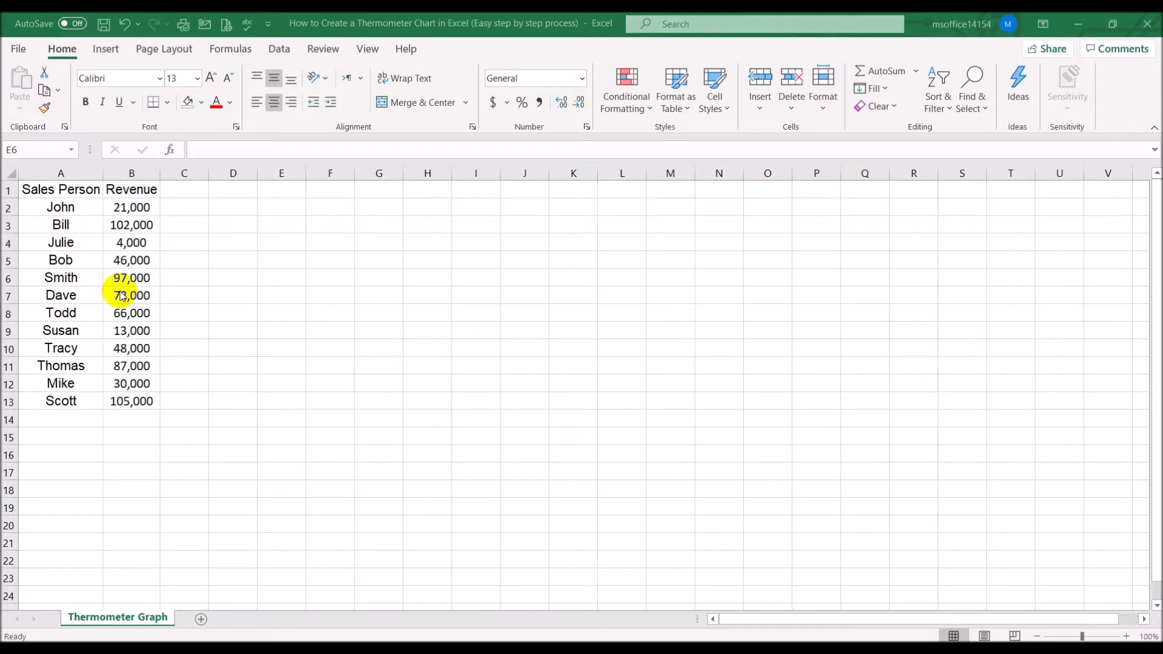
Add the headers Target in C1 and Achievement in D1, and autofit column D's width
{"action": "left_click", "coordinate": [173, 185]}
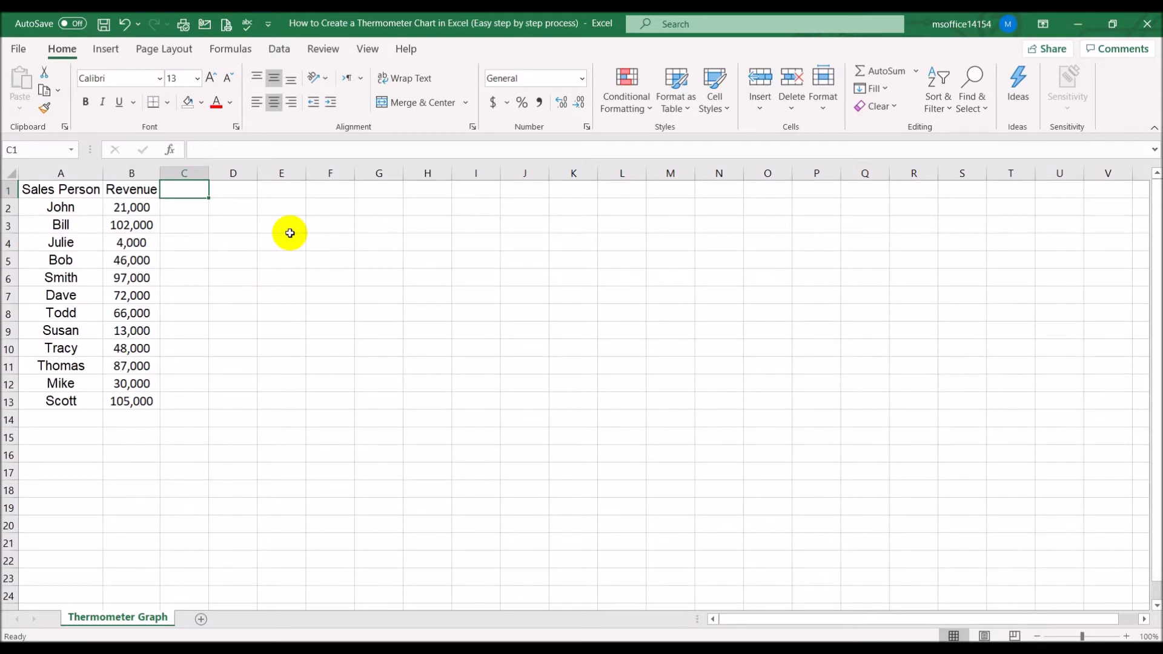
{"action": "type", "text": "Target"}
{"action": "key", "text": "Tab"}
{"action": "type", "text": "Achievement"}
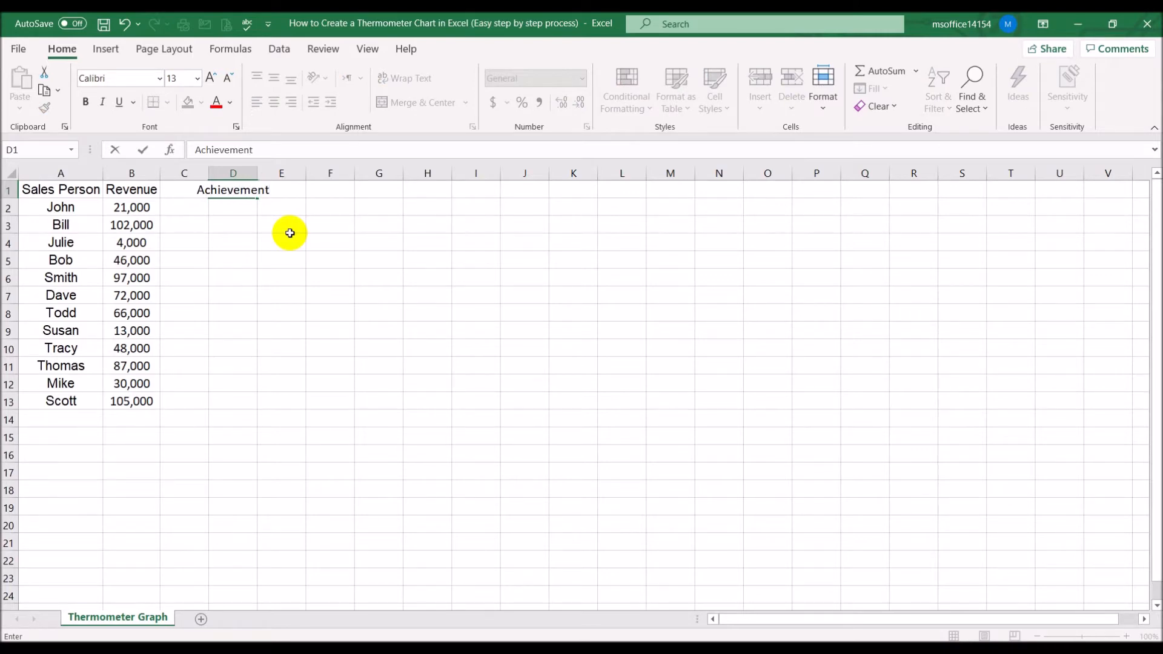
{"action": "key", "text": "Return"}
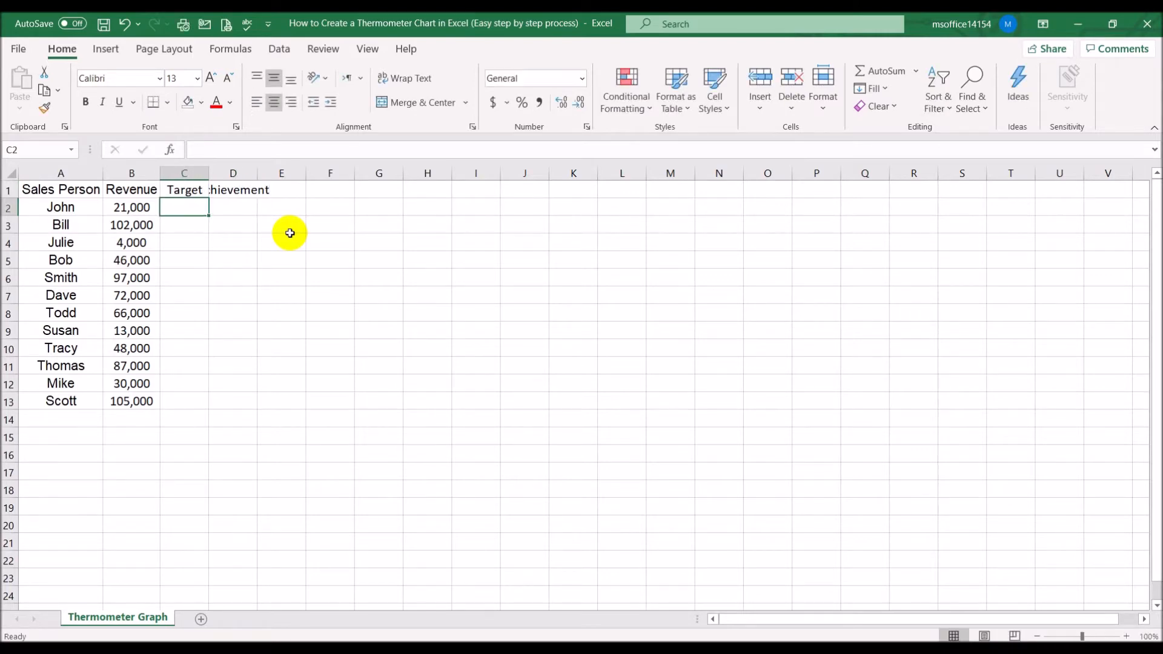
{"action": "double_click", "coordinate": [257, 173]}
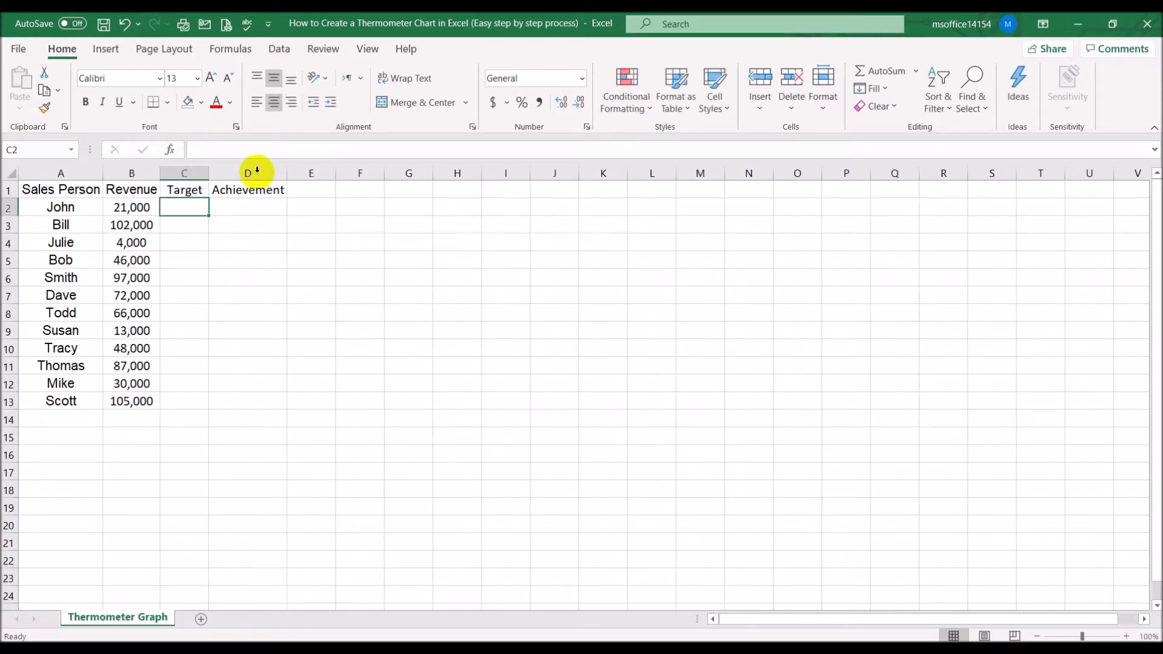
Enter a target of 100000 in C2 and fill it down through C13
{"action": "type", "text": "100000"}
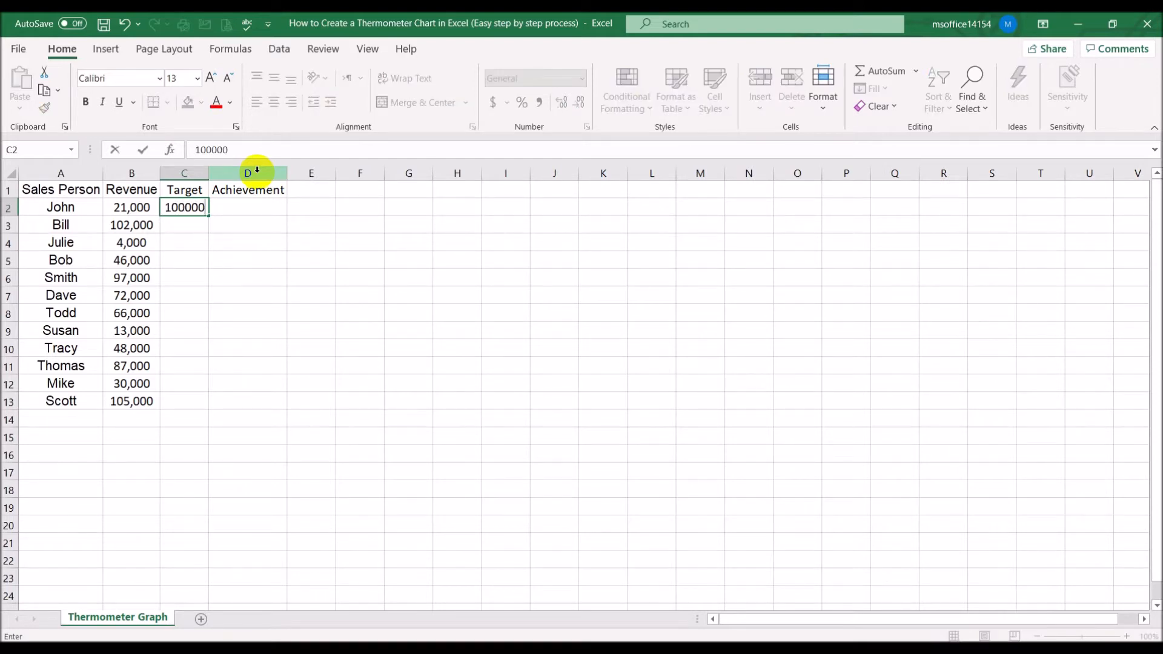
{"action": "key", "text": "Return"}
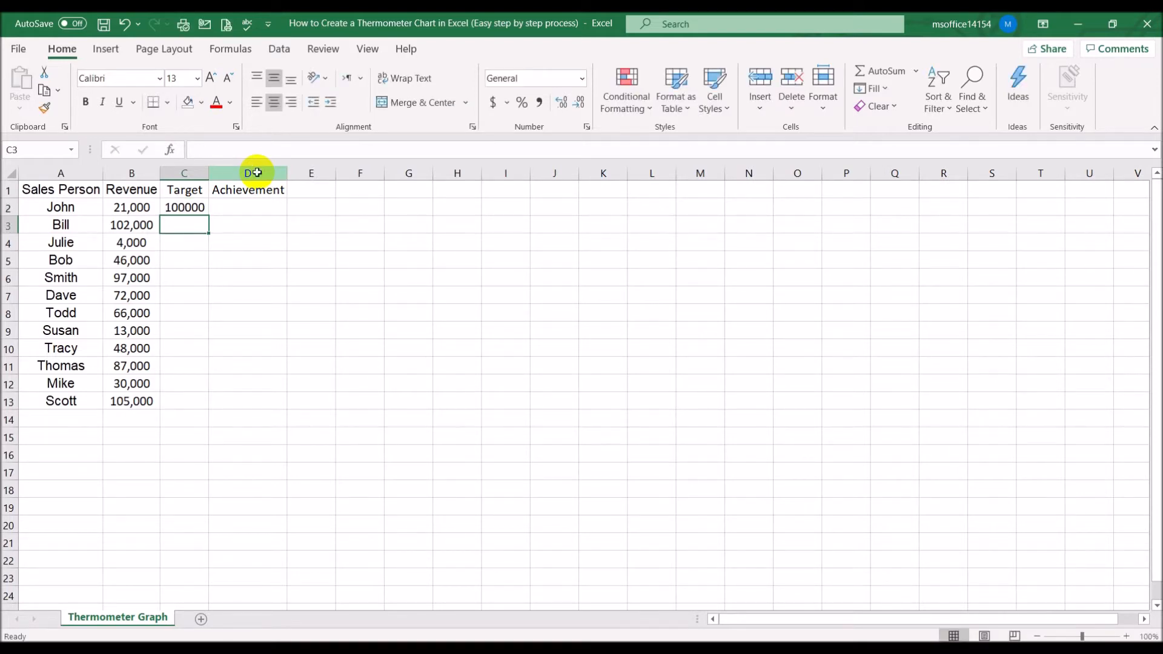
{"action": "left_click", "coordinate": [181, 208]}
{"action": "left_click_drag", "start_coordinate": [209, 216], "coordinate": [205, 412]}
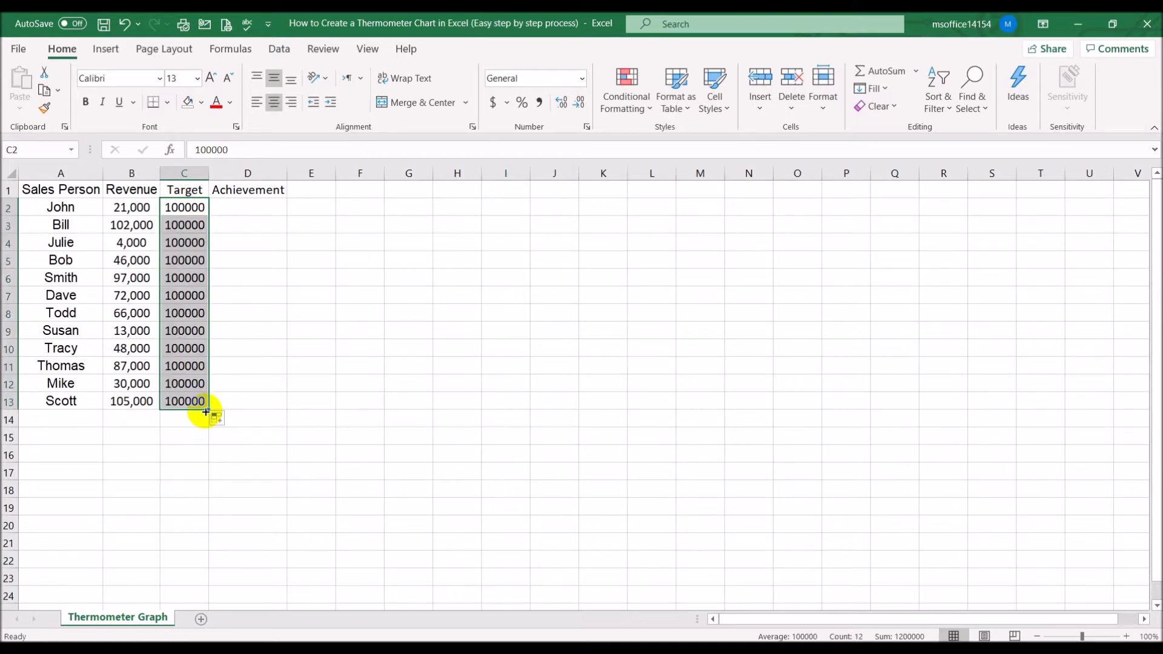
Format the target cells as Number with 0 decimal places and the 1000 separator
{"action": "right_click", "coordinate": [183, 286]}
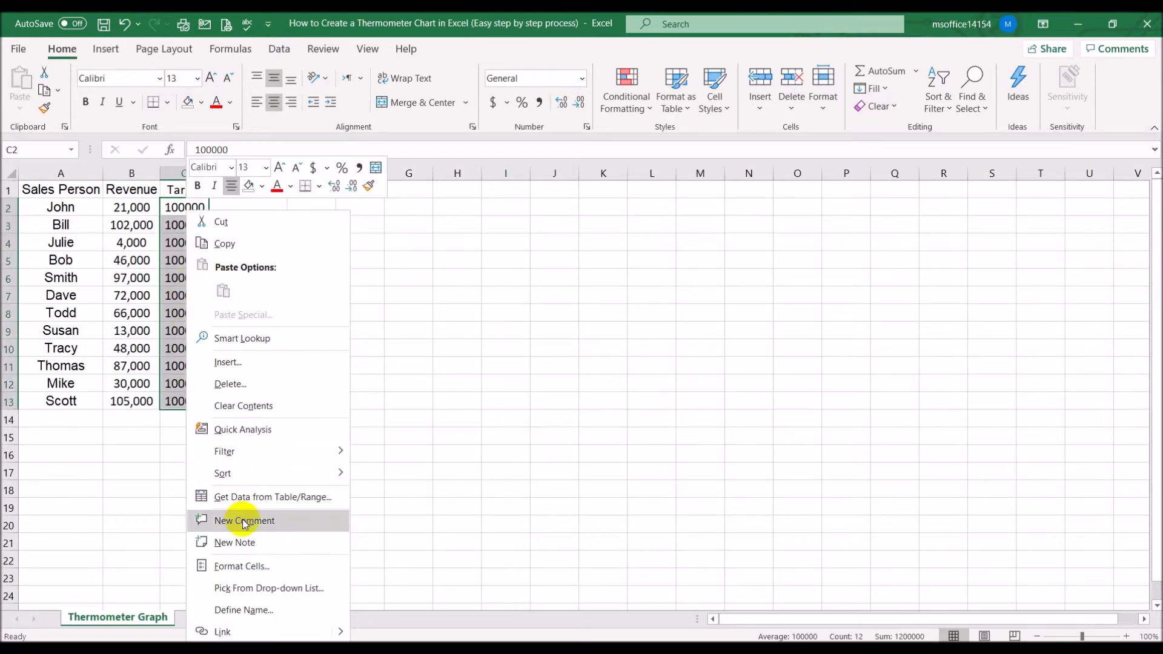
{"action": "left_click", "coordinate": [245, 565]}
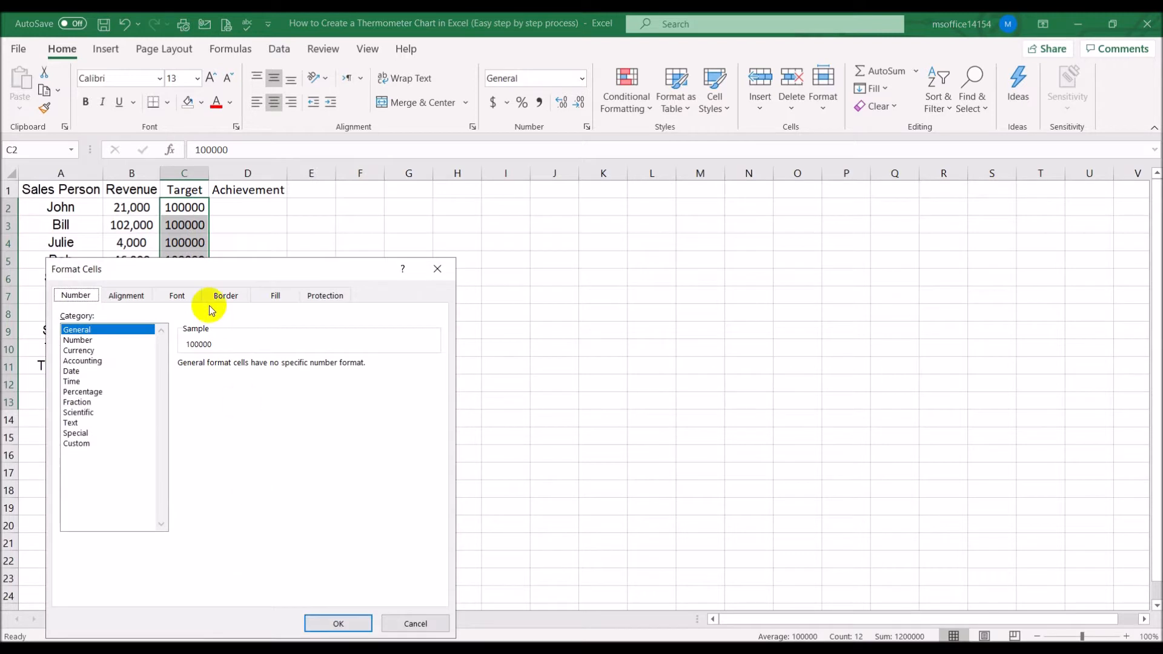
{"action": "left_click", "coordinate": [100, 340]}
{"action": "left_click", "coordinate": [221, 384]}
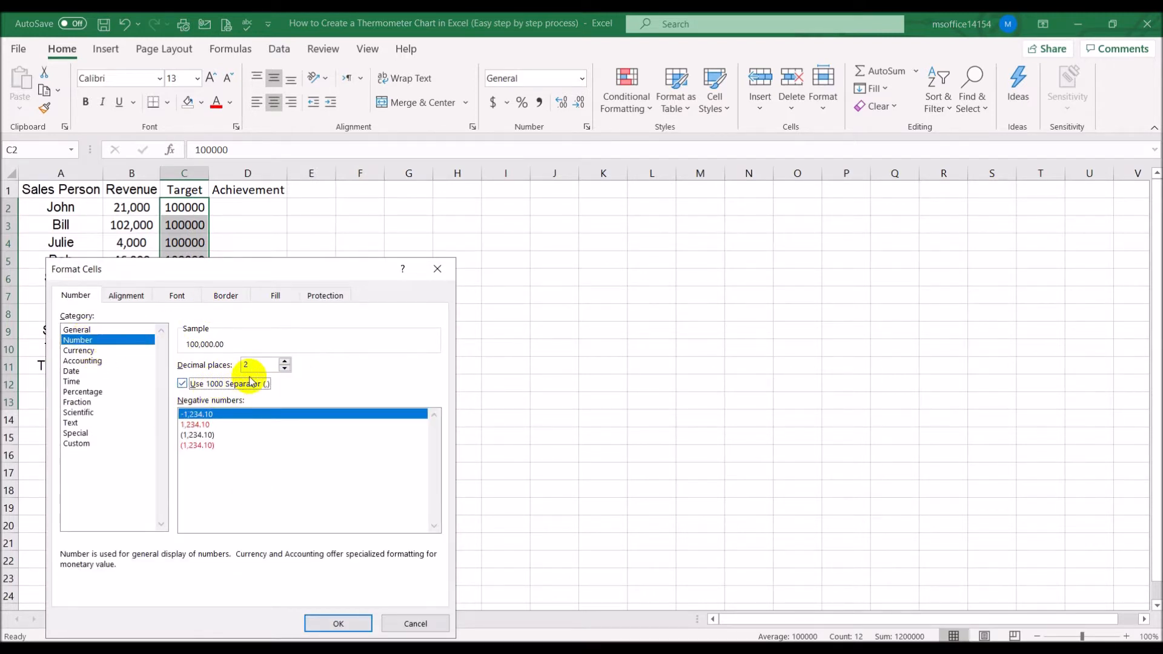
{"action": "left_click", "coordinate": [285, 369]}
{"action": "left_click", "coordinate": [285, 368]}
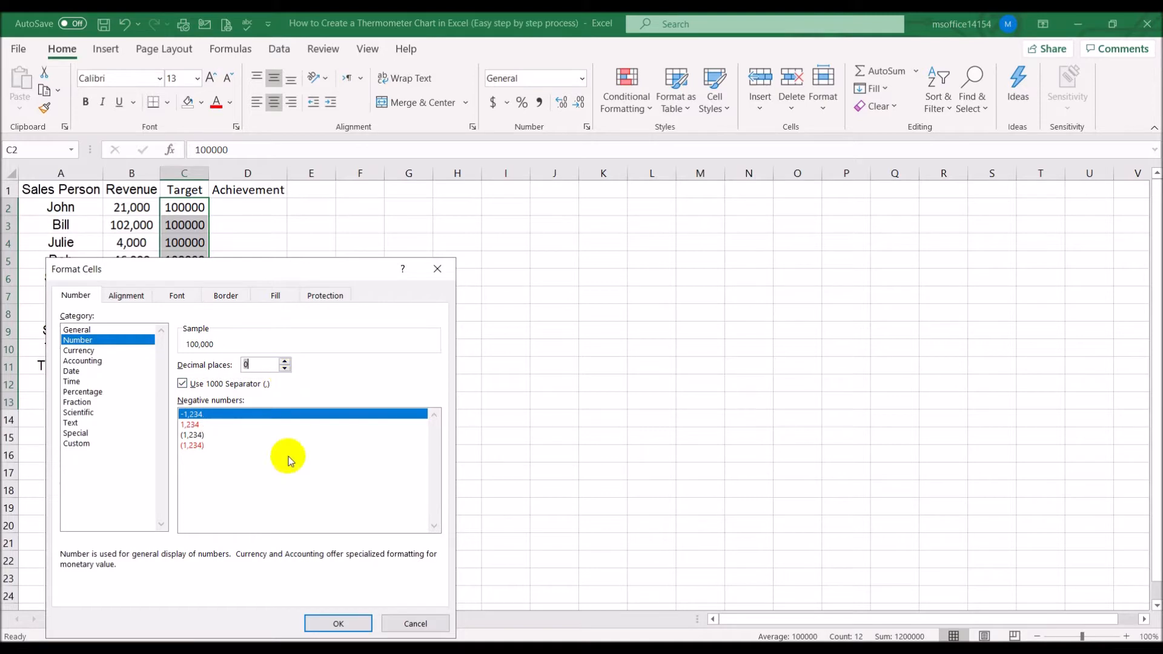
{"action": "left_click", "coordinate": [337, 623]}
{"action": "left_click", "coordinate": [438, 311]}
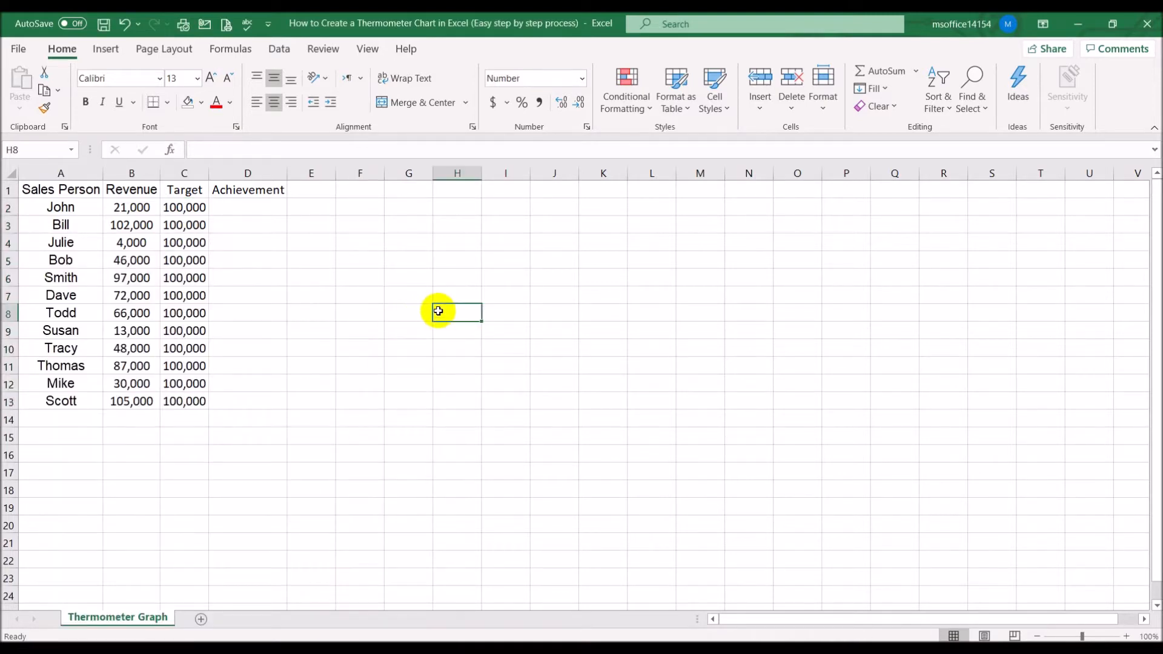
Enter the formula =B2/C2 in D2 to calculate John's achievement
{"action": "left_click", "coordinate": [269, 206]}
{"action": "type", "text": "="}
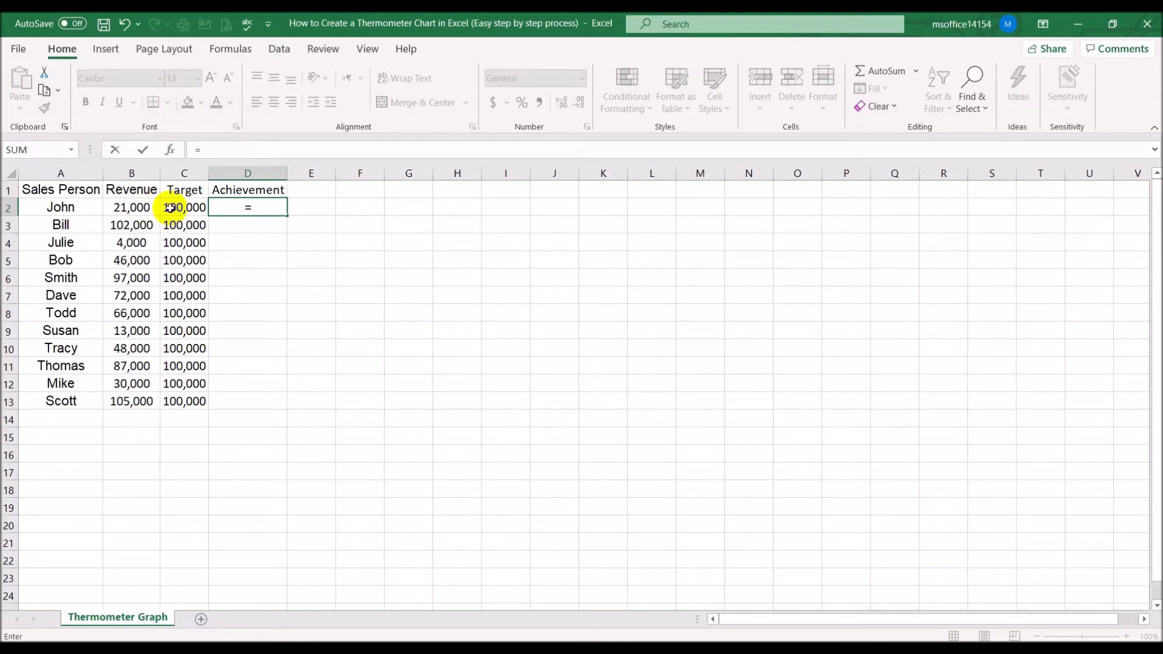
{"action": "left_click", "coordinate": [144, 207]}
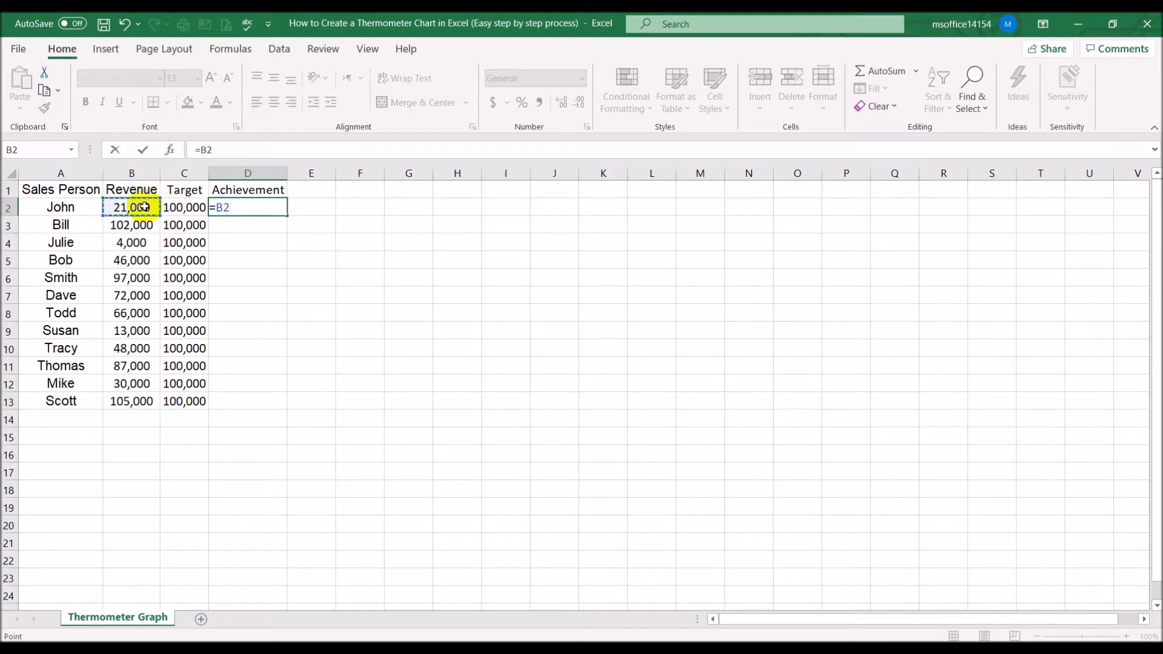
{"action": "type", "text": "/"}
{"action": "left_click", "coordinate": [176, 207]}
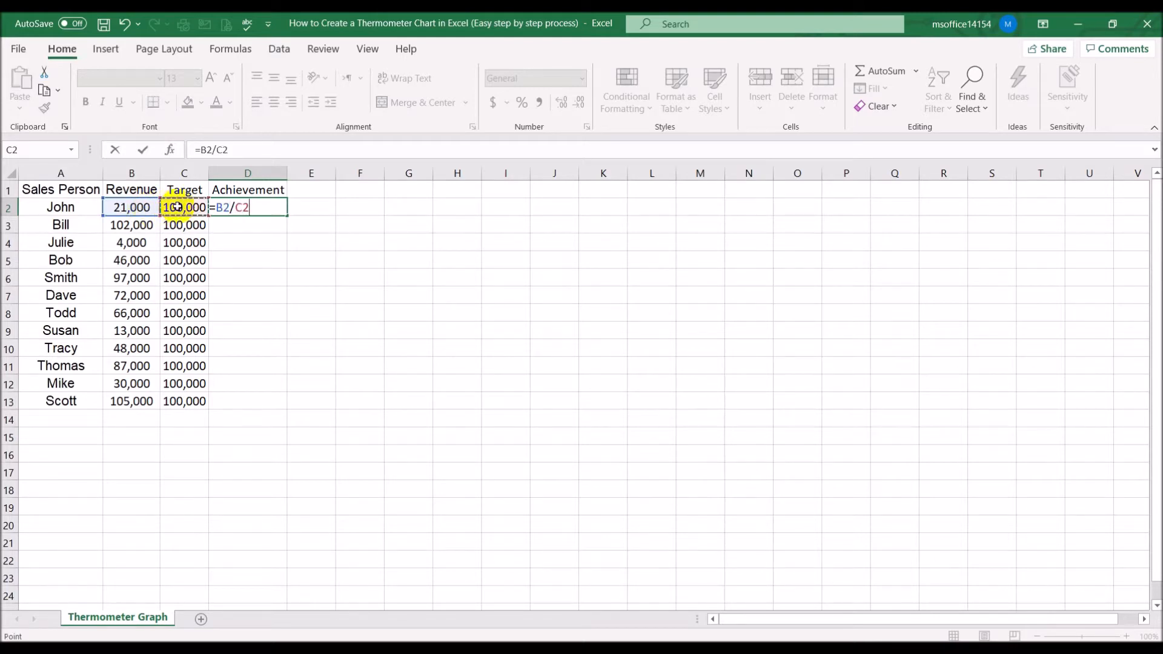
{"action": "key", "text": "Return"}
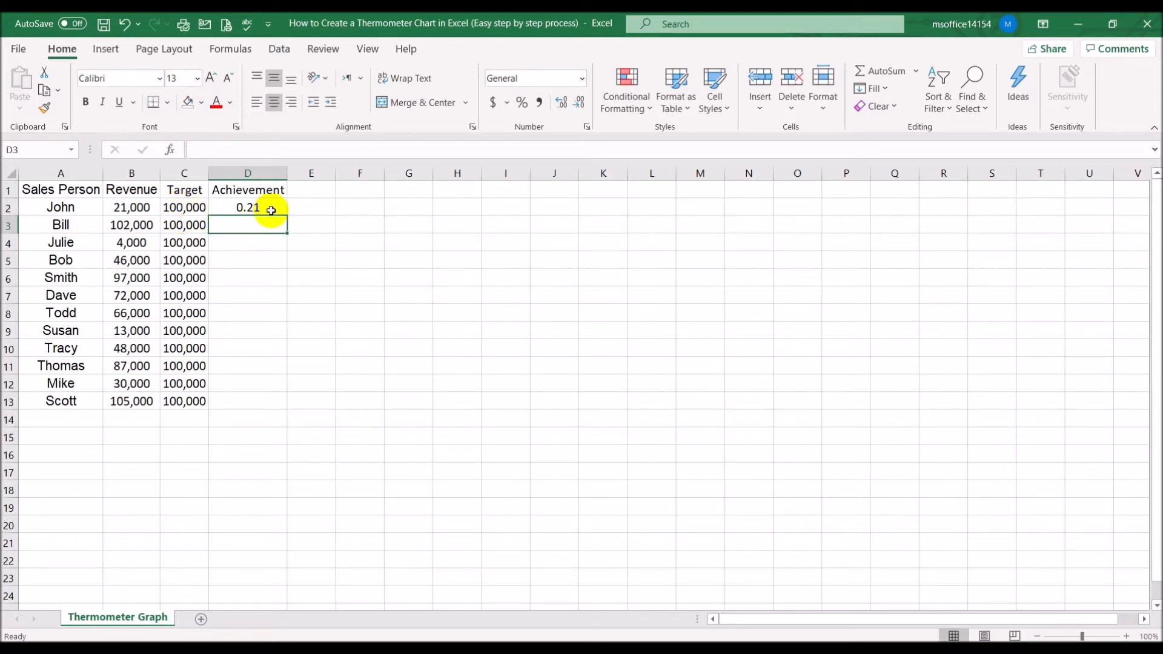
Format the achievement cells D2:D13 as Percentage with 0 decimal places
{"action": "left_click_drag", "start_coordinate": [271, 210], "coordinate": [266, 397]}
{"action": "right_click", "coordinate": [241, 281]}
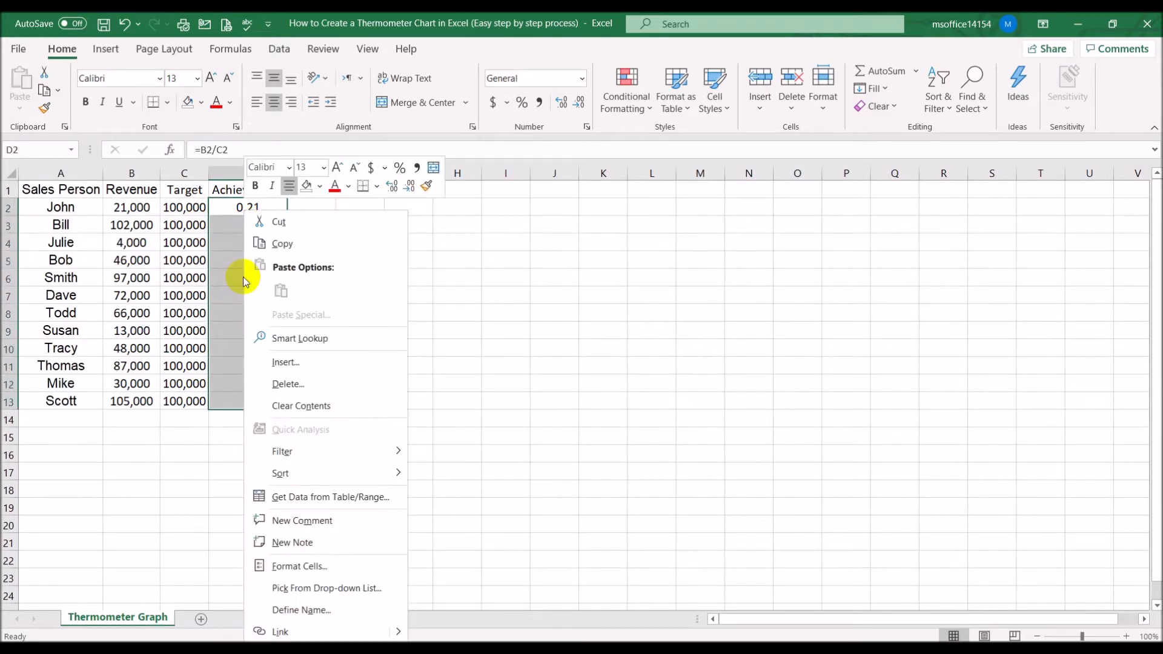
{"action": "left_click", "coordinate": [282, 520]}
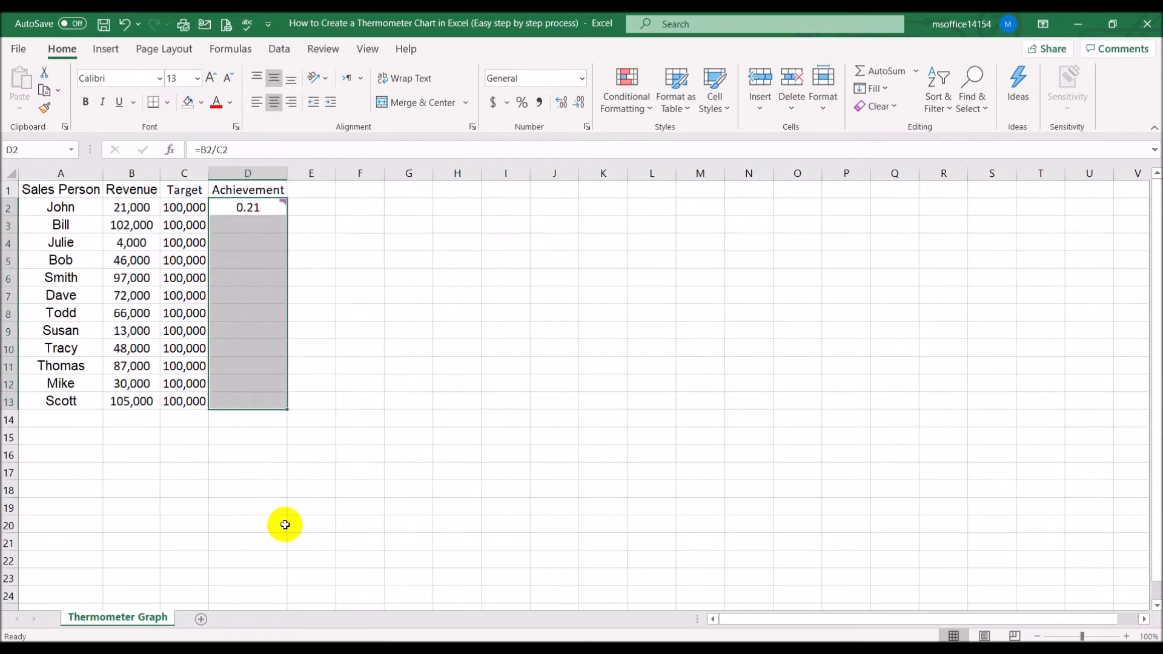
{"action": "key", "text": "Escape"}
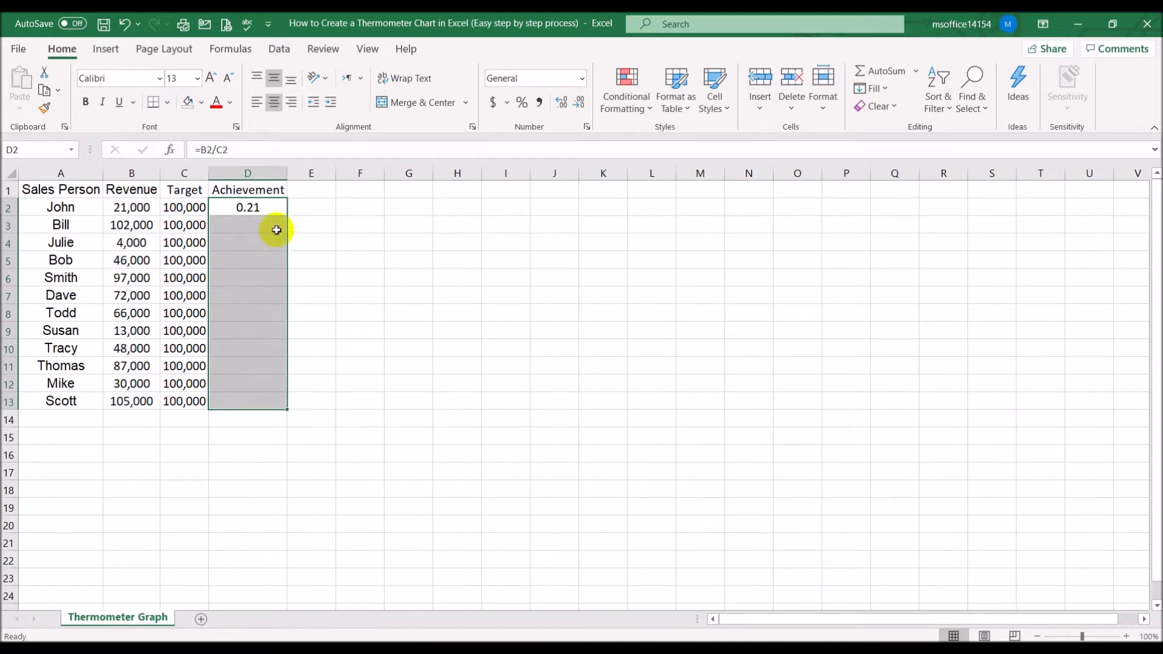
{"action": "right_click", "coordinate": [267, 210]}
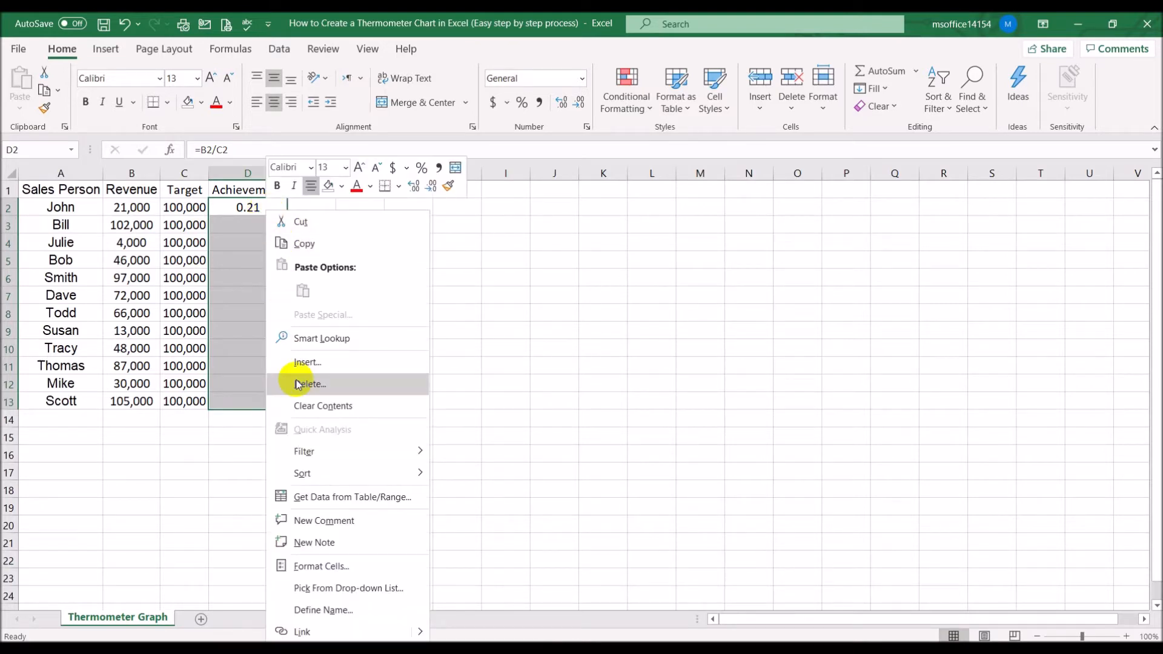
{"action": "left_click", "coordinate": [312, 566]}
{"action": "left_click", "coordinate": [151, 392]}
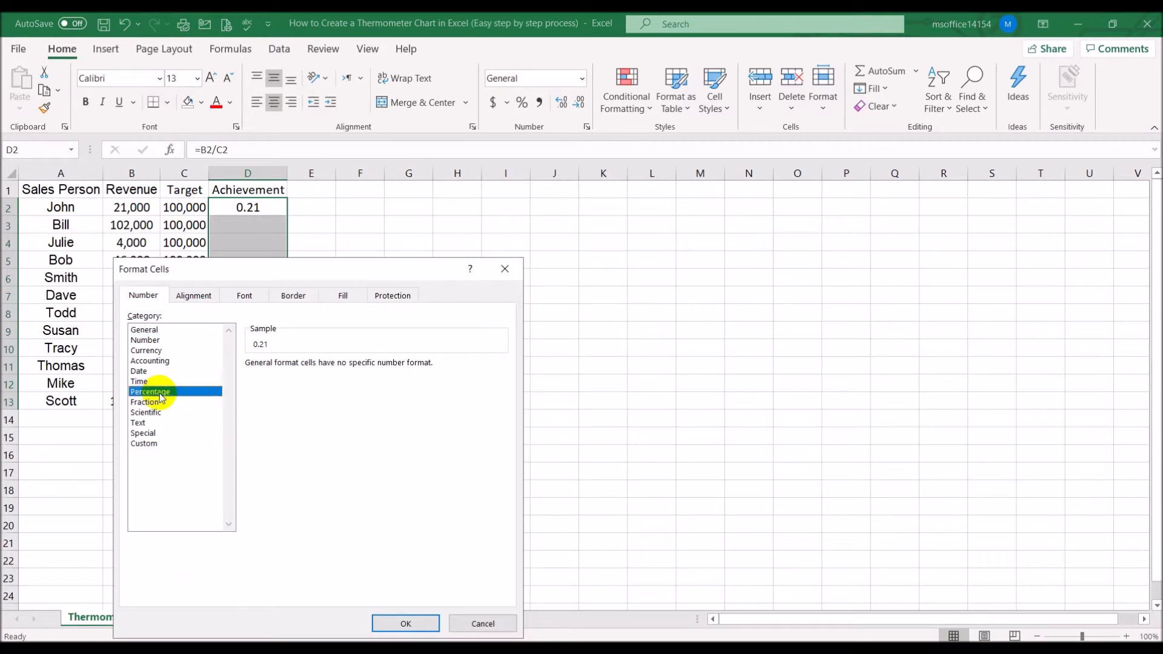
{"action": "left_click", "coordinate": [352, 367]}
{"action": "left_click", "coordinate": [352, 367]}
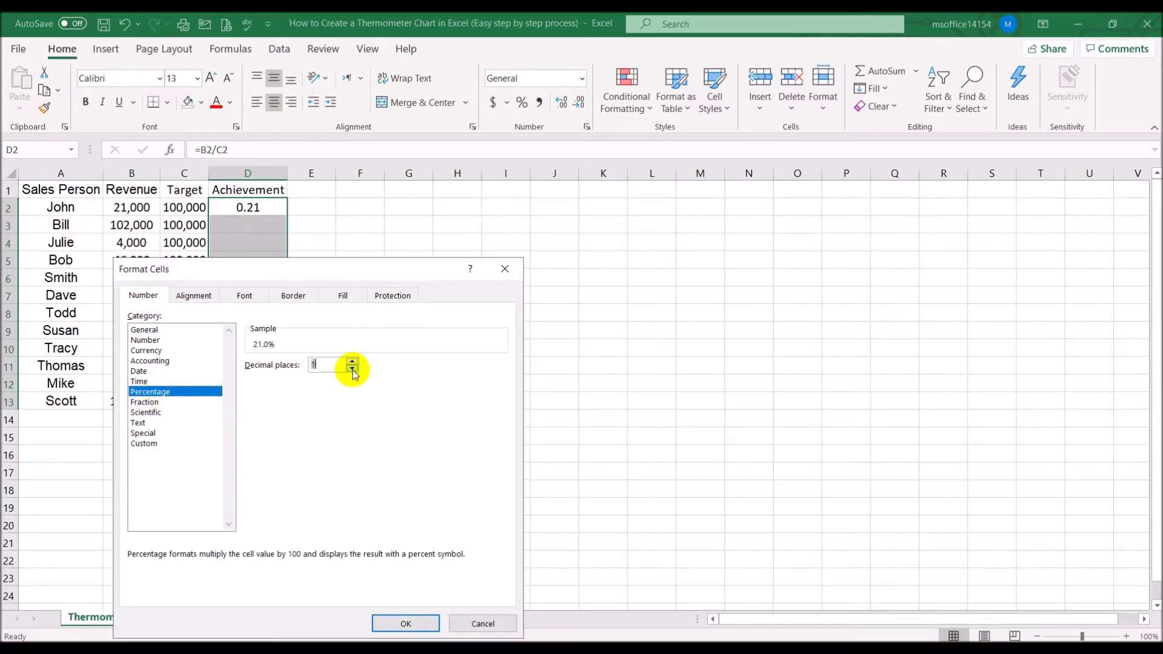
{"action": "left_click", "coordinate": [393, 619]}
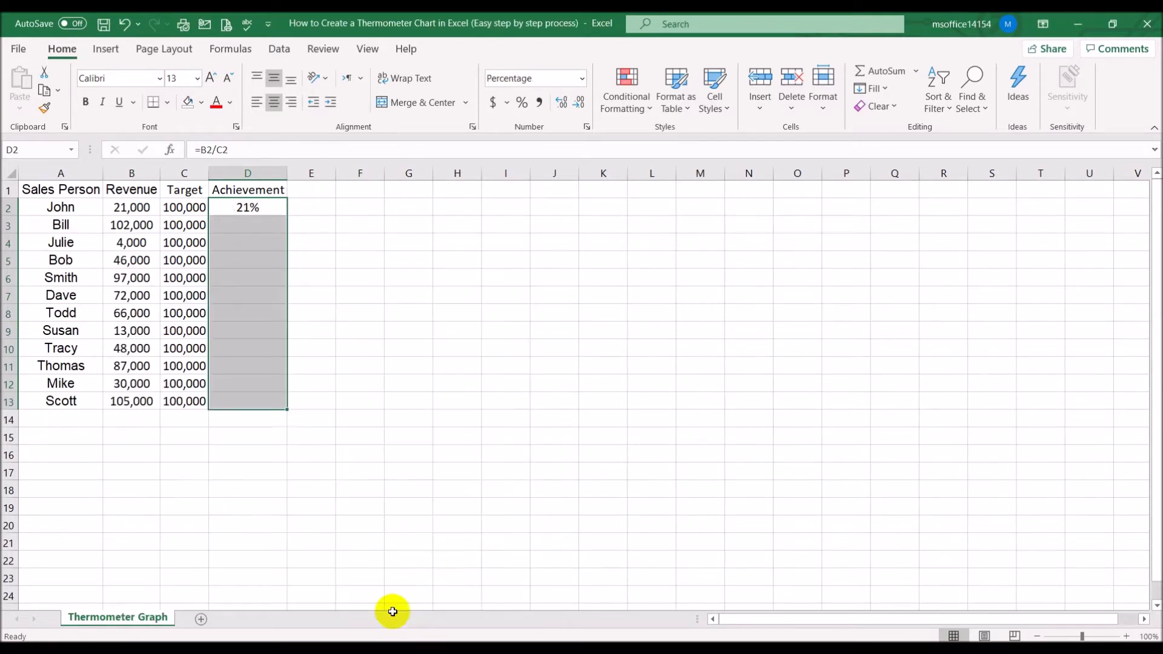
Fill the achievement formula from D2 down through D13
{"action": "left_click", "coordinate": [379, 382]}
{"action": "left_click", "coordinate": [265, 208]}
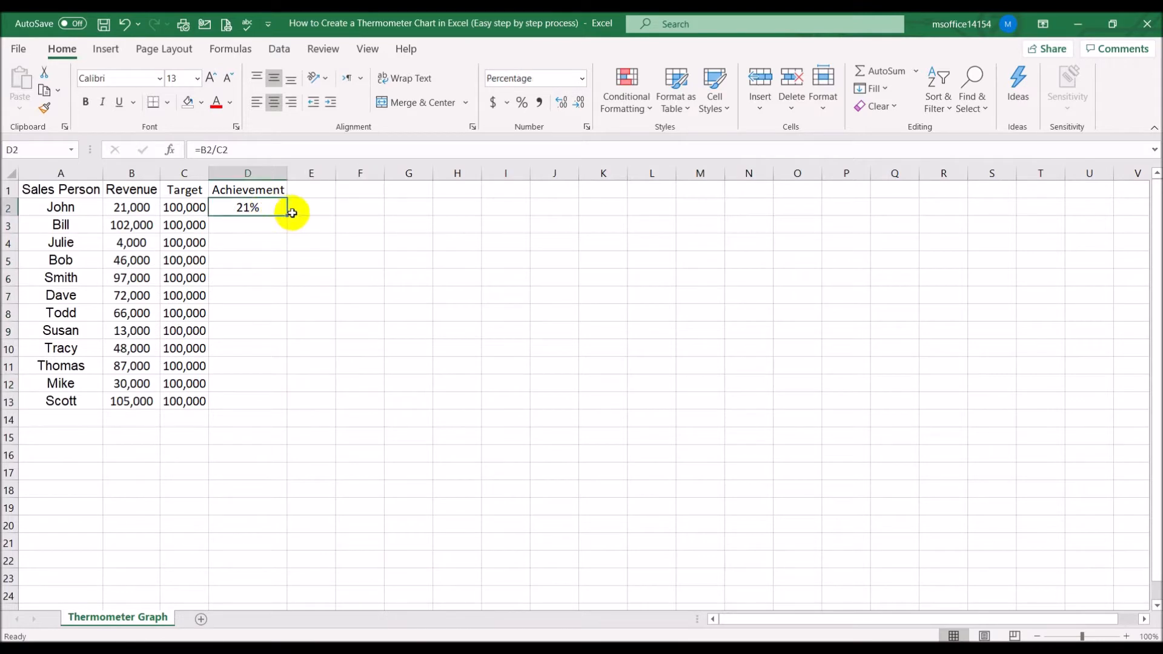
{"action": "left_click_drag", "start_coordinate": [289, 213], "coordinate": [289, 412]}
{"action": "left_click_drag", "start_coordinate": [379, 367], "coordinate": [388, 367]}
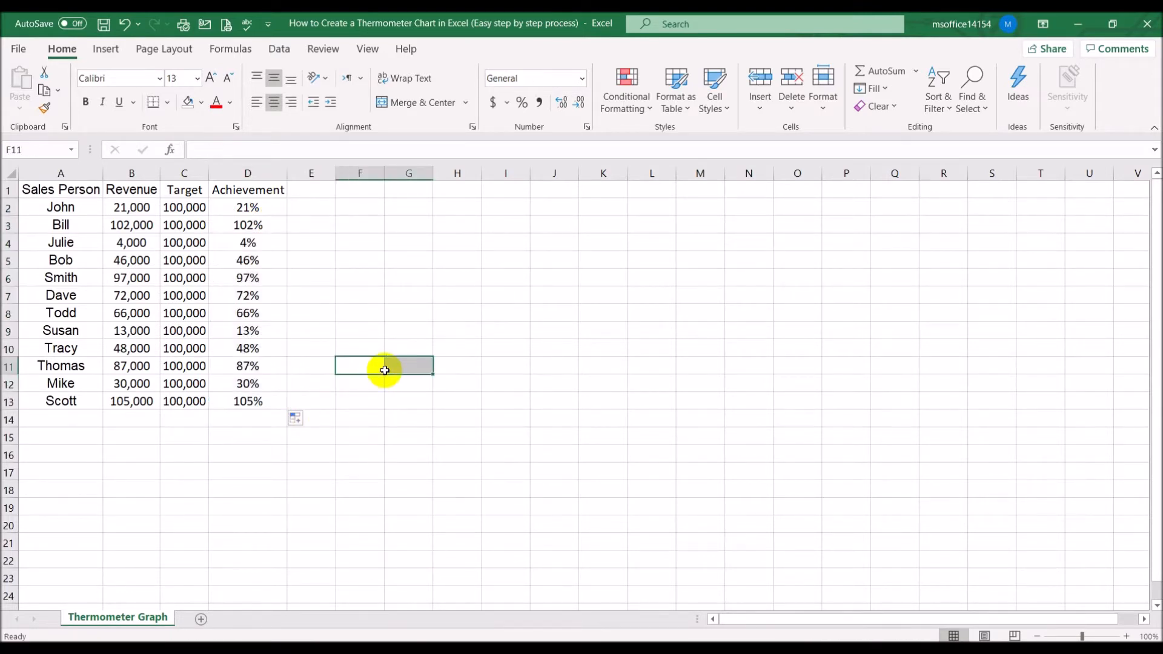
Highlight the revenue cells B3 and B13 with a yellow fill
{"action": "left_click", "coordinate": [132, 226]}
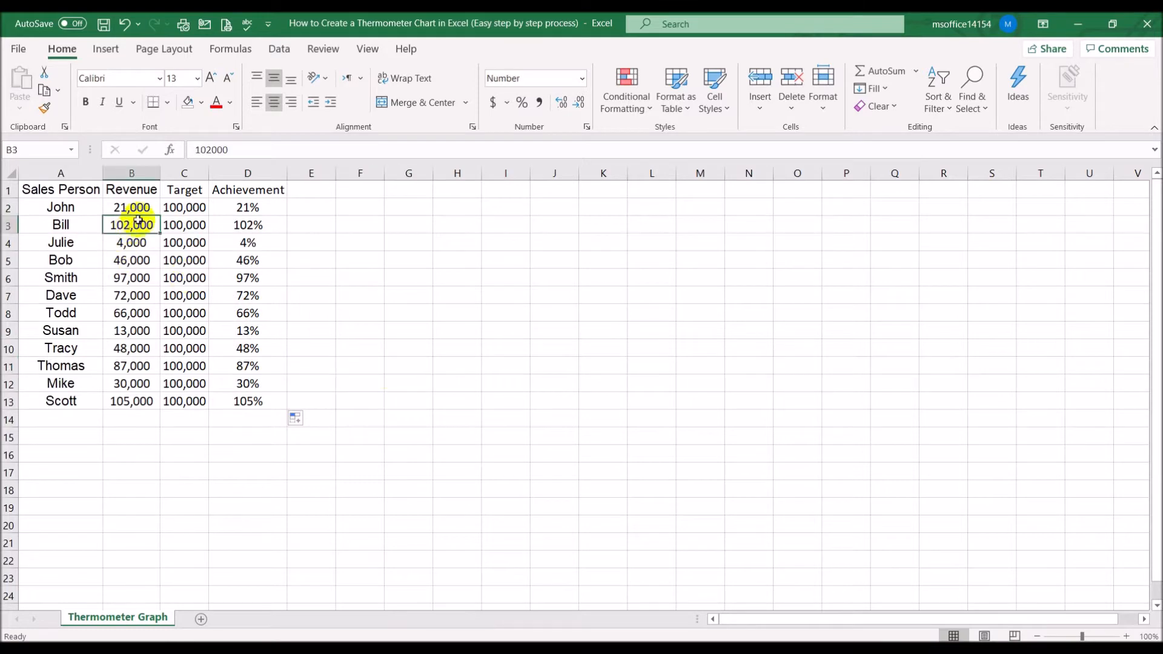
{"action": "left_click", "coordinate": [201, 102]}
{"action": "left_click", "coordinate": [223, 244]}
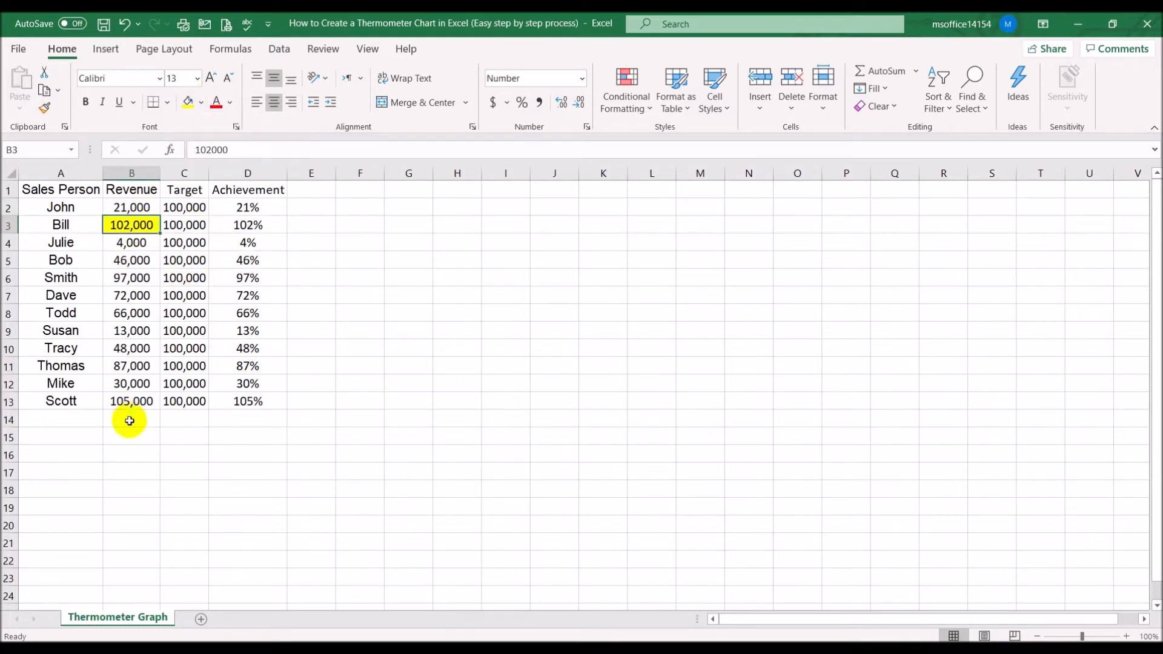
{"action": "left_click", "coordinate": [129, 403]}
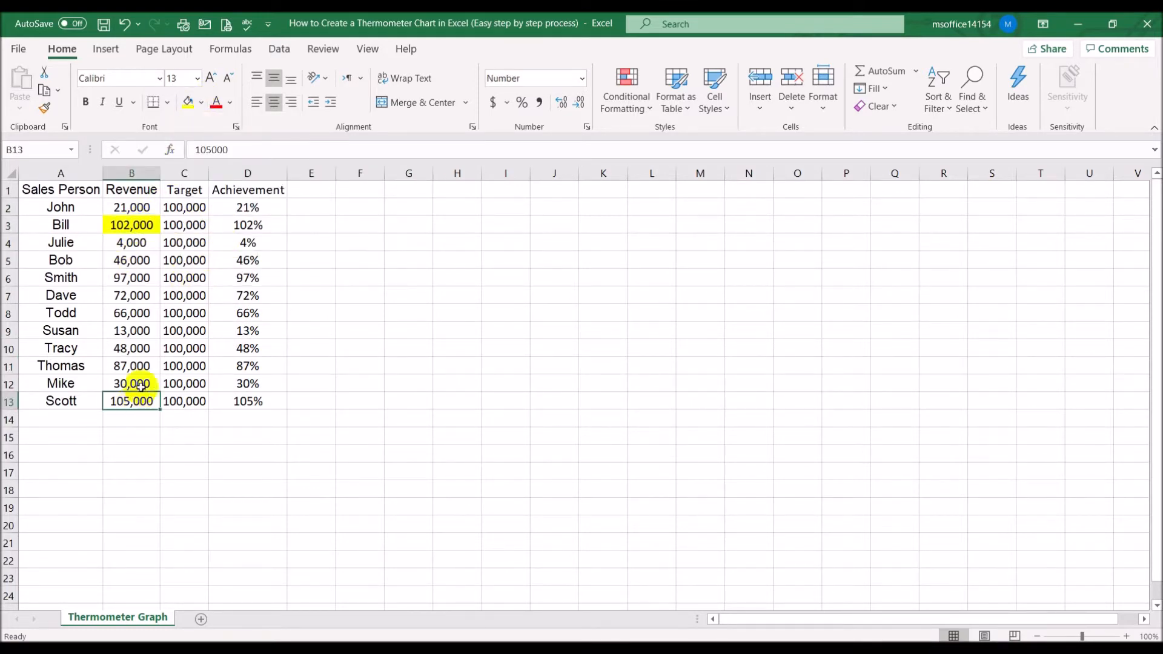
{"action": "left_click", "coordinate": [187, 101]}
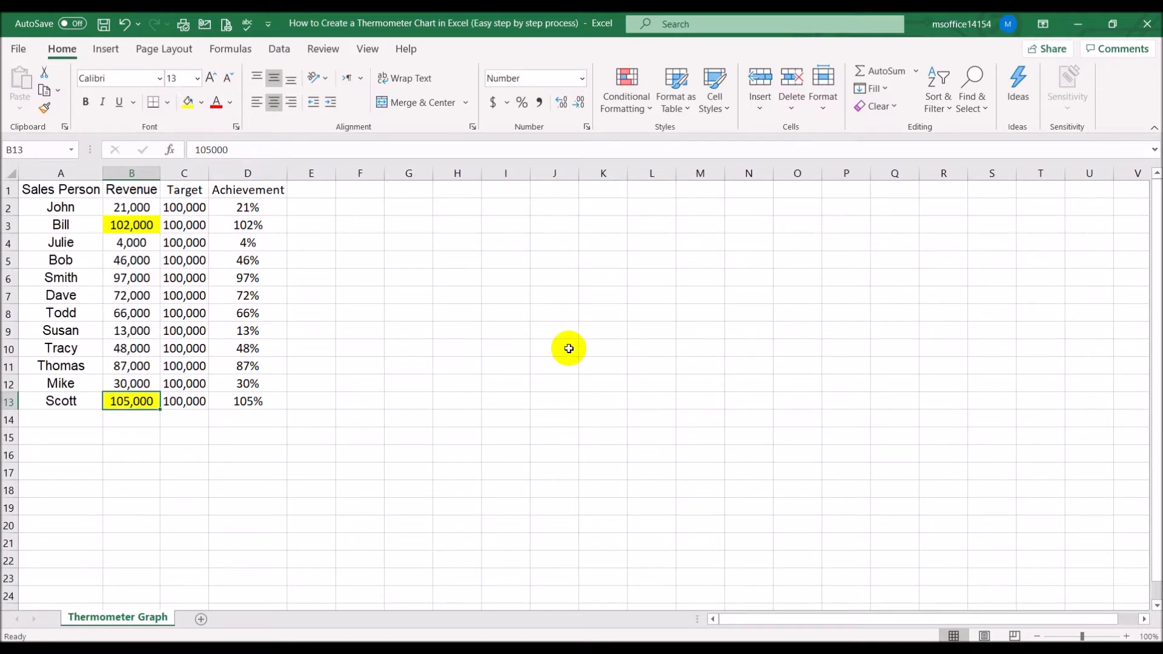
Change the achievement formula in D2 to =IF(B2>100000,1,B2/C2) so it caps at 100%, accepting the suggested correction
{"action": "left_click", "coordinate": [181, 225]}
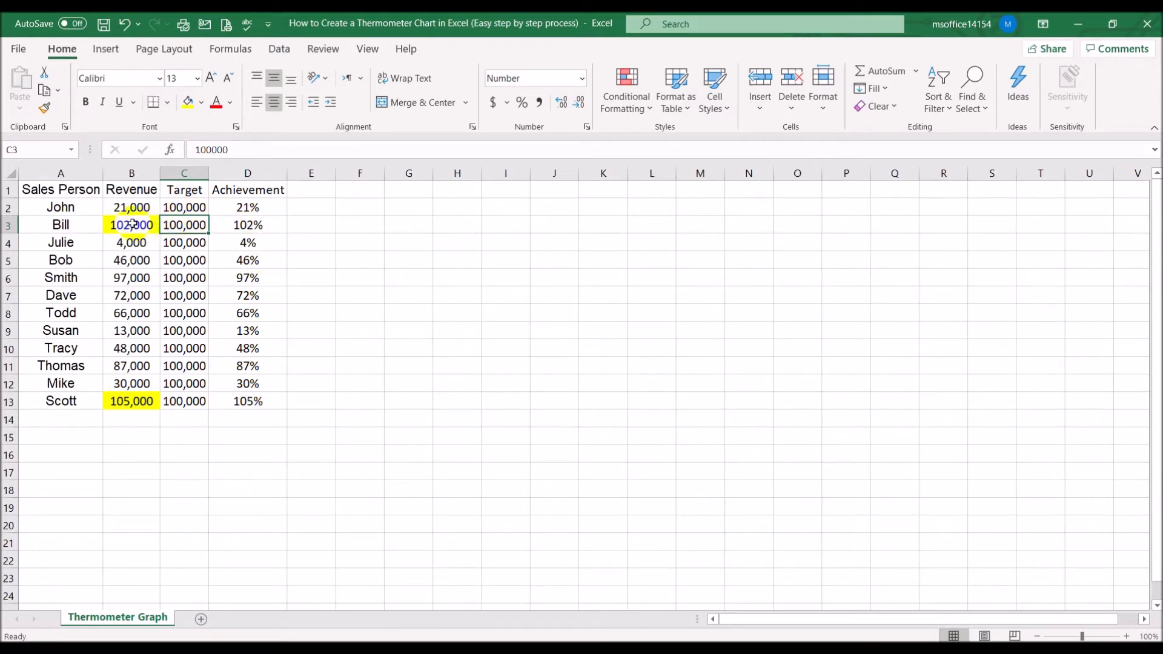
{"action": "left_click", "coordinate": [247, 228]}
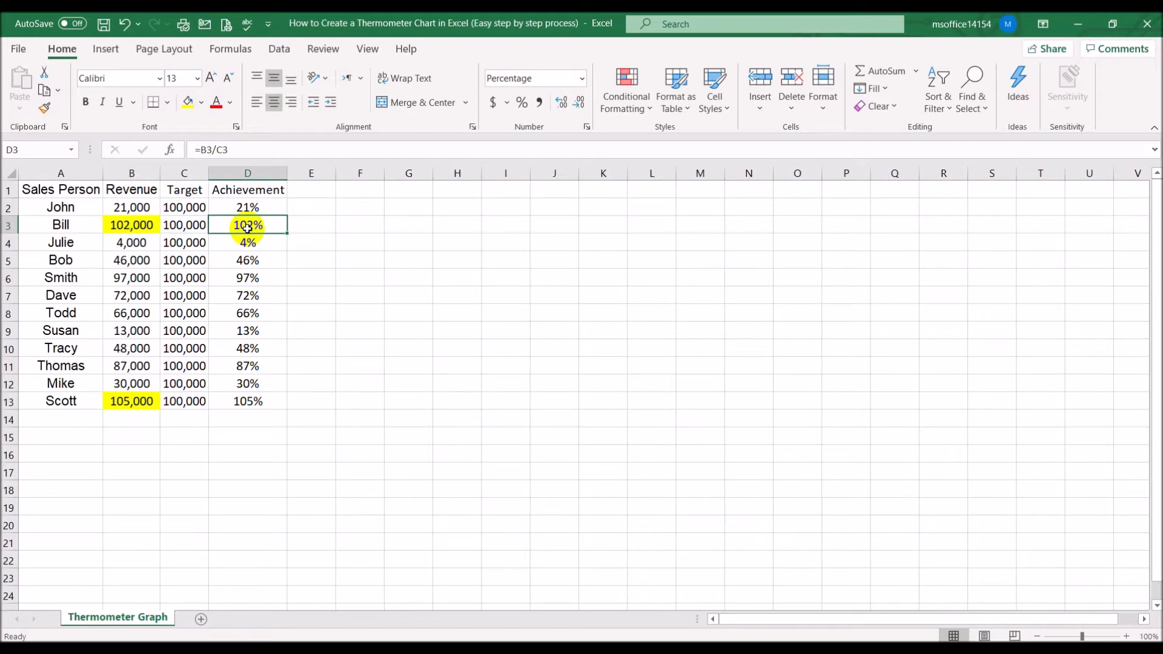
{"action": "left_click", "coordinate": [270, 397]}
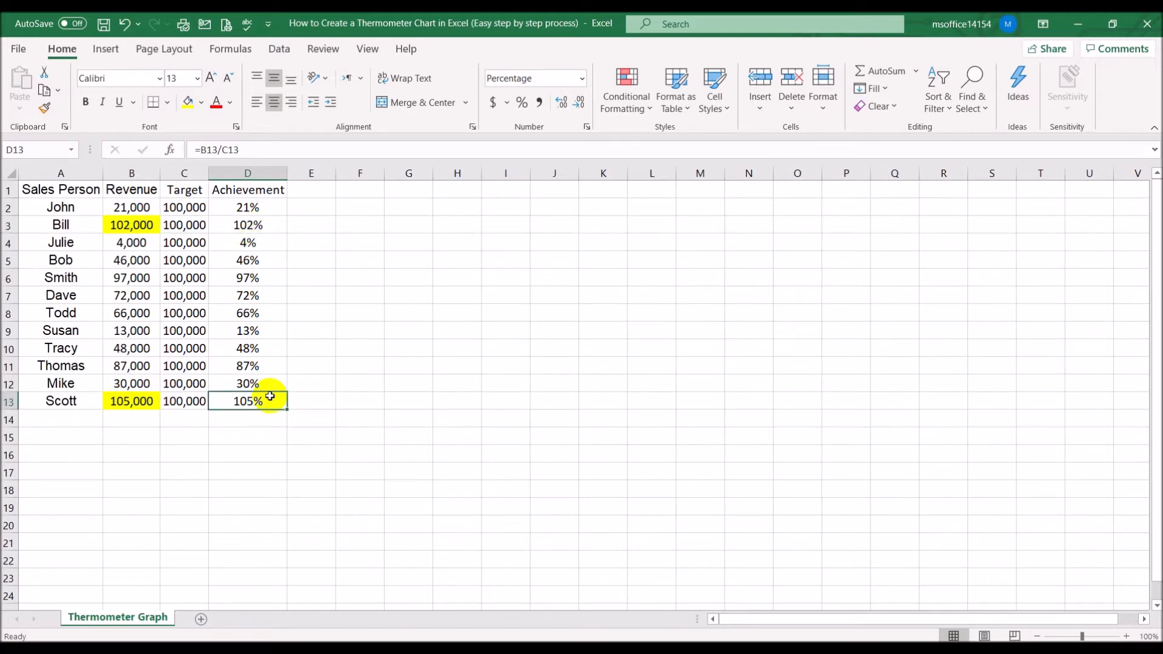
{"action": "left_click", "coordinate": [253, 210]}
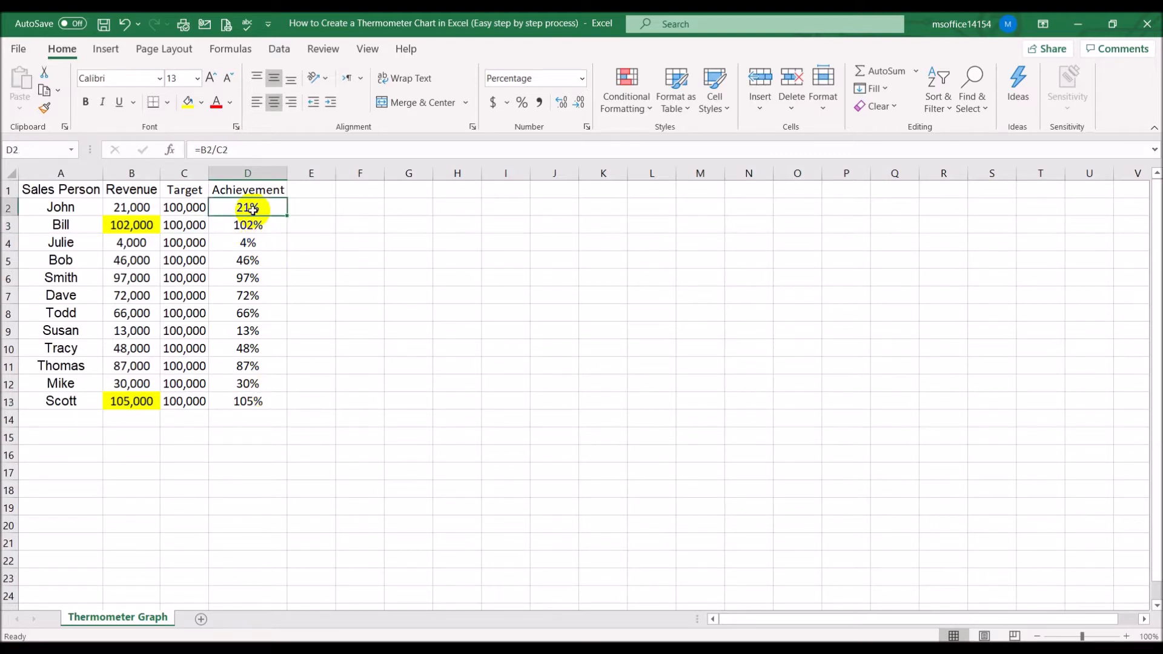
{"action": "left_click", "coordinate": [202, 149]}
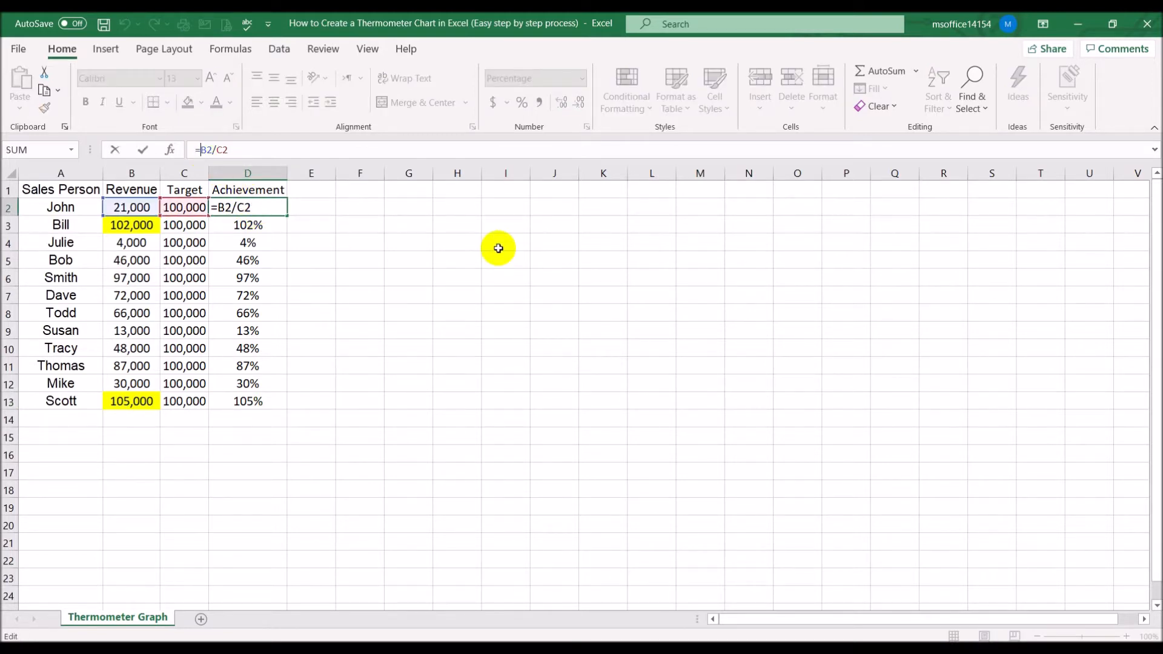
{"action": "type", "text": "if"}
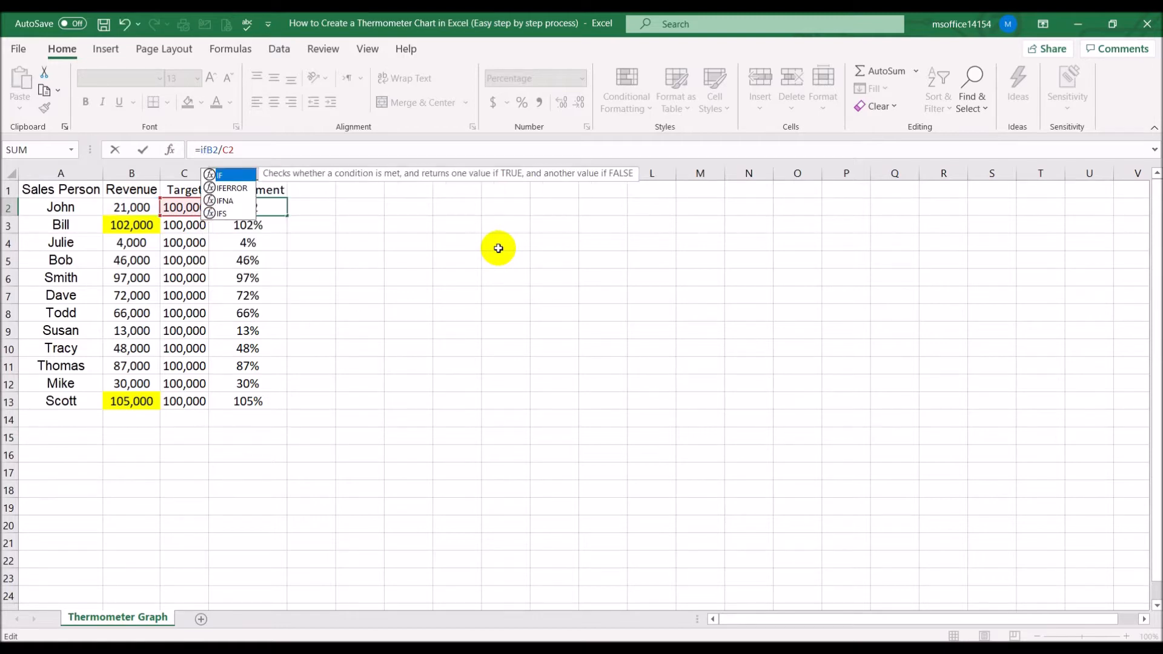
{"action": "type", "text": "("}
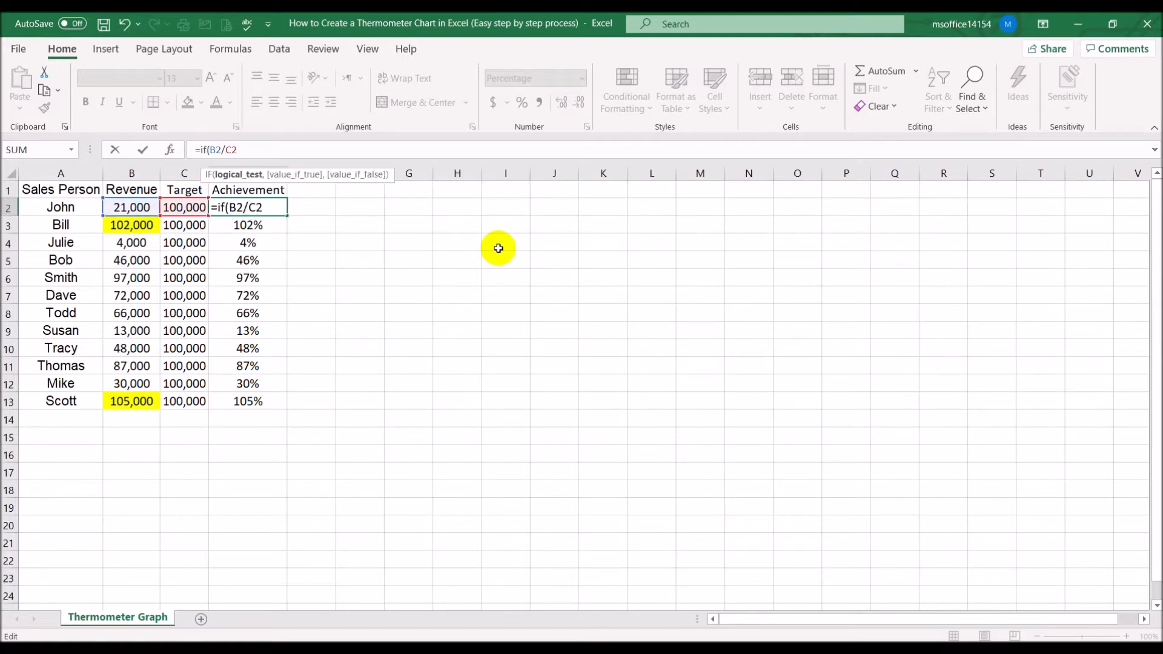
{"action": "left_click", "coordinate": [140, 208]}
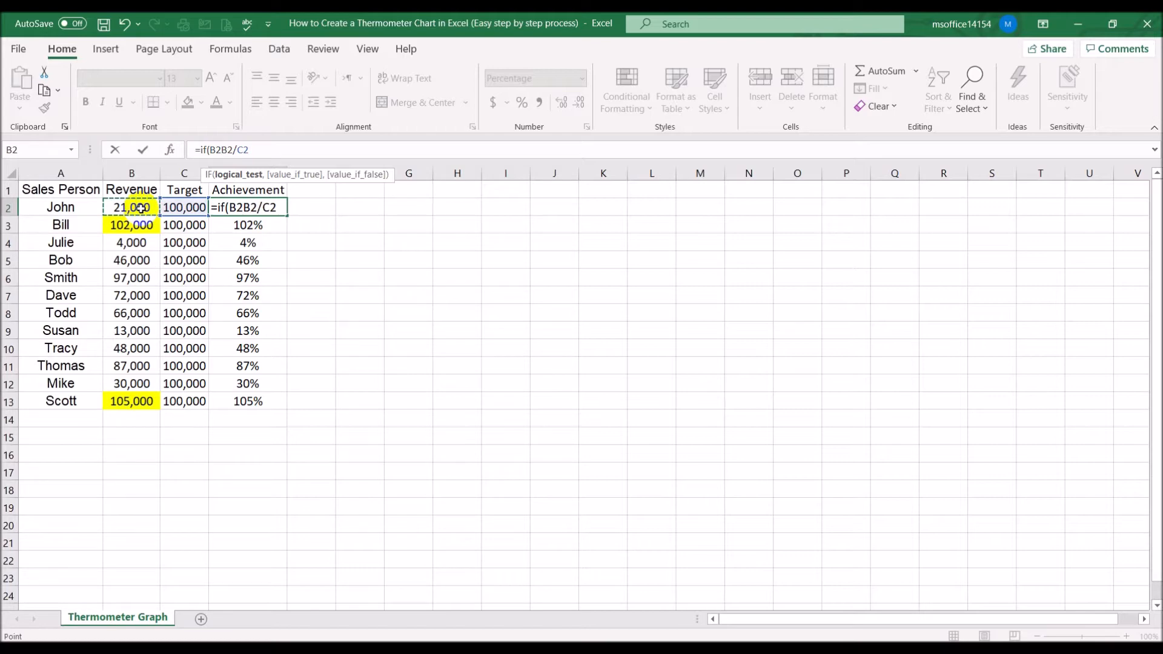
{"action": "type", "text": ">"}
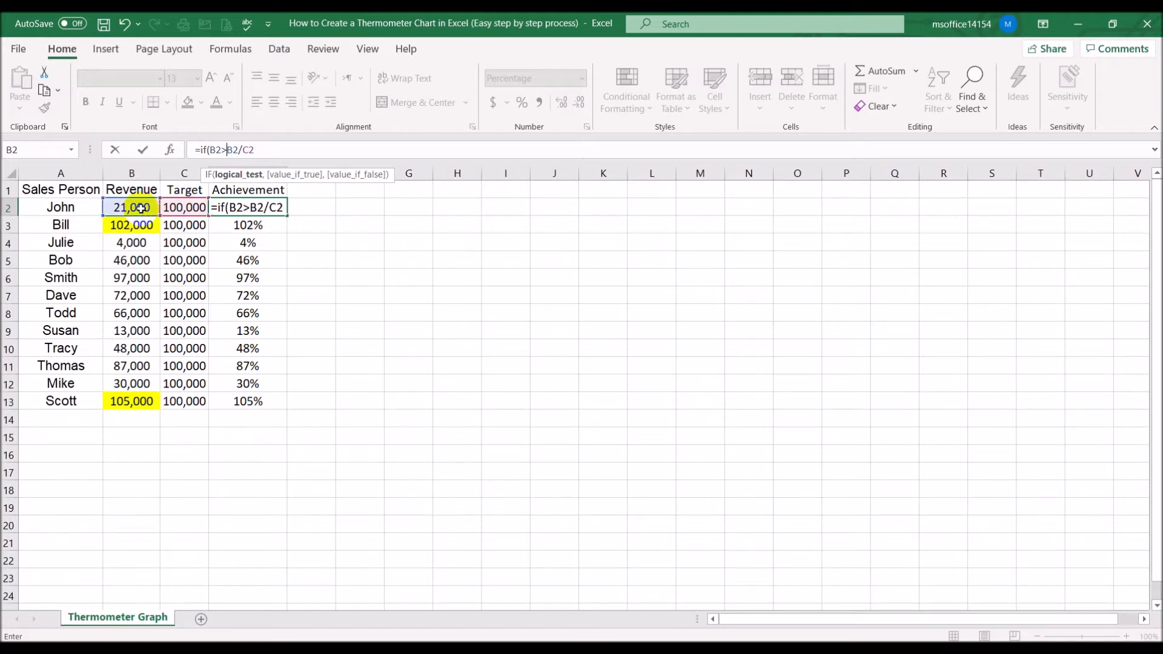
{"action": "type", "text": "100000"}
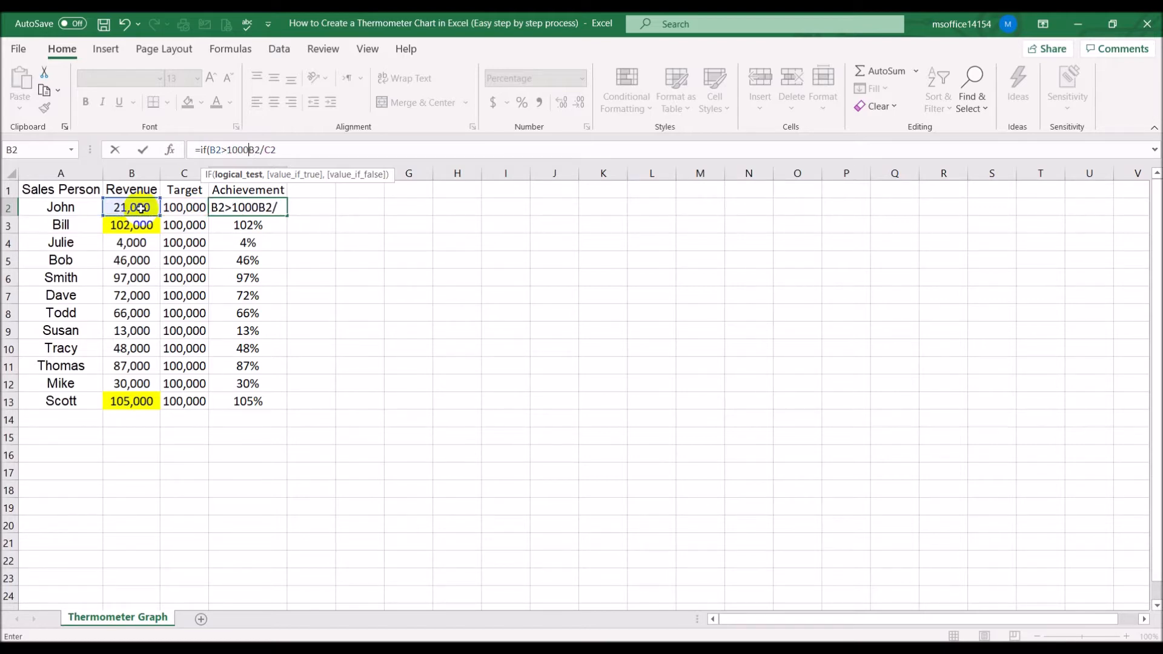
{"action": "type", "text": ","}
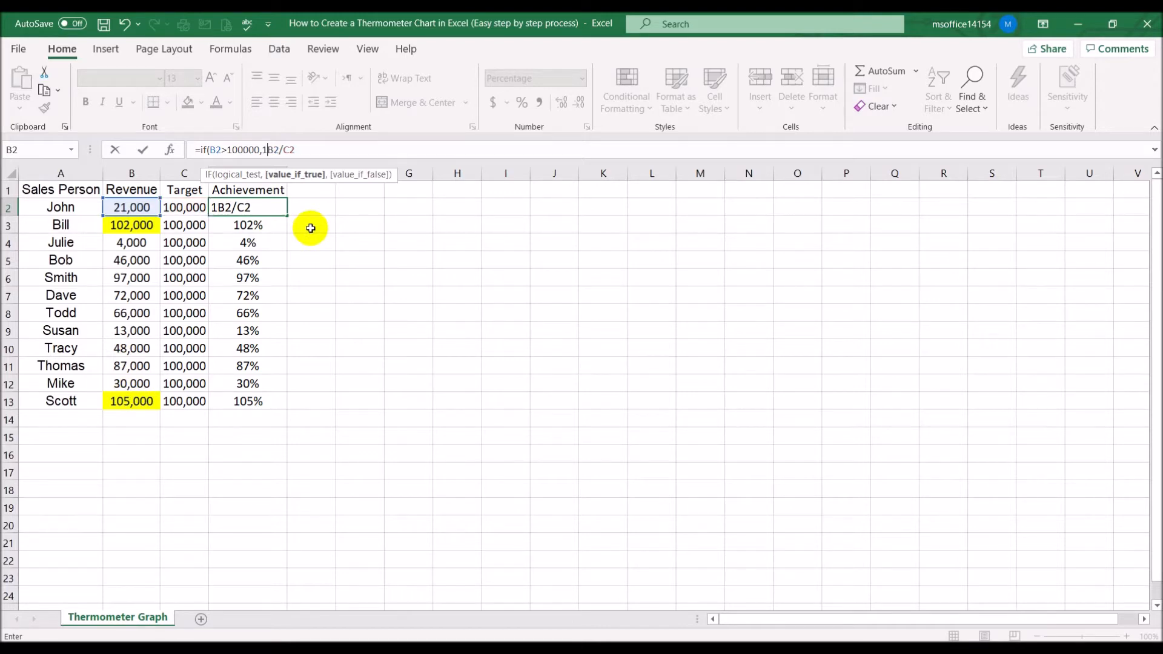
{"action": "type", "text": "1,"}
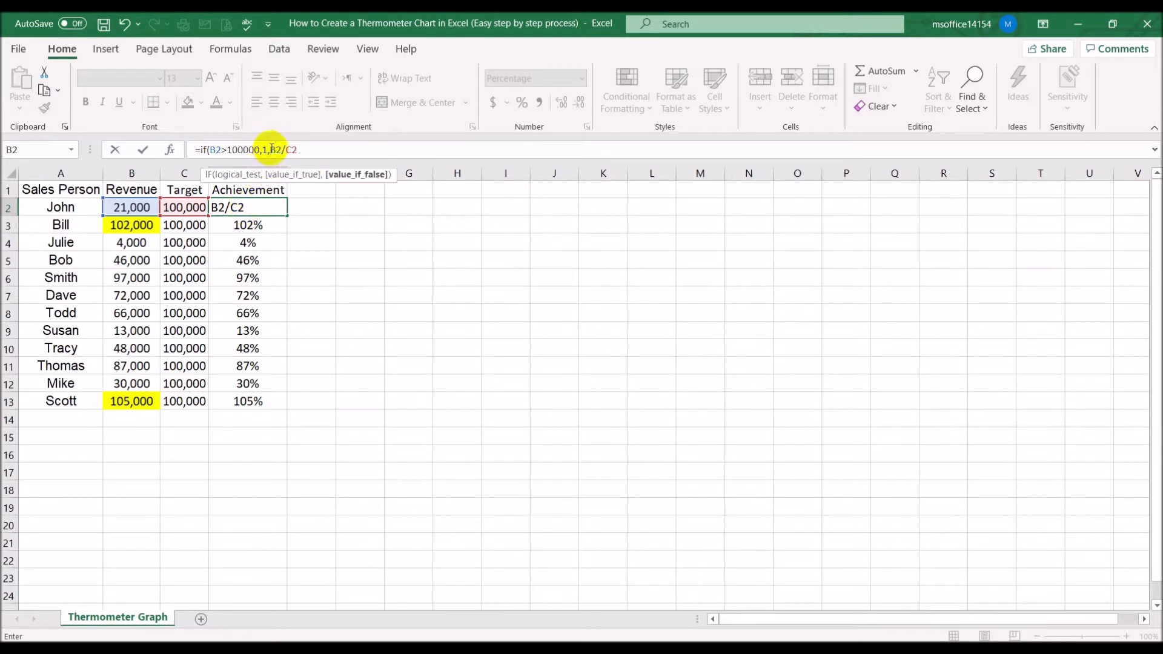
{"action": "left_click", "coordinate": [309, 150]}
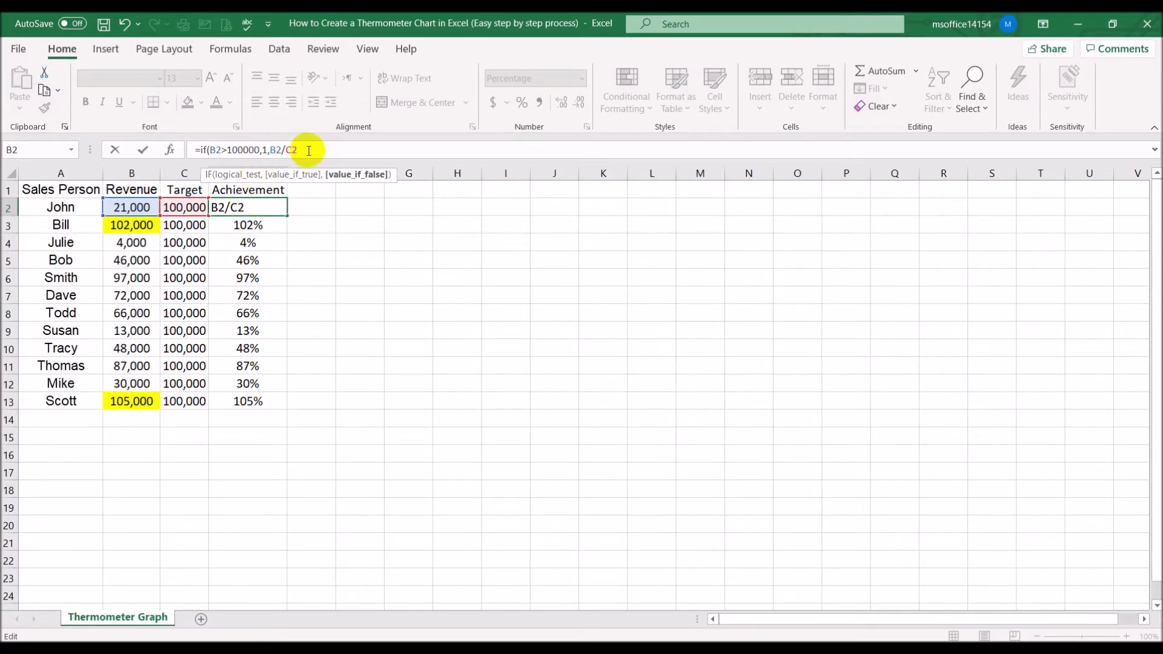
{"action": "type", "text": "))"}
{"action": "key", "text": "Return"}
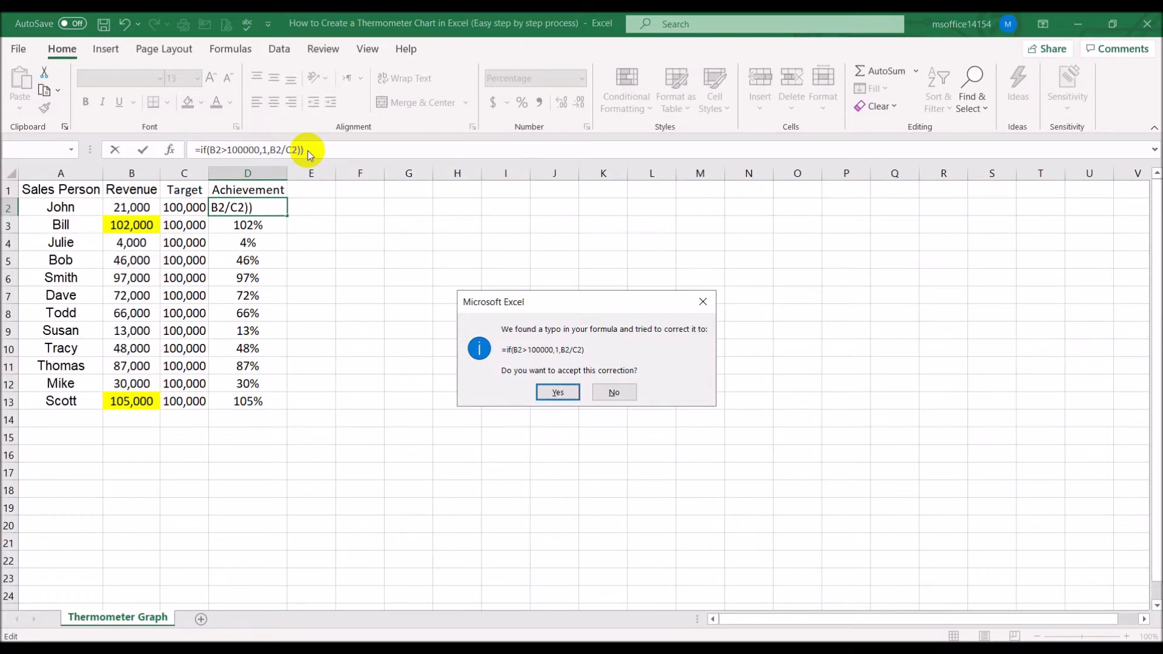
{"action": "key", "text": "Return"}
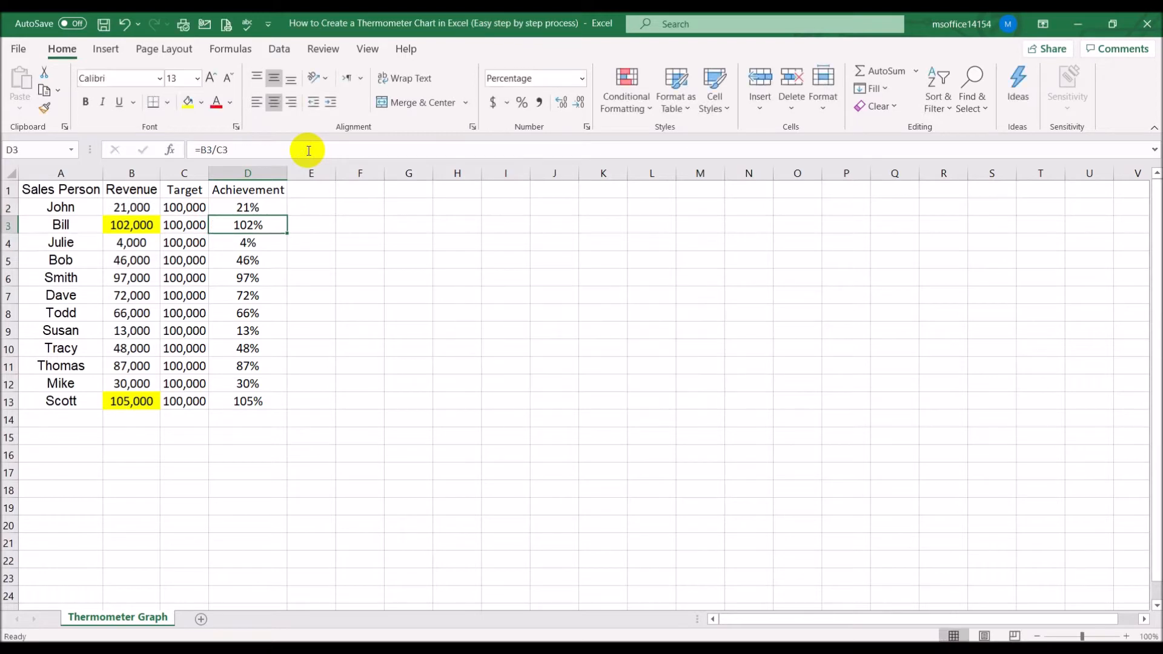
Fill the capped achievement formula from D2 down through D13
{"action": "left_click", "coordinate": [273, 207]}
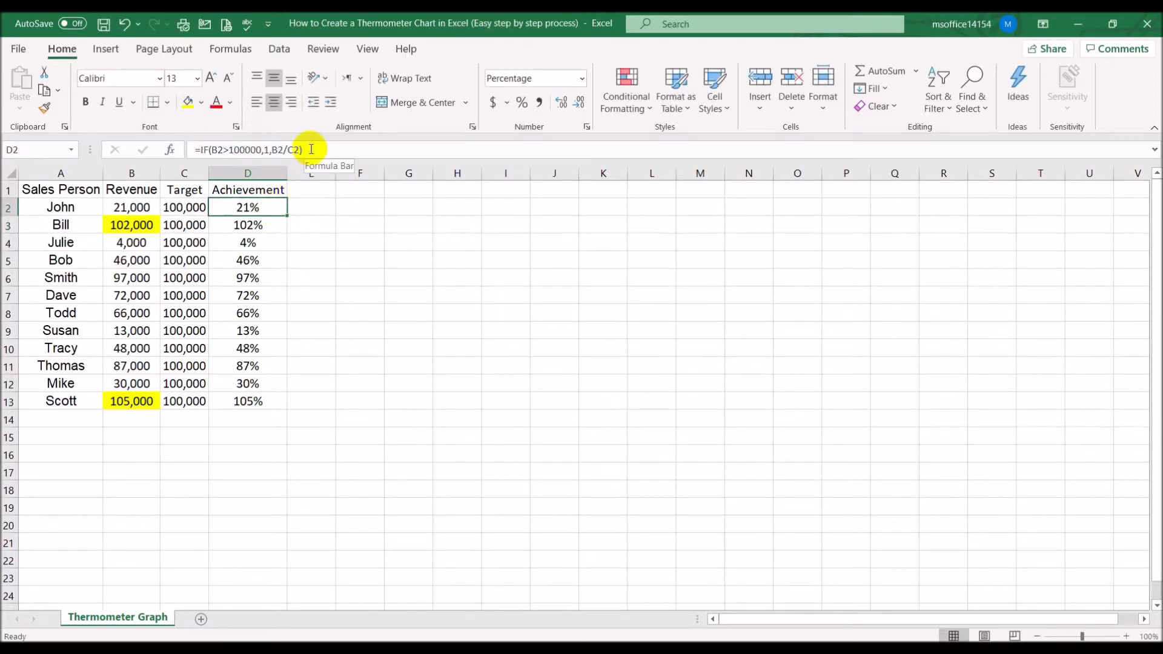
{"action": "left_click_drag", "start_coordinate": [291, 210], "coordinate": [280, 404]}
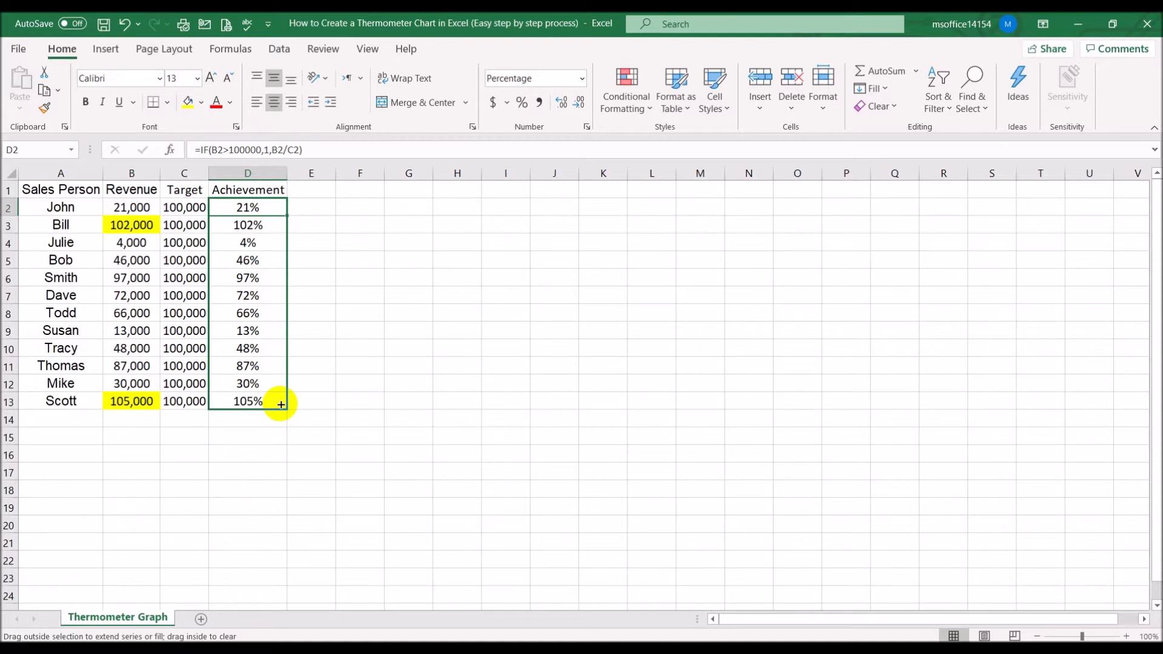
{"action": "left_click_drag", "start_coordinate": [280, 403], "coordinate": [284, 403]}
{"action": "left_click", "coordinate": [483, 362]}
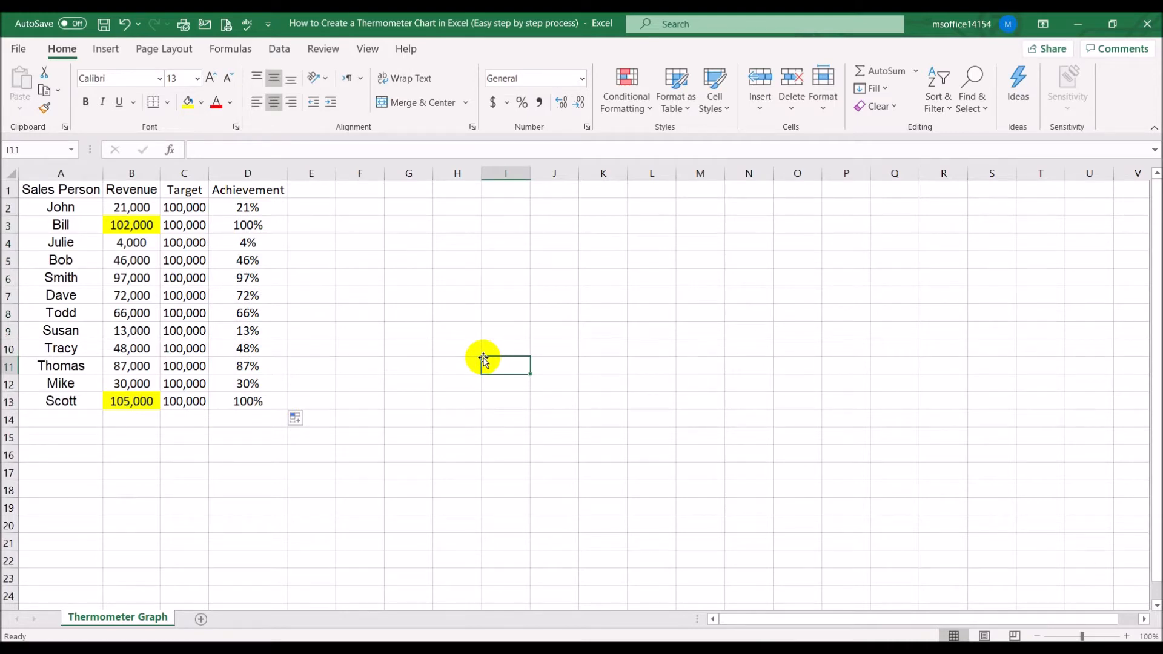
Highlight the achievement cells D3 and D13 with a yellow fill
{"action": "left_click", "coordinate": [248, 225]}
{"action": "left_click", "coordinate": [187, 102]}
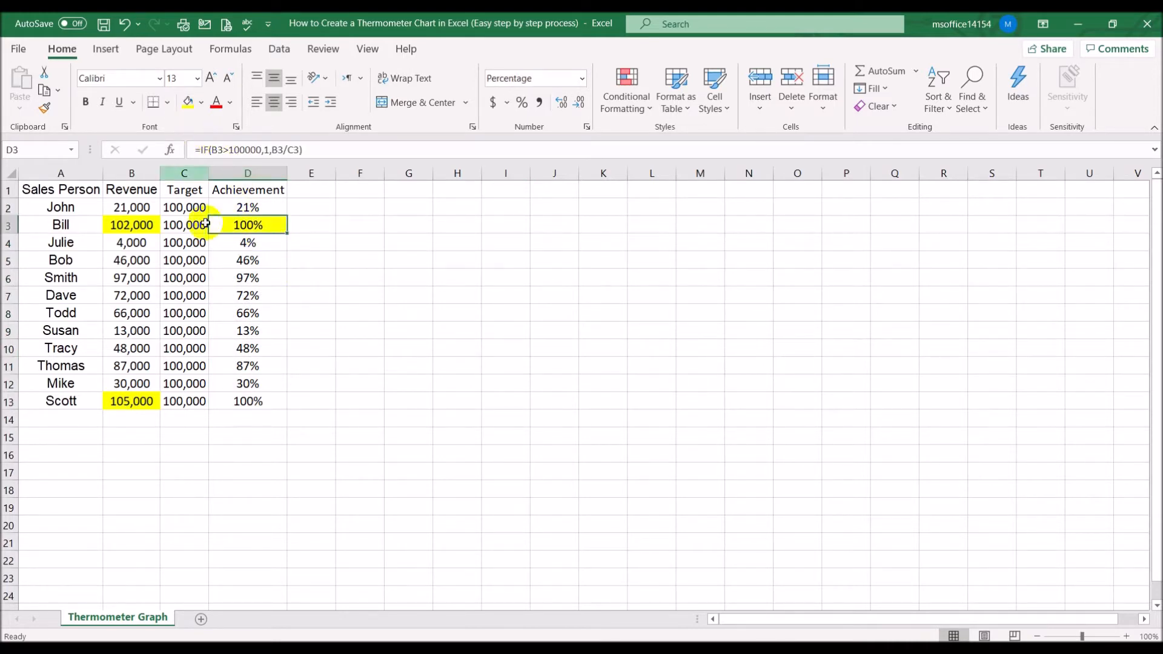
{"action": "left_click", "coordinate": [245, 401]}
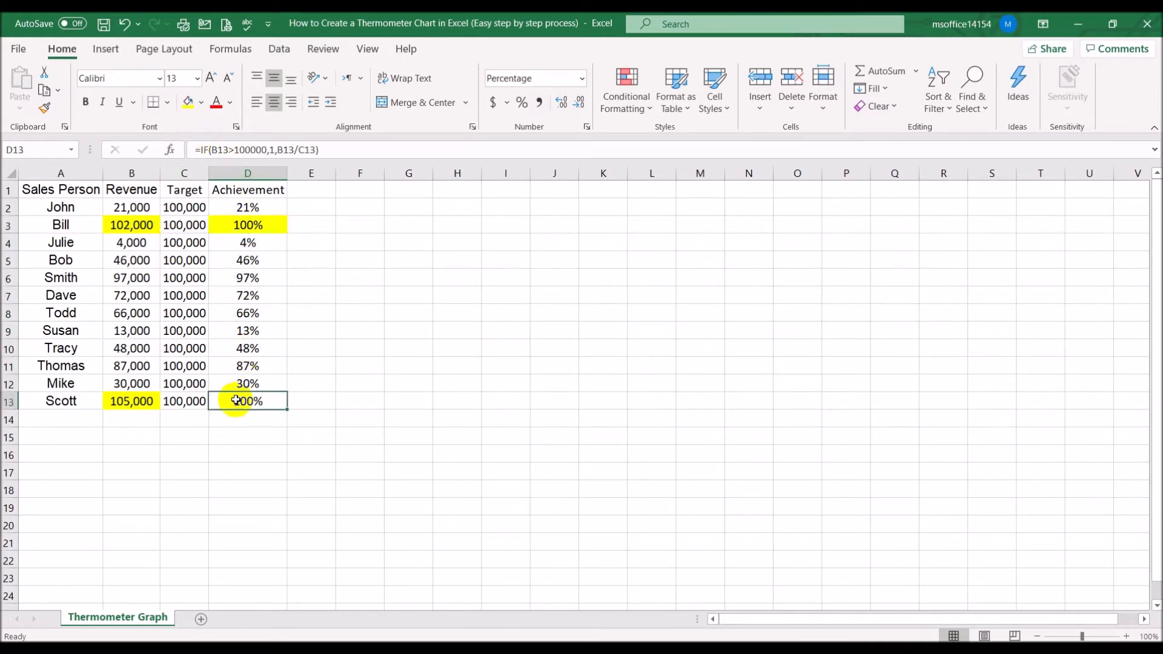
{"action": "left_click", "coordinate": [188, 105]}
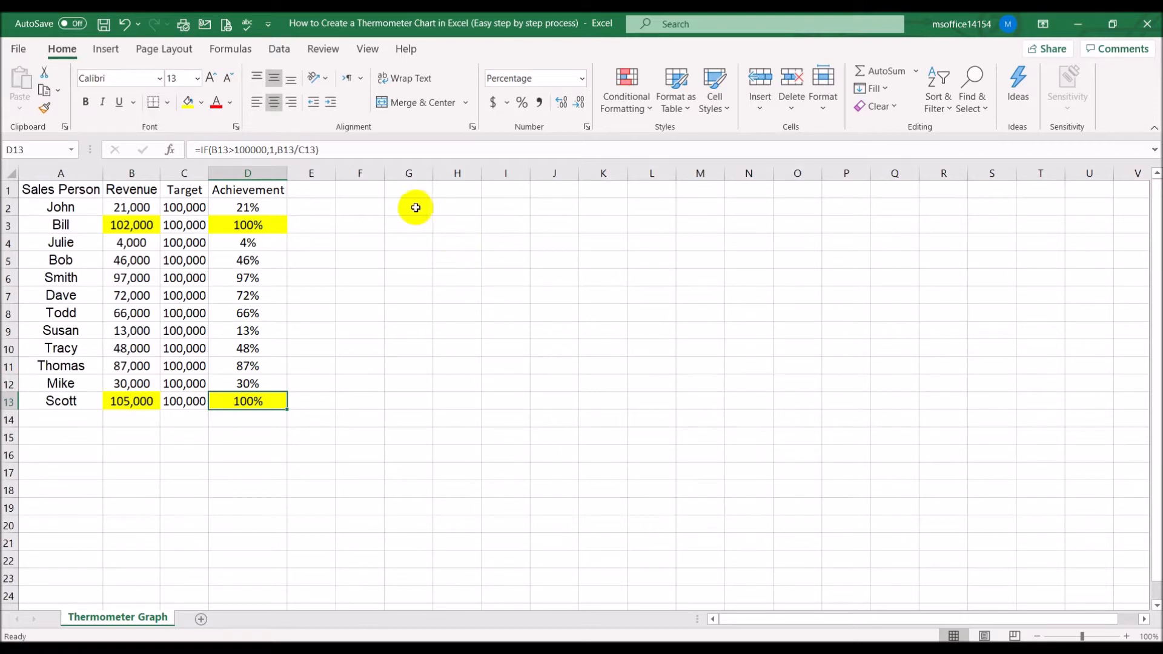
Fill cell F2 with a light green color
{"action": "left_click", "coordinate": [373, 210]}
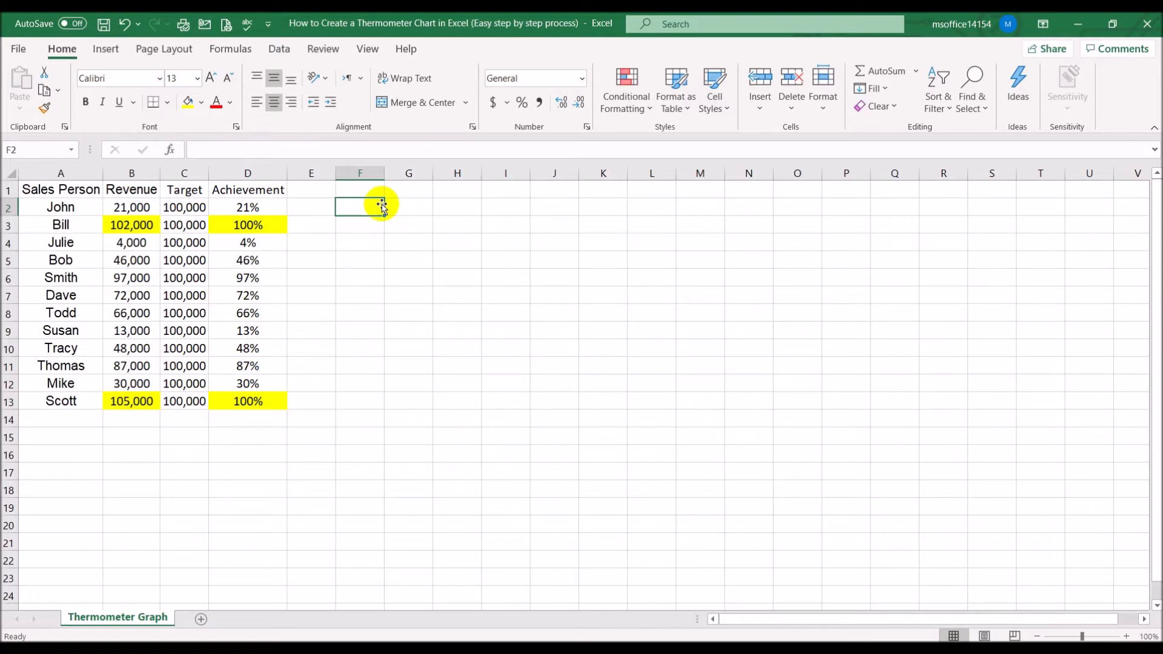
{"action": "left_click", "coordinate": [201, 102]}
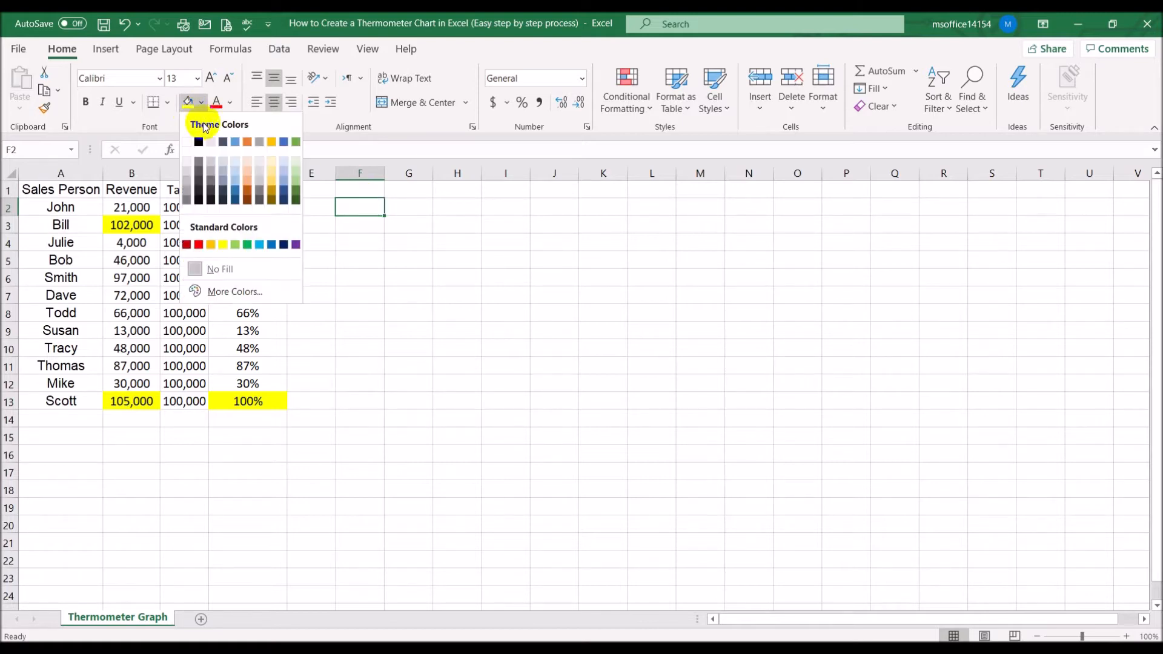
{"action": "left_click", "coordinate": [296, 176]}
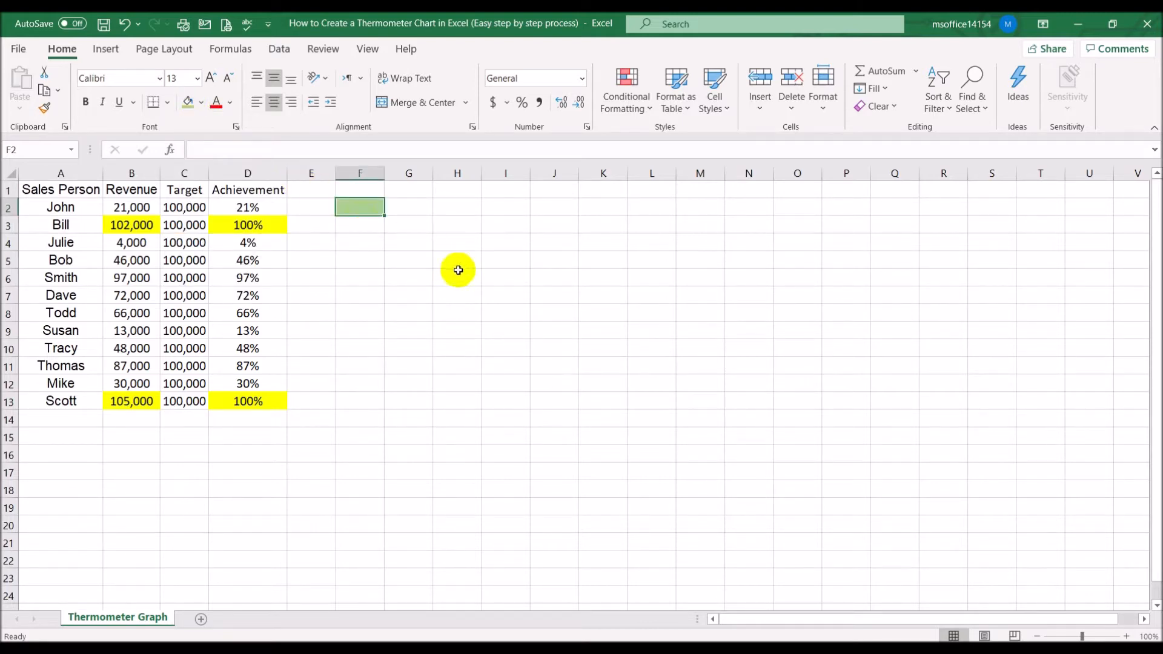
{"action": "left_click", "coordinate": [457, 272]}
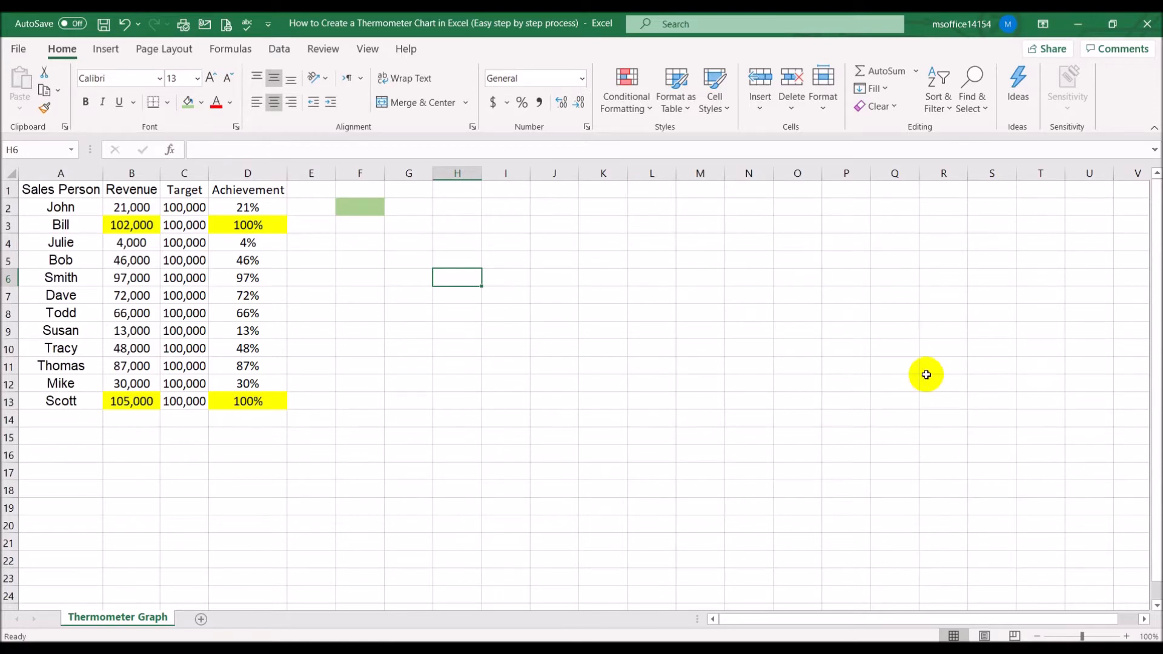
Add List data validation to F2 with the sales person names =$A$2:$A$13 as the source
{"action": "left_click", "coordinate": [358, 208]}
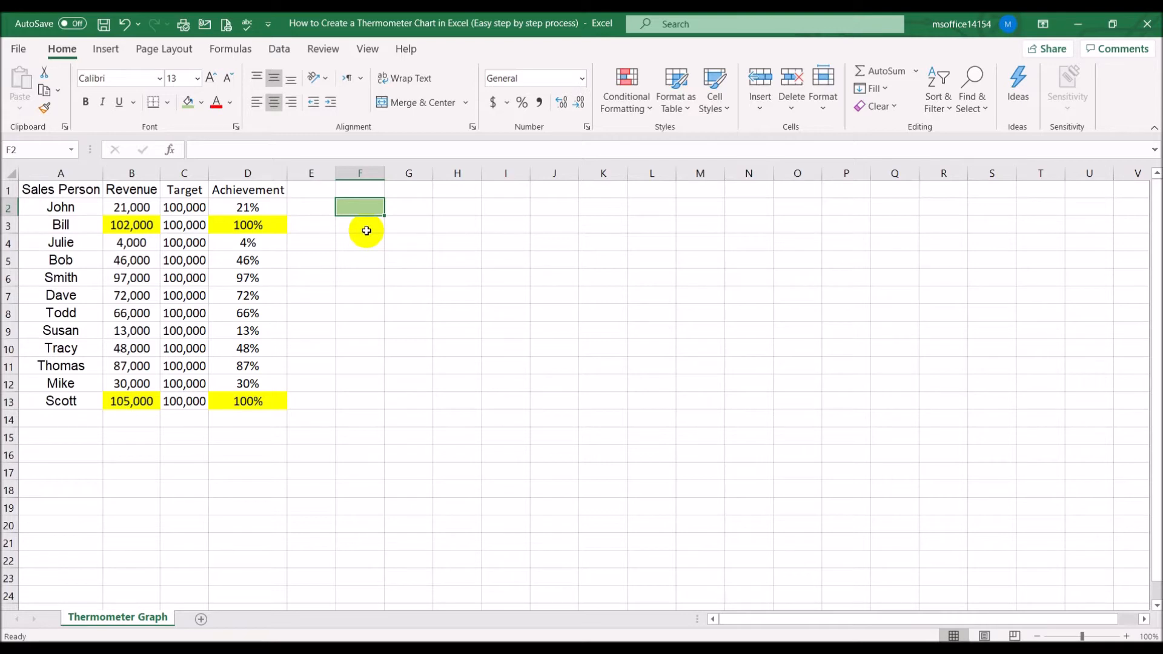
{"action": "left_click", "coordinate": [287, 54]}
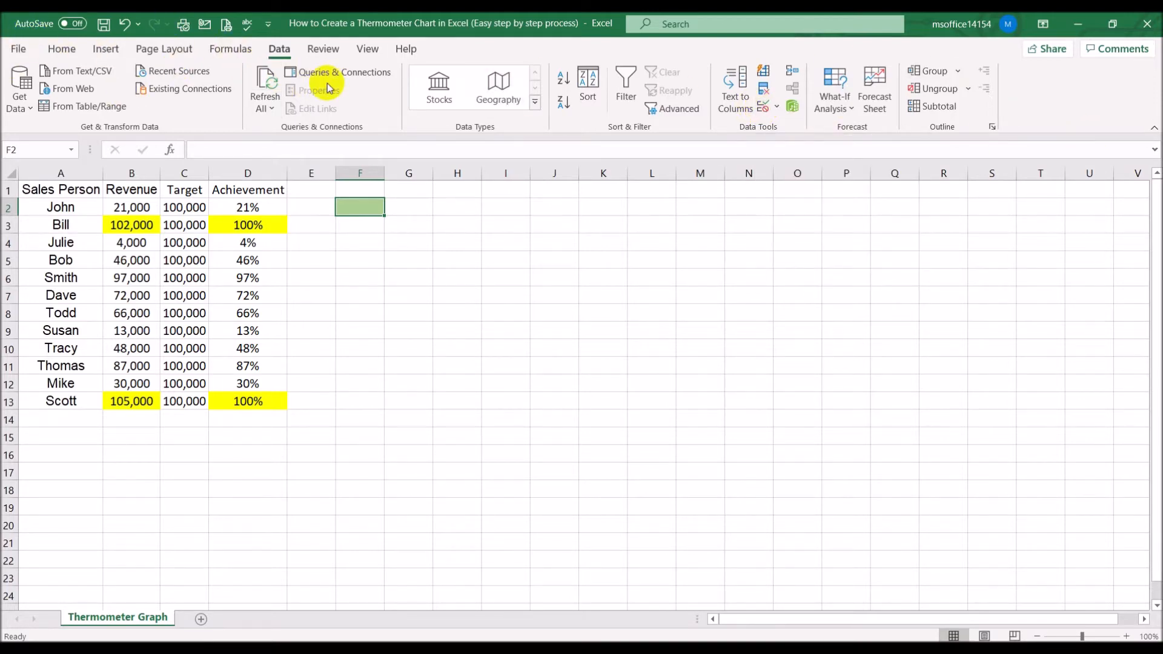
{"action": "left_click", "coordinate": [760, 106]}
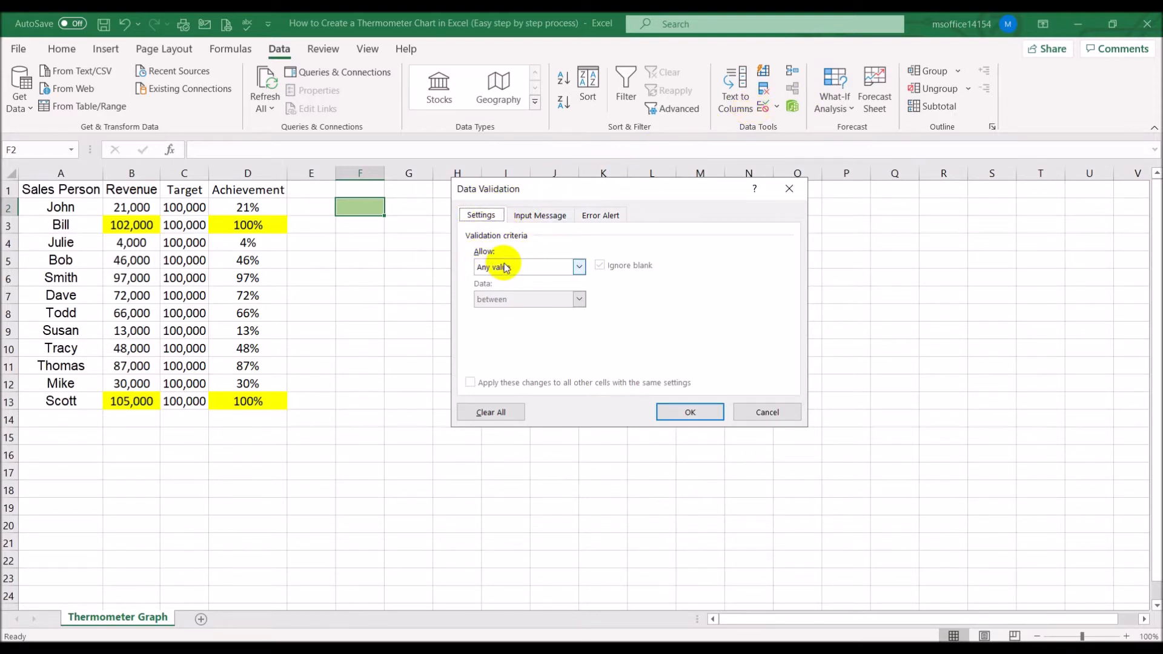
{"action": "left_click", "coordinate": [580, 267]}
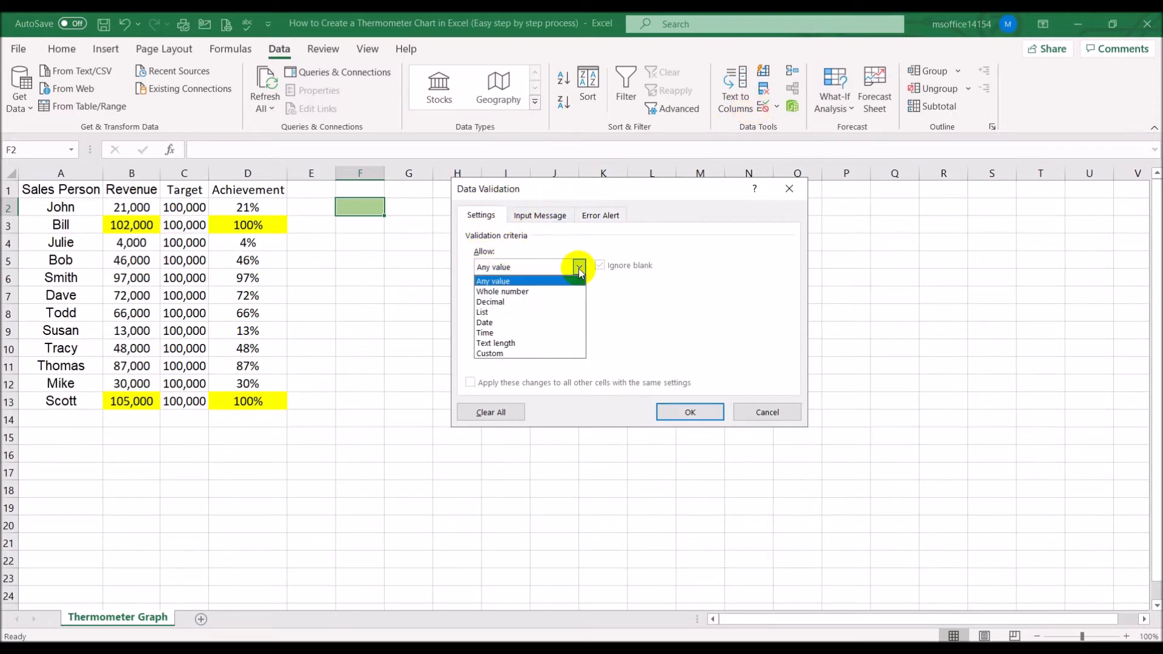
{"action": "left_click", "coordinate": [535, 312]}
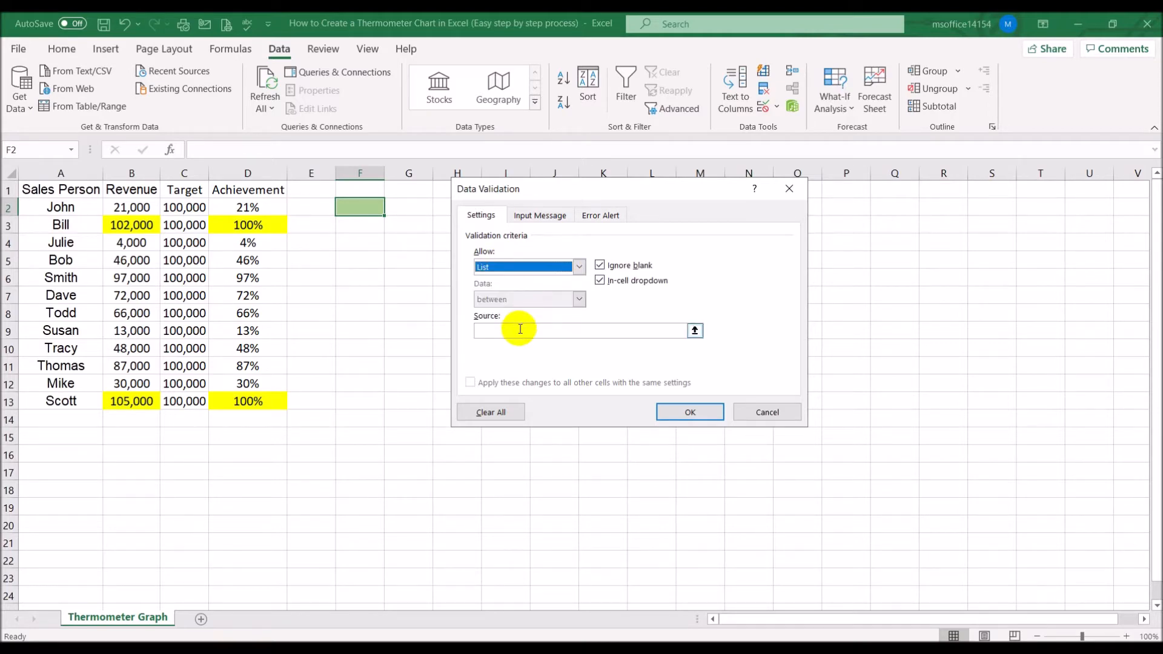
{"action": "left_click", "coordinate": [521, 330]}
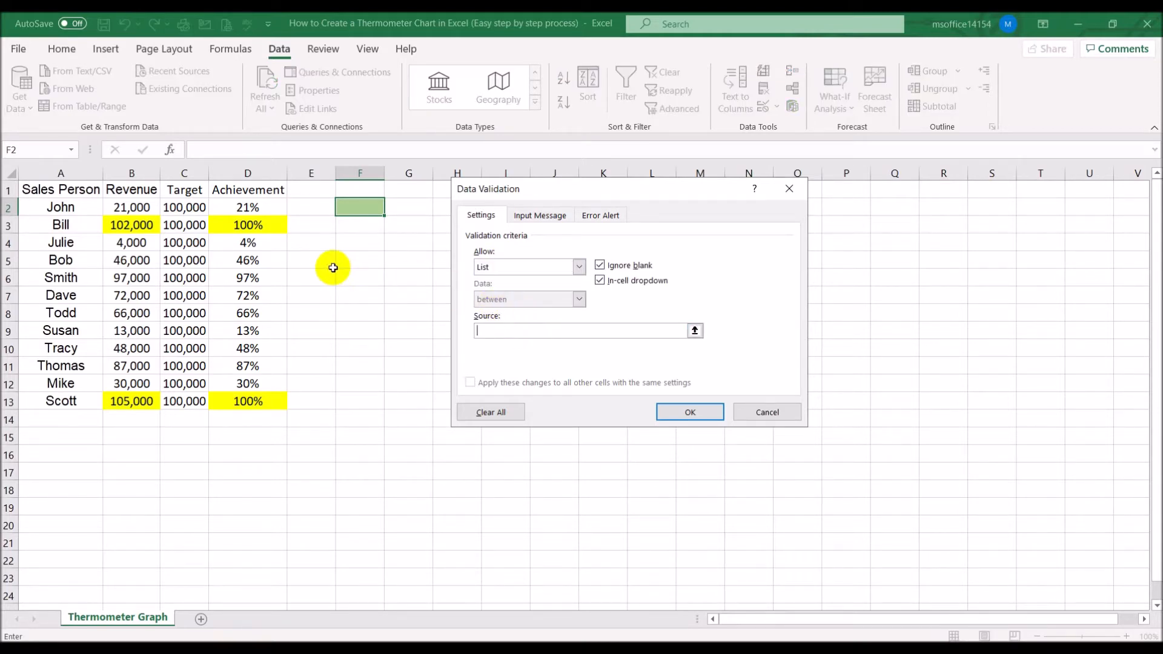
{"action": "left_click_drag", "start_coordinate": [61, 209], "coordinate": [64, 402]}
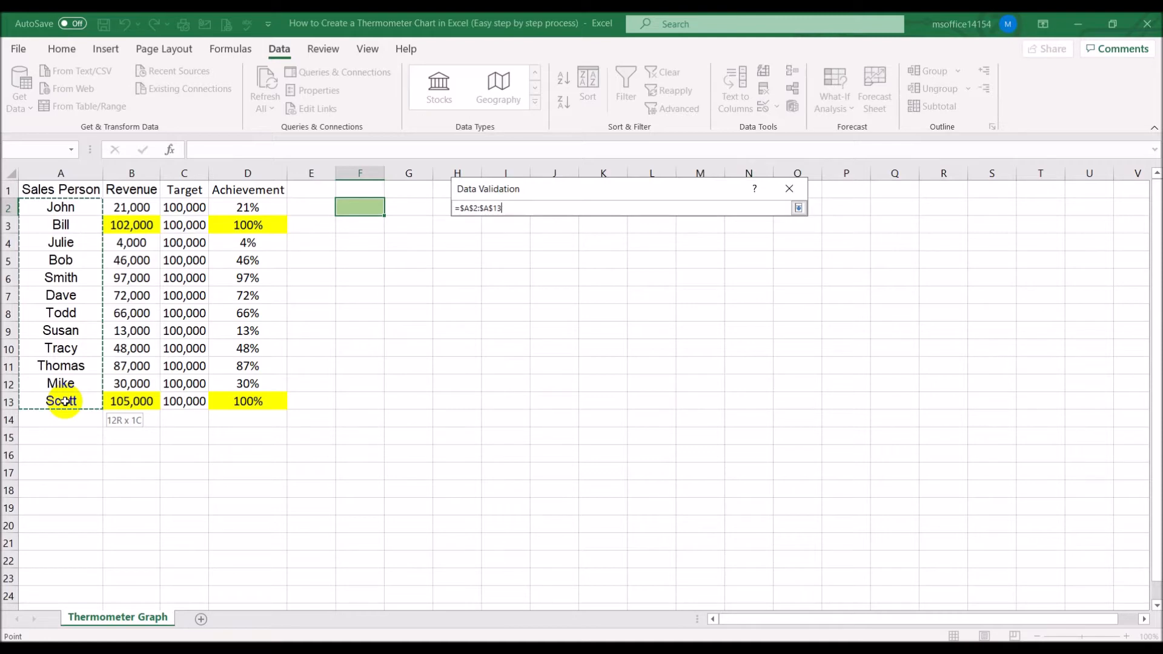
{"action": "key", "text": "Return"}
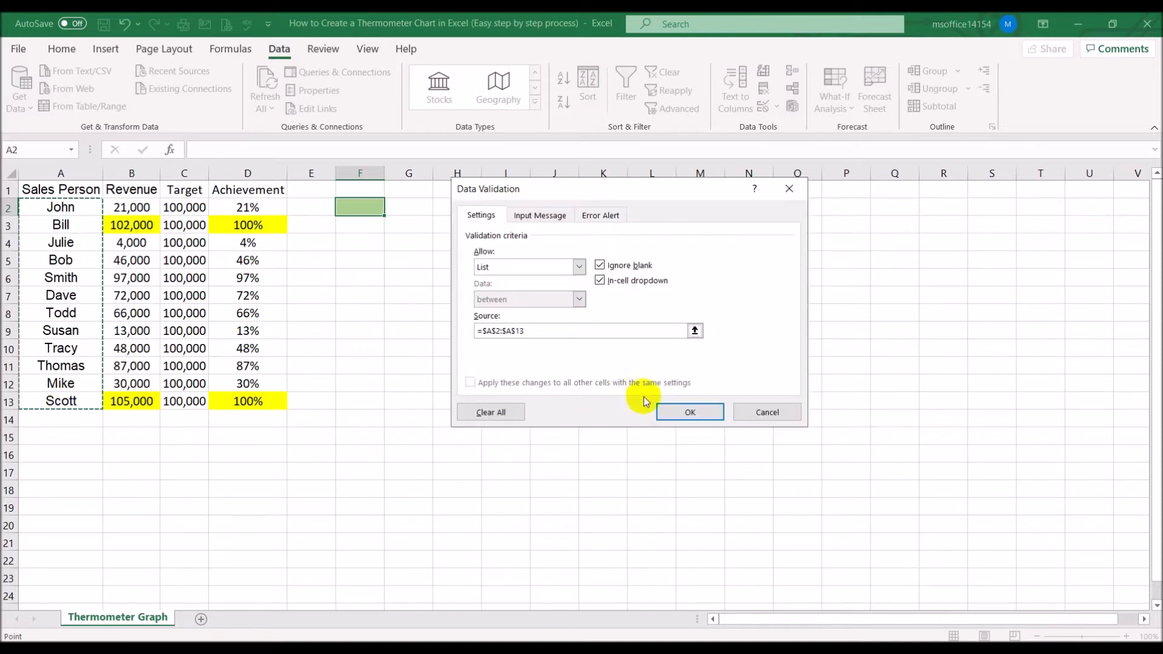
{"action": "left_click", "coordinate": [690, 412]}
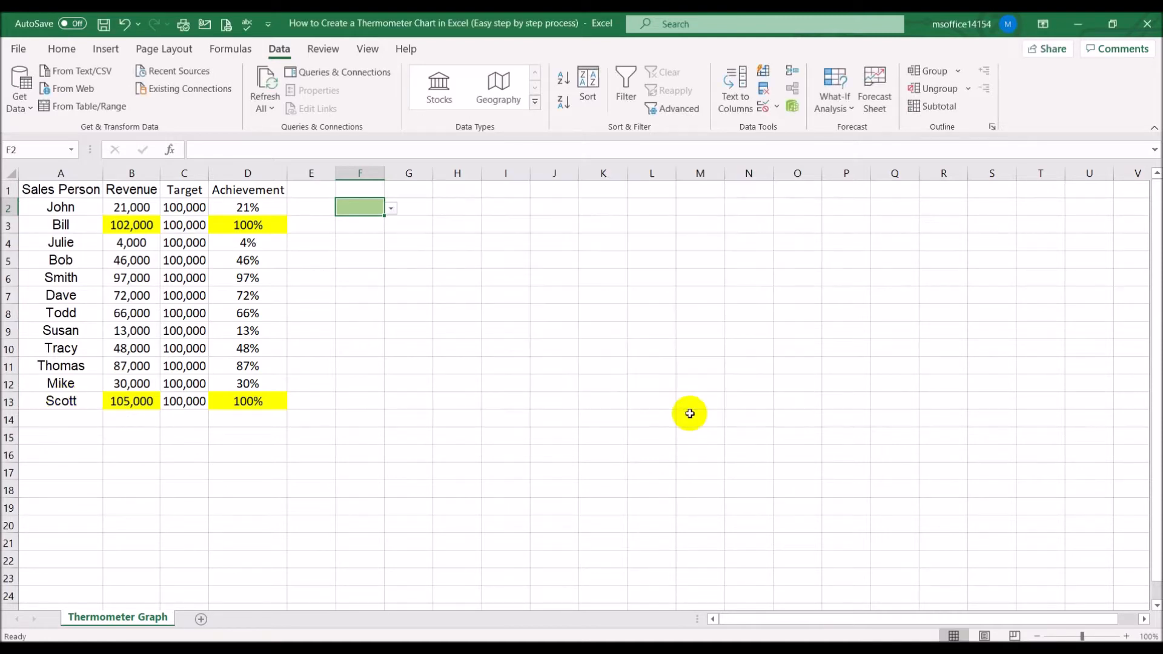
Check the new dropdown in cell F2
{"action": "left_click", "coordinate": [391, 209]}
{"action": "mouse_move", "coordinate": [389, 234]}
{"action": "left_mouse_down"}
{"action": "mouse_move", "coordinate": [388, 265]}
{"action": "mouse_move", "coordinate": [393, 228]}
{"action": "left_mouse_up"}
{"action": "left_click", "coordinate": [550, 236]}
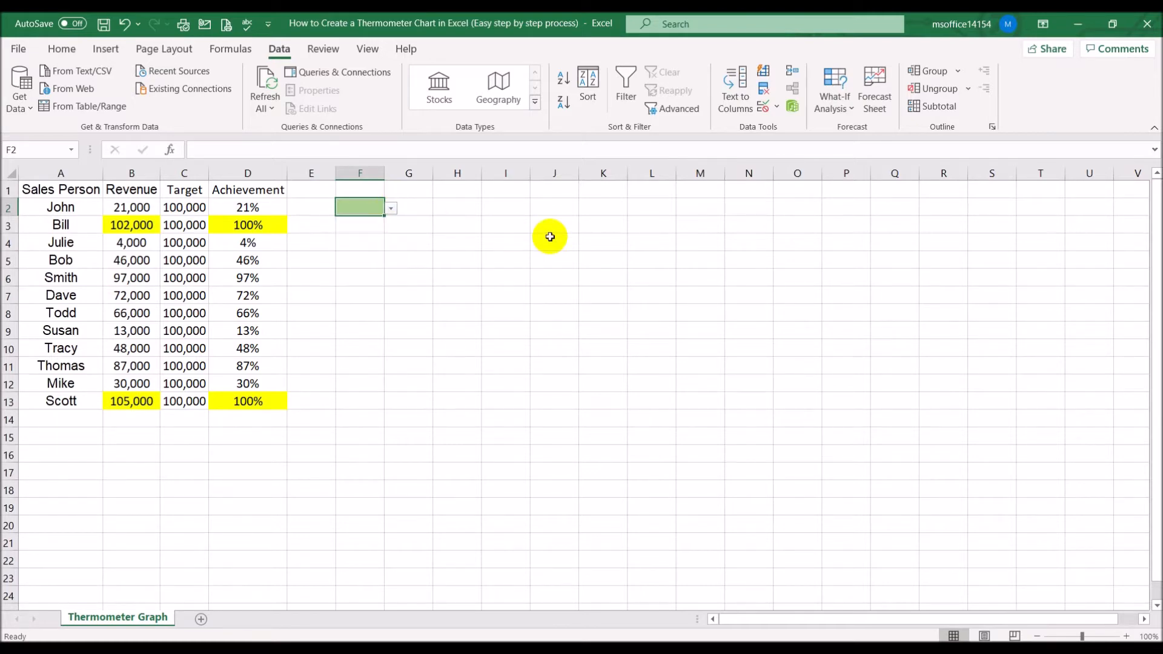
Enter the header Achievement in H1 and autofit column H's width
{"action": "left_click", "coordinate": [474, 188]}
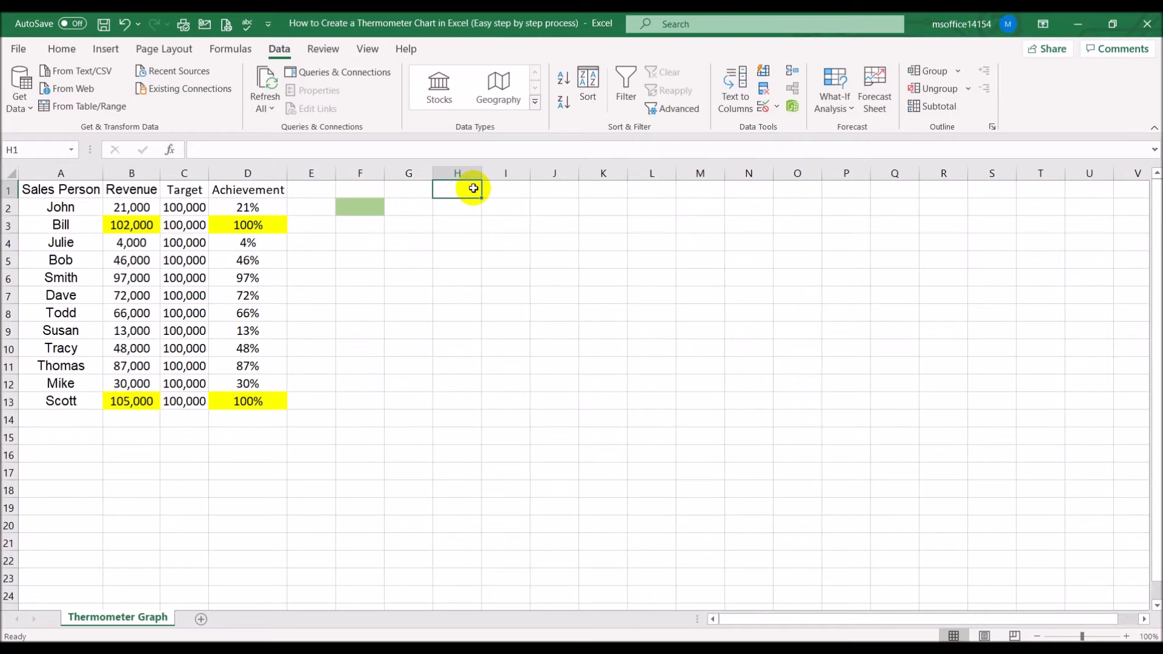
{"action": "type", "text": "Acon"}
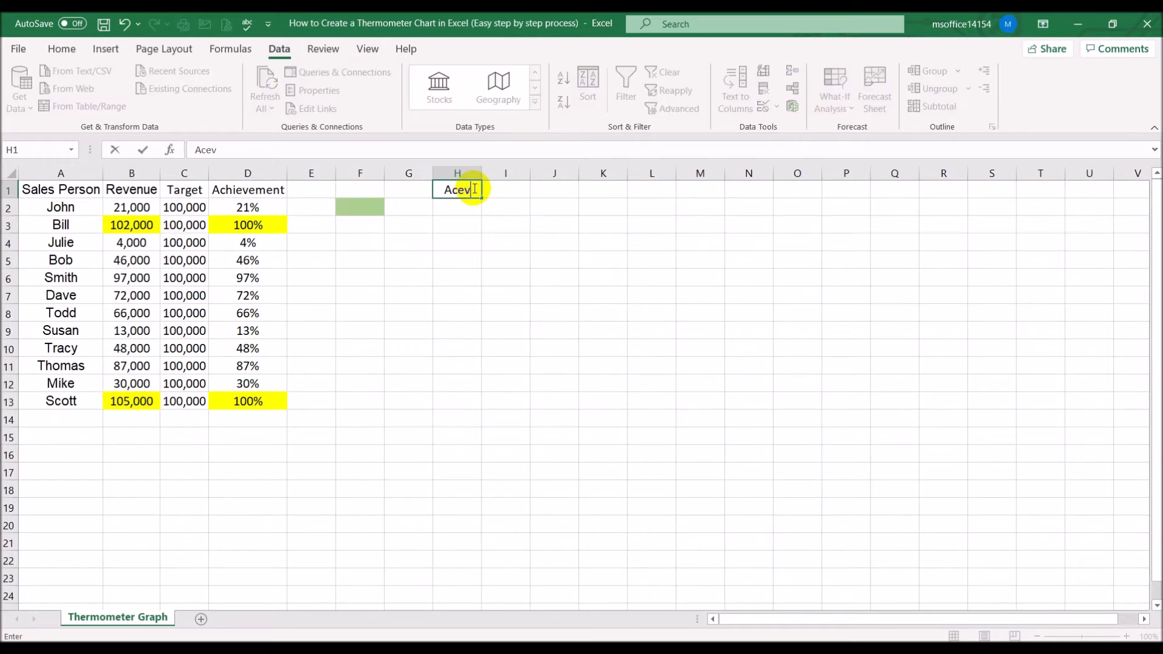
{"action": "key", "text": "BackSpace"}
{"action": "key", "text": "BackSpace"}
{"action": "type", "text": "hievement"}
{"action": "key", "text": "Return"}
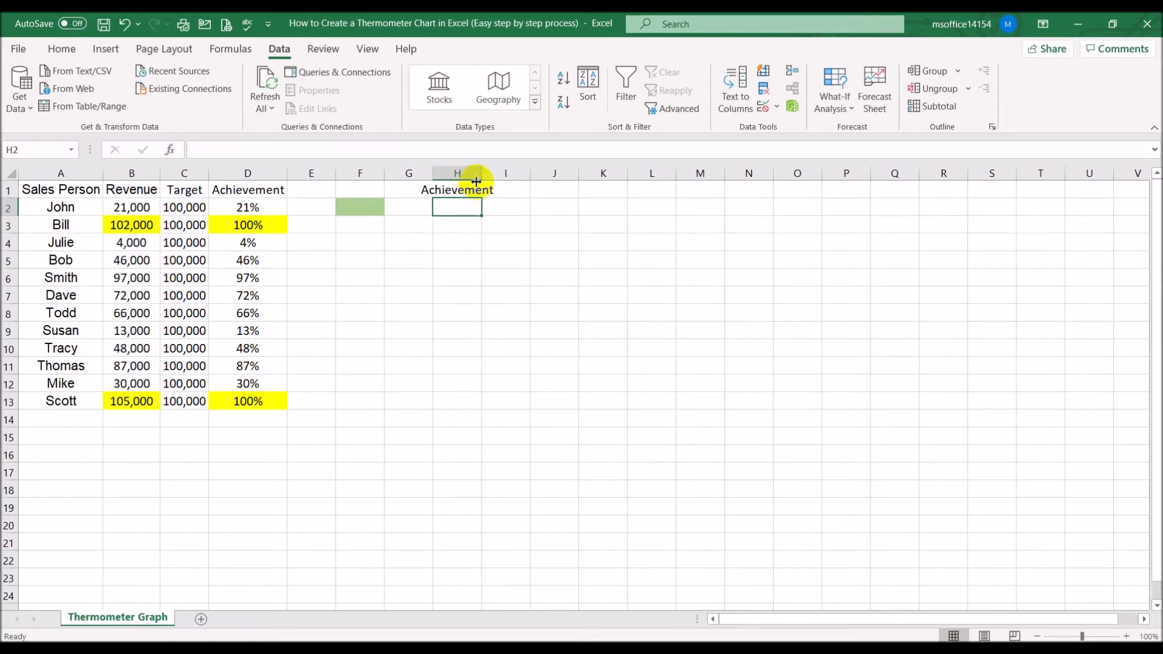
{"action": "double_click", "coordinate": [482, 172]}
Pick John as the sales person from the F2 dropdown
{"action": "left_click", "coordinate": [372, 207]}
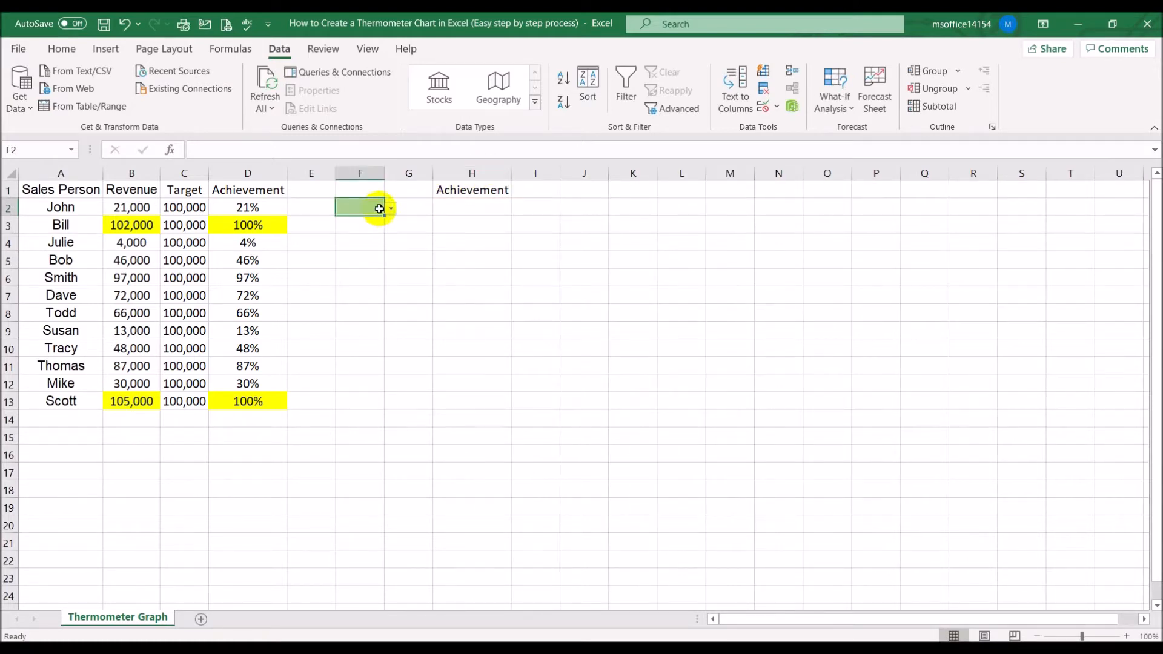
{"action": "left_click", "coordinate": [390, 210]}
{"action": "left_click", "coordinate": [369, 222]}
Enter =VLOOKUP(F2,A2:D13,4,FALSE) in H2 to look up the selected person's achievement
{"action": "left_click", "coordinate": [455, 209]}
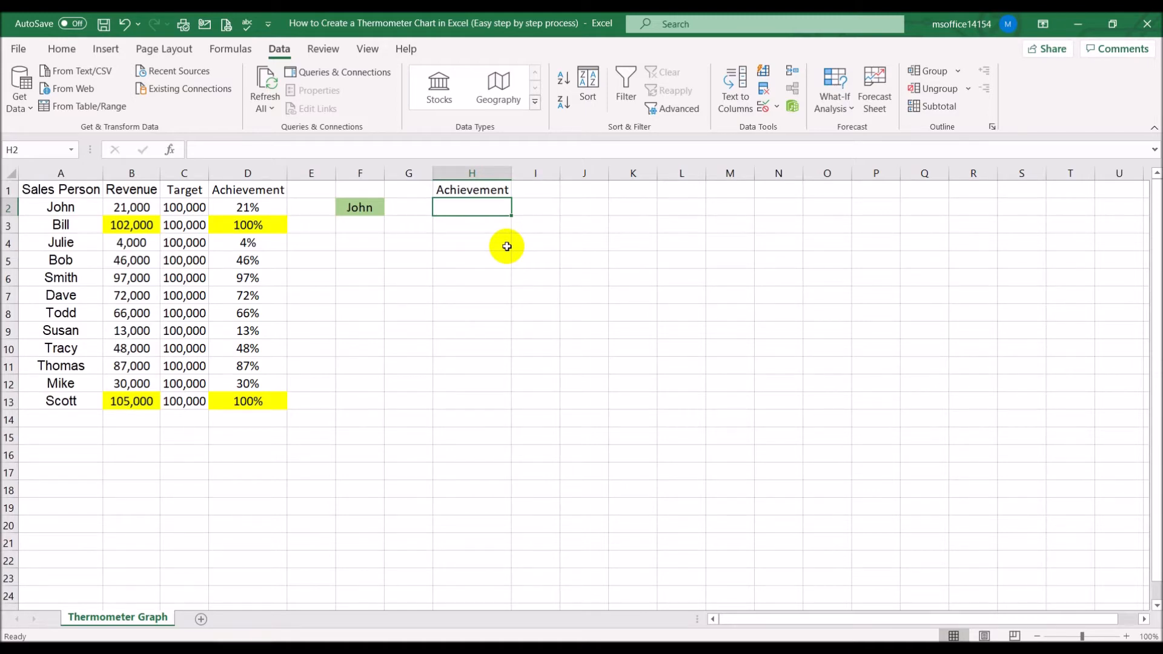
{"action": "type", "text": "=vl"}
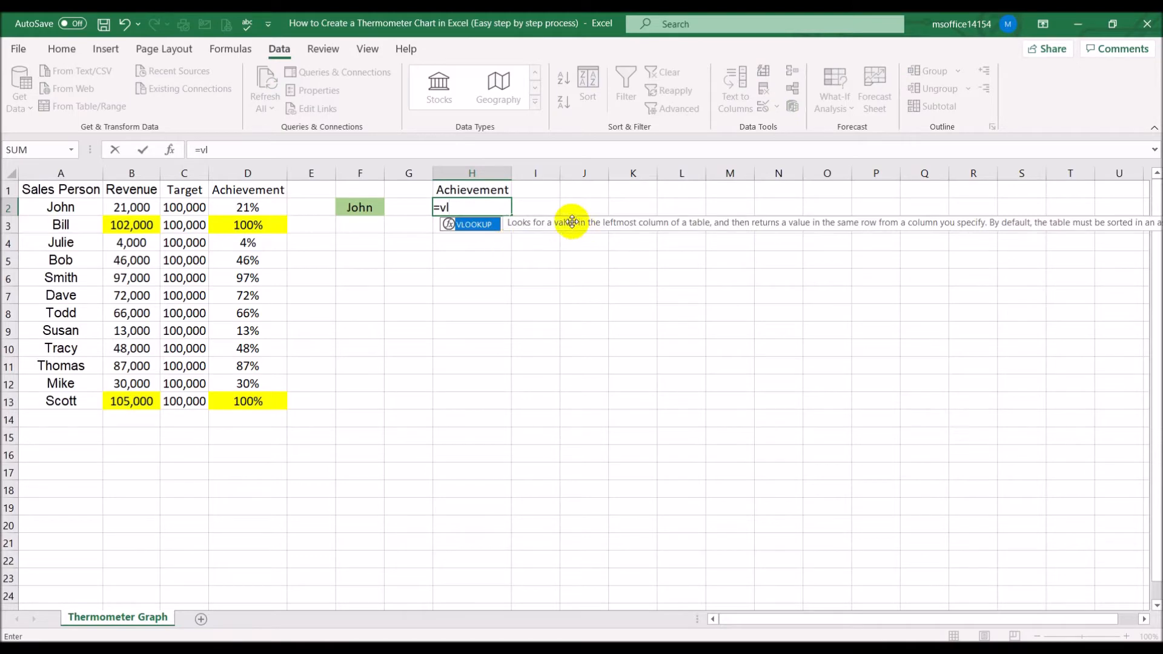
{"action": "double_click", "coordinate": [480, 227]}
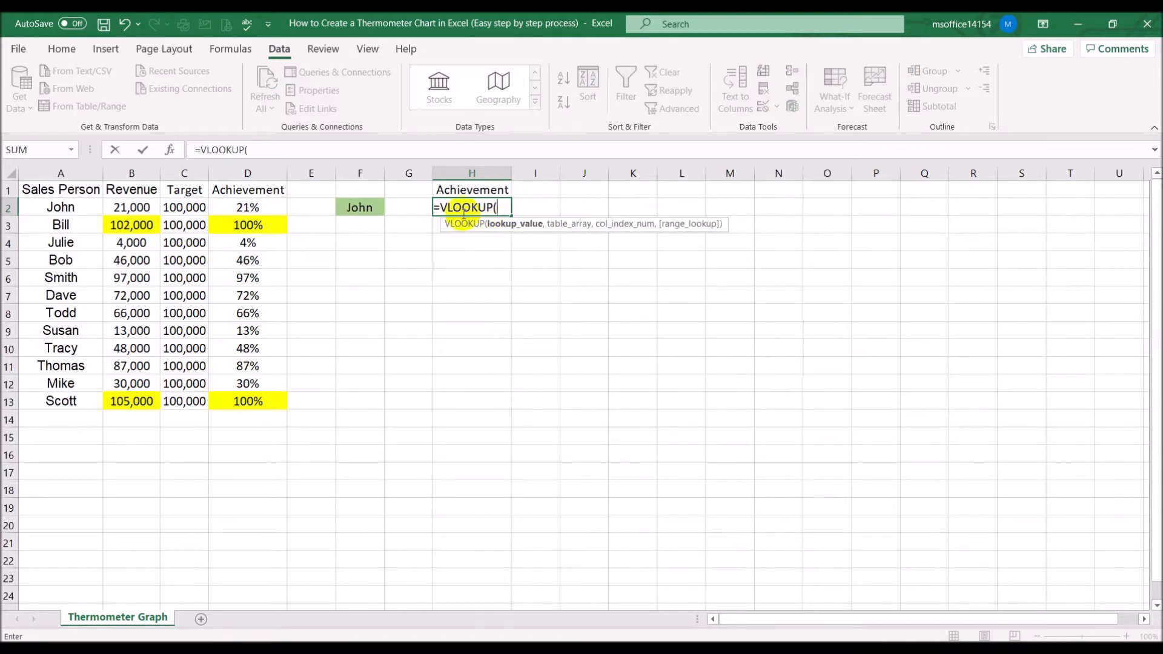
{"action": "left_click", "coordinate": [361, 208]}
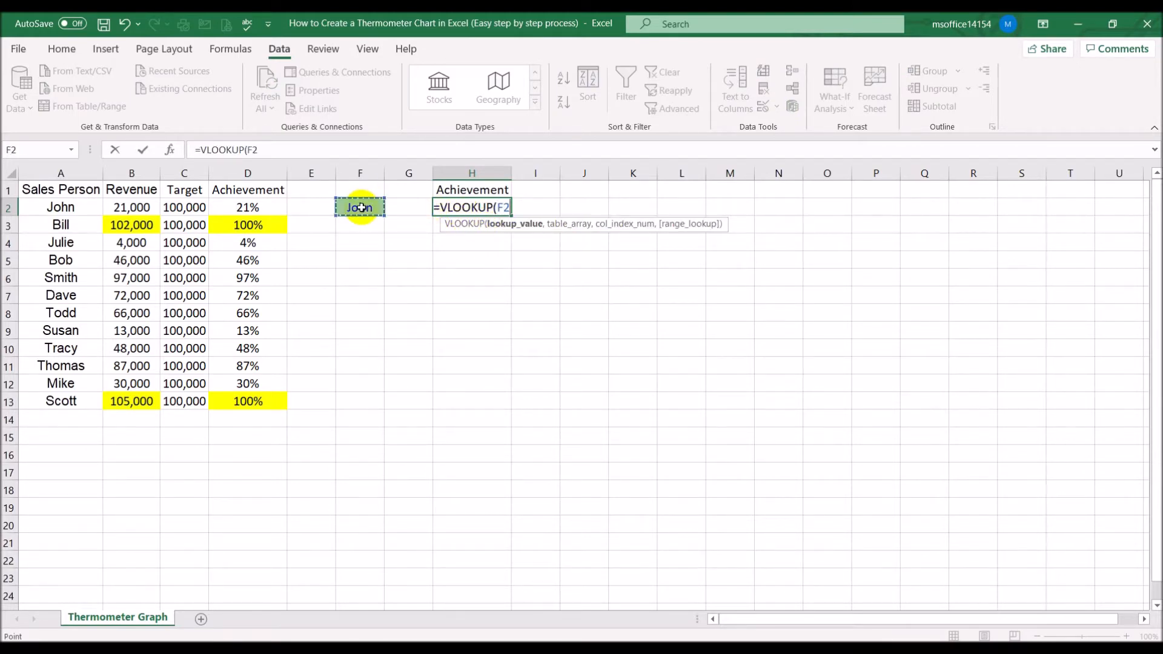
{"action": "type", "text": ","}
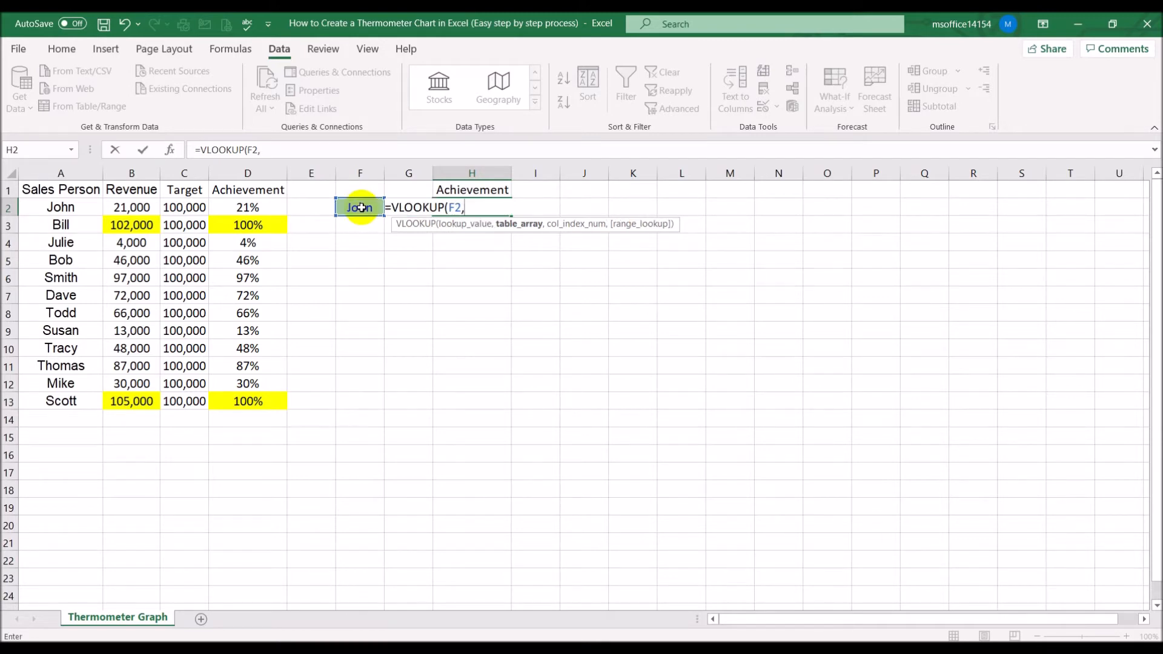
{"action": "left_click", "coordinate": [73, 209]}
{"action": "left_click_drag", "start_coordinate": [73, 209], "coordinate": [248, 388]}
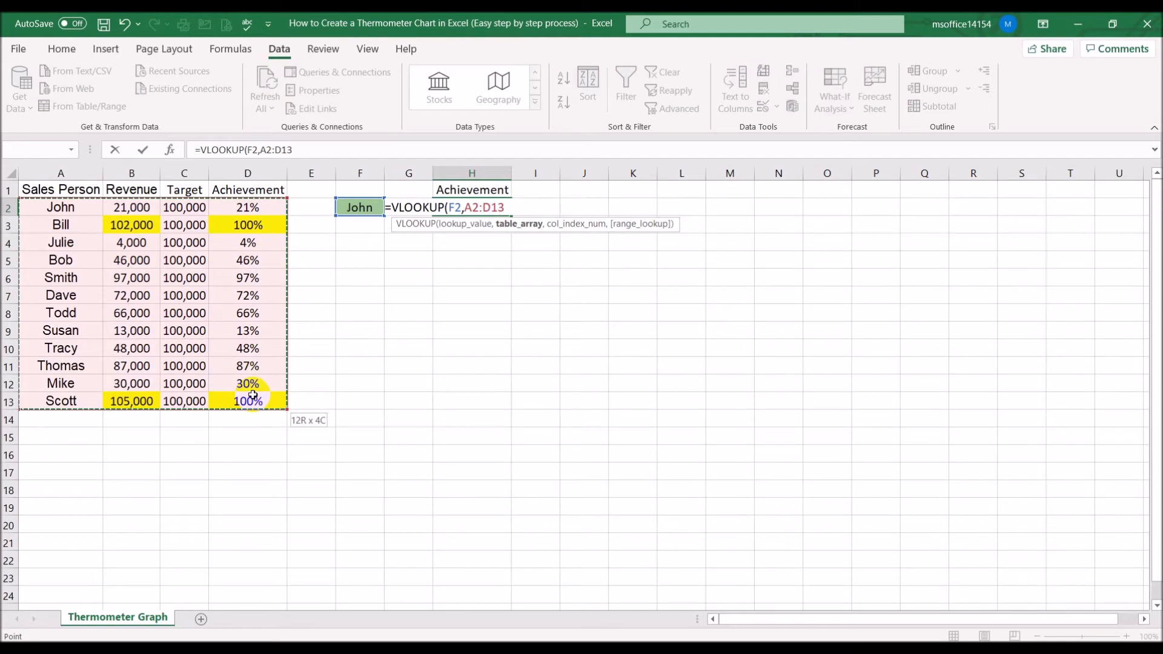
{"action": "left_click_drag", "start_coordinate": [253, 395], "coordinate": [252, 395]}
{"action": "type", "text": ","}
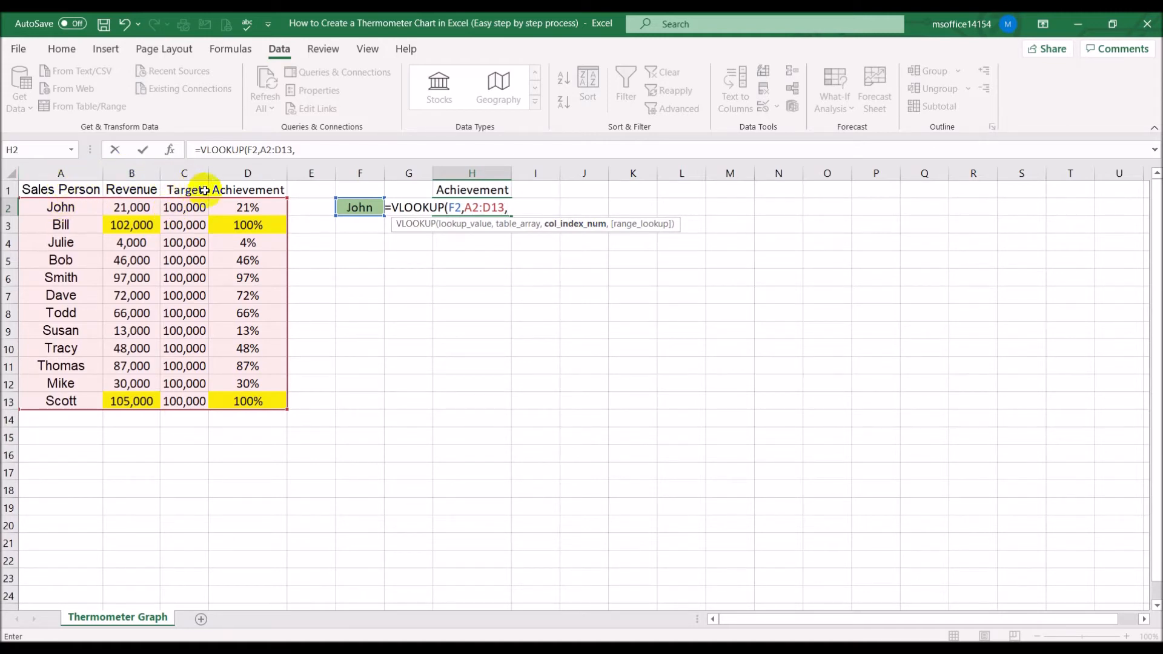
{"action": "type", "text": "4,"}
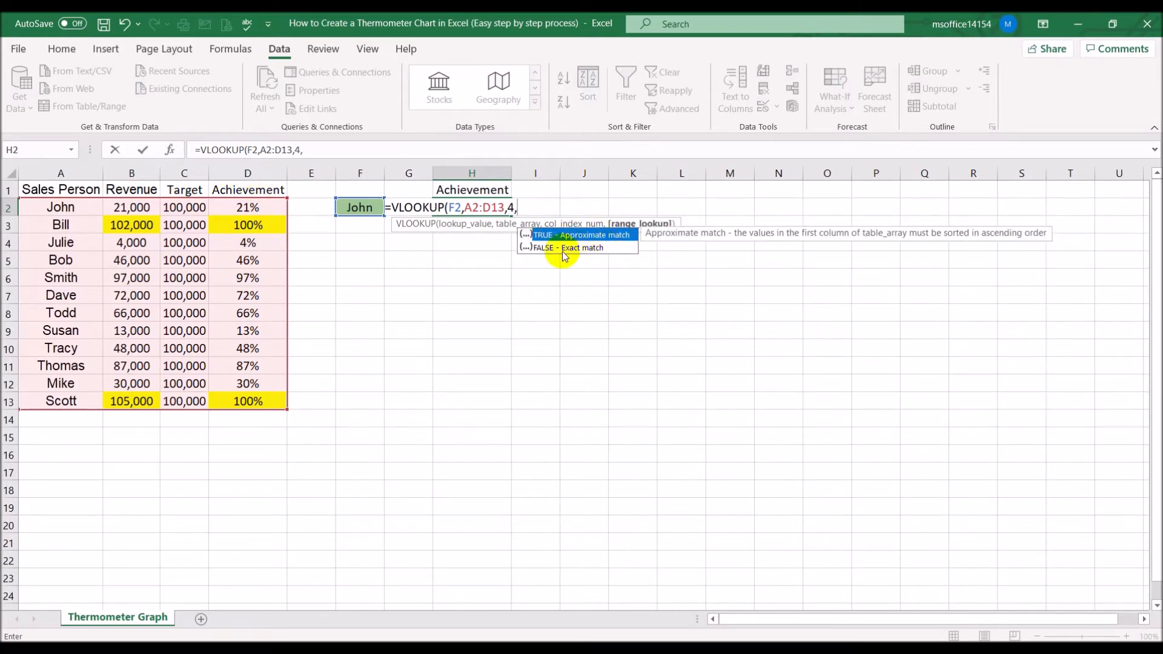
{"action": "type", "text": "false)"}
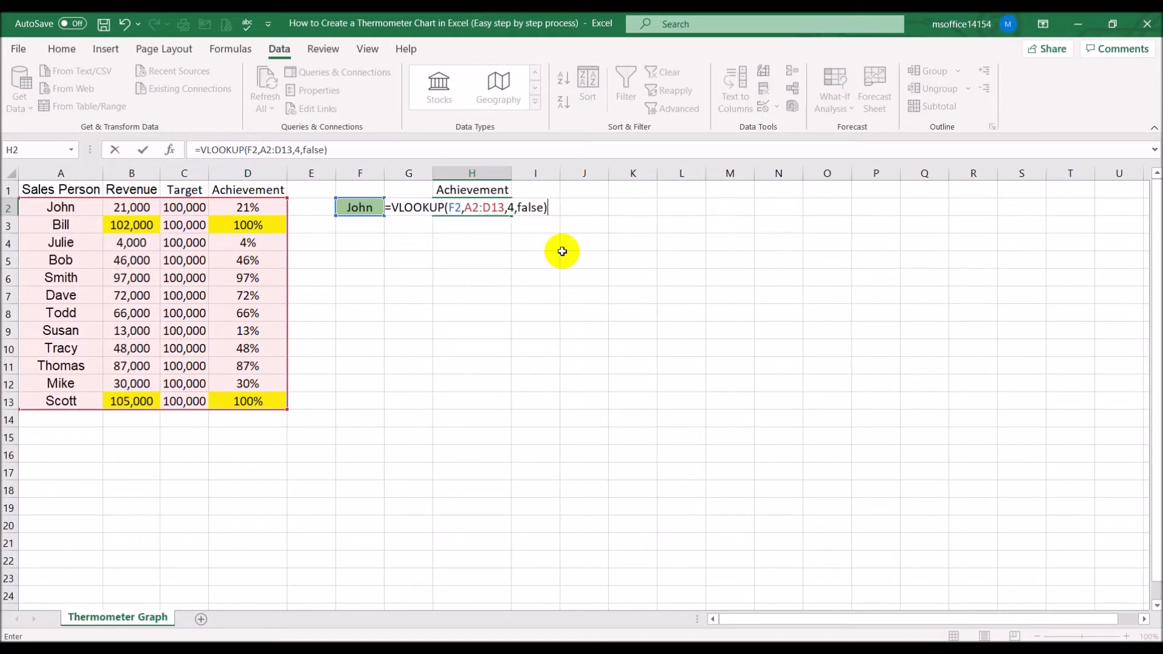
{"action": "key", "text": "Return"}
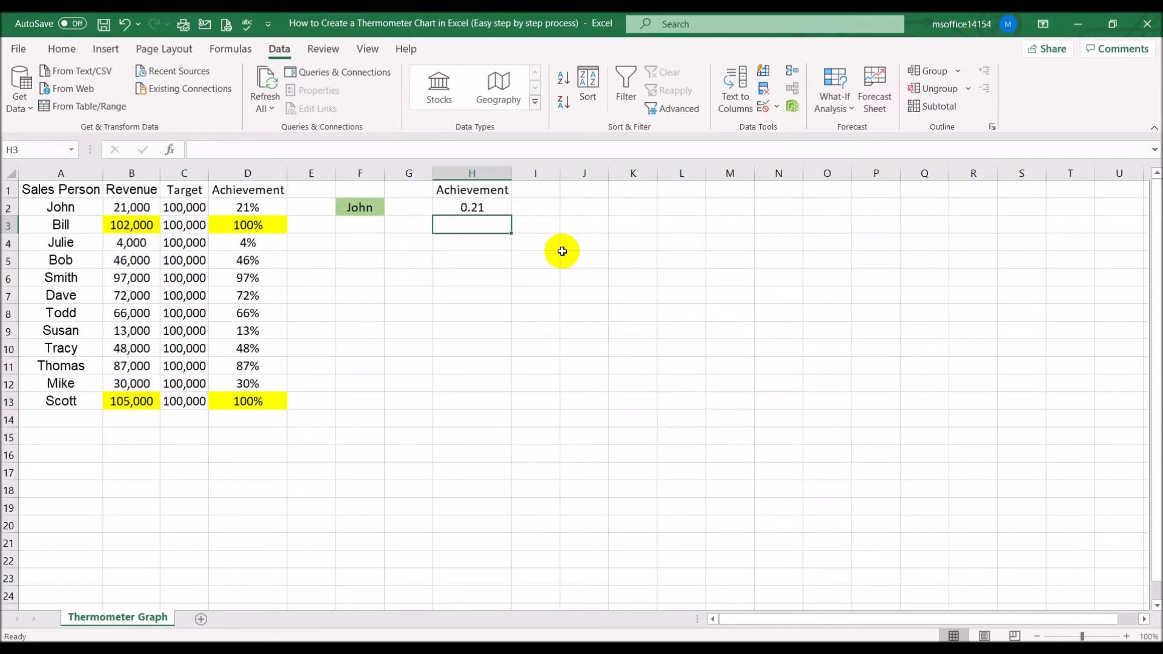
Format cells H2 through Q2 as Percentage with 0 decimal places
{"action": "left_click", "coordinate": [483, 206]}
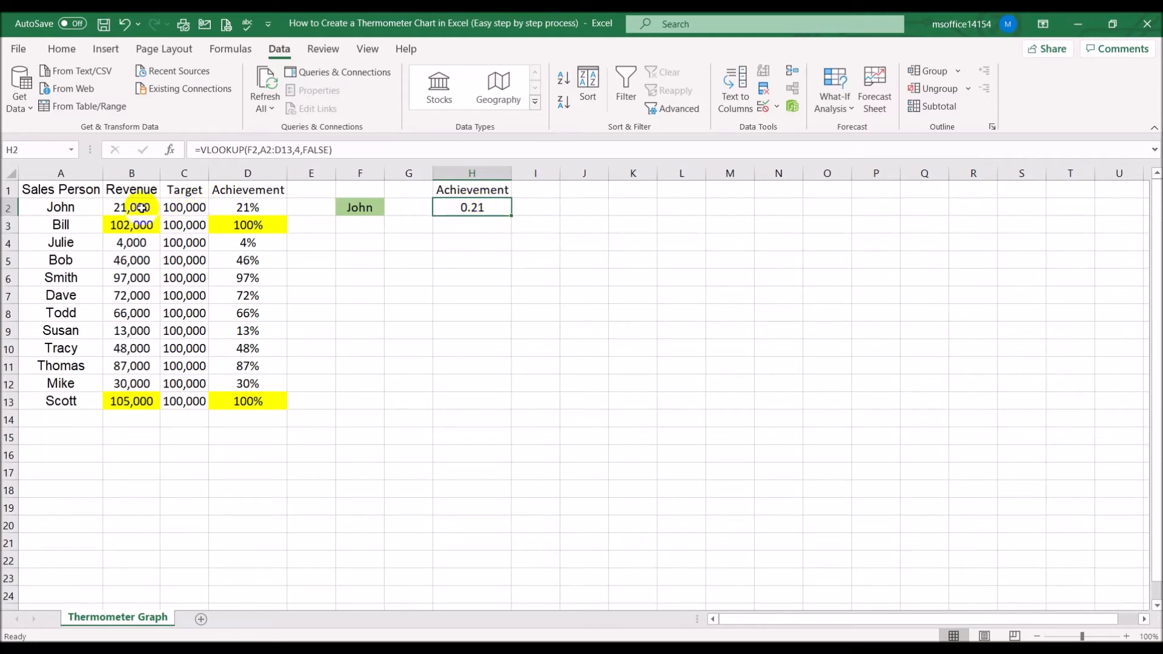
{"action": "left_click_drag", "start_coordinate": [500, 208], "coordinate": [914, 208]}
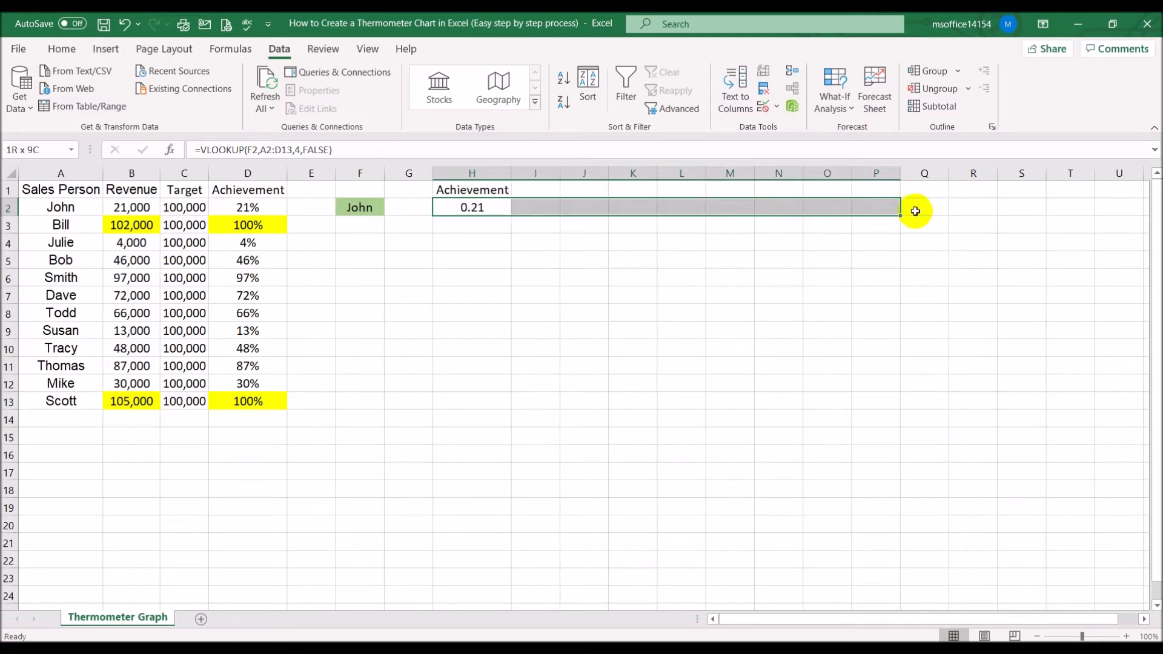
{"action": "right_click", "coordinate": [852, 215]}
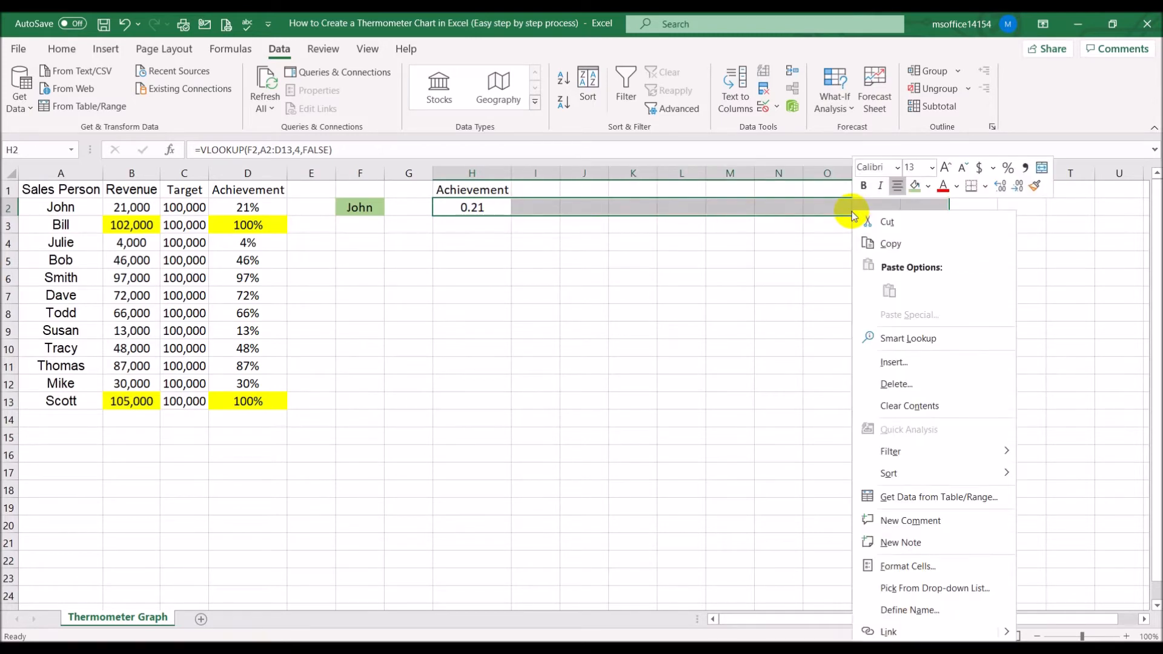
{"action": "left_click", "coordinate": [917, 565]}
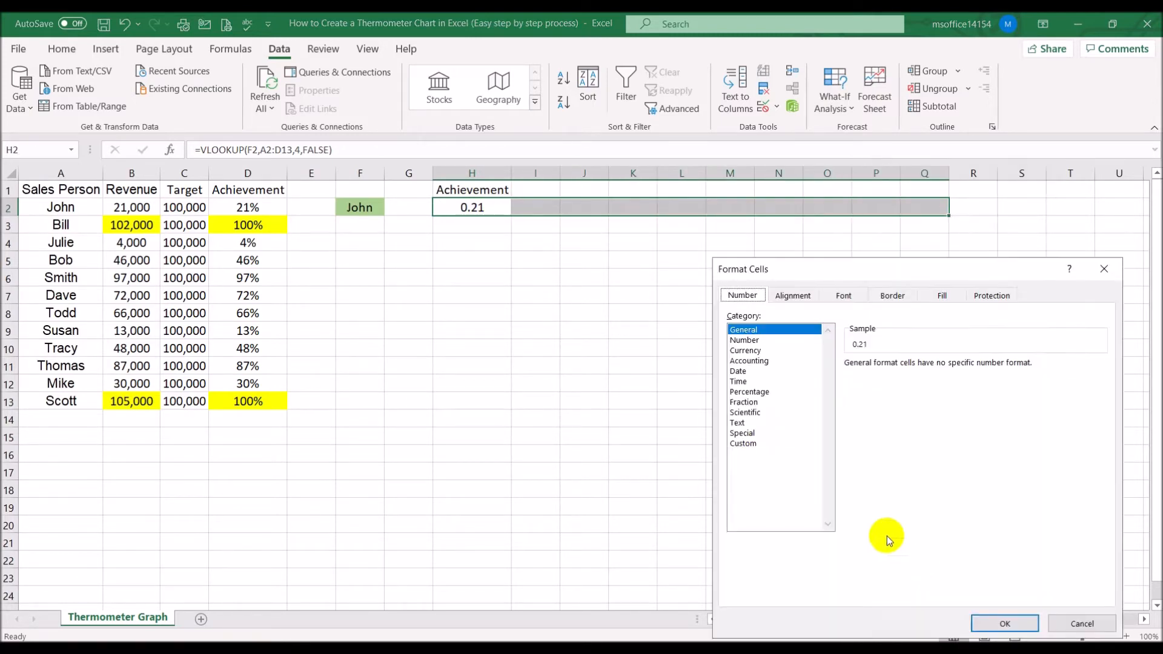
{"action": "left_click", "coordinate": [754, 392]}
{"action": "left_click", "coordinate": [951, 367]}
{"action": "left_click", "coordinate": [952, 368]}
{"action": "left_click", "coordinate": [983, 626]}
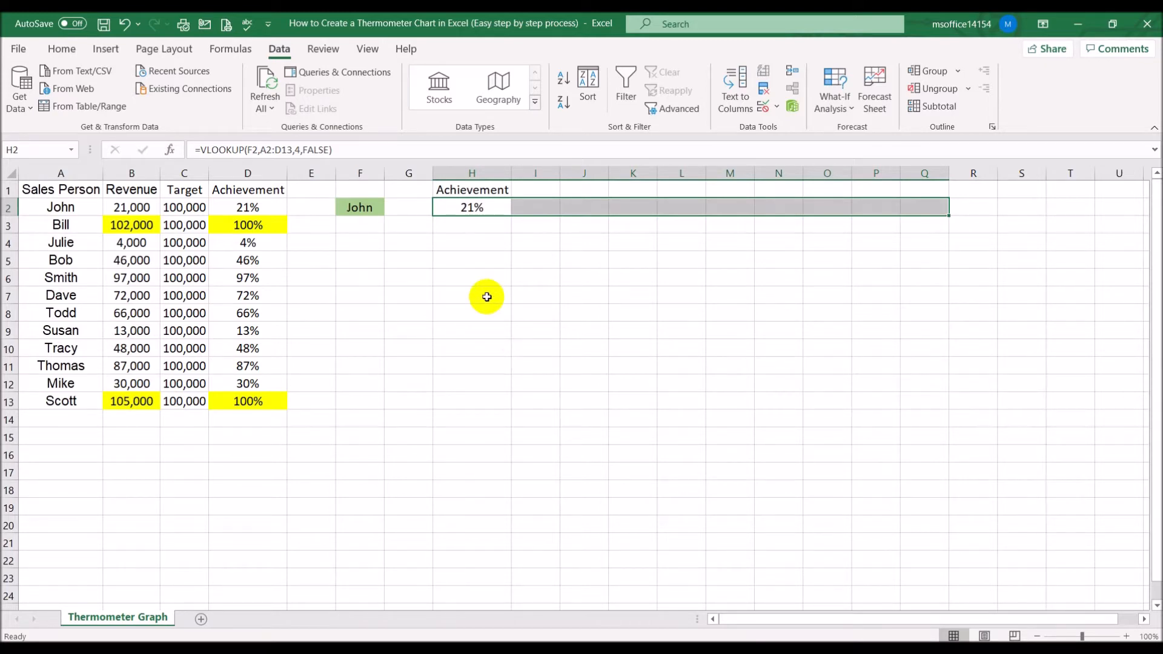
Clear F2 and wrap the H2 lookup in IFERROR with "" as the value if error
{"action": "left_click", "coordinate": [363, 207]}
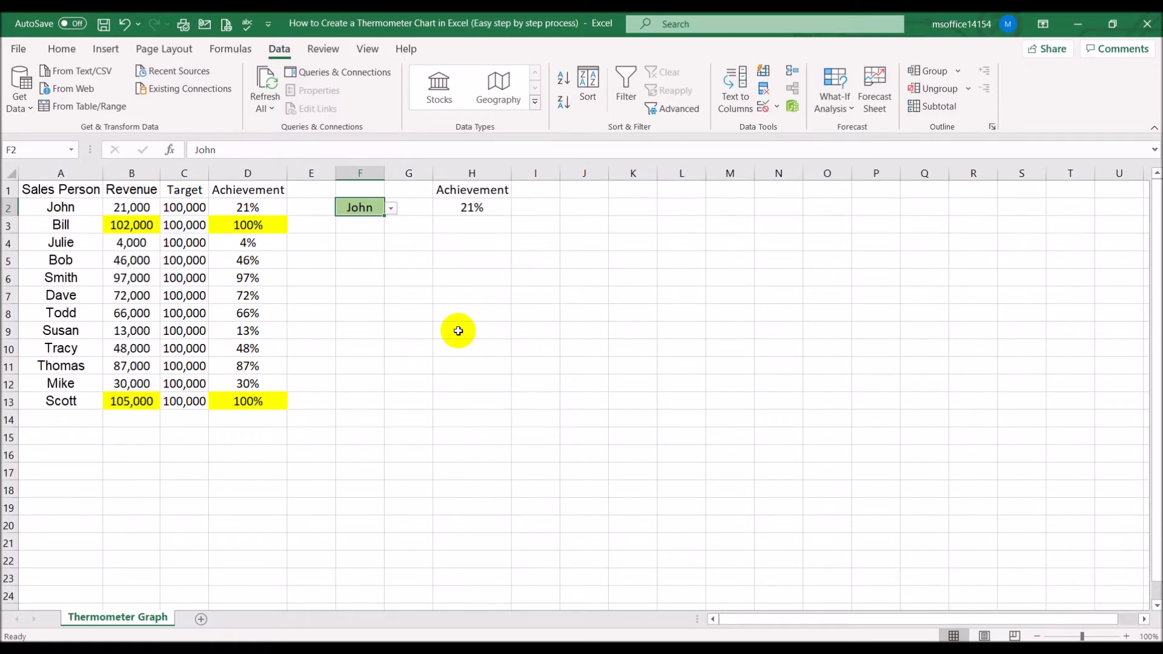
{"action": "key", "text": "Delete"}
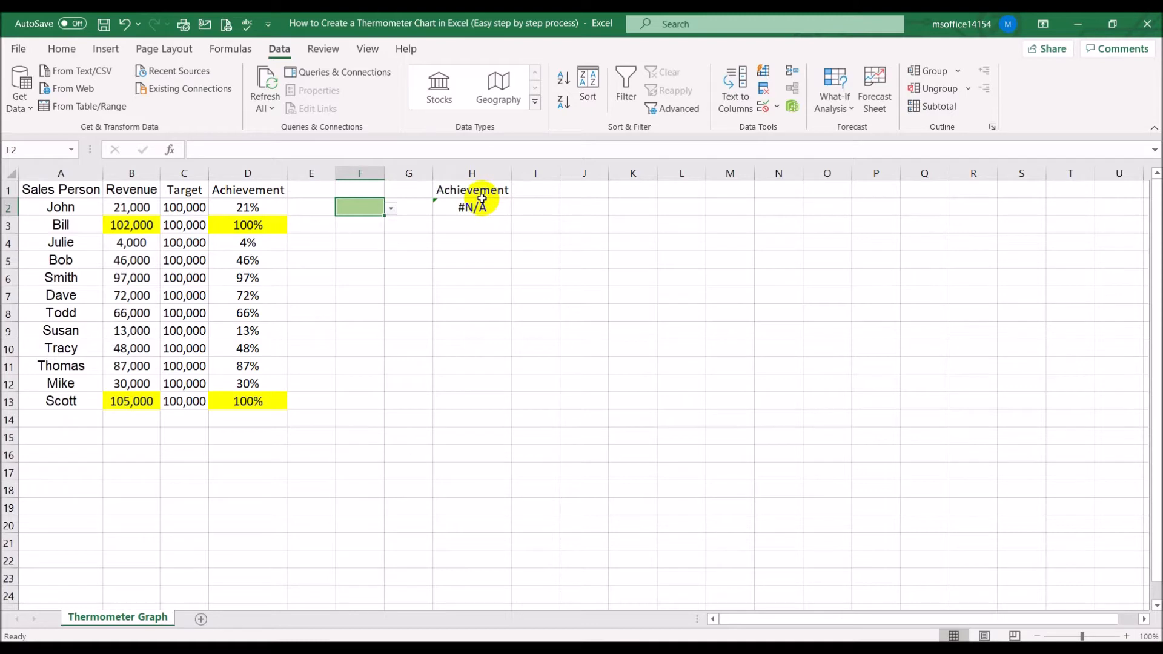
{"action": "left_click", "coordinate": [474, 208]}
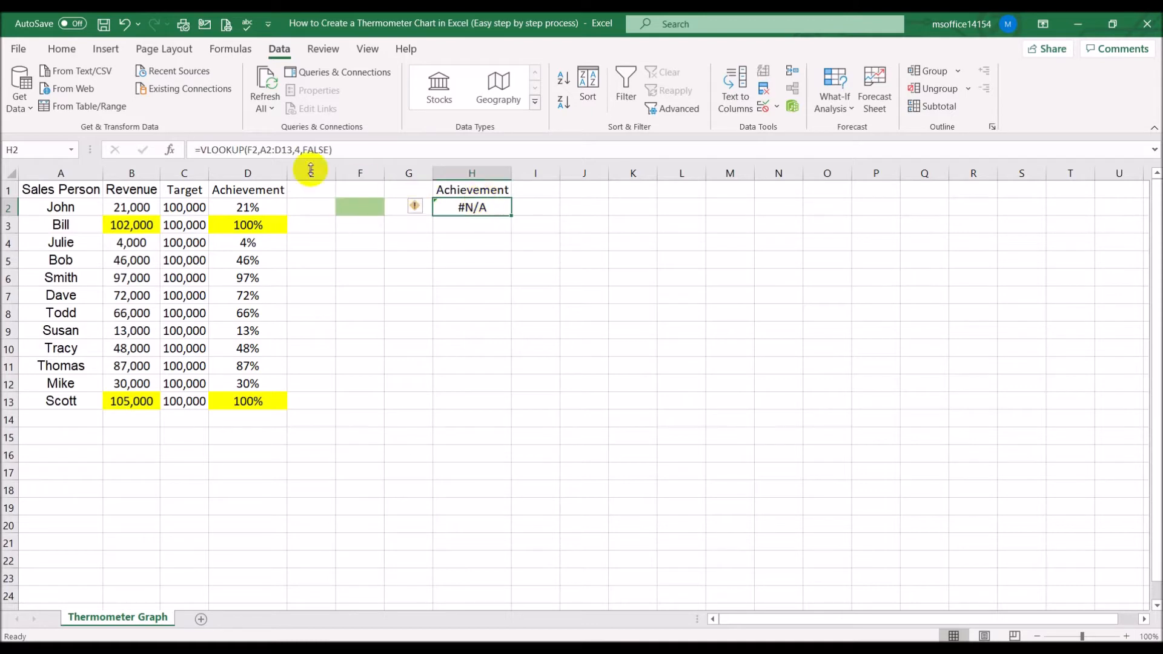
{"action": "left_click", "coordinate": [199, 149]}
{"action": "type", "text": "ife"}
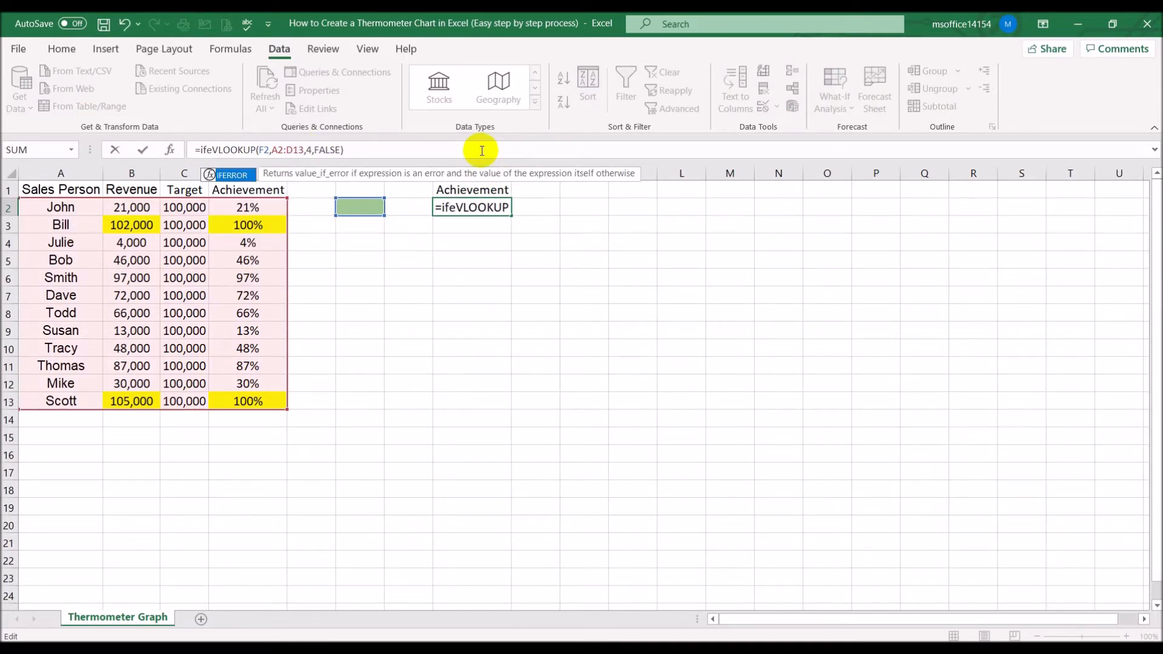
{"action": "double_click", "coordinate": [237, 176]}
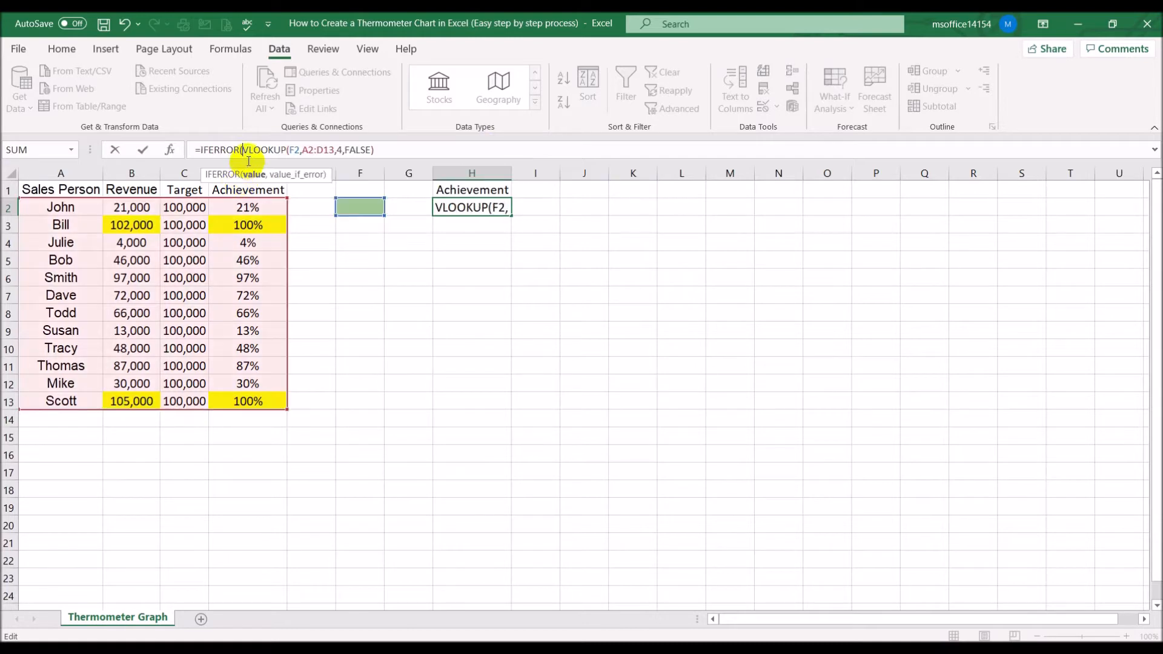
{"action": "left_click", "coordinate": [377, 150]}
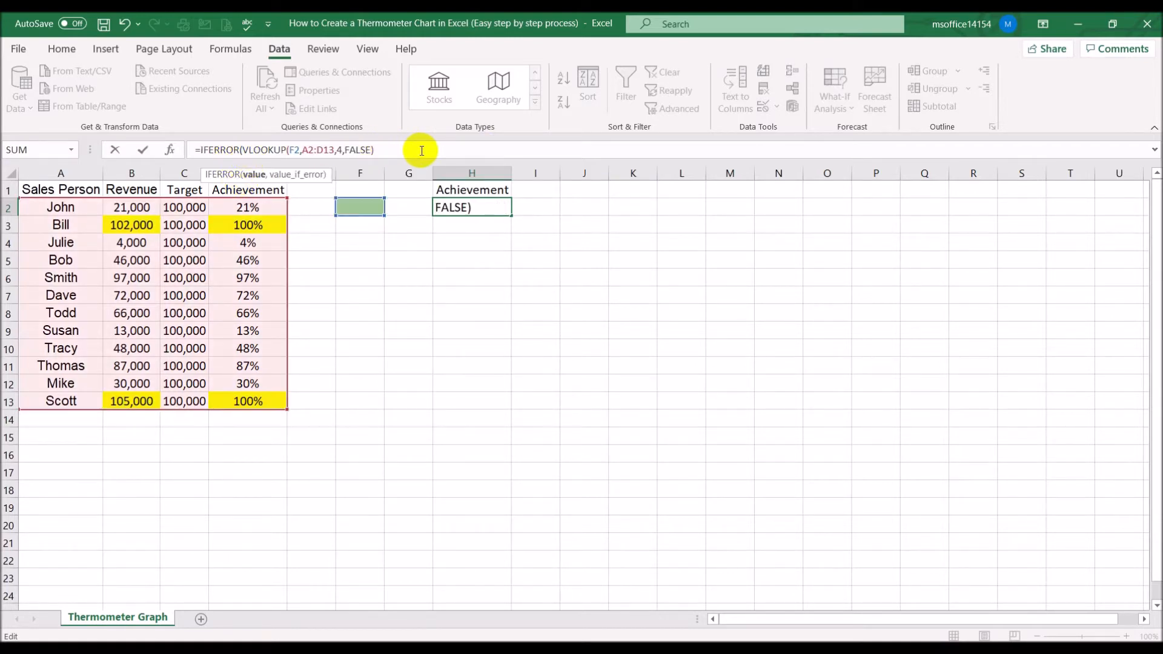
{"action": "type", "text": ",\"\")"}
{"action": "key", "text": "Return"}
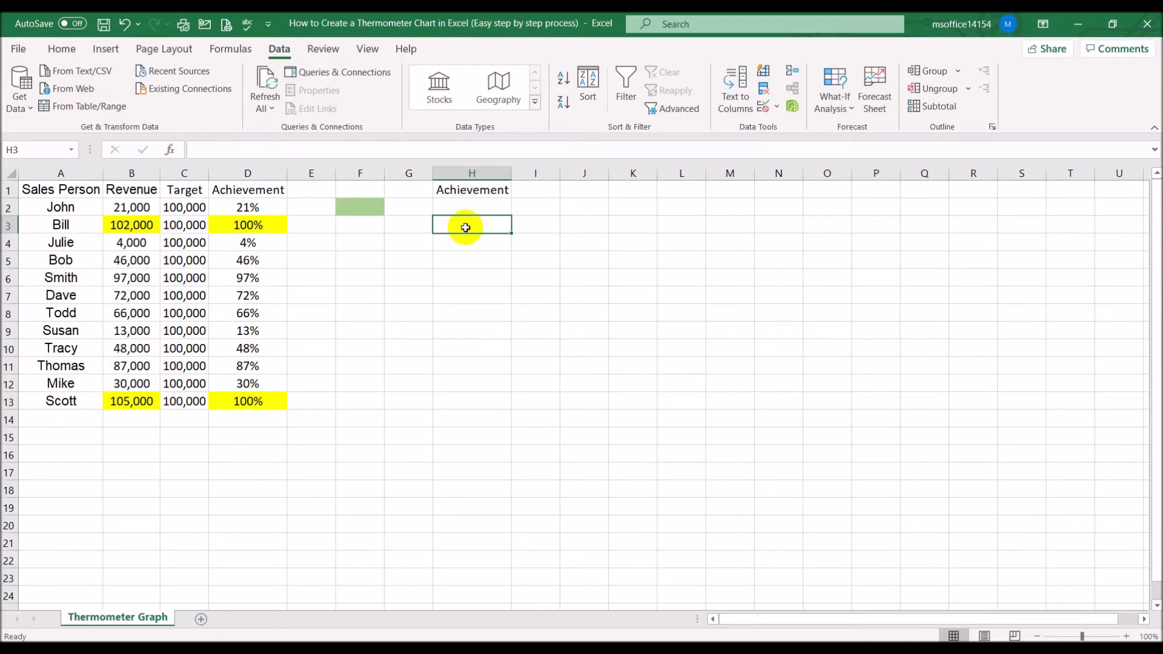
Choose Bob as the sales person from the F2 dropdown
{"action": "left_click", "coordinate": [362, 208]}
{"action": "left_click", "coordinate": [392, 209]}
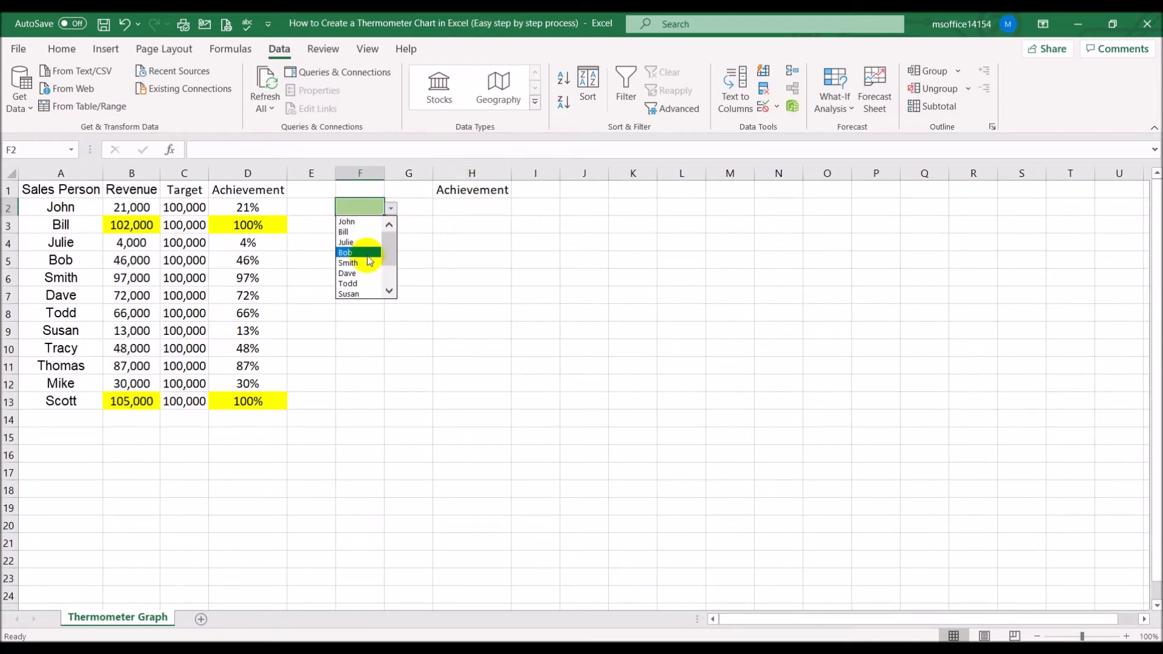
{"action": "left_click", "coordinate": [359, 253]}
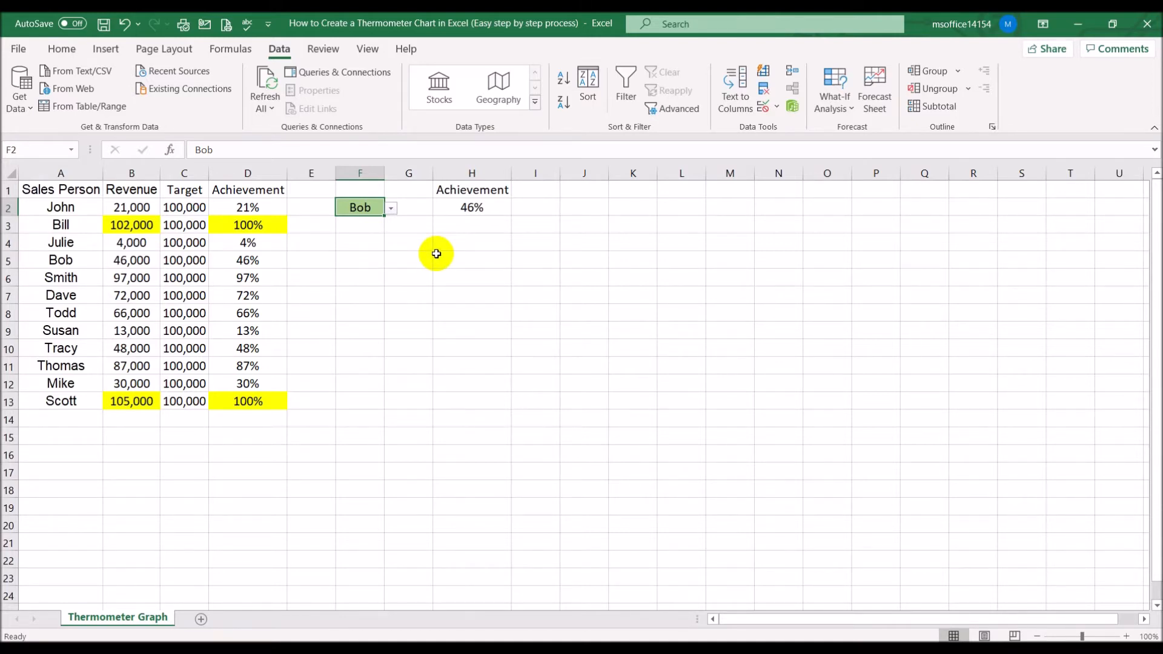
Enter the scale values 0, 20, 40, 60, 80 and 100 across cells I1 to N1
{"action": "left_click", "coordinate": [524, 189]}
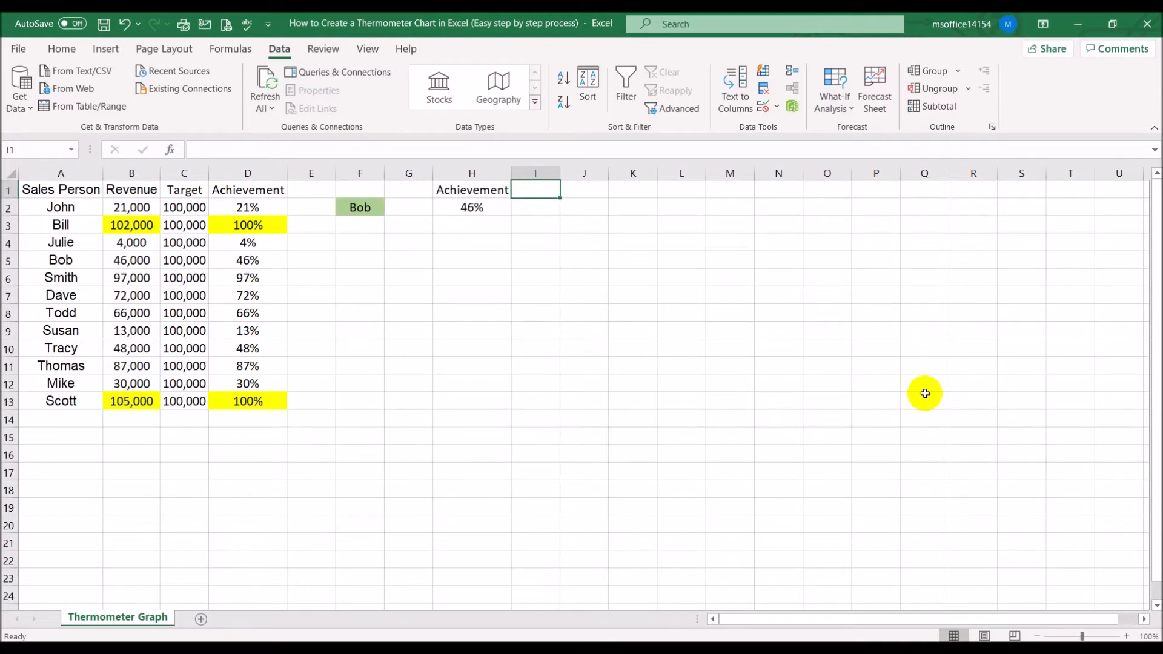
{"action": "type", "text": "0"}
{"action": "key", "text": "Tab"}
{"action": "type", "text": "20"}
{"action": "key", "text": "Tab"}
{"action": "type", "text": "40"}
{"action": "key", "text": "Tab"}
{"action": "type", "text": "60"}
{"action": "key", "text": "Tab"}
{"action": "type", "text": "80"}
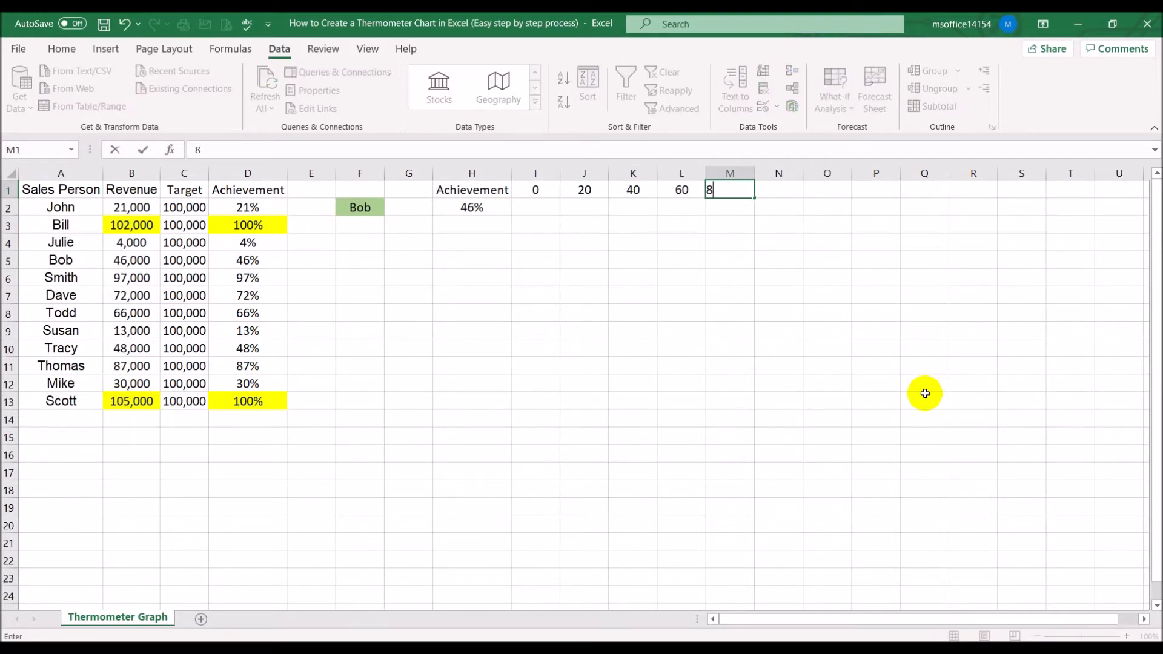
{"action": "key", "text": "Tab"}
{"action": "type", "text": "100"}
{"action": "key", "text": "Return"}
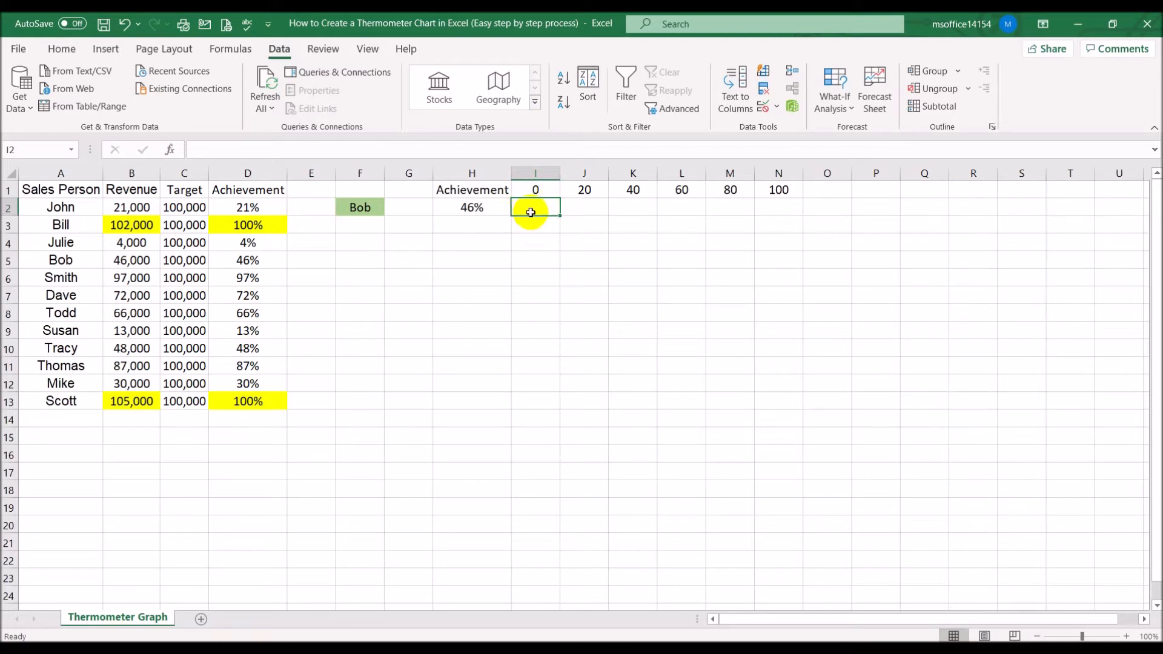
Enter in I2 the formula =IF(AND(H2>=I1,H2<J1),H2,"") to show the achievement within the first scale band
{"action": "left_click", "coordinate": [586, 205]}
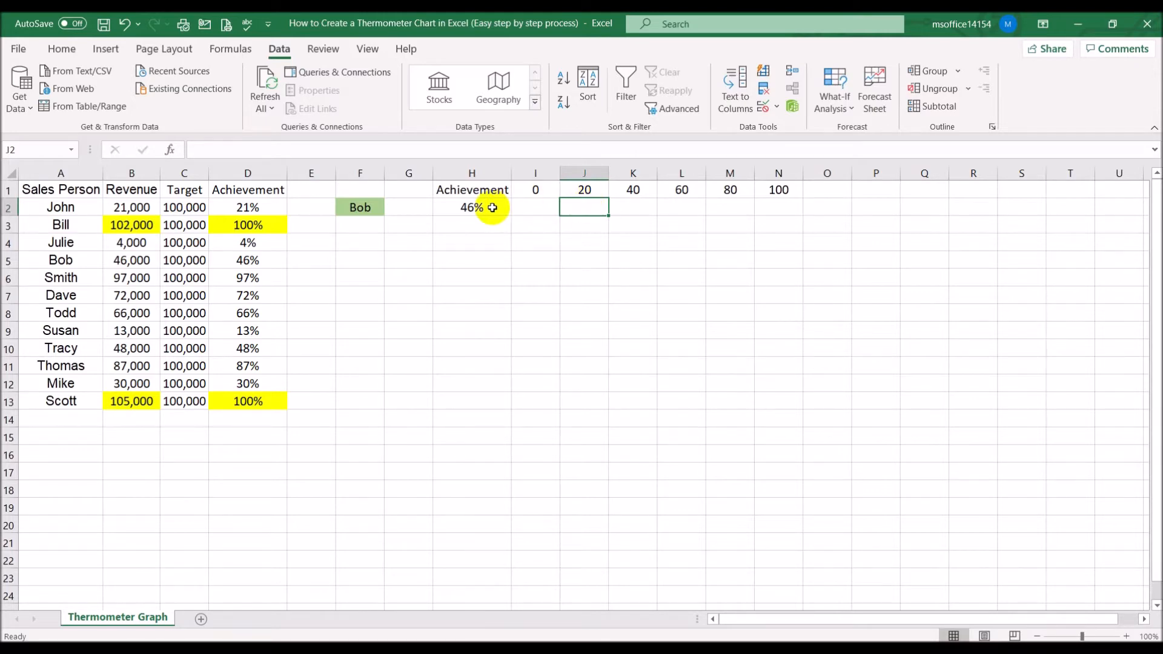
{"action": "left_click", "coordinate": [536, 209]}
{"action": "type", "text": "="}
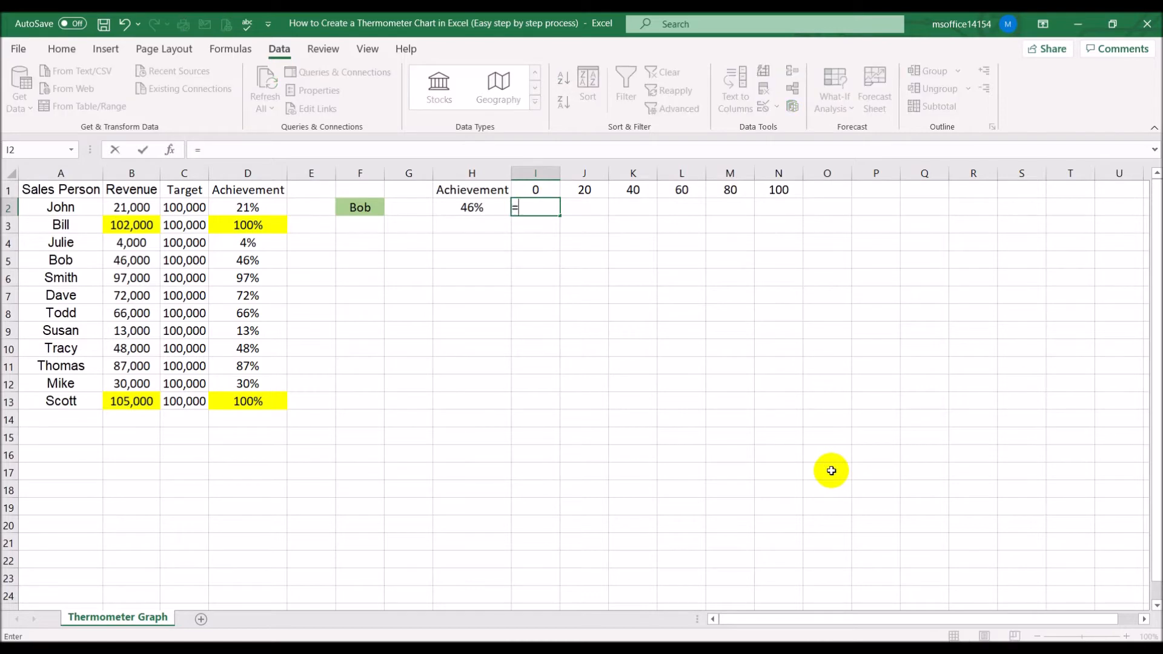
{"action": "type", "text": "if("}
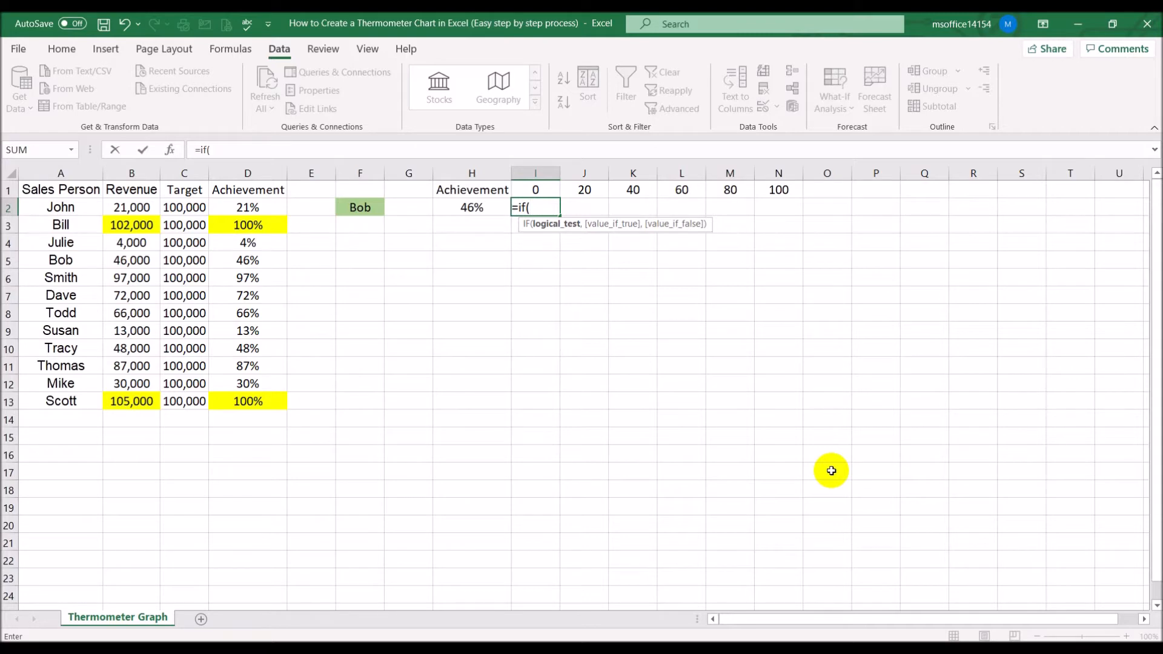
{"action": "type", "text": "and("}
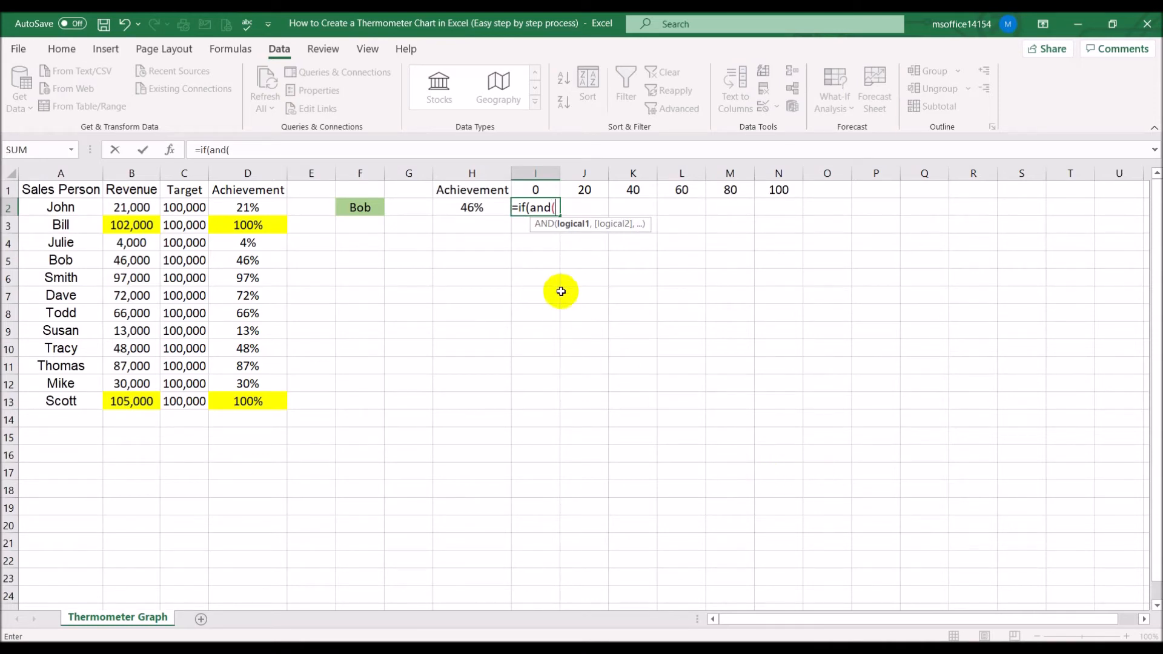
{"action": "left_click", "coordinate": [458, 208]}
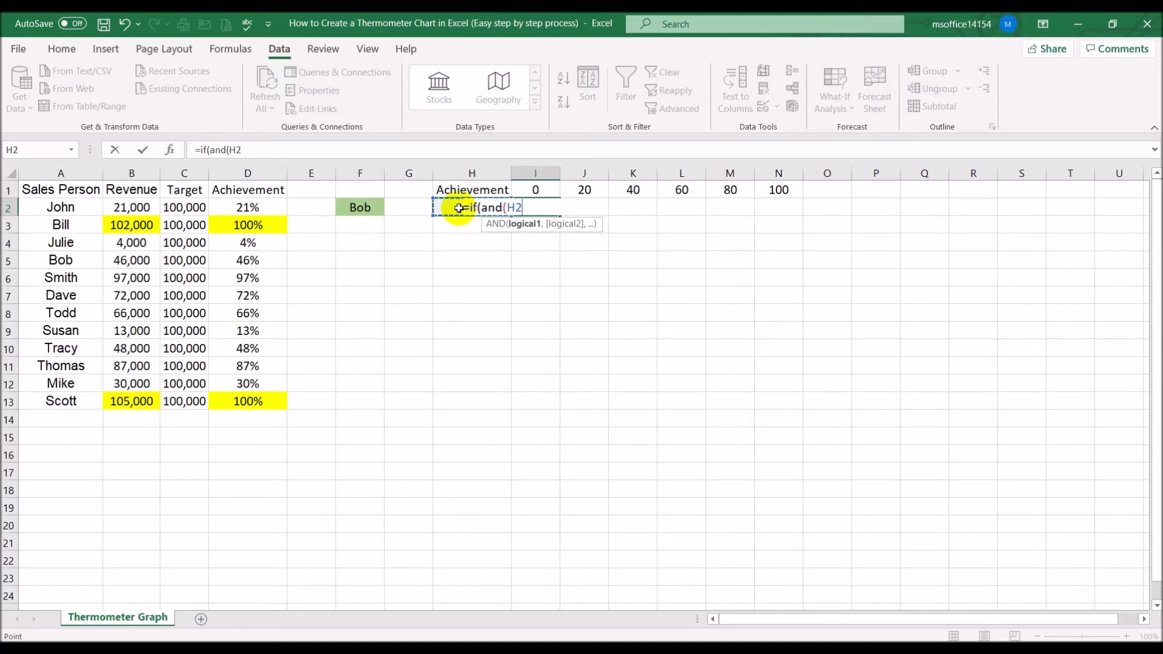
{"action": "type", "text": ">="}
{"action": "left_click", "coordinate": [533, 189]}
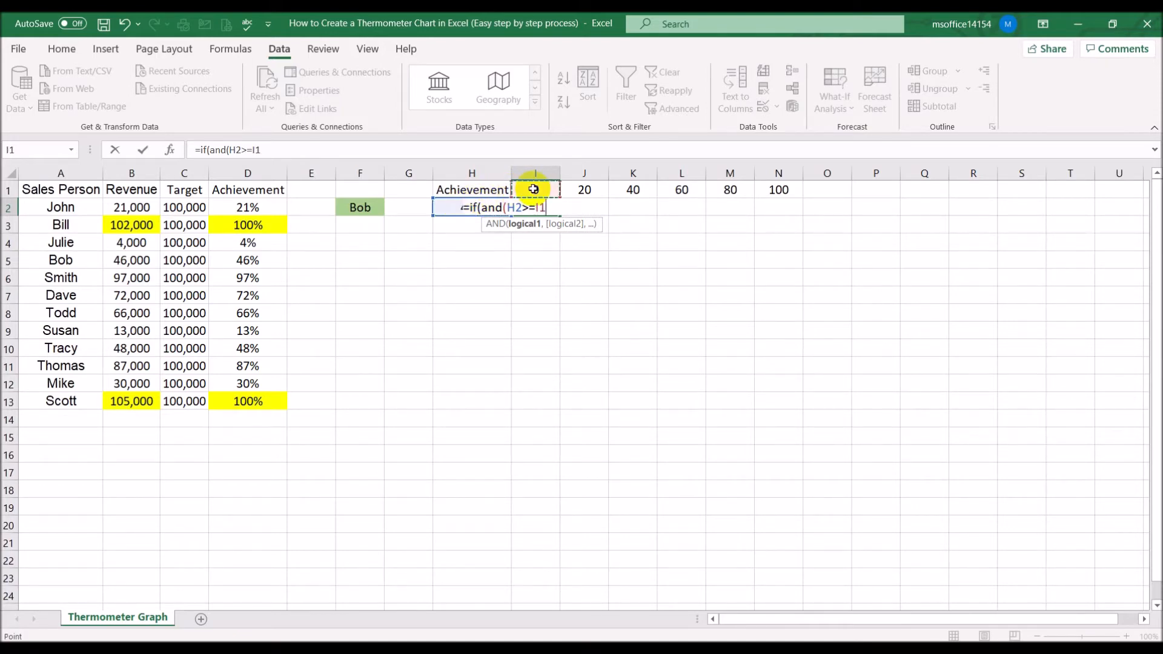
{"action": "type", "text": ","}
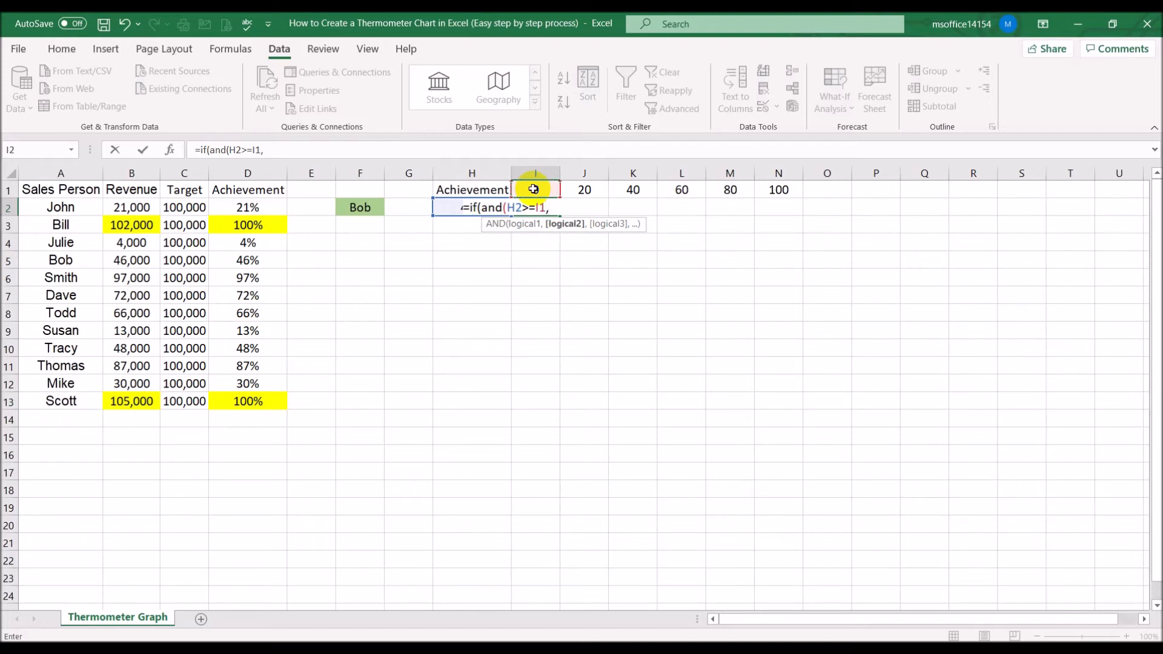
{"action": "left_click", "coordinate": [442, 208]}
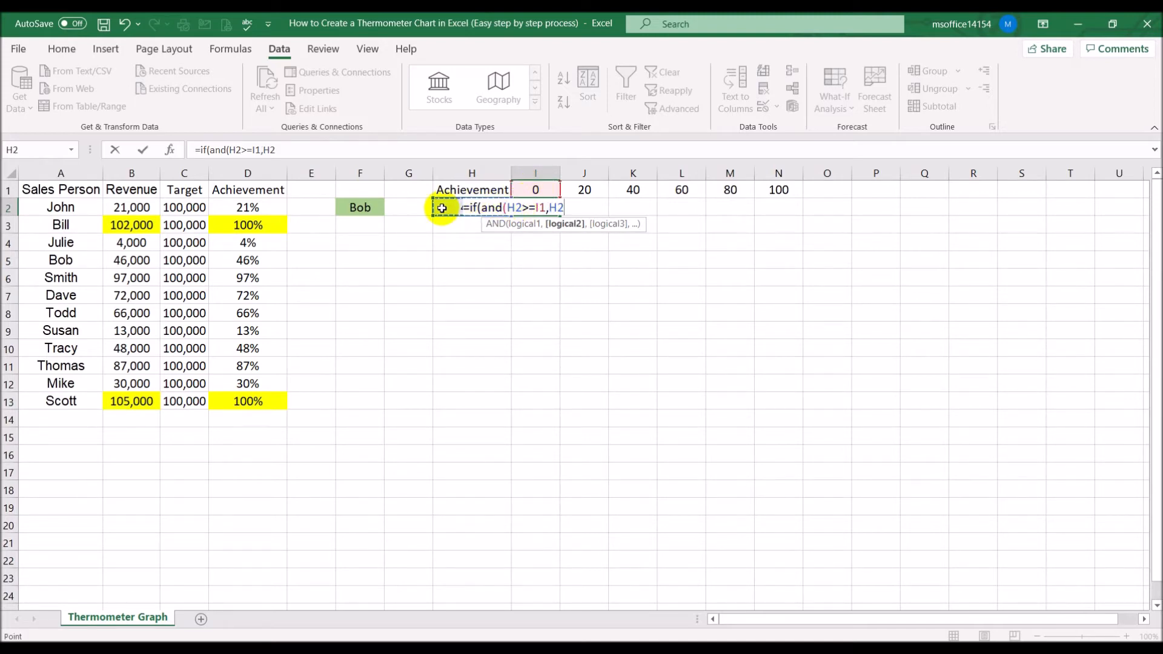
{"action": "type", "text": "<"}
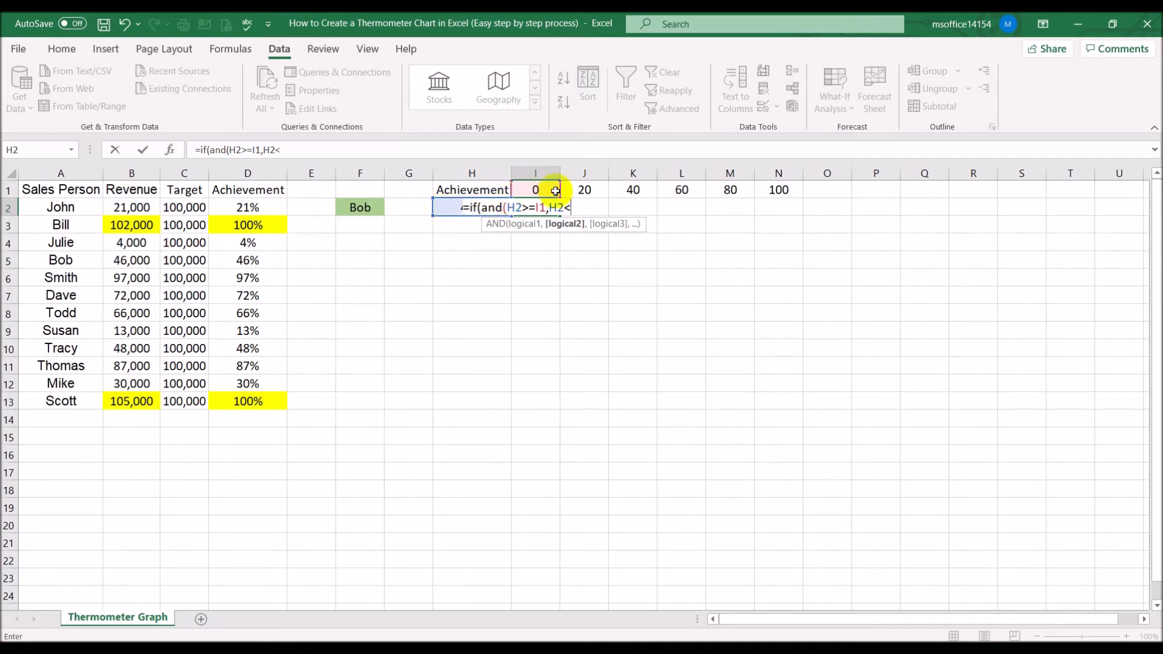
{"action": "left_click", "coordinate": [577, 190]}
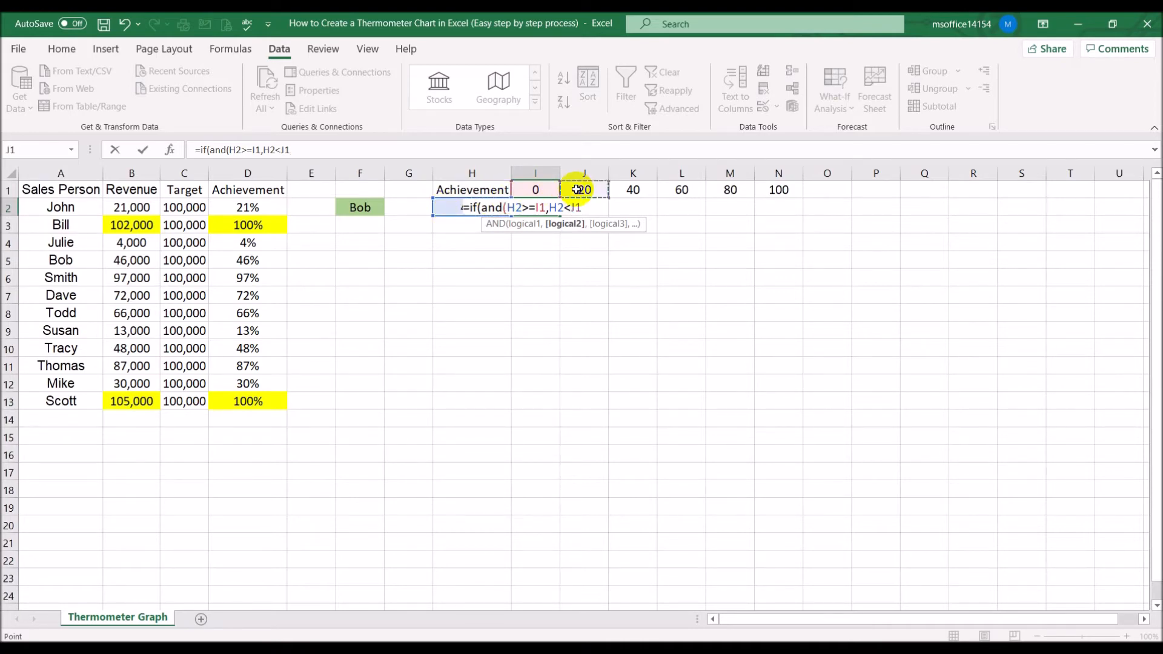
{"action": "type", "text": "),"}
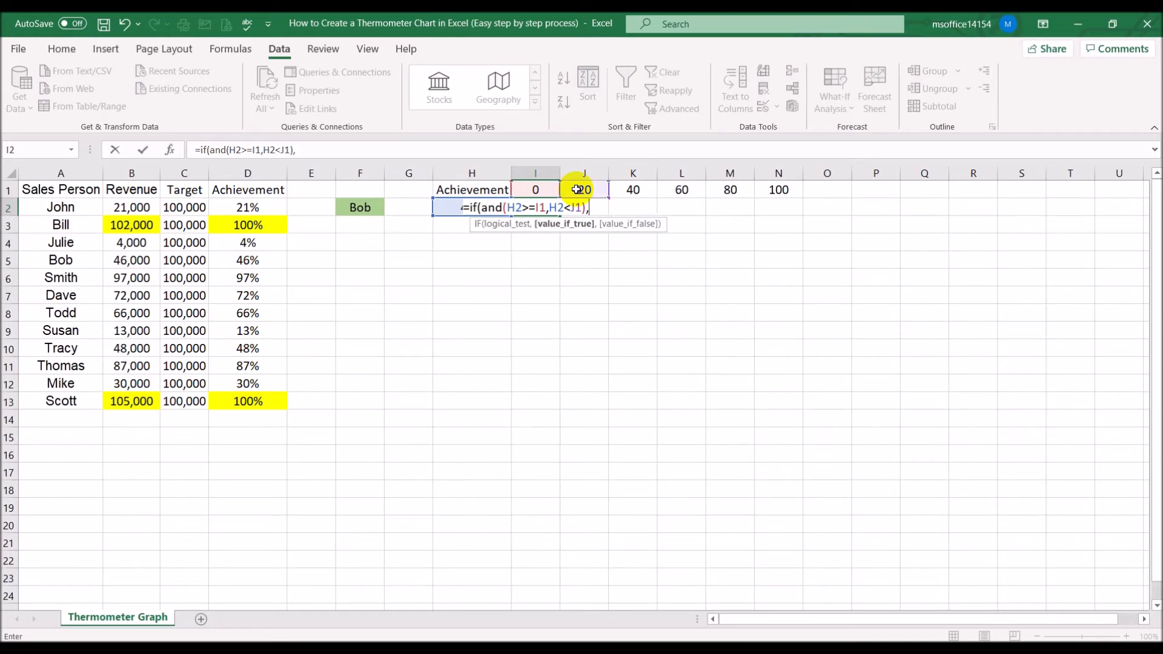
{"action": "left_click", "coordinate": [445, 208]}
{"action": "type", "text": ",\"\""}
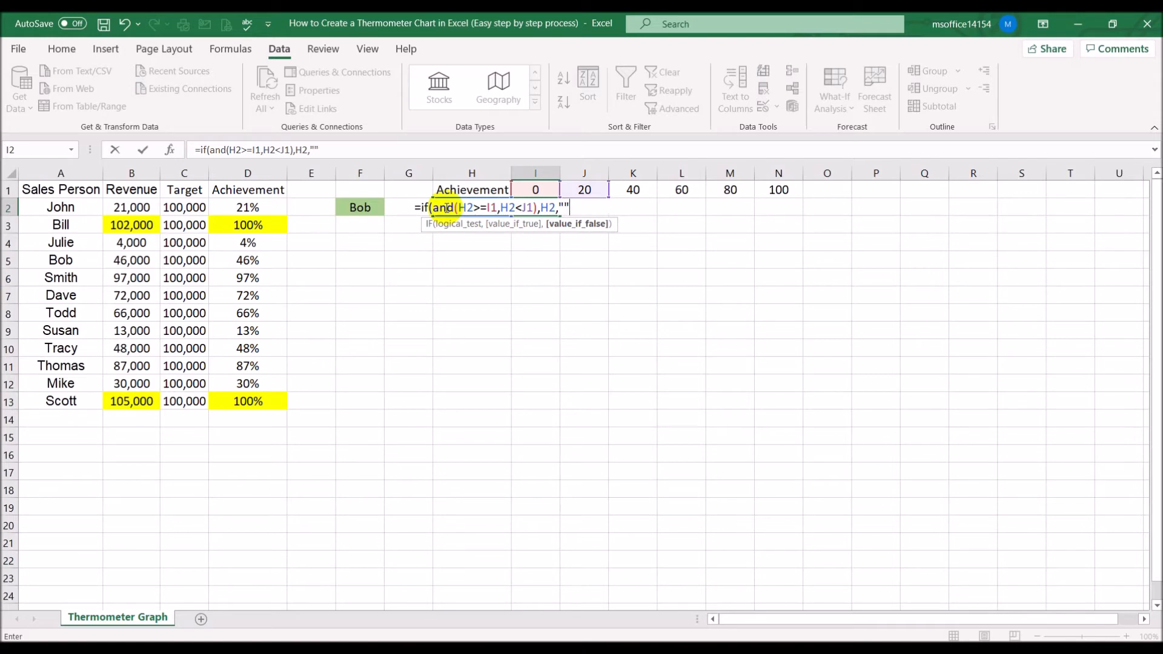
{"action": "type", "text": ")"}
{"action": "key", "text": "Return"}
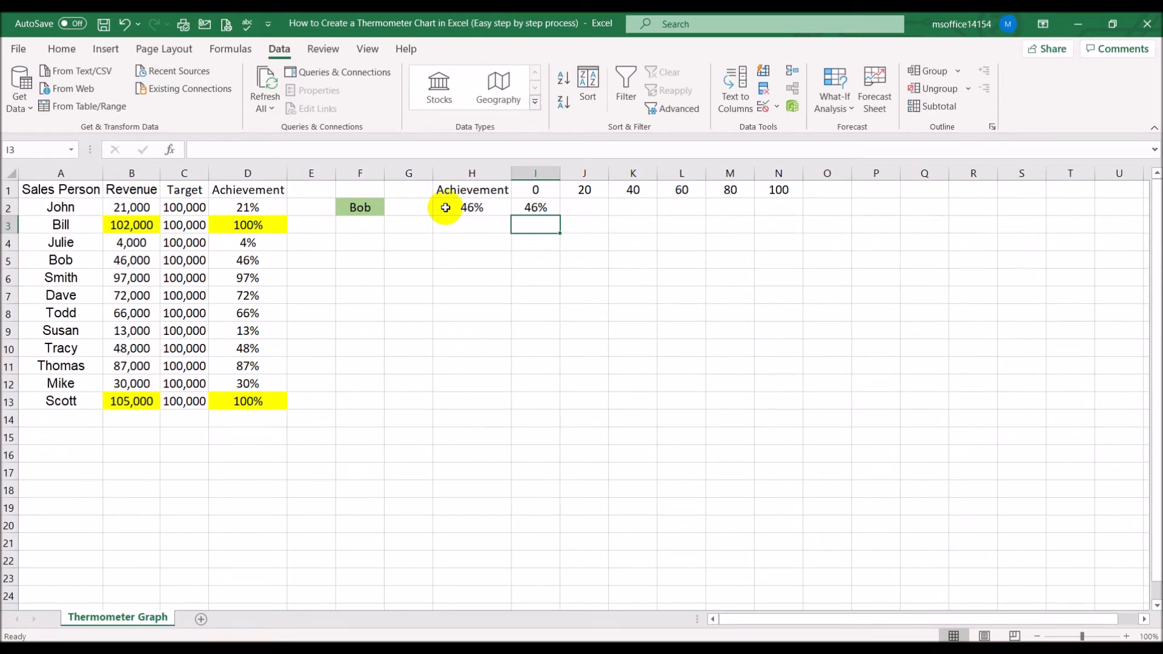
Replace the scale values in I1 through N1 with 0, 0.2, 0.4, 0.6, 0.8 and 1
{"action": "left_click", "coordinate": [545, 207]}
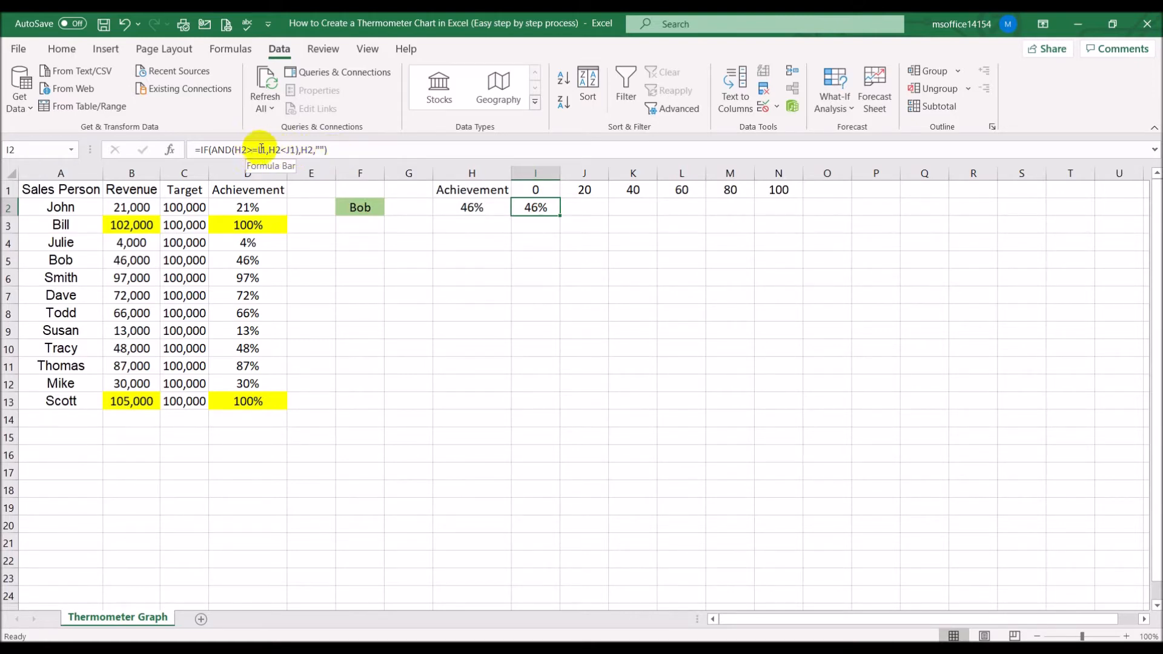
{"action": "left_click", "coordinate": [371, 149]}
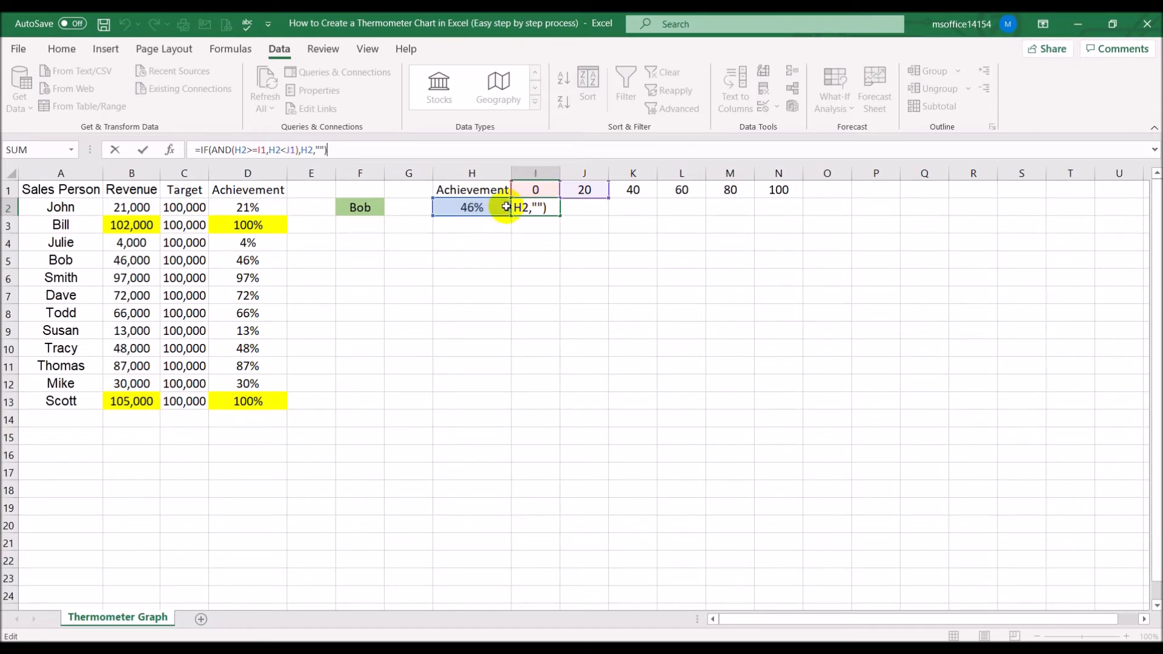
{"action": "left_click", "coordinate": [602, 304]}
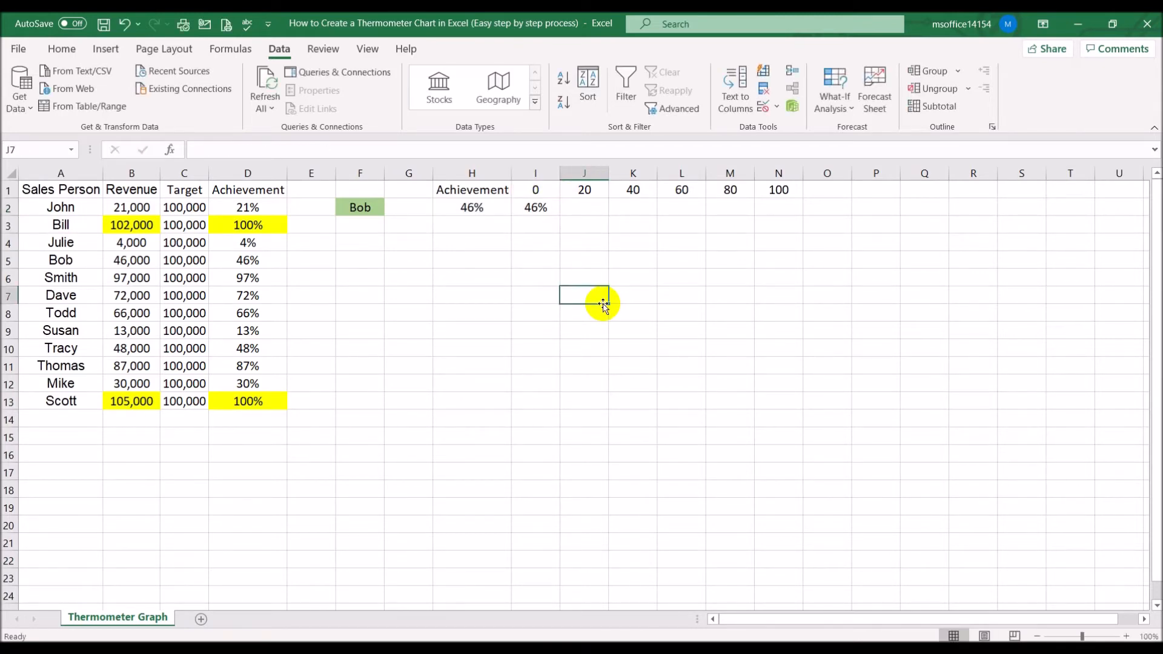
{"action": "left_click", "coordinate": [582, 189]}
{"action": "left_click_drag", "start_coordinate": [539, 189], "coordinate": [765, 192]}
{"action": "key", "text": "Delete"}
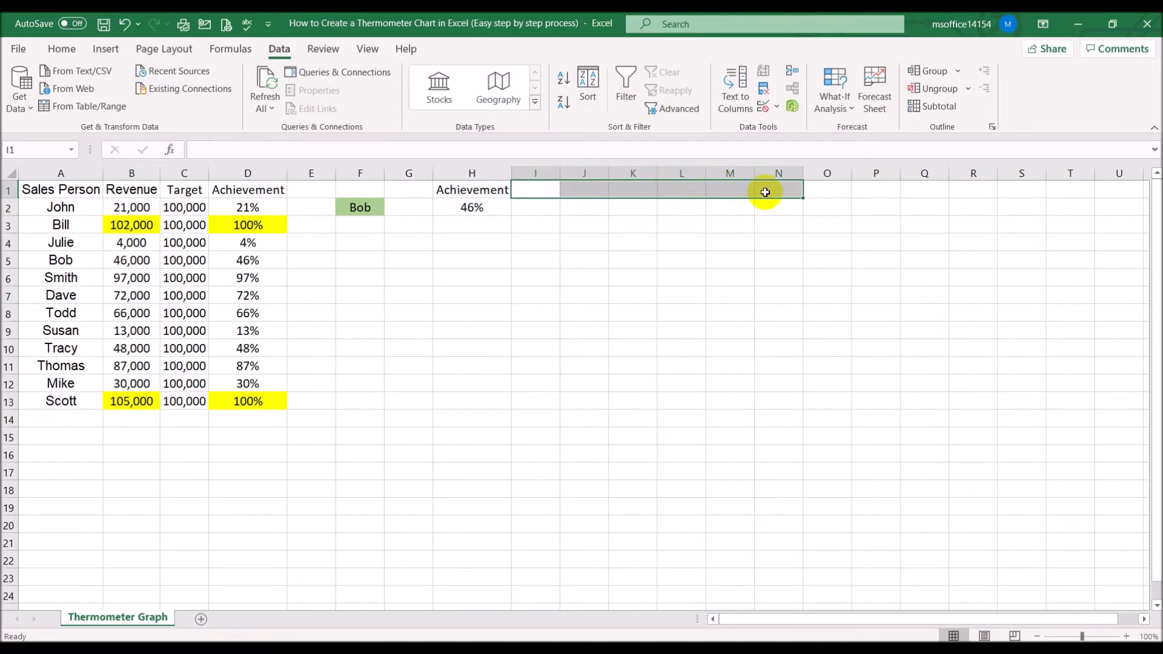
{"action": "left_click", "coordinate": [537, 191]}
{"action": "type", "text": "0"}
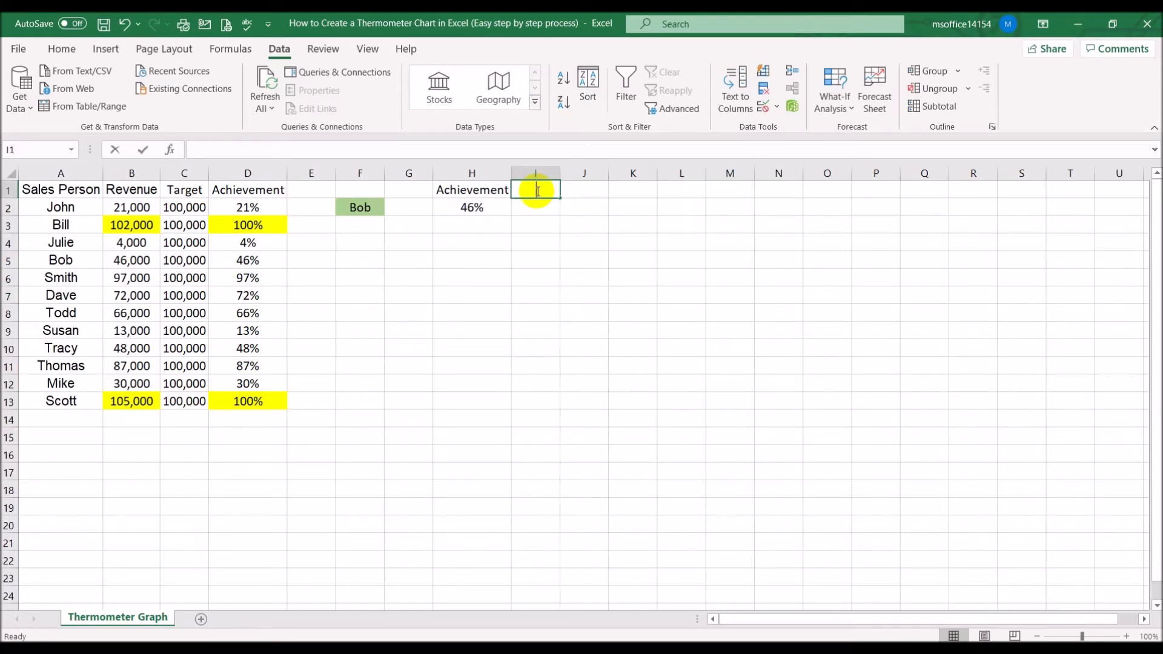
{"action": "key", "text": "Tab"}
{"action": "type", "text": ".2"}
{"action": "key", "text": "Tab"}
{"action": "type", "text": ".4"}
{"action": "key", "text": "Tab"}
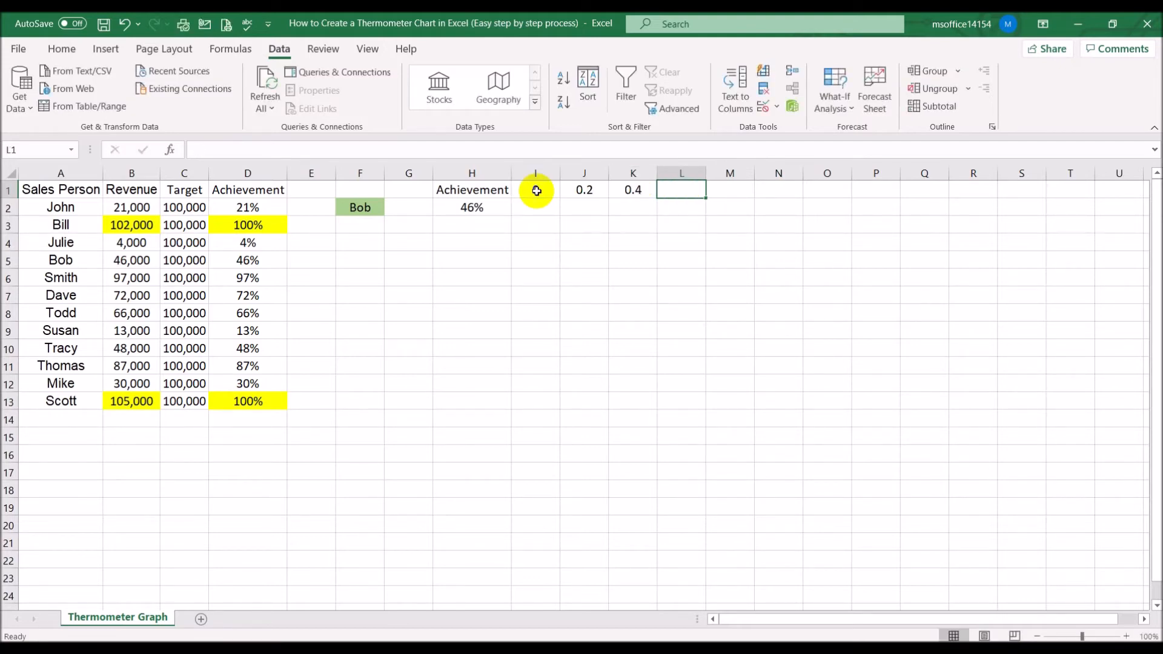
{"action": "type", "text": ".6"}
{"action": "key", "text": "Tab"}
{"action": "type", "text": ".8.1"}
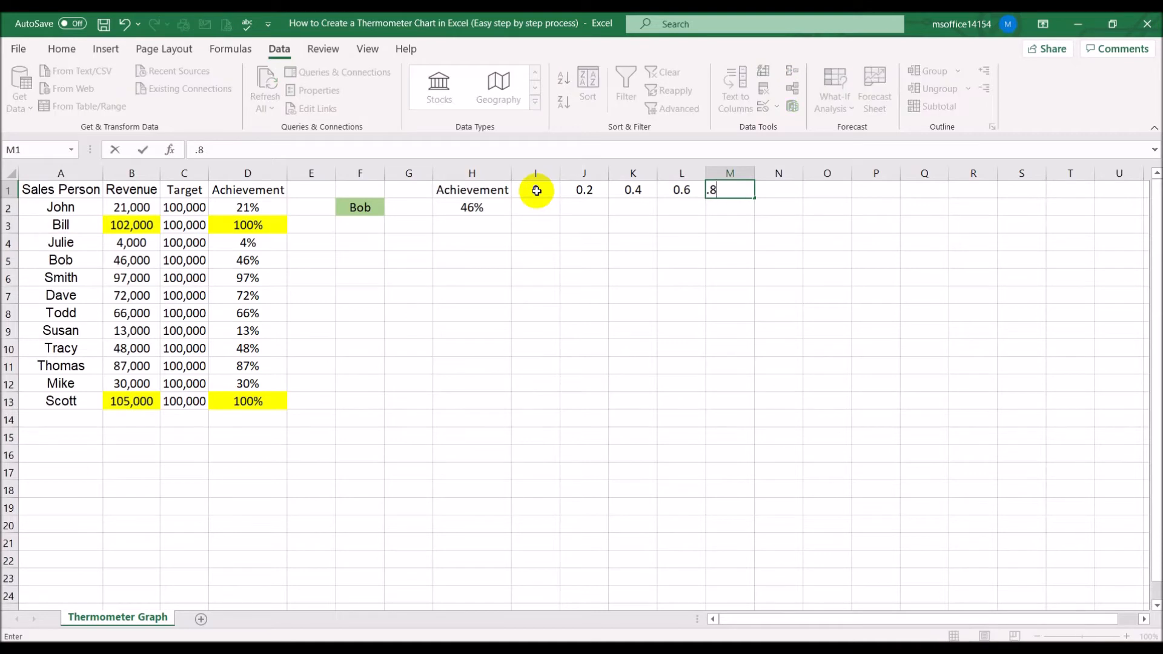
{"action": "key", "text": "BackSpace"}
{"action": "key", "text": "BackSpace"}
{"action": "key", "text": "Tab"}
{"action": "type", "text": "1"}
{"action": "key", "text": "Return"}
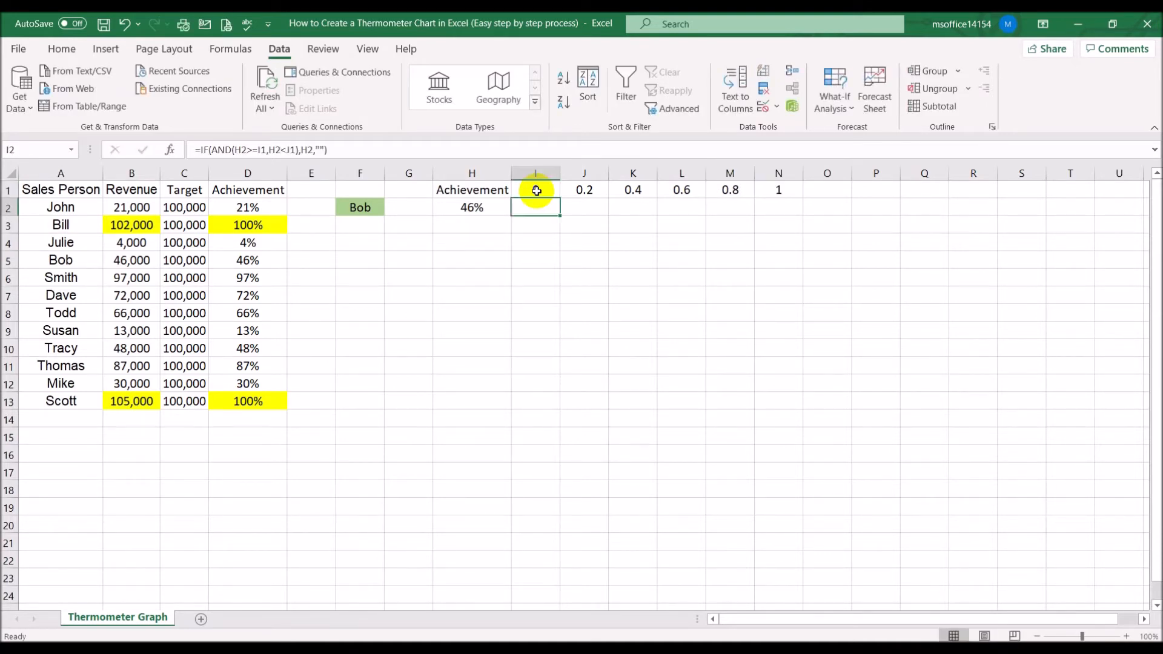
Format cells I1 through N1 as Percentage with 0 decimal places
{"action": "left_click_drag", "start_coordinate": [536, 191], "coordinate": [777, 190]}
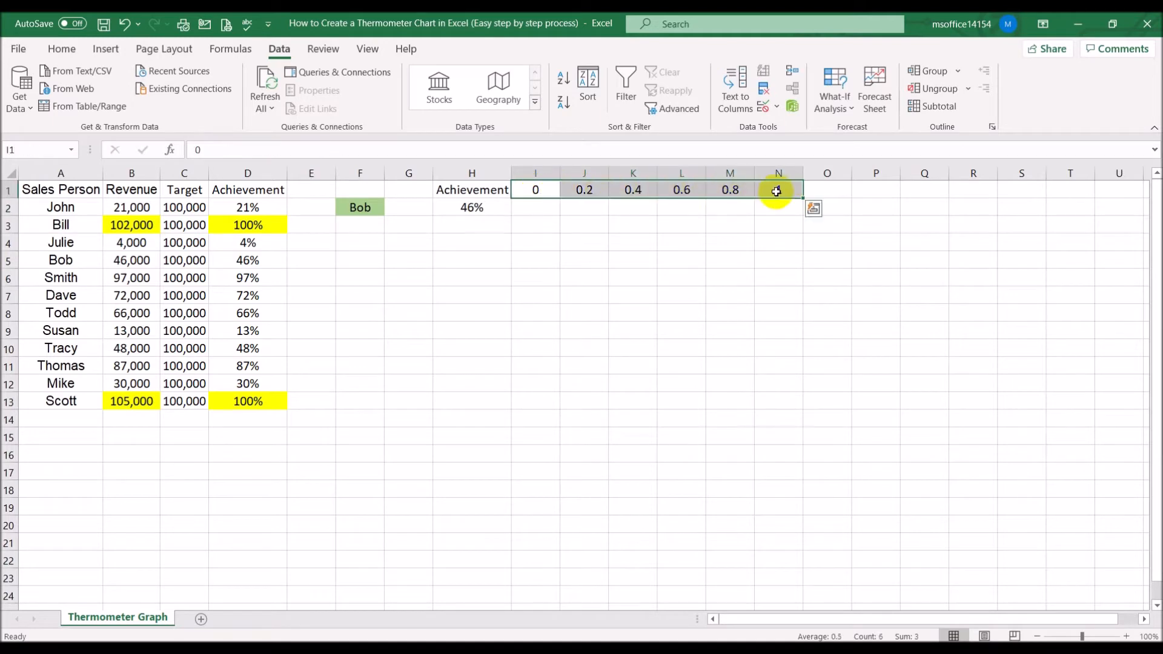
{"action": "right_click", "coordinate": [778, 189]}
{"action": "left_click", "coordinate": [833, 548]}
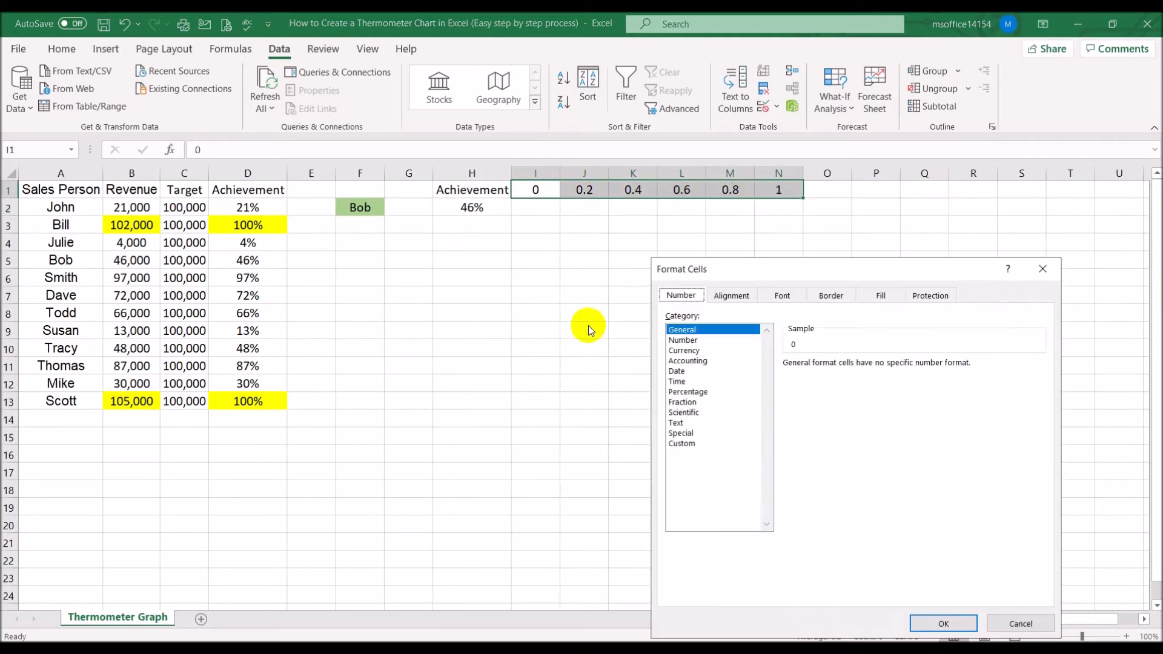
{"action": "left_click", "coordinate": [687, 392]}
{"action": "left_click", "coordinate": [890, 370]}
{"action": "left_click", "coordinate": [890, 370]}
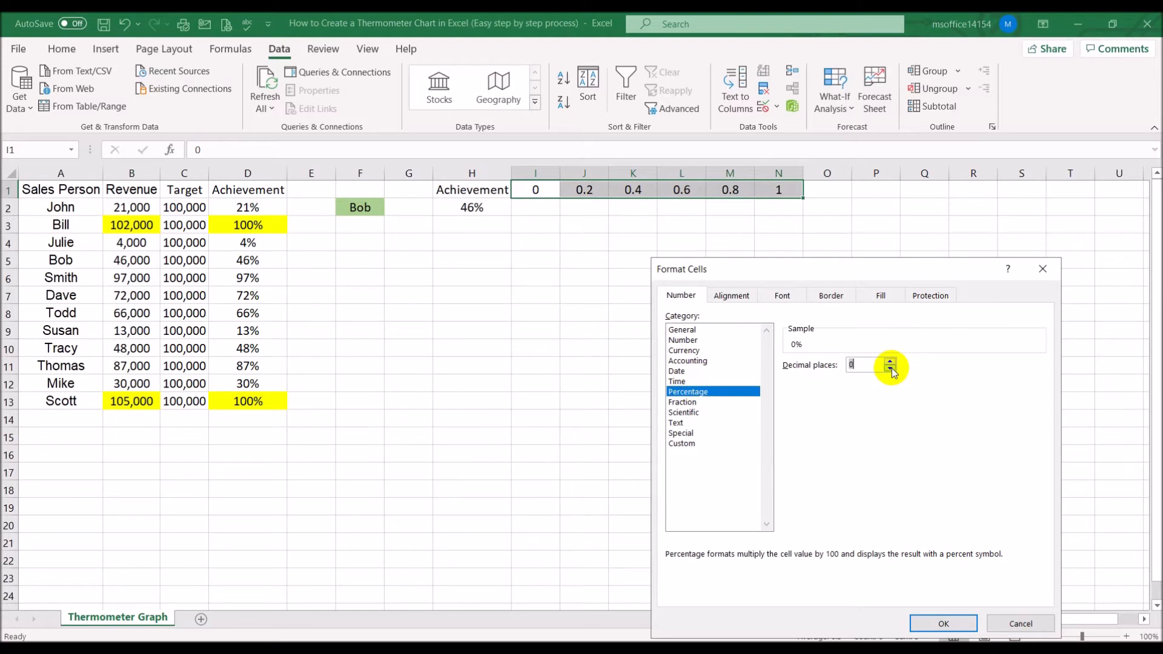
{"action": "left_click", "coordinate": [926, 624]}
{"action": "left_click", "coordinate": [765, 409]}
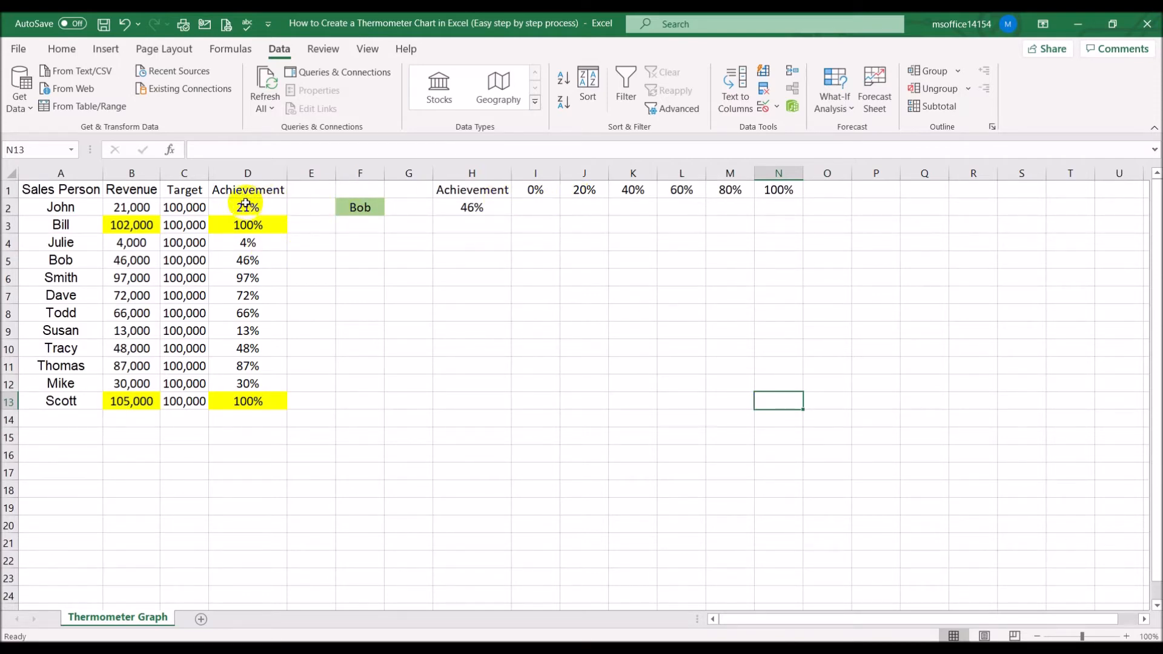
Choose Julie as the sales person from the F2 dropdown
{"action": "left_click", "coordinate": [364, 207]}
{"action": "left_click", "coordinate": [392, 209]}
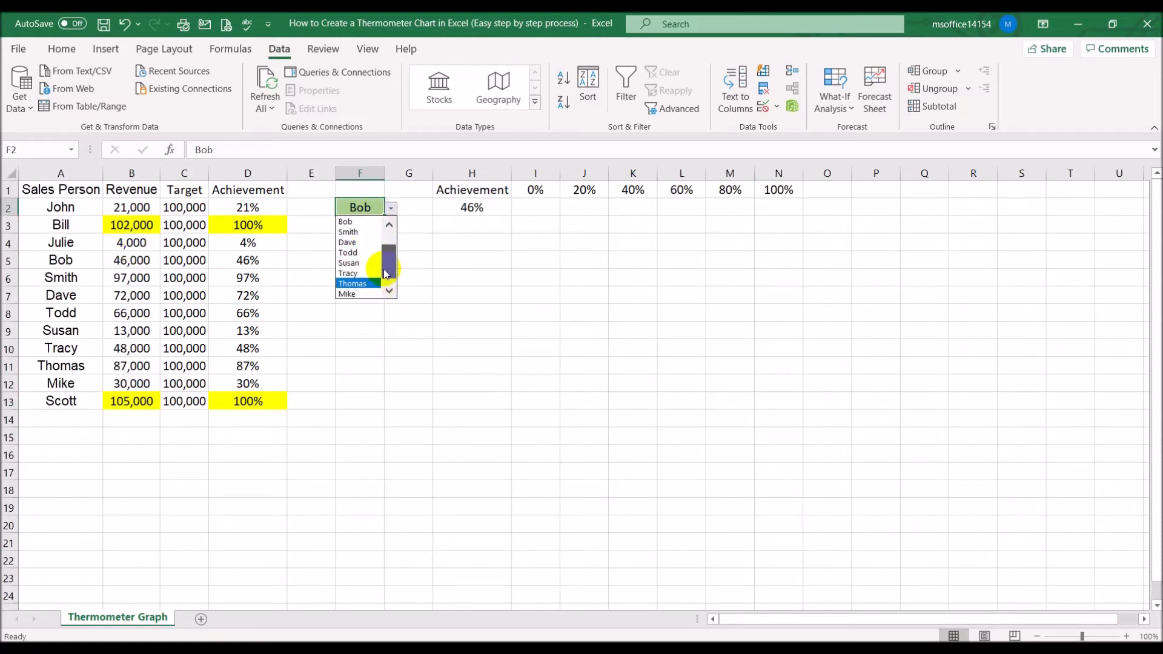
{"action": "left_click_drag", "start_coordinate": [384, 260], "coordinate": [389, 234]}
{"action": "left_click", "coordinate": [366, 243]}
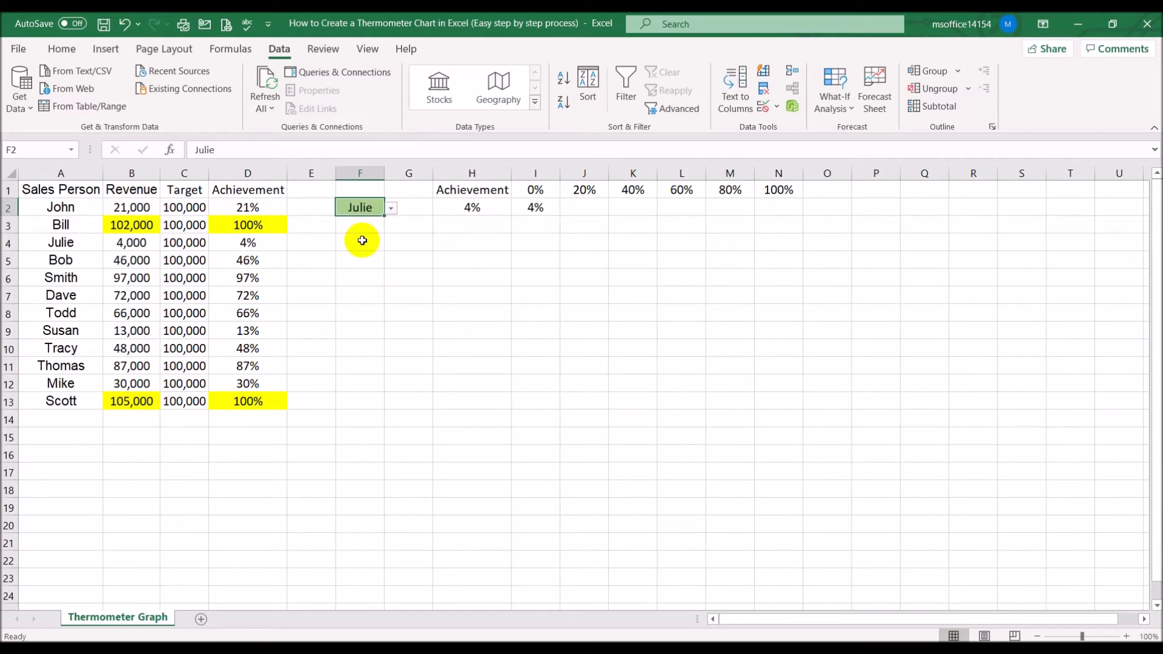
Make every H2 reference in the I2 formula absolute as $H$2
{"action": "left_click", "coordinate": [542, 209]}
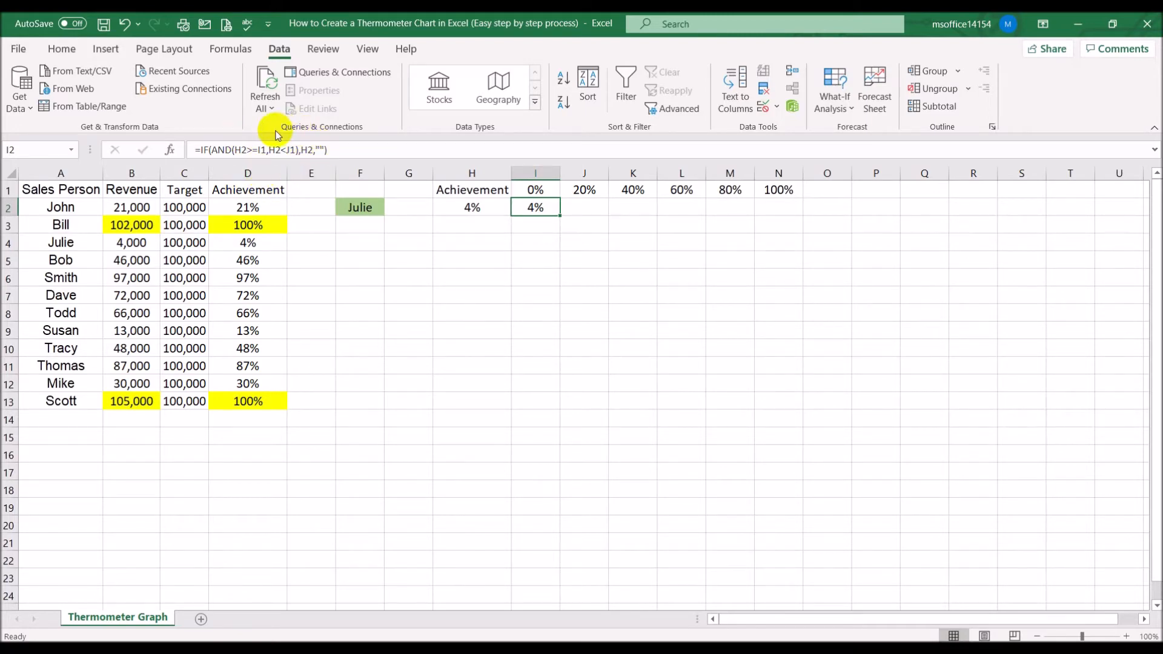
{"action": "left_click", "coordinate": [353, 149]}
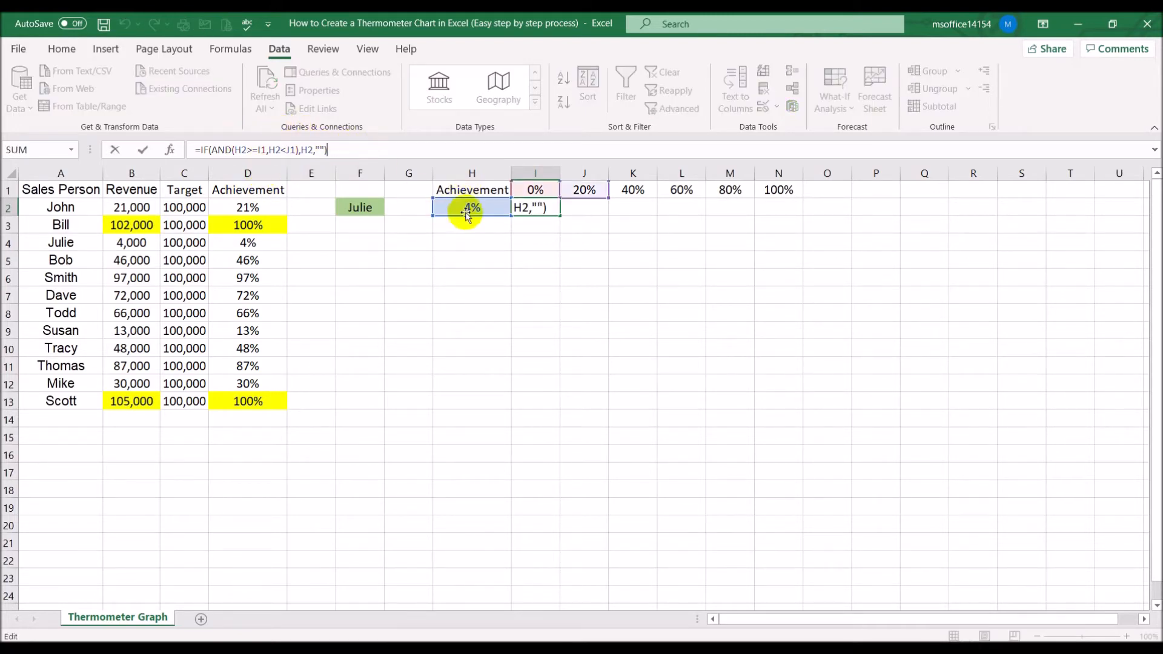
{"action": "left_click", "coordinate": [242, 150]}
{"action": "key", "text": "F4"}
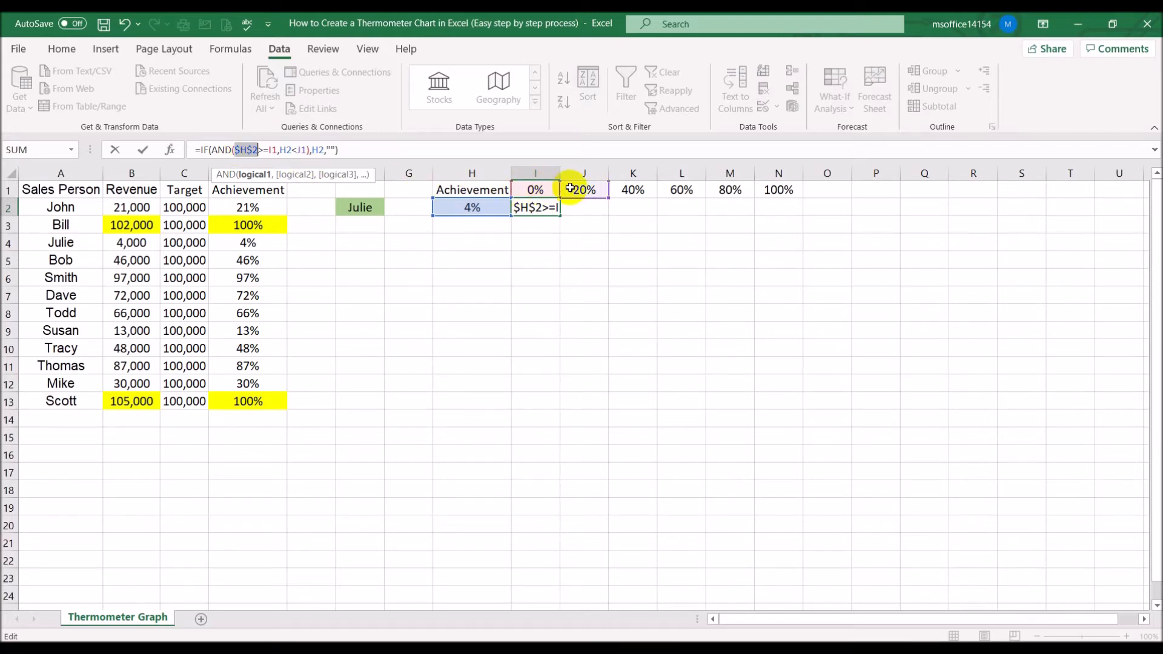
{"action": "left_click", "coordinate": [287, 150]}
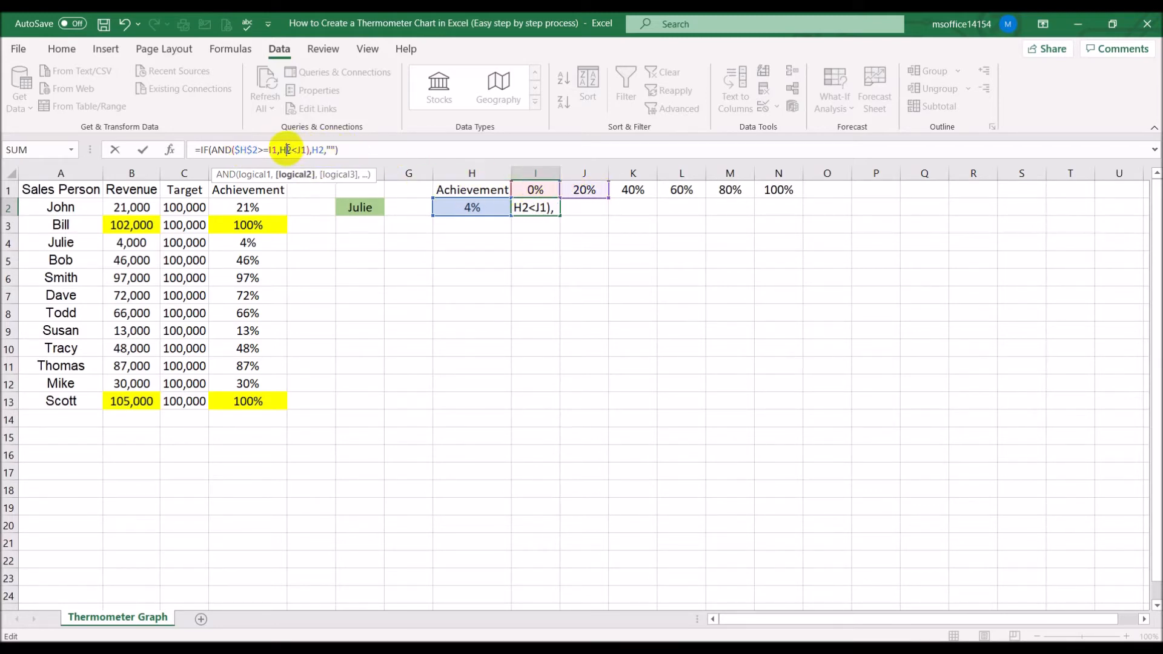
{"action": "key", "text": "F4"}
{"action": "left_click", "coordinate": [331, 150]}
{"action": "key", "text": "F4"}
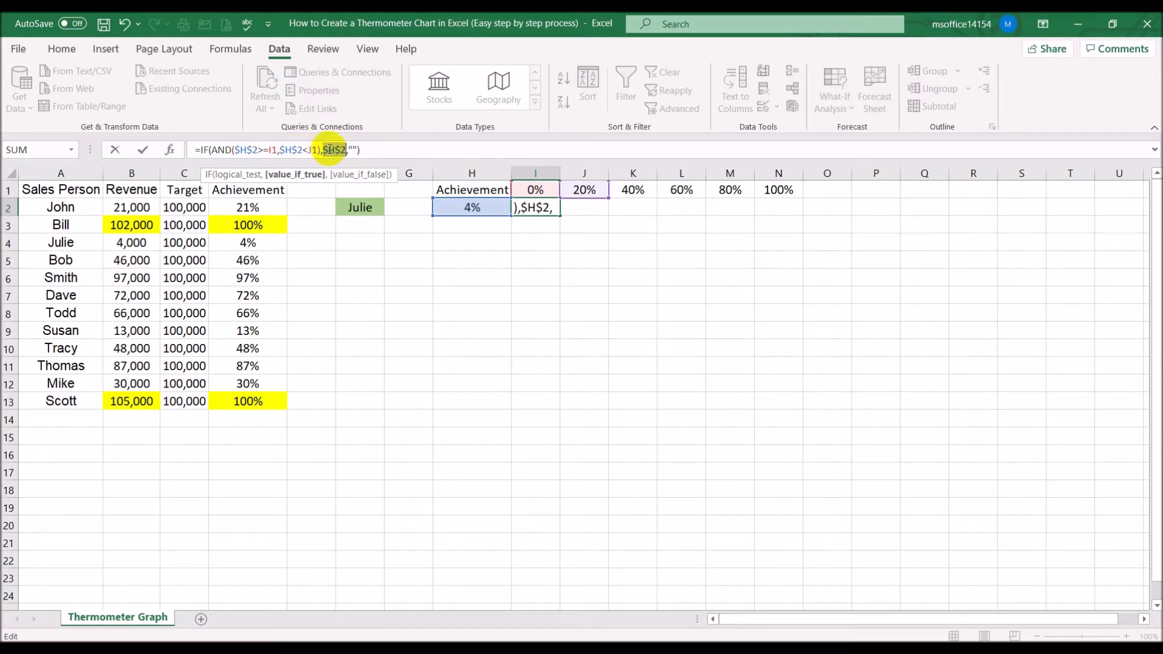
{"action": "key", "text": "Return"}
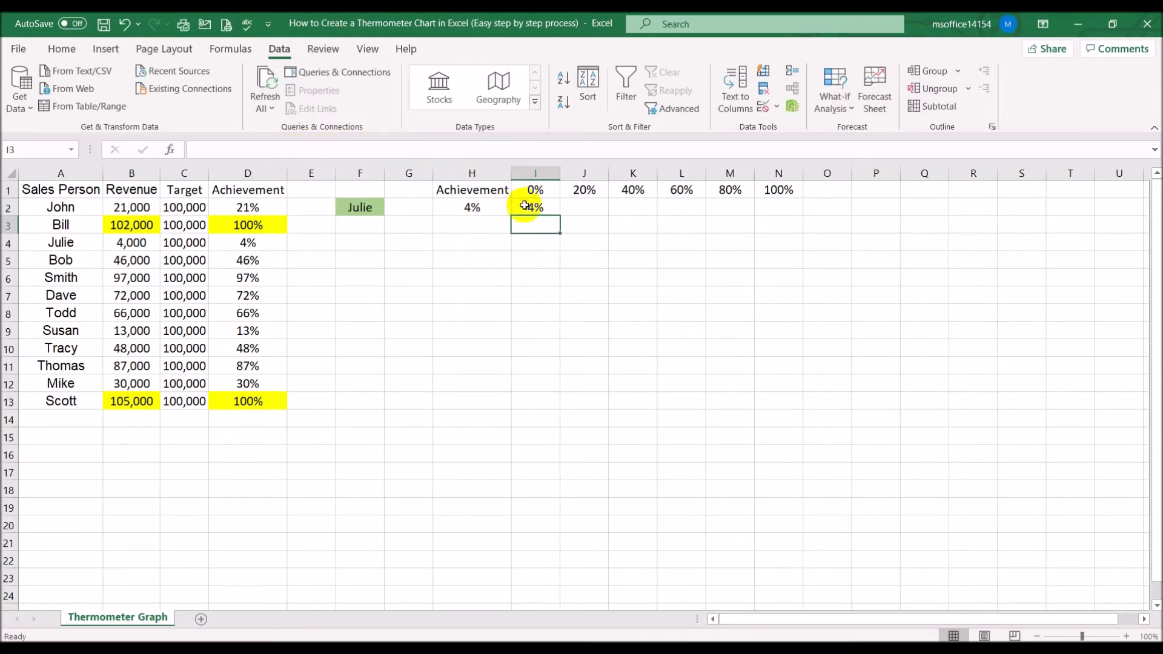
Copy the I2 formula across row 2 through M2
{"action": "left_click", "coordinate": [526, 206]}
{"action": "left_click_drag", "start_coordinate": [559, 214], "coordinate": [750, 215]}
{"action": "left_click", "coordinate": [744, 272]}
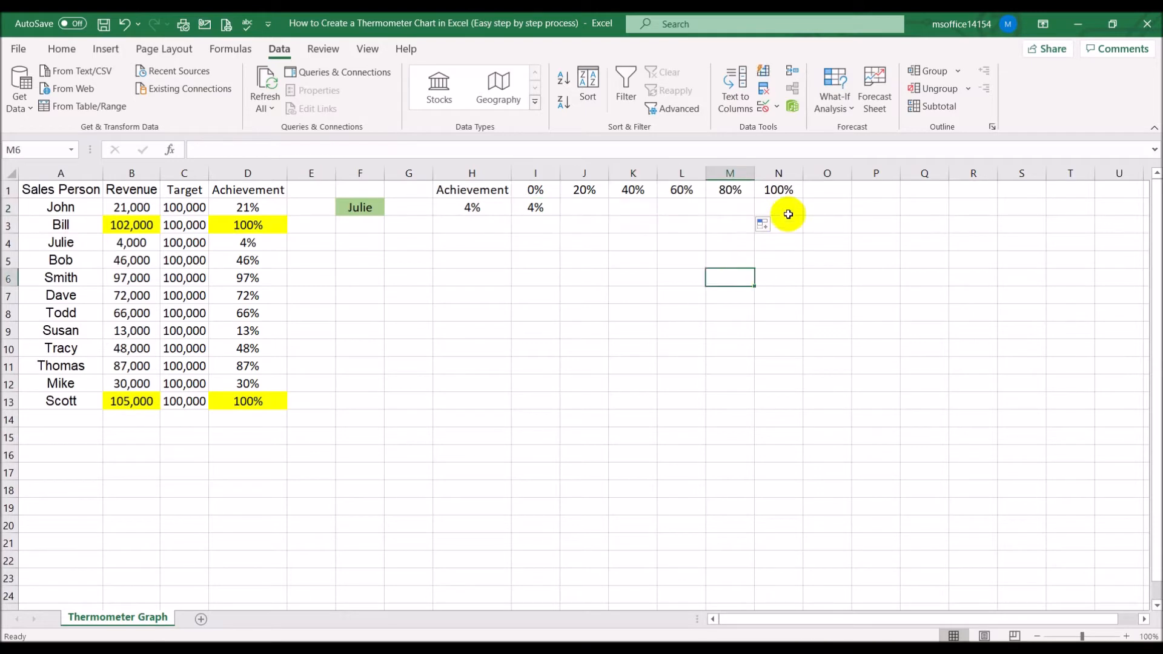
{"action": "left_click", "coordinate": [787, 209]}
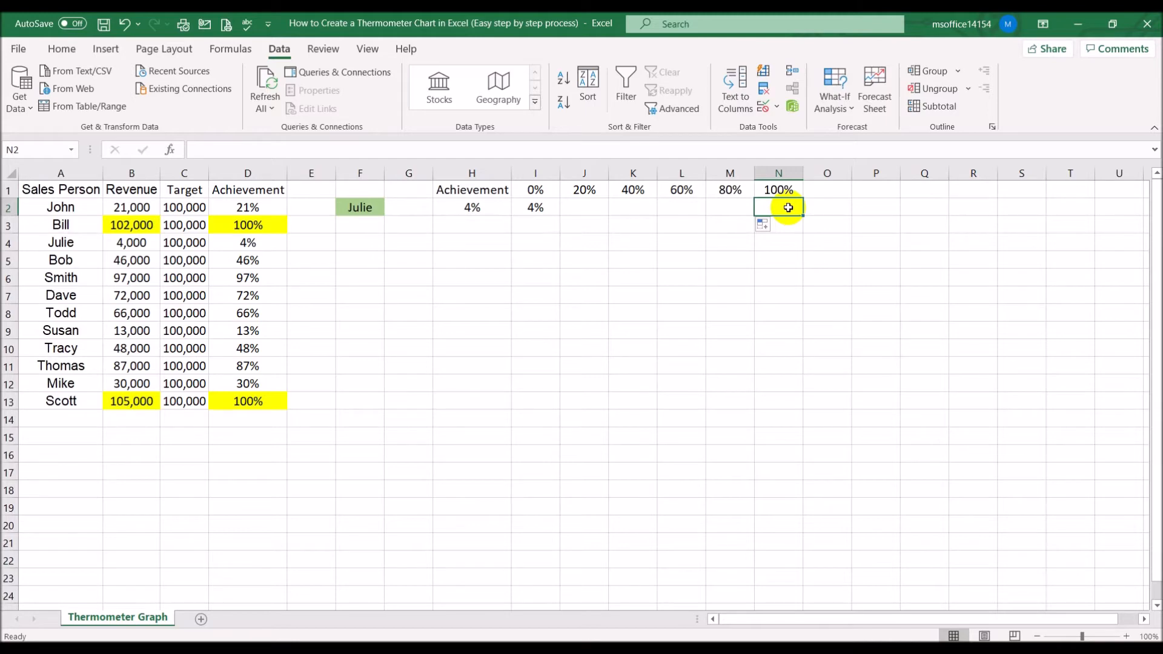
Inspect the helper-row formulas in I2 and M2, opening M2's formula for editing and confirming it unchanged
{"action": "left_click", "coordinate": [535, 209]}
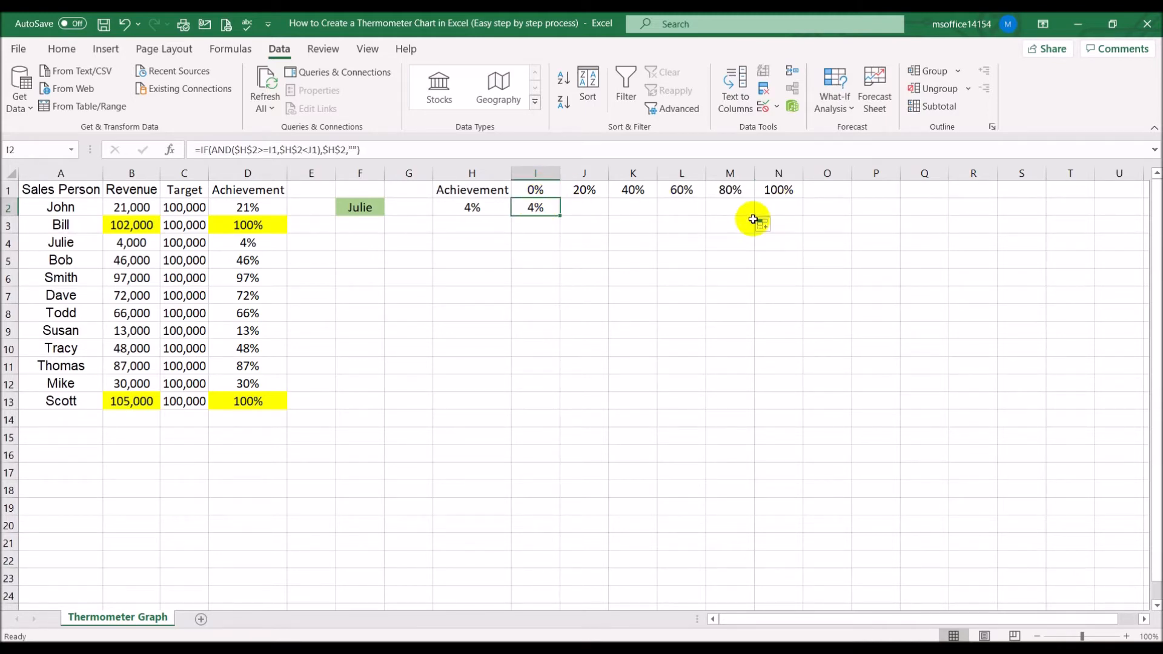
{"action": "left_click", "coordinate": [730, 207]}
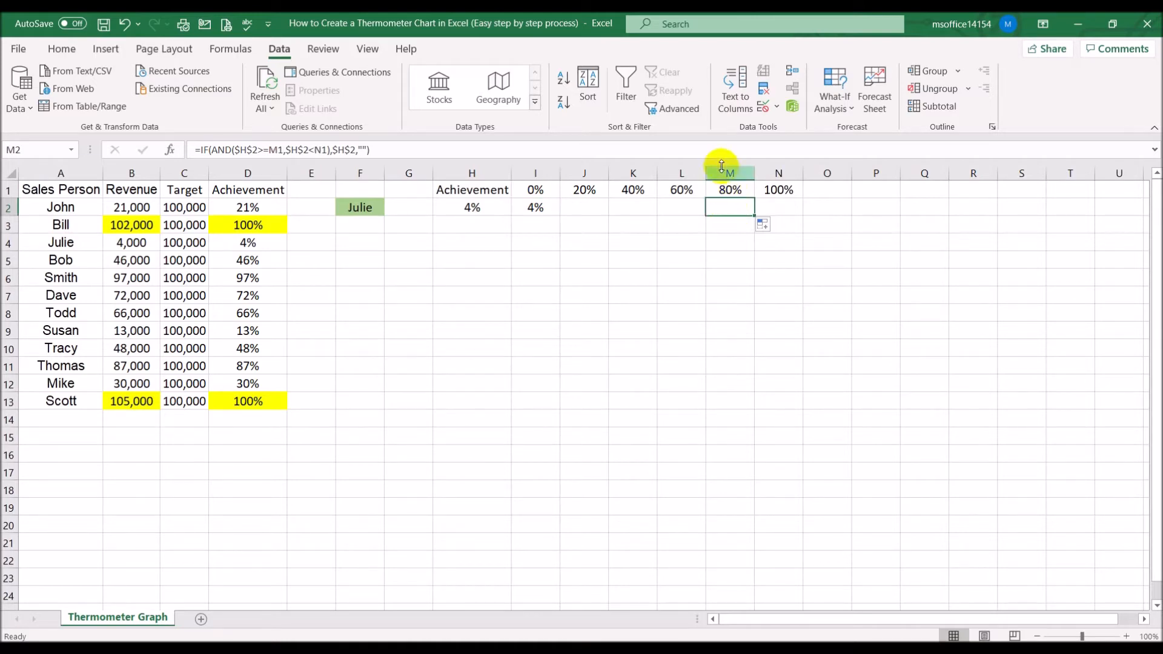
{"action": "left_click", "coordinate": [716, 143]}
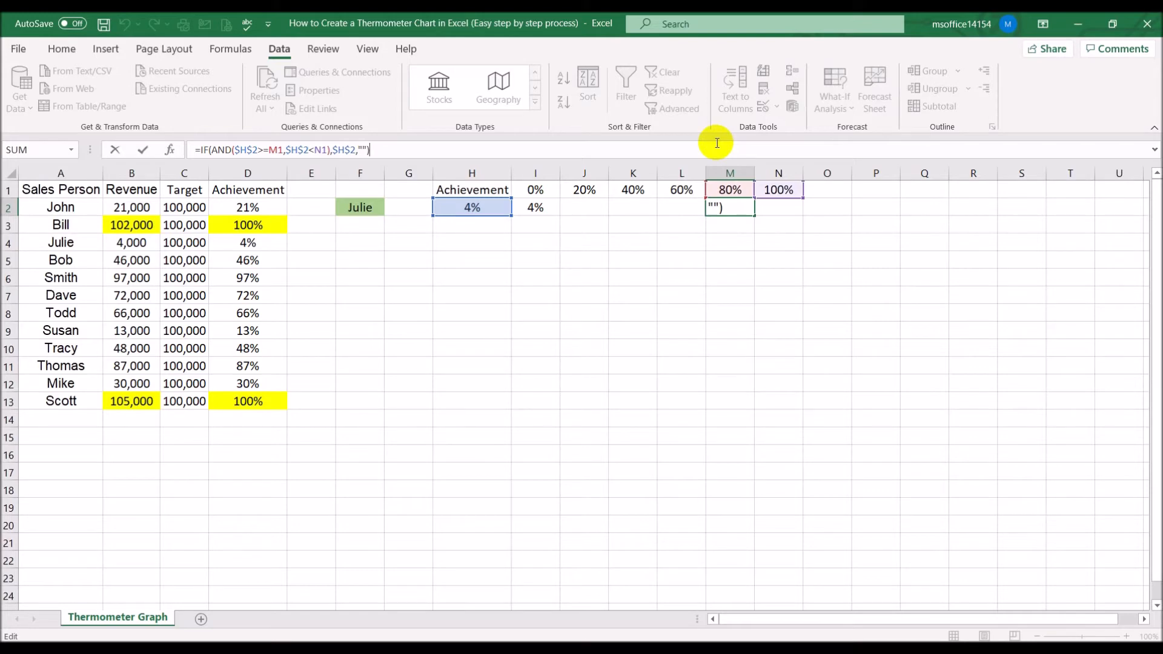
{"action": "key", "text": "ctrl+Return"}
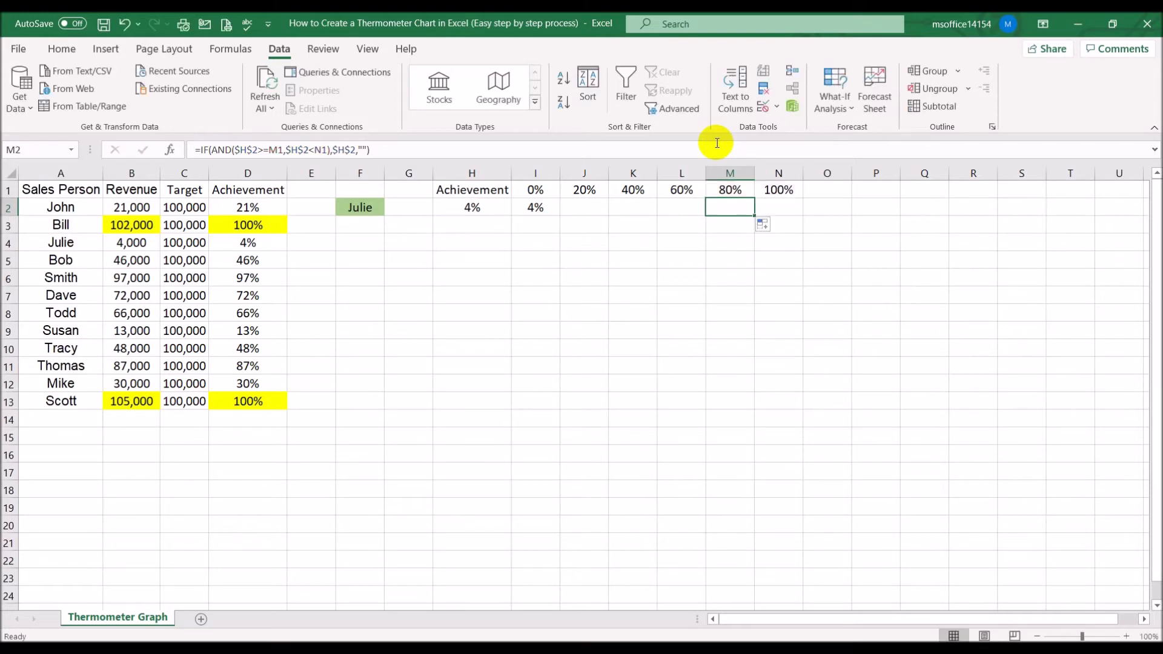
Enter =IF(H2=N1,H2,"") in N2 to show the achievement only when it equals the 100% scale value
{"action": "left_click", "coordinate": [778, 207]}
{"action": "type", "text": "=if("}
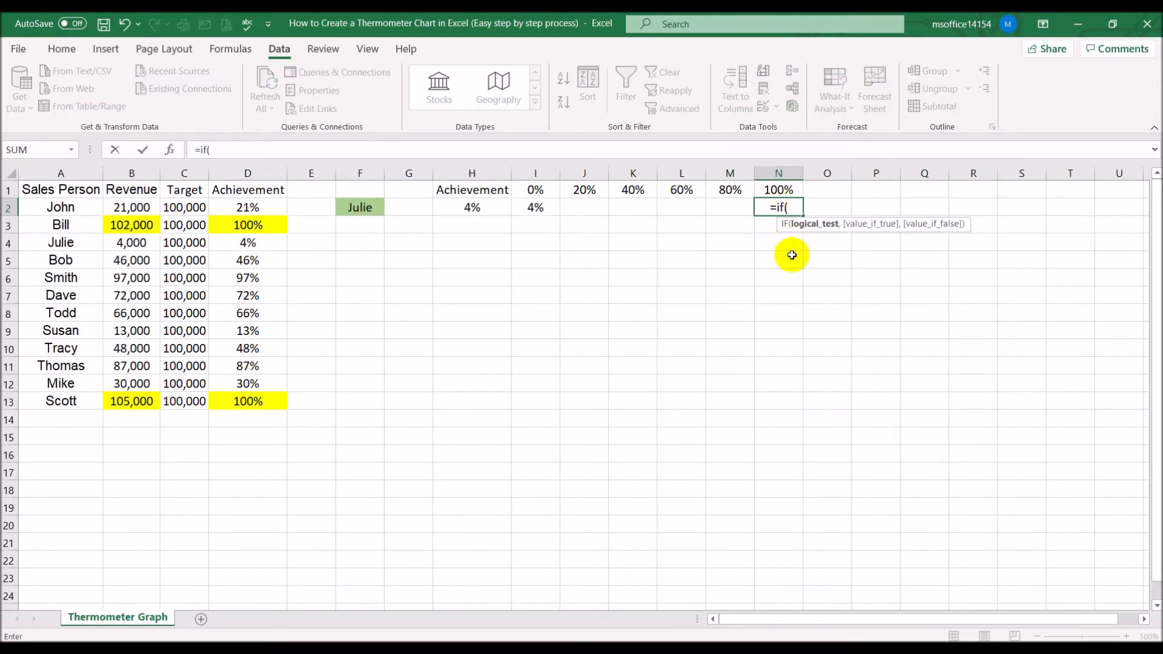
{"action": "left_click", "coordinate": [452, 207]}
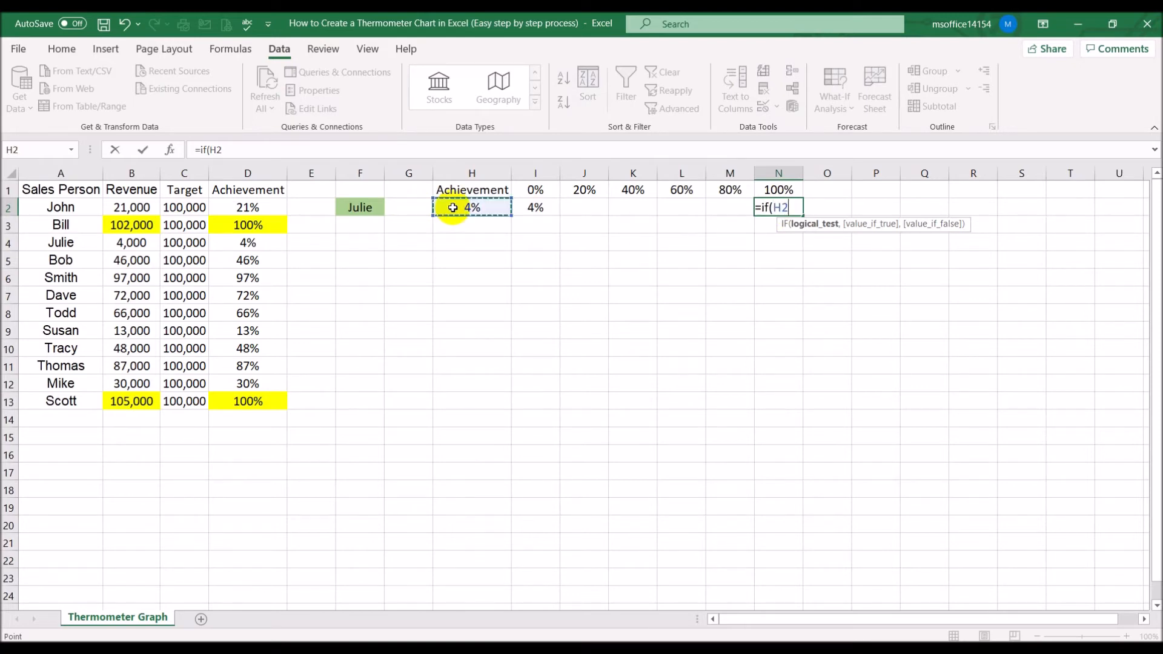
{"action": "type", "text": "="}
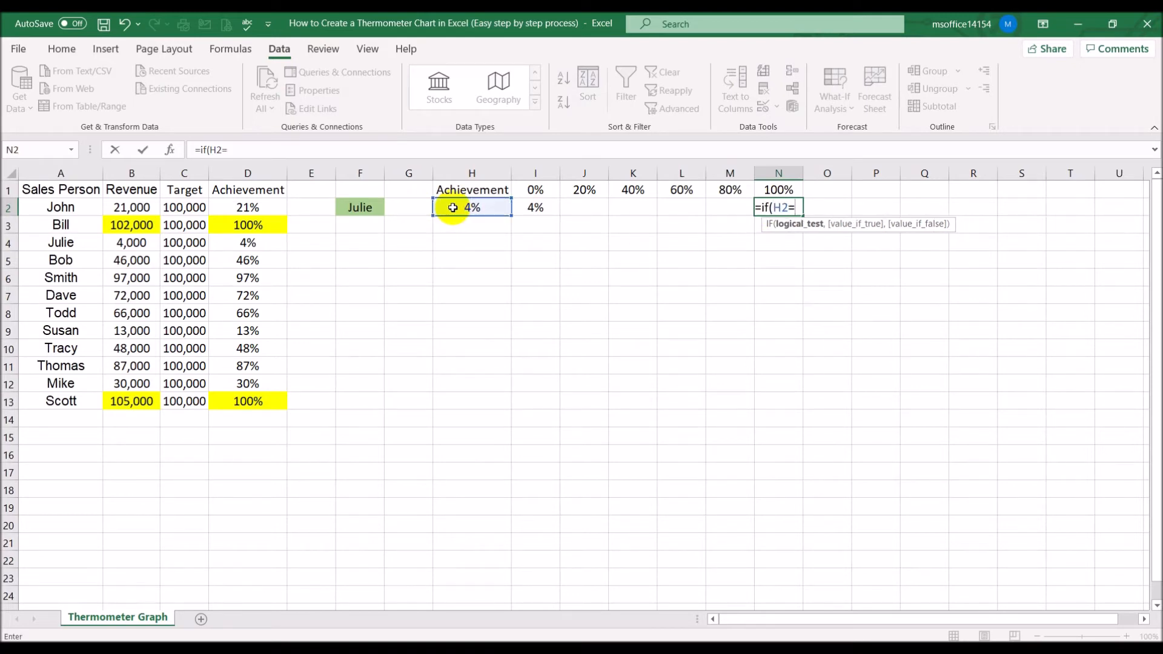
{"action": "left_click", "coordinate": [779, 191]}
{"action": "type", "text": ","}
{"action": "left_click", "coordinate": [478, 209]}
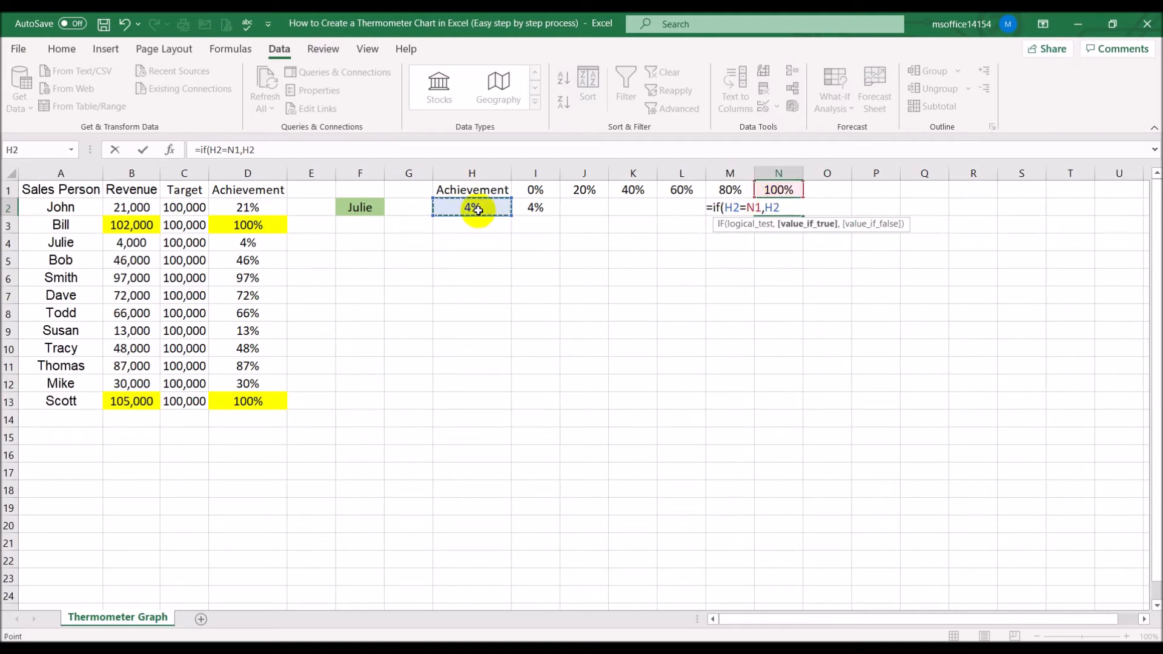
{"action": "type", "text": ",\"\")"}
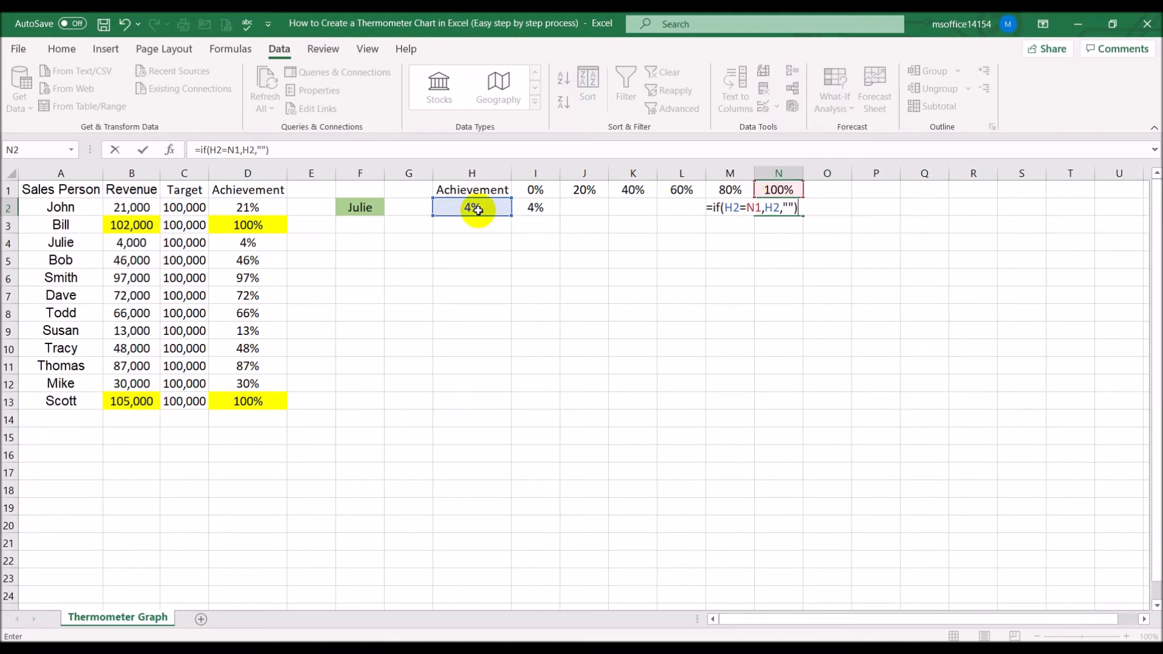
{"action": "key", "text": "Return"}
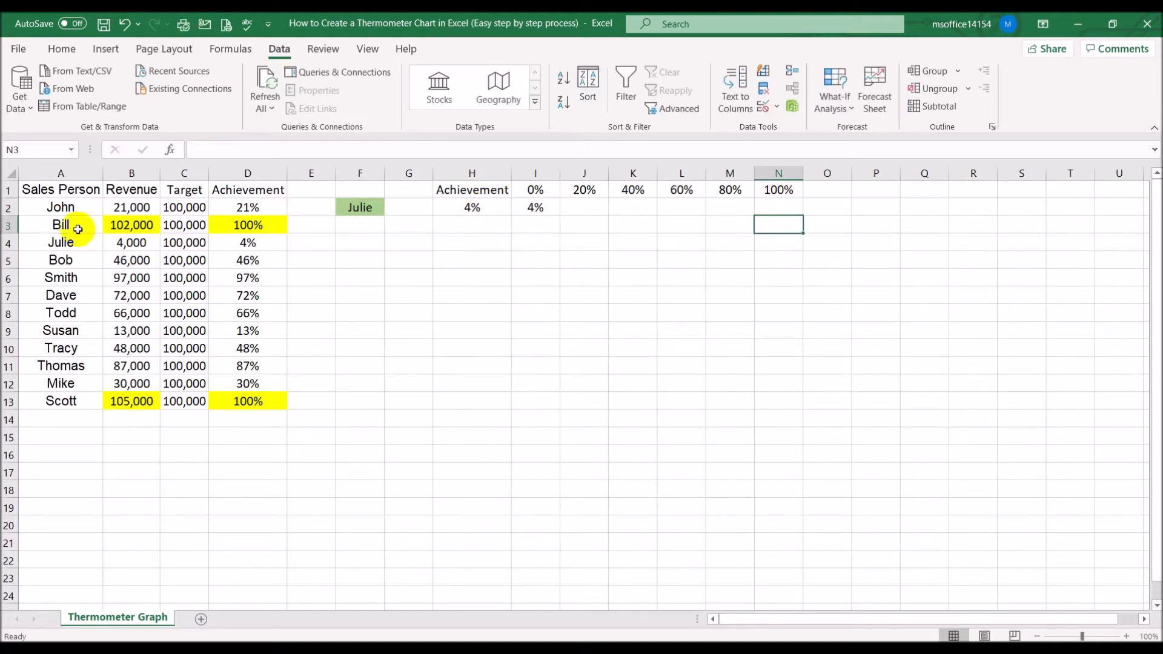
Test the selector by choosing Bill and then Bob as the sales person in F2
{"action": "left_click", "coordinate": [378, 213]}
{"action": "left_click", "coordinate": [391, 209]}
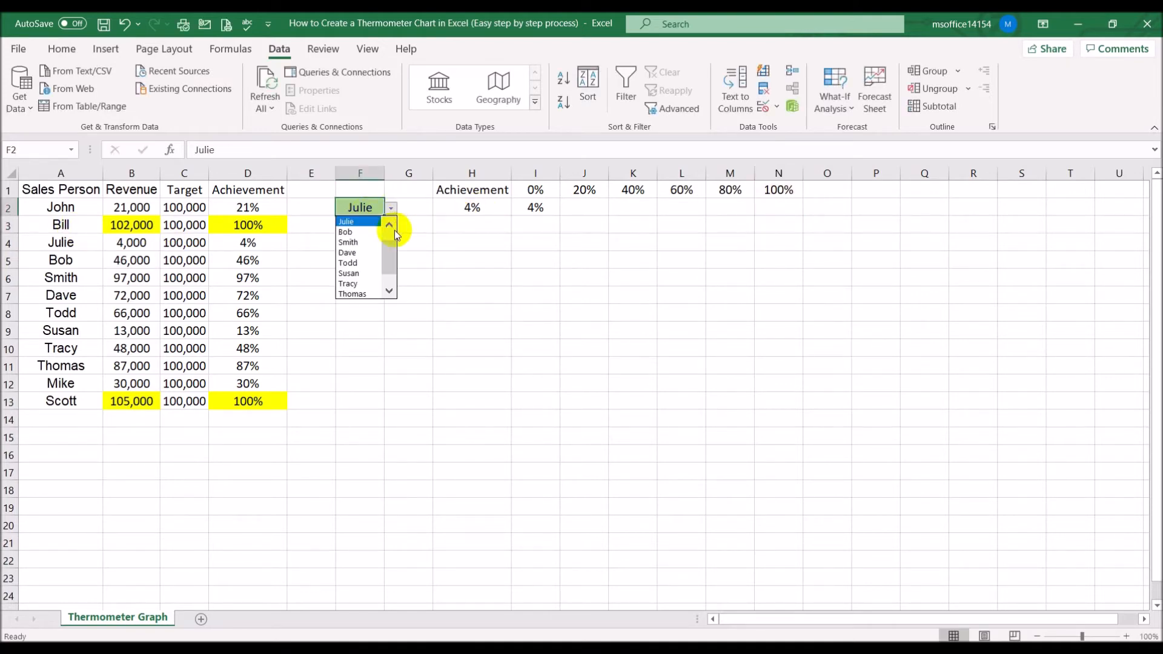
{"action": "left_click_drag", "start_coordinate": [391, 262], "coordinate": [389, 230]}
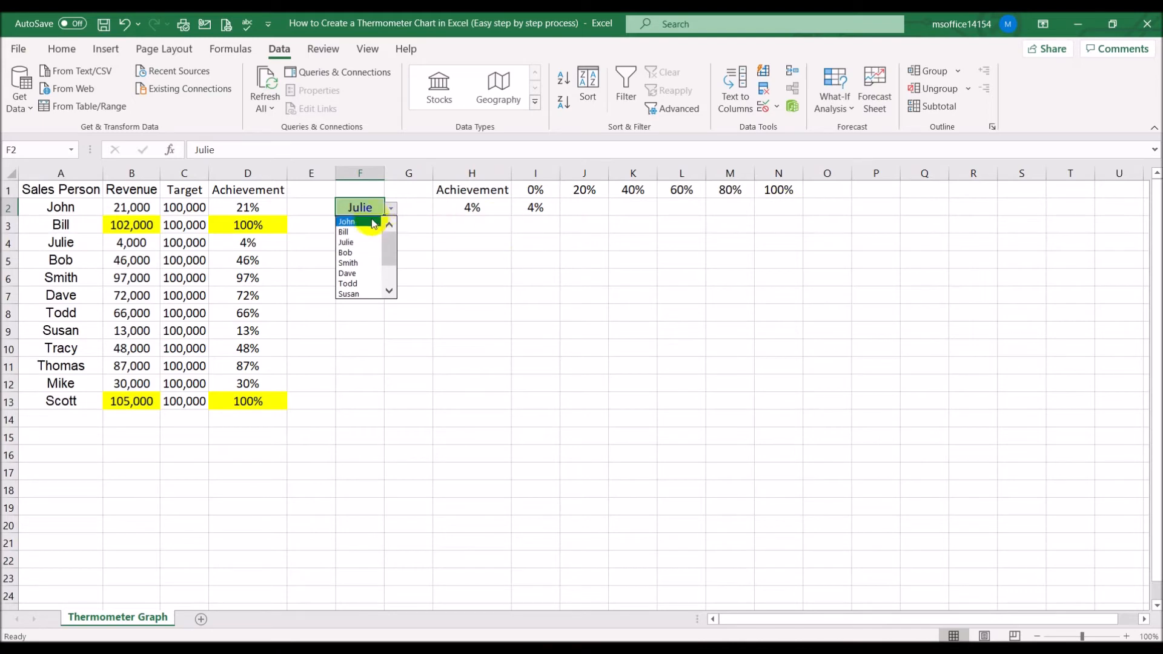
{"action": "left_click", "coordinate": [359, 231]}
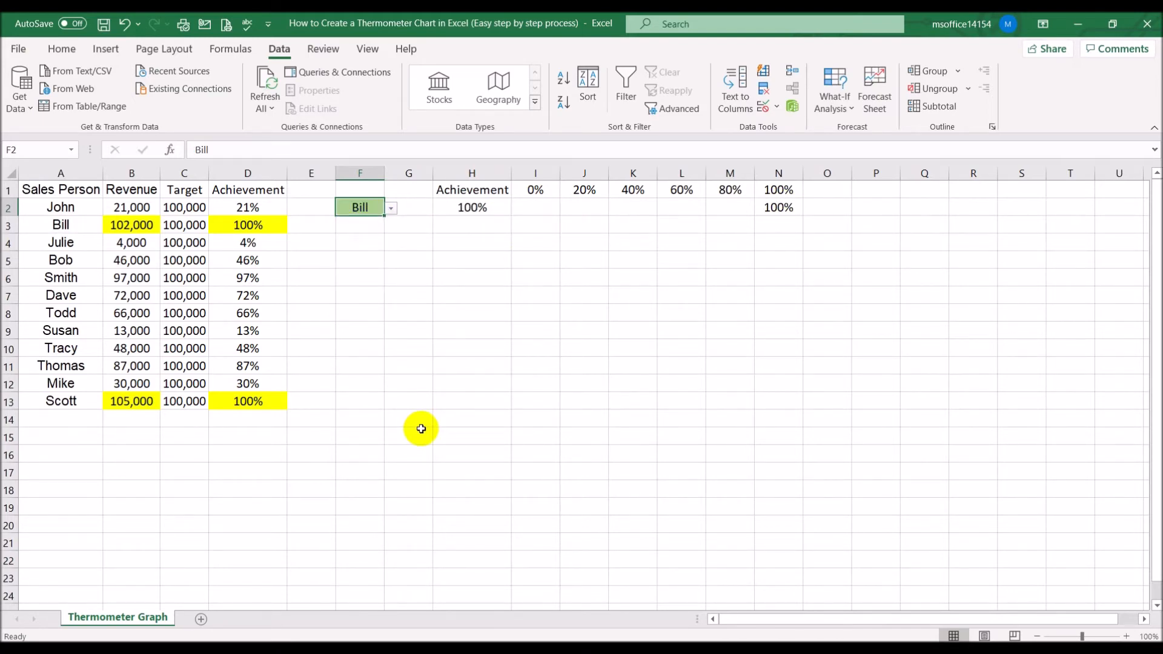
{"action": "left_click", "coordinate": [392, 209]}
{"action": "left_click", "coordinate": [374, 242]}
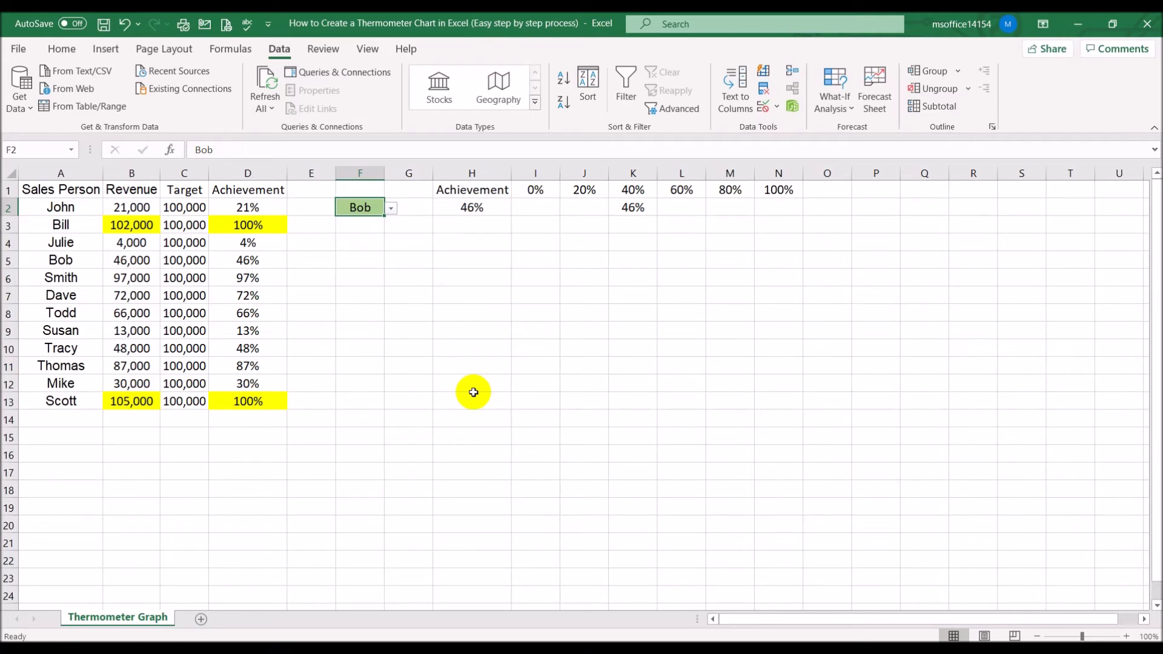
Fill scale cell I1 with dark blue and J1 with a lighter blue
{"action": "left_click", "coordinate": [534, 189]}
{"action": "left_click", "coordinate": [61, 49]}
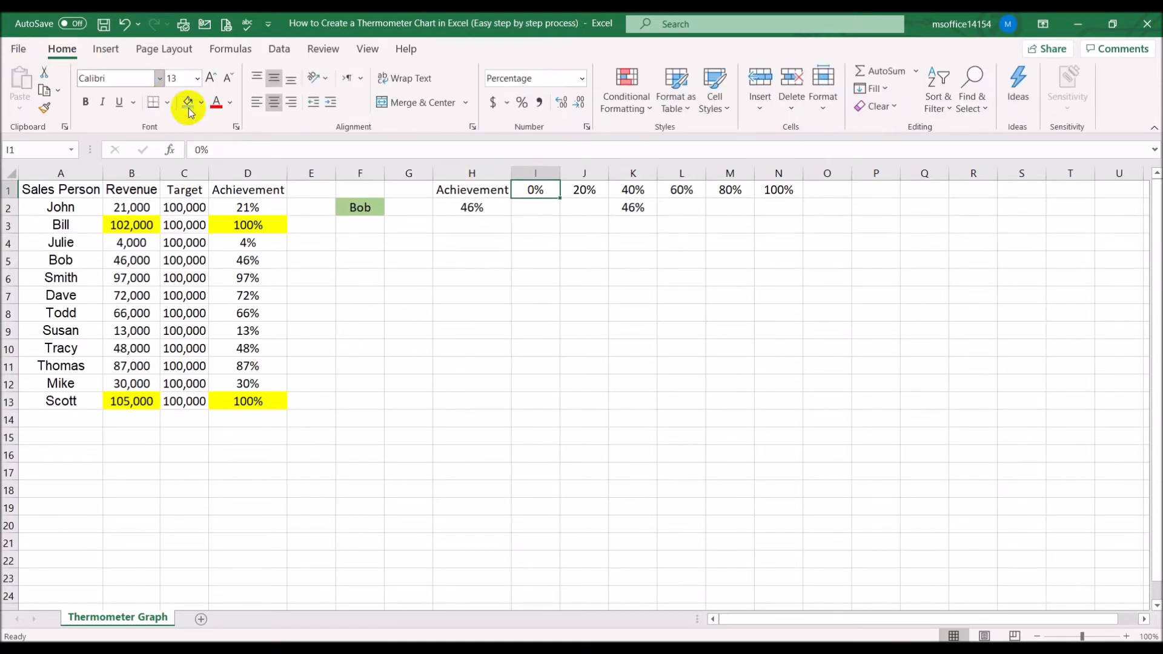
{"action": "left_click", "coordinate": [202, 107]}
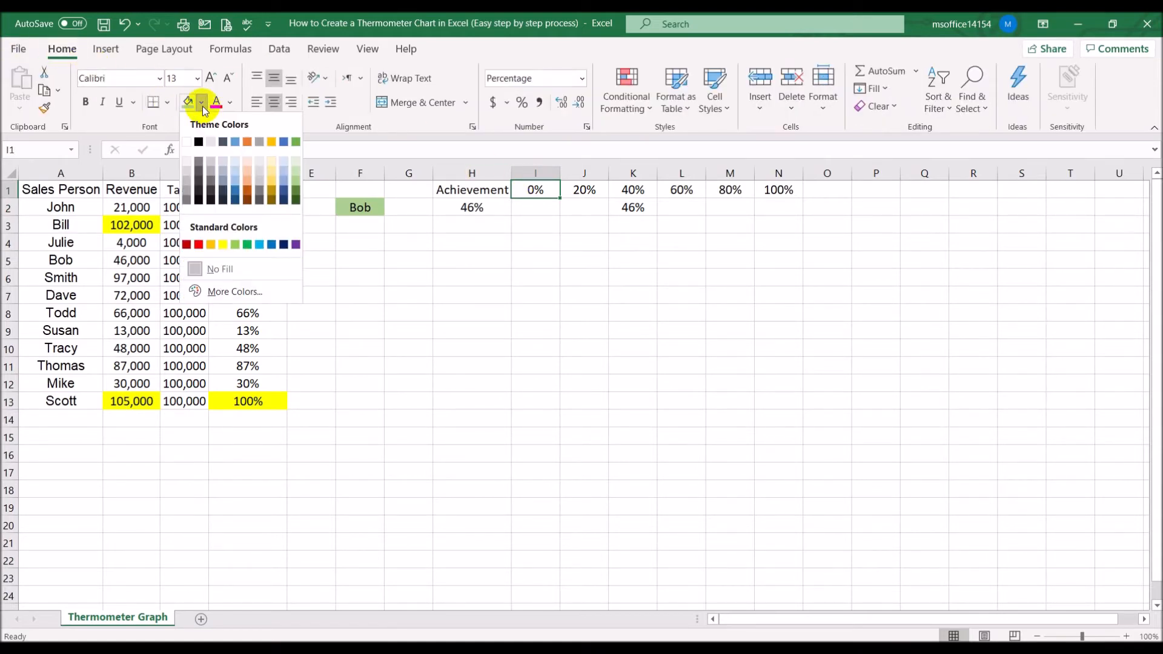
{"action": "left_click", "coordinate": [235, 199]}
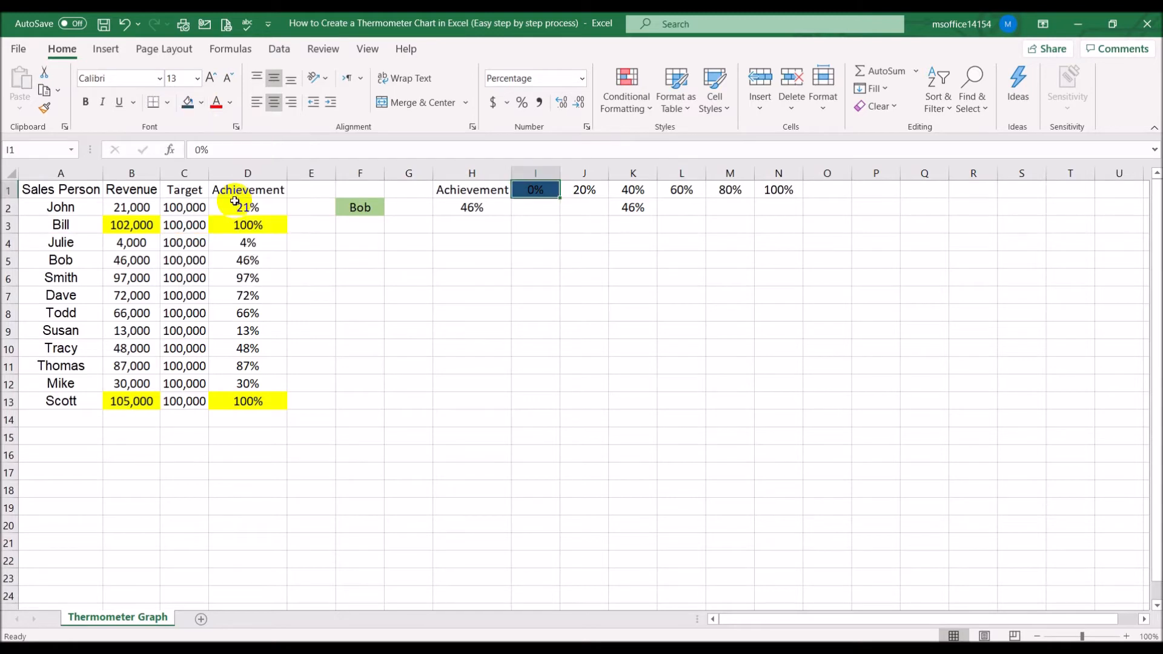
{"action": "left_click", "coordinate": [578, 190]}
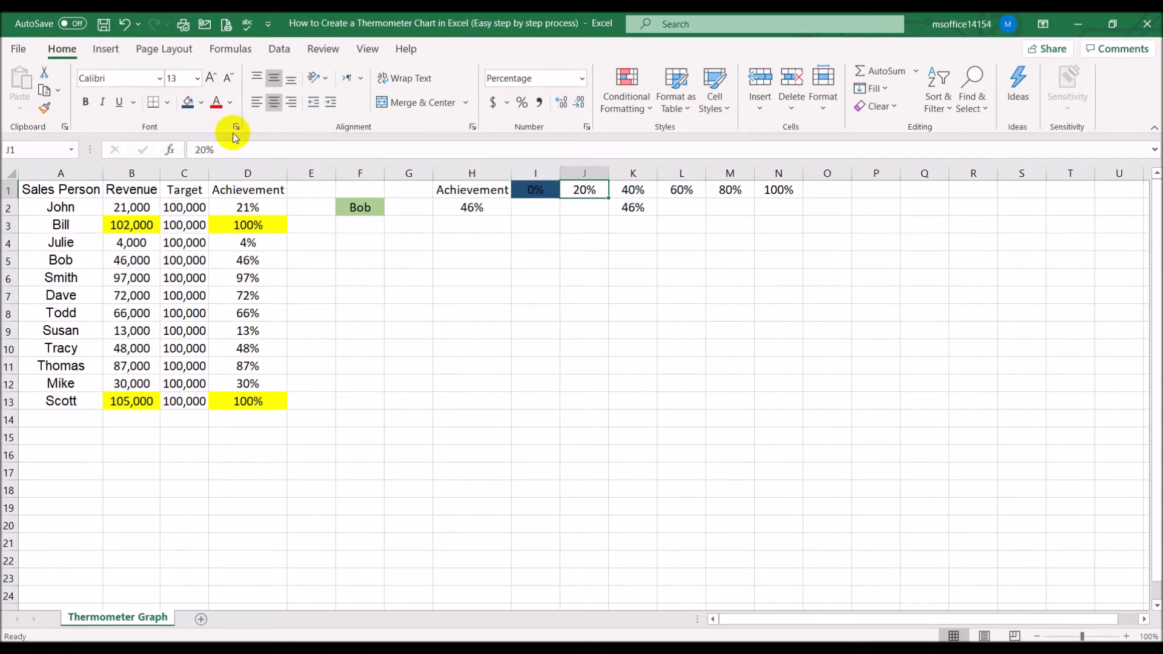
{"action": "left_click", "coordinate": [202, 107]}
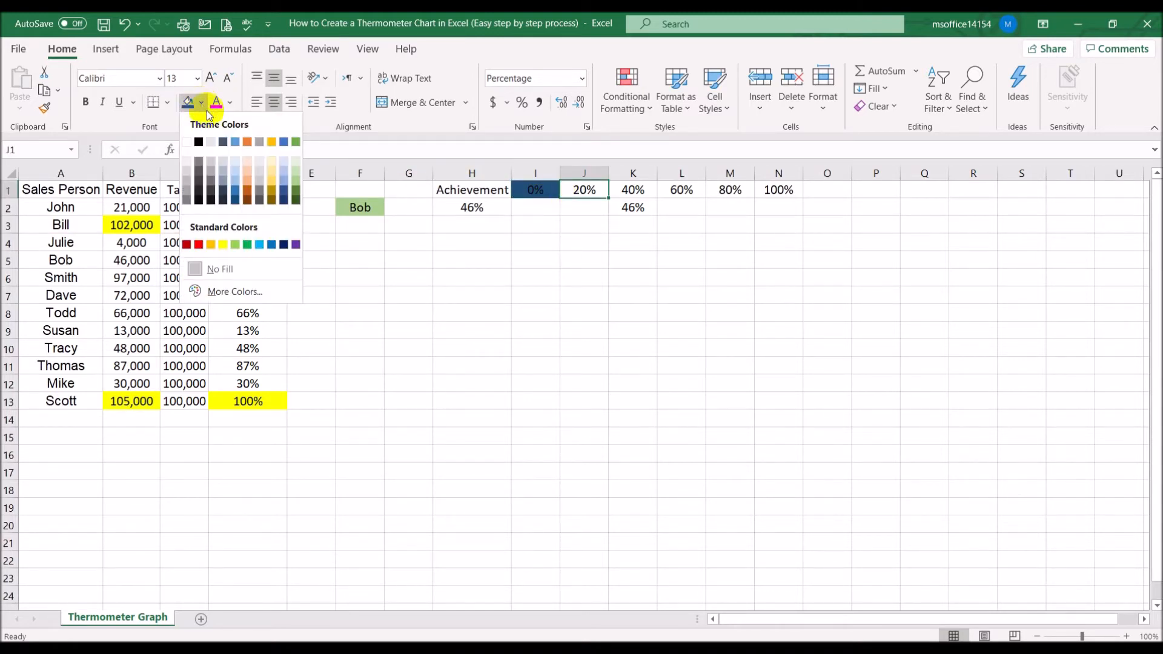
{"action": "left_click", "coordinate": [239, 185]}
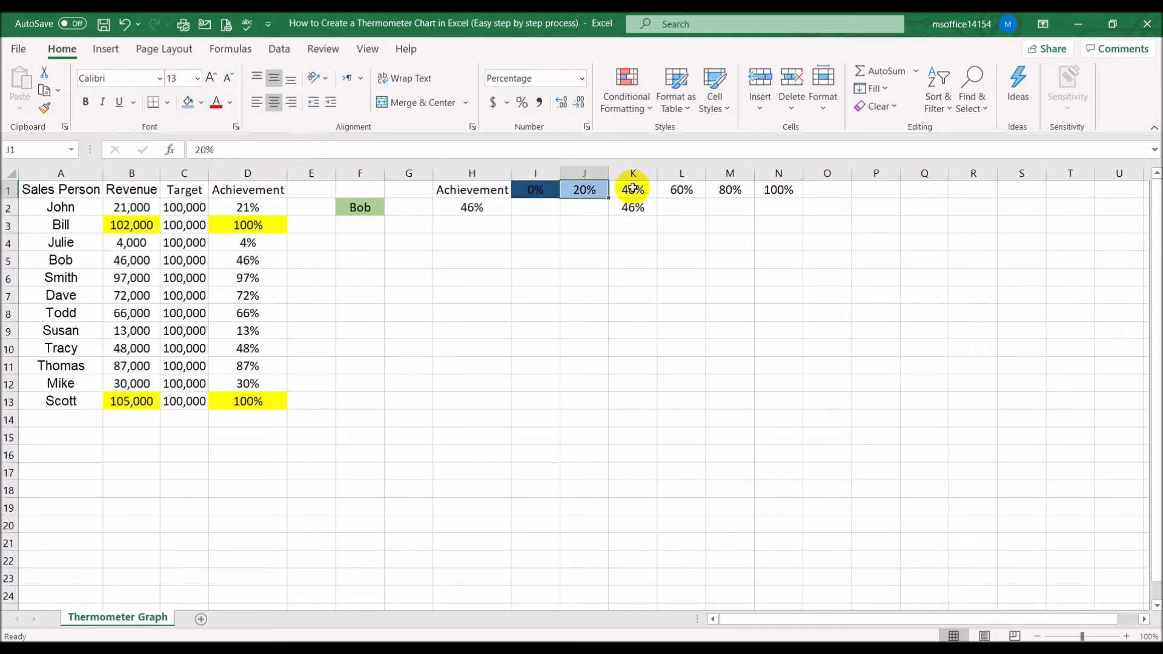
Fill scale cell K1 with pale blue and L1 with light orange
{"action": "left_click", "coordinate": [633, 189]}
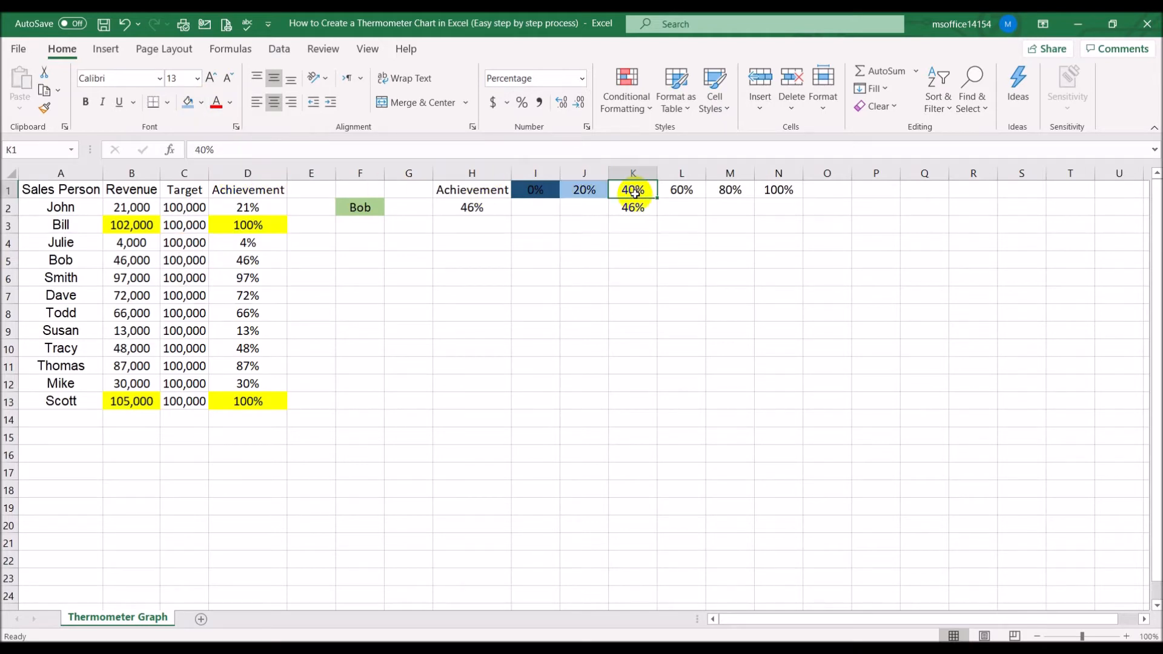
{"action": "left_click", "coordinate": [202, 104]}
{"action": "left_click", "coordinate": [233, 161]}
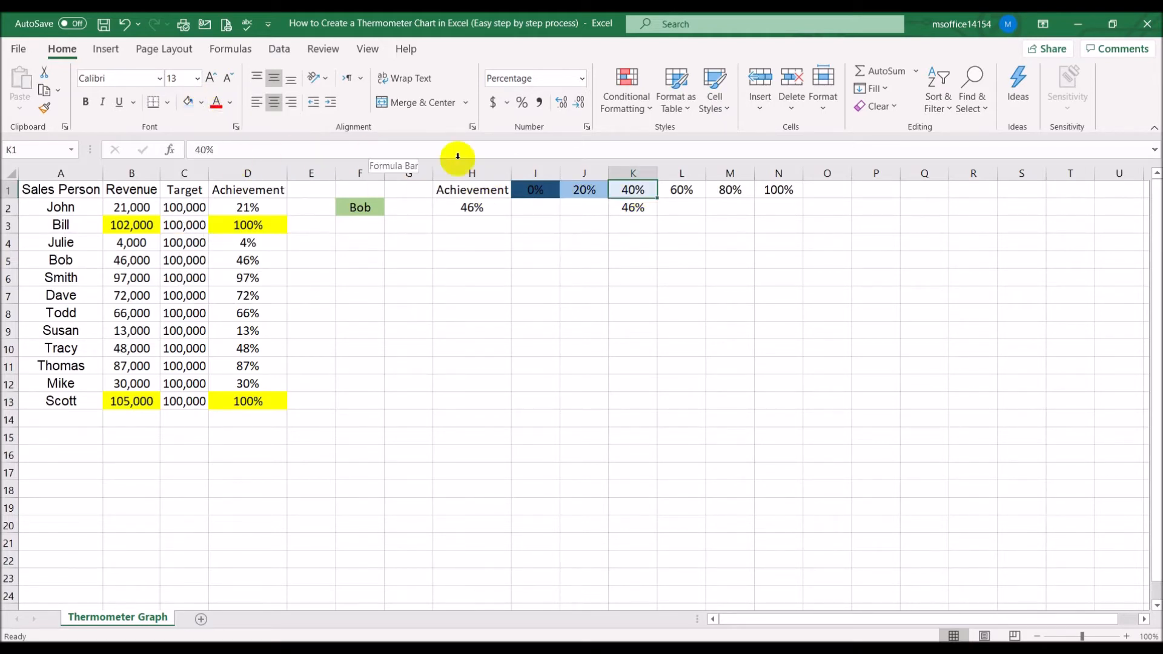
{"action": "left_click", "coordinate": [681, 190]}
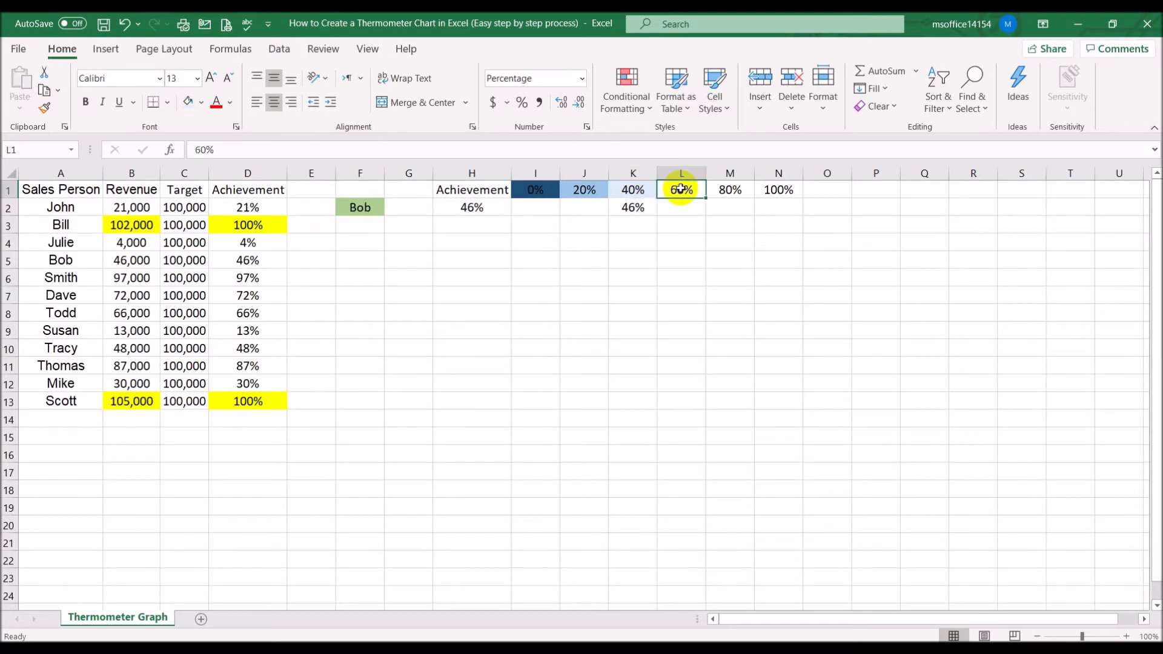
{"action": "left_click", "coordinate": [202, 102]}
{"action": "left_click", "coordinate": [249, 165]}
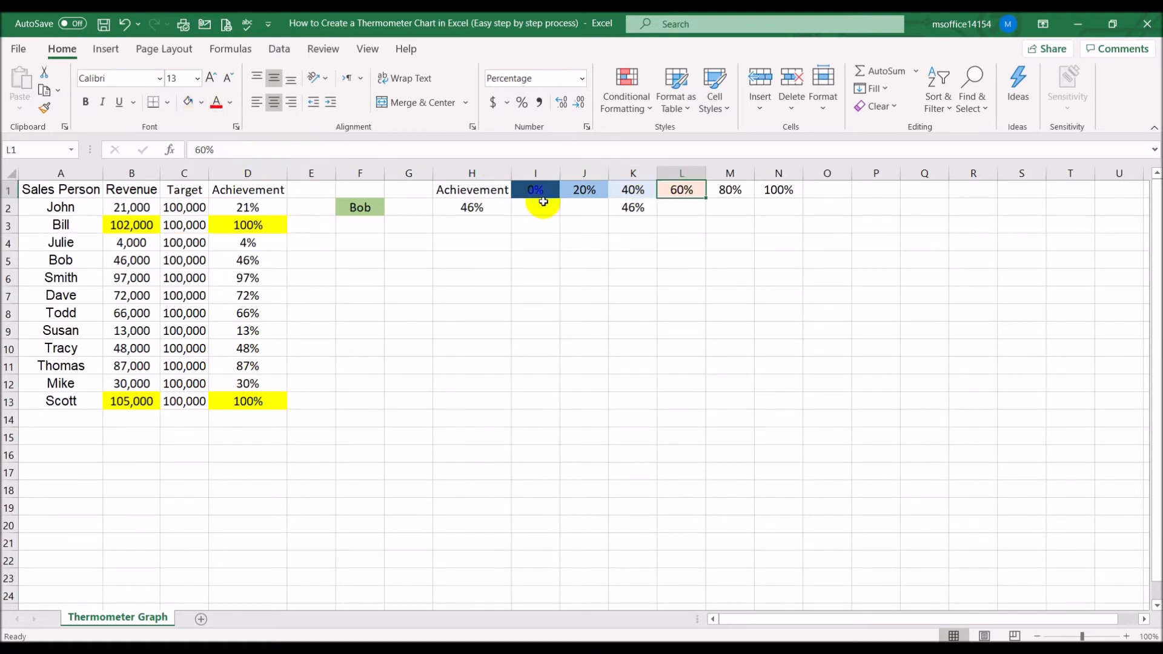
Fill scale cell M1 with orange and N1 with red, then deselect the scale row
{"action": "left_click", "coordinate": [732, 189]}
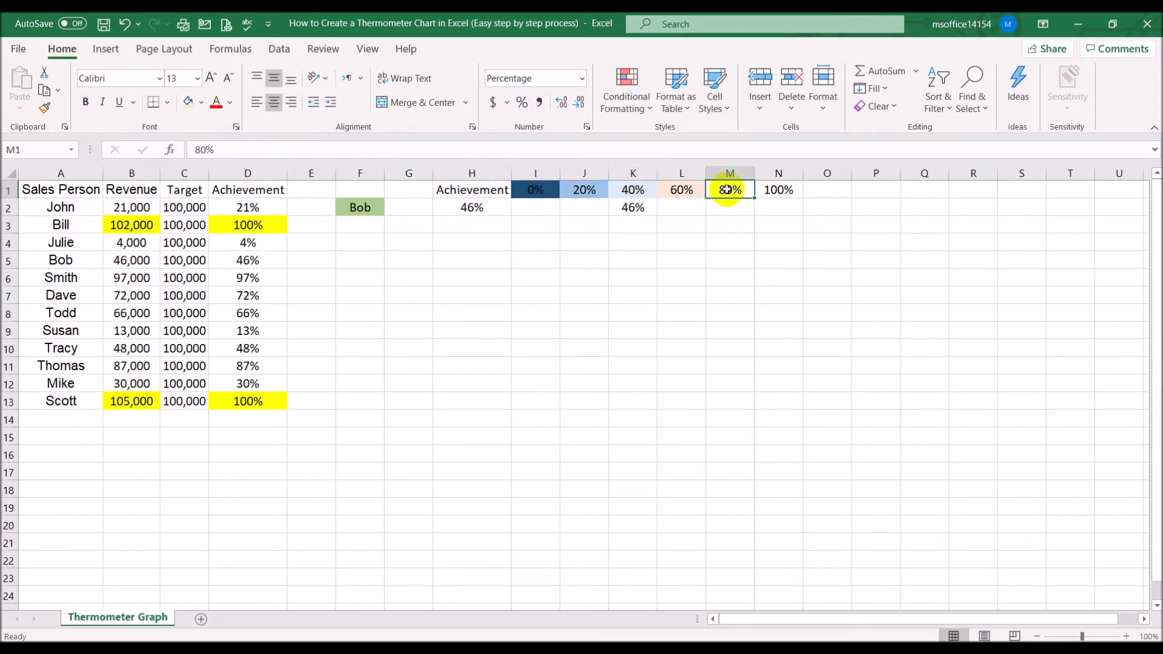
{"action": "left_click", "coordinate": [202, 103]}
{"action": "left_click", "coordinate": [249, 180]}
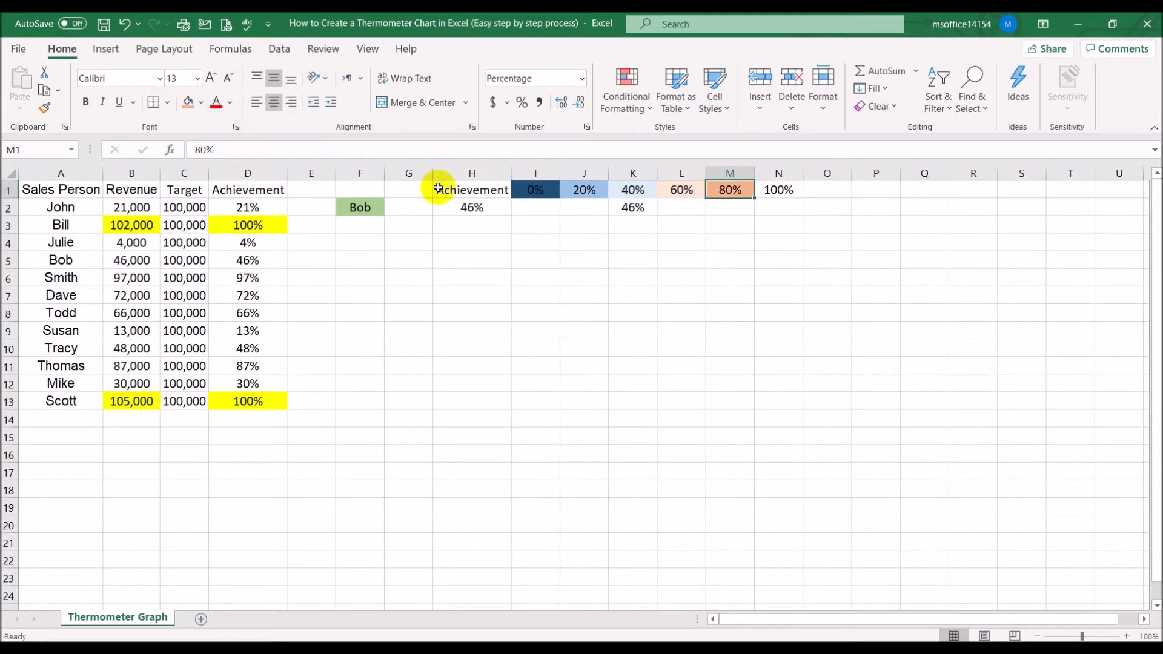
{"action": "left_click", "coordinate": [780, 190]}
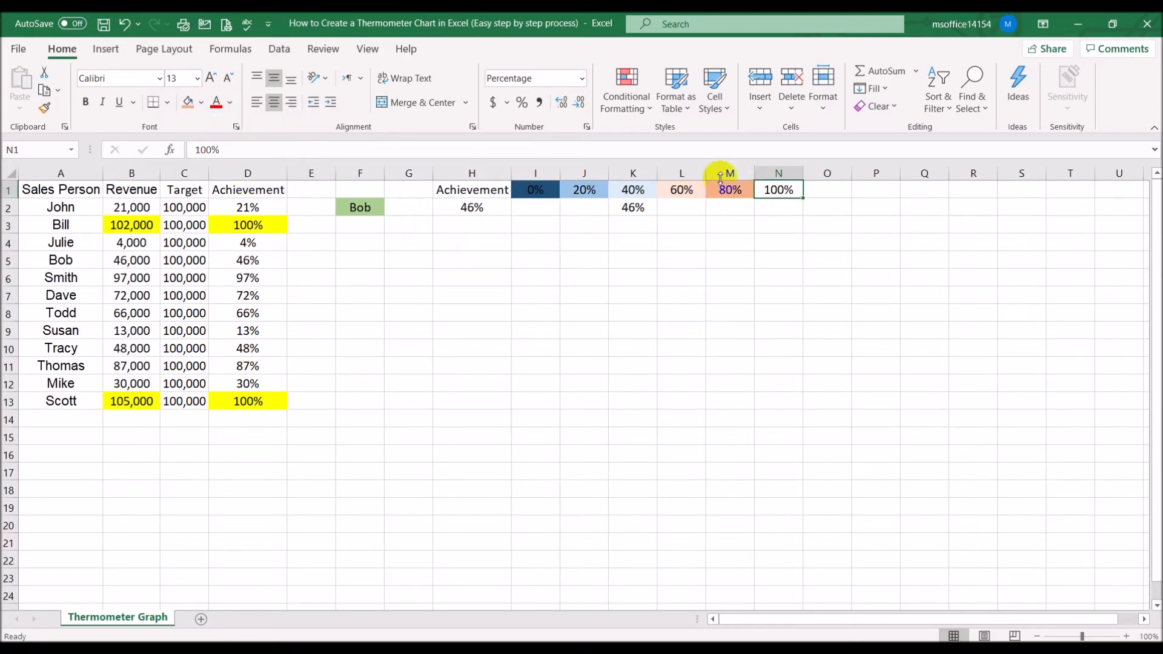
{"action": "left_click", "coordinate": [201, 103]}
{"action": "left_click", "coordinate": [199, 246]}
{"action": "left_click", "coordinate": [685, 315]}
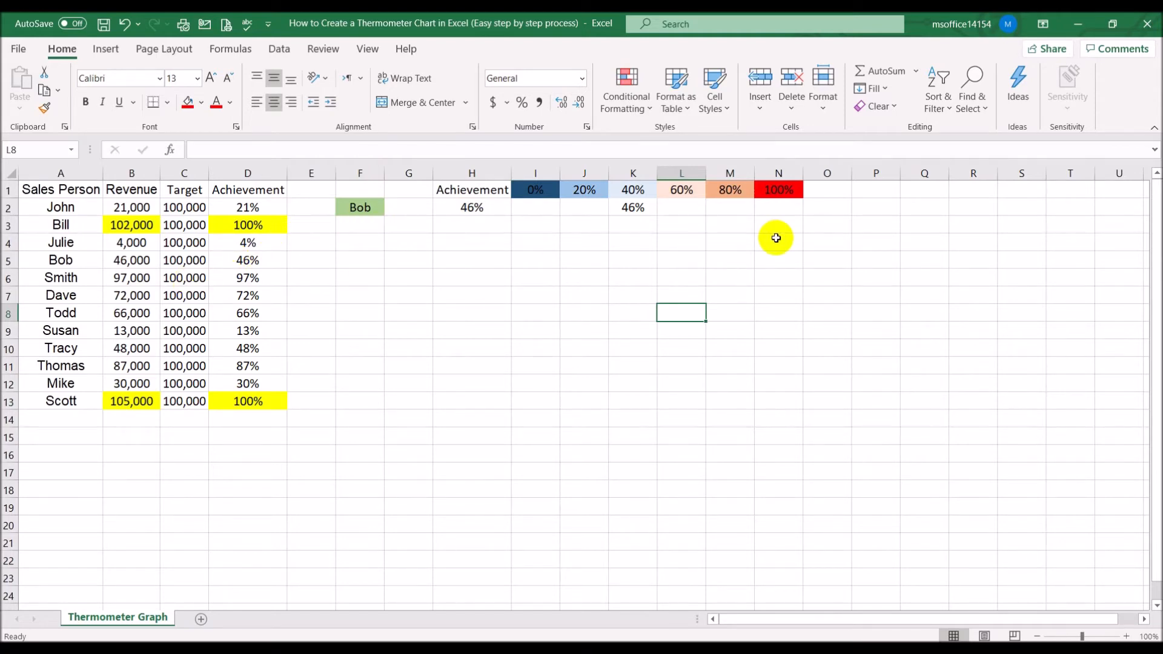
Choose Smith as the sales person from the F2 dropdown
{"action": "left_click", "coordinate": [132, 278]}
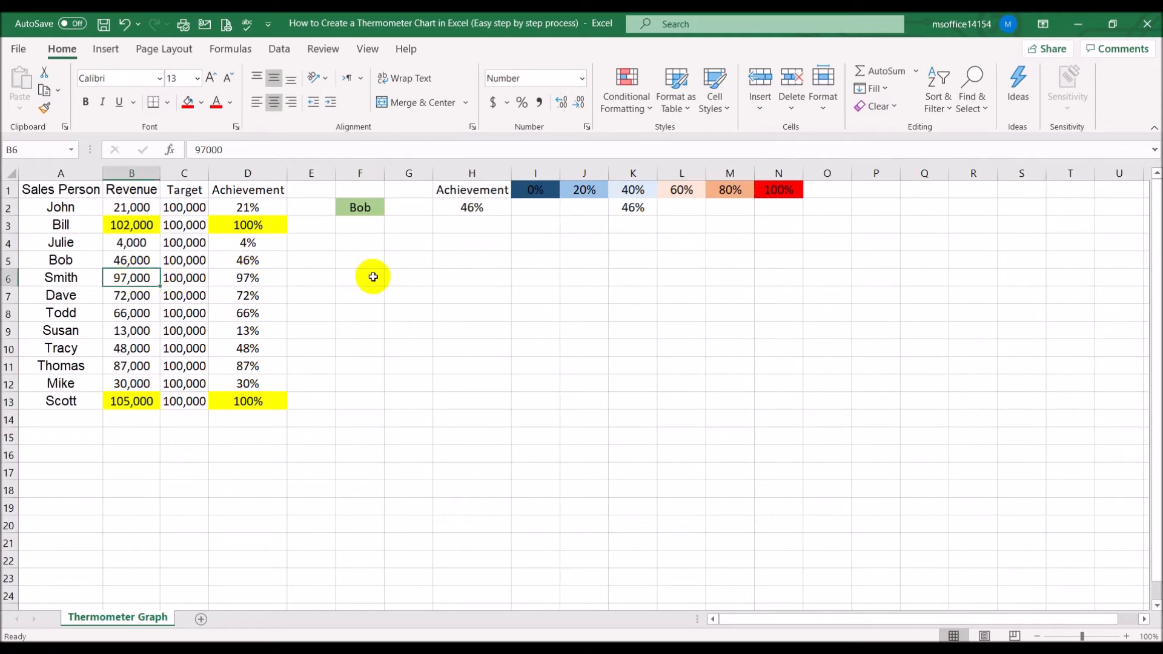
{"action": "left_click", "coordinate": [371, 207]}
{"action": "left_click", "coordinate": [390, 209]}
{"action": "left_click_drag", "start_coordinate": [390, 255], "coordinate": [389, 283]}
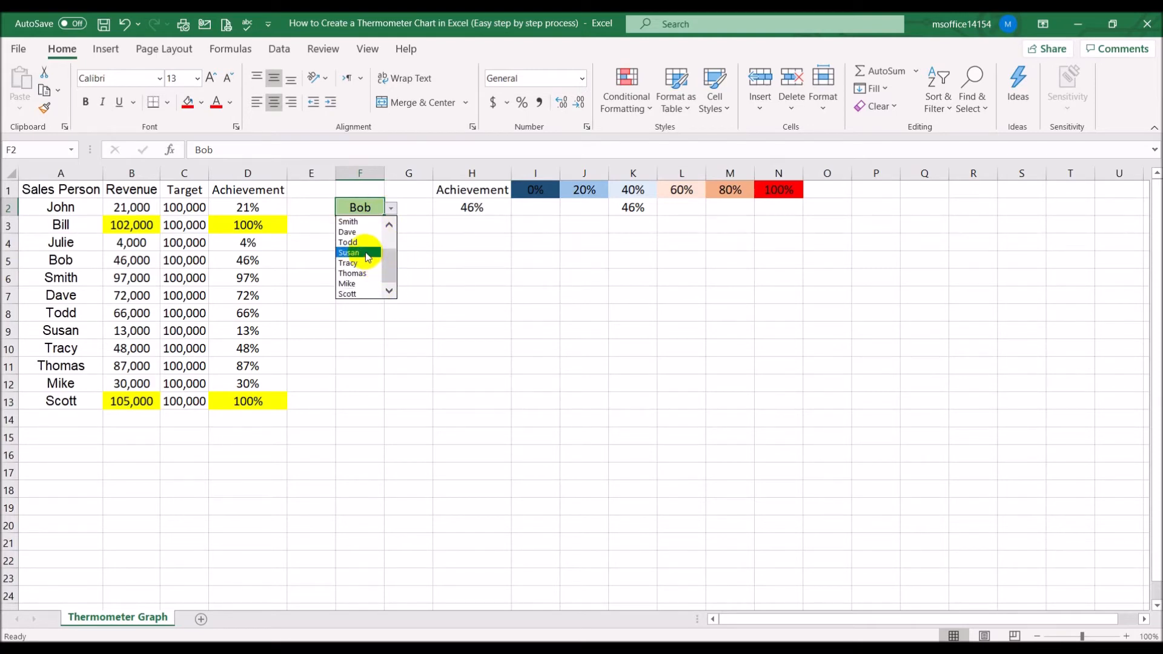
{"action": "left_click", "coordinate": [350, 222]}
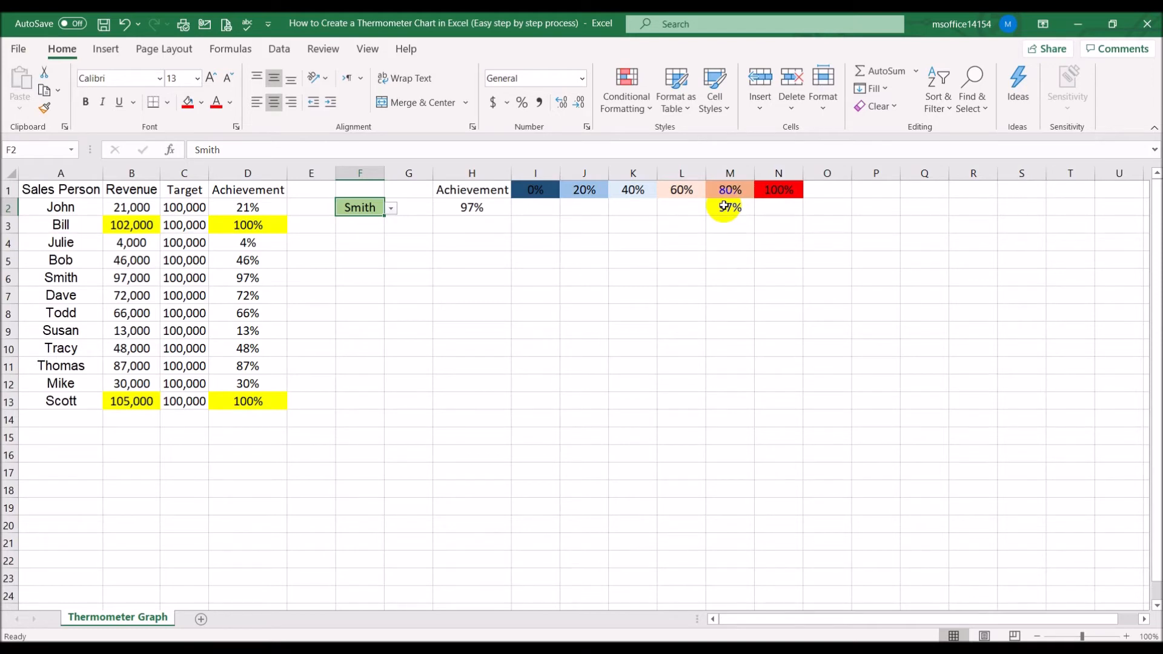
Select the Achievement header and value in H1:H2 and insert a column chart from them
{"action": "left_click", "coordinate": [489, 210]}
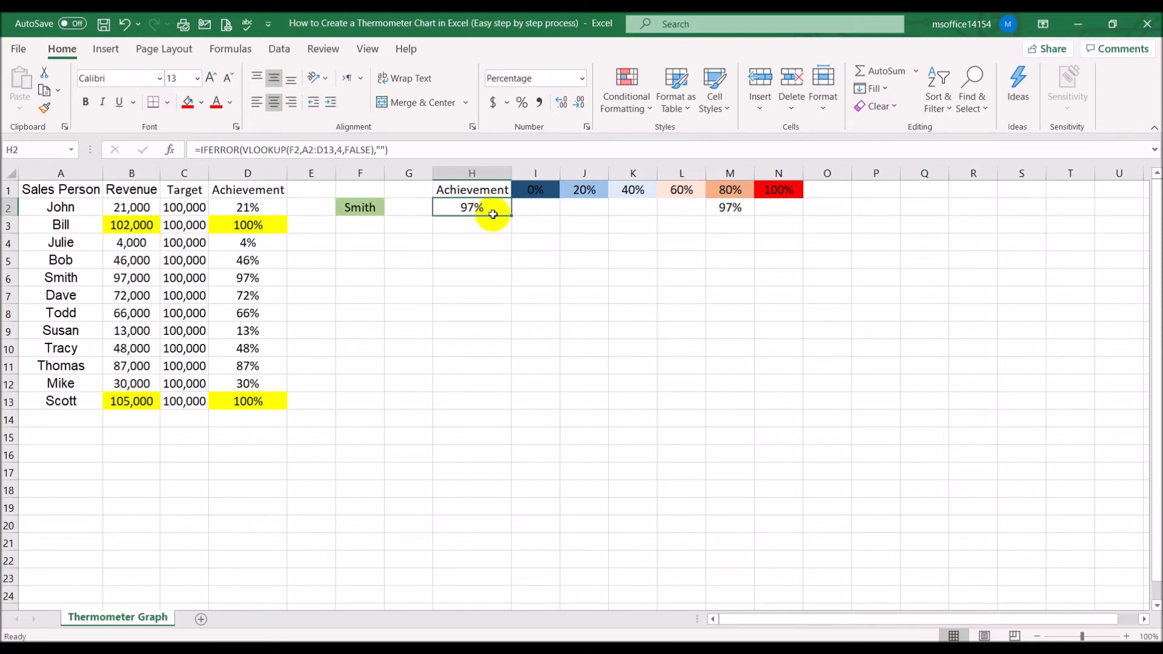
{"action": "left_click", "coordinate": [545, 299]}
{"action": "left_click_drag", "start_coordinate": [471, 194], "coordinate": [475, 205]}
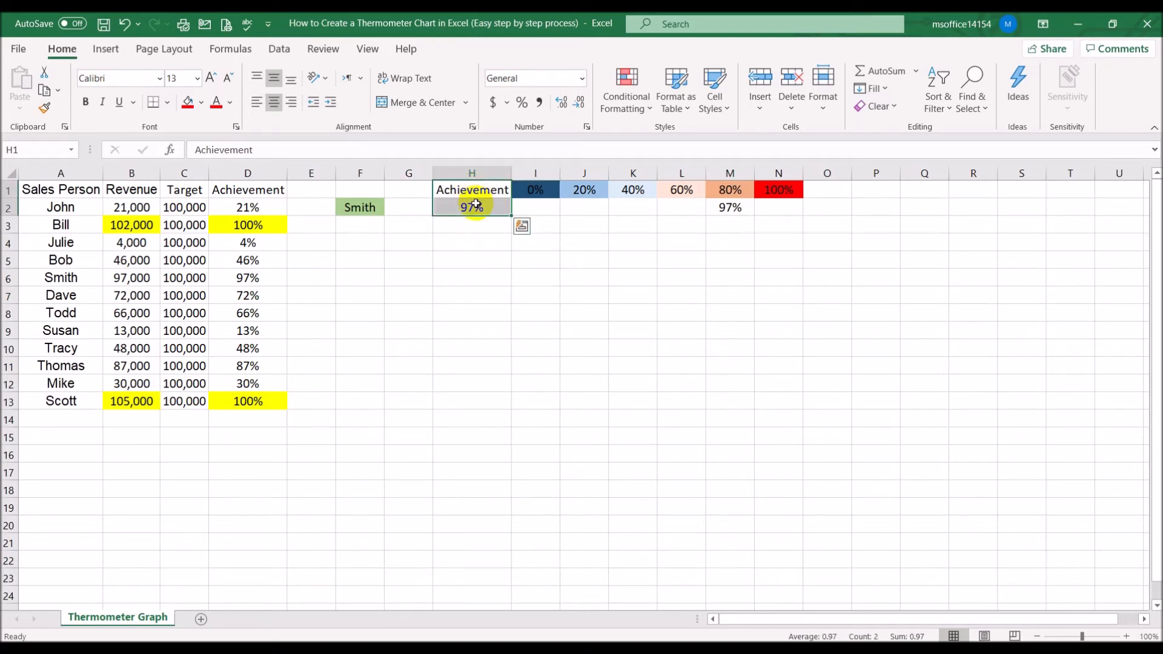
{"action": "left_click", "coordinate": [106, 53]}
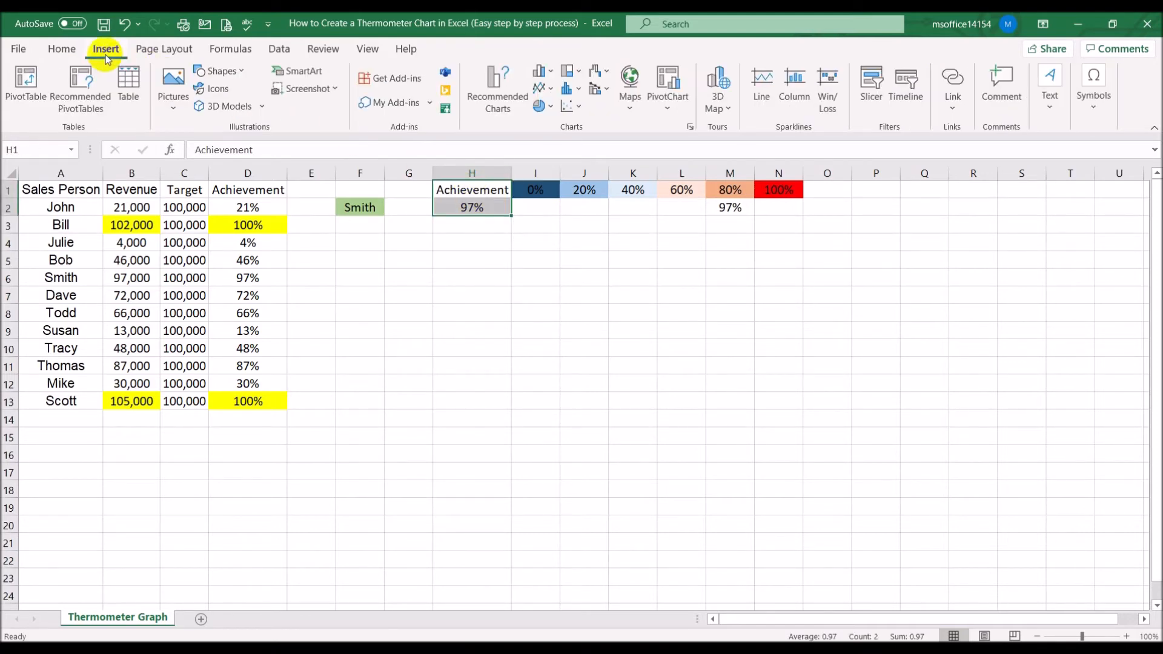
{"action": "left_click", "coordinate": [539, 72]}
{"action": "left_click", "coordinate": [542, 132]}
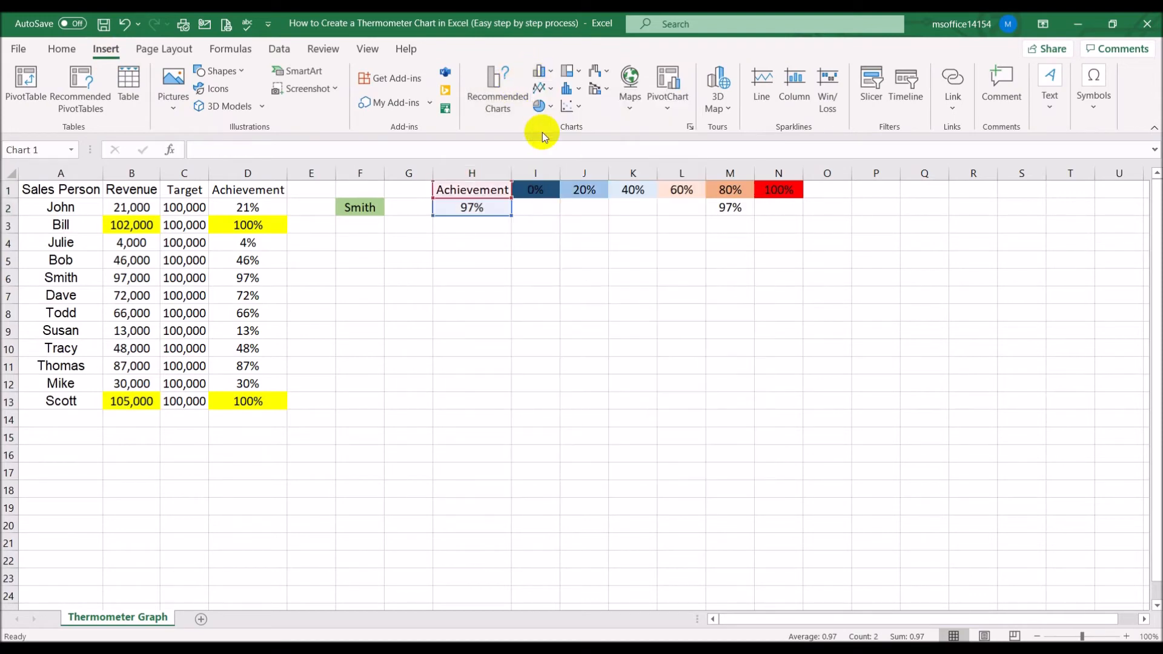
Move the chart beside the data and set its vertical axis bounds to minimum 0 and maximum 1
{"action": "left_click_drag", "start_coordinate": [762, 300], "coordinate": [851, 261]}
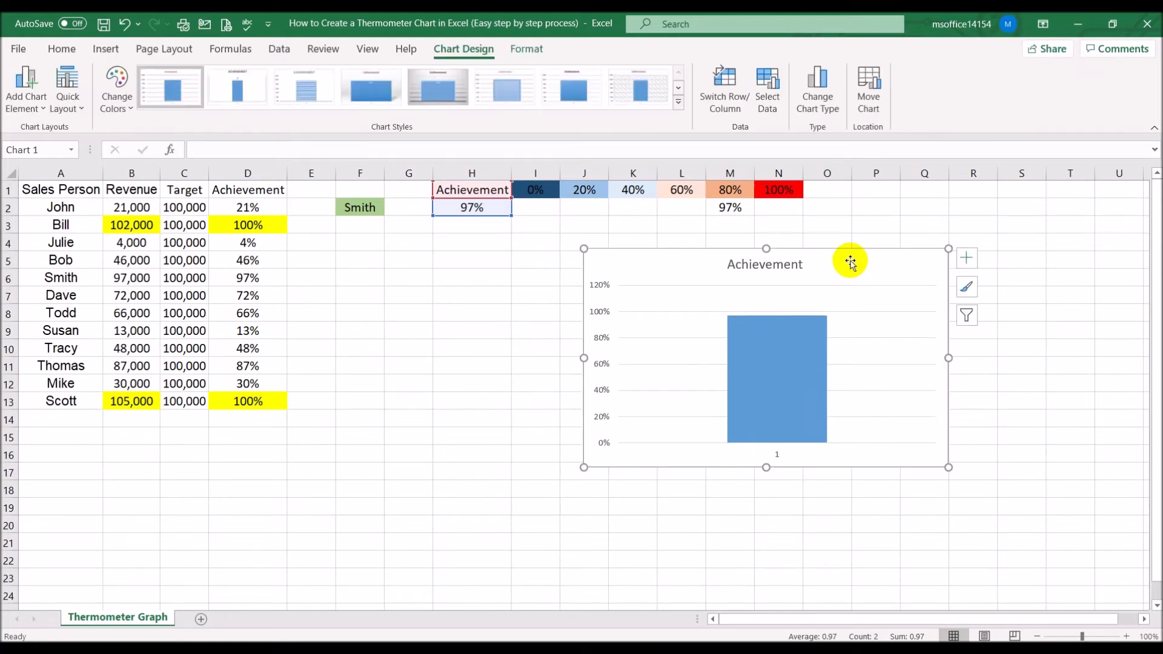
{"action": "double_click", "coordinate": [593, 285]}
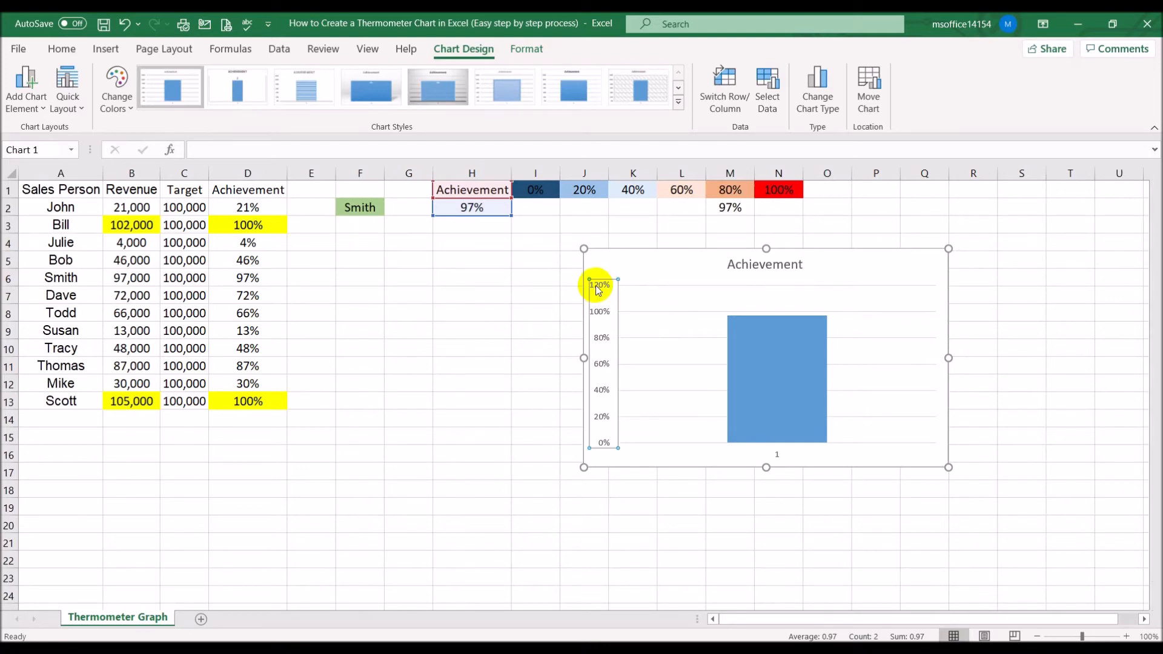
{"action": "double_click", "coordinate": [1060, 303]}
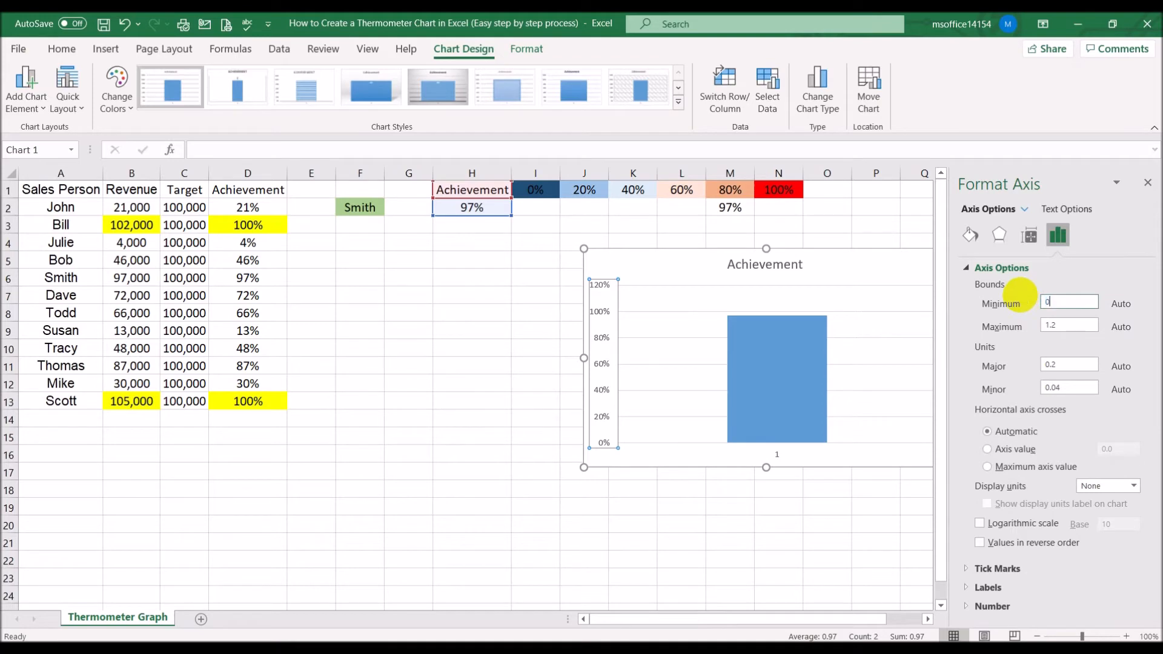
{"action": "left_click", "coordinate": [1068, 325]}
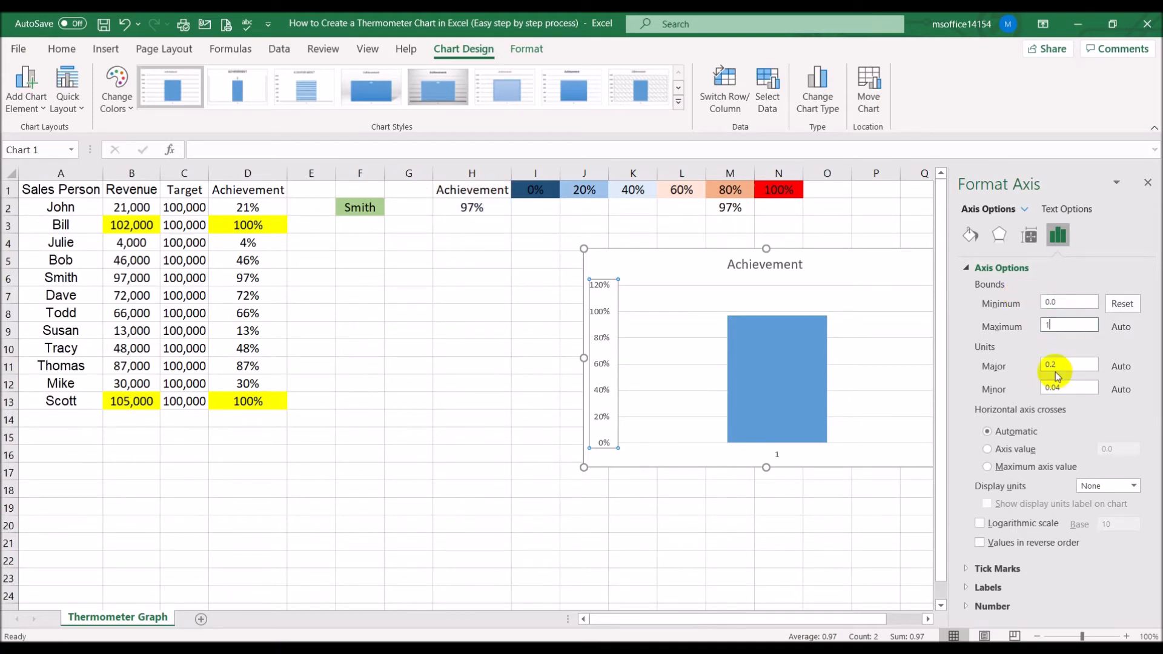
Set the vertical axis major tick marks to Inside and close the format pane
{"action": "left_click", "coordinate": [969, 568]}
{"action": "scroll", "coordinate": [1052, 564], "scroll_direction": "down", "scroll_amount": 1}
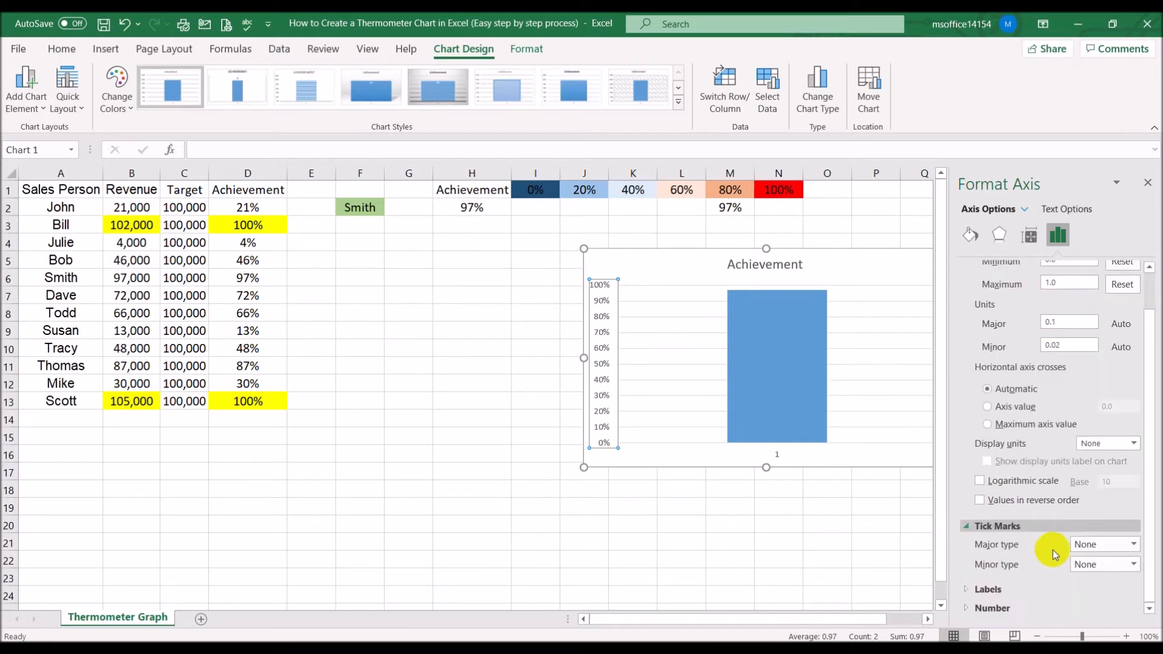
{"action": "left_click", "coordinate": [1130, 544]}
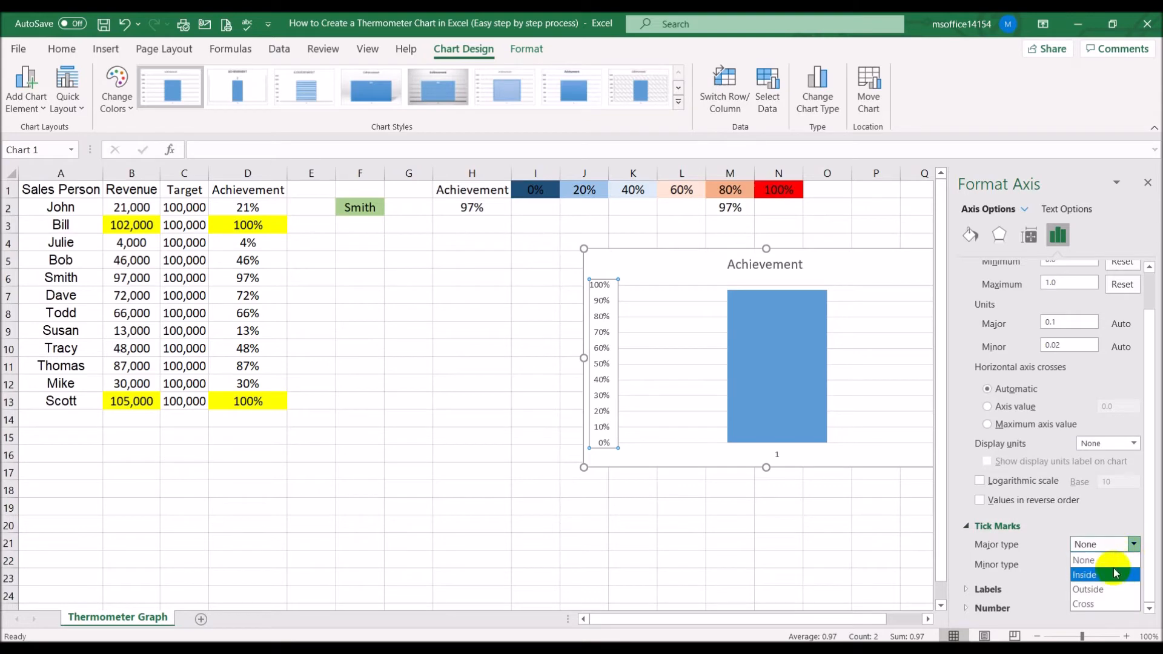
{"action": "left_click", "coordinate": [1110, 560]}
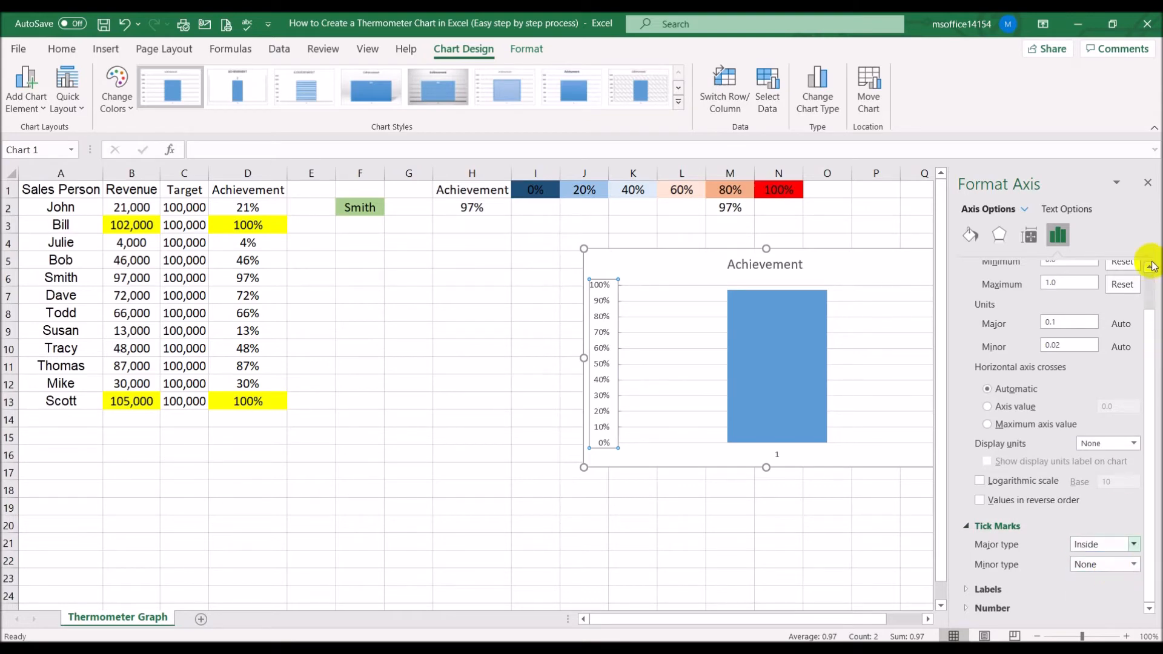
{"action": "left_click", "coordinate": [1148, 184]}
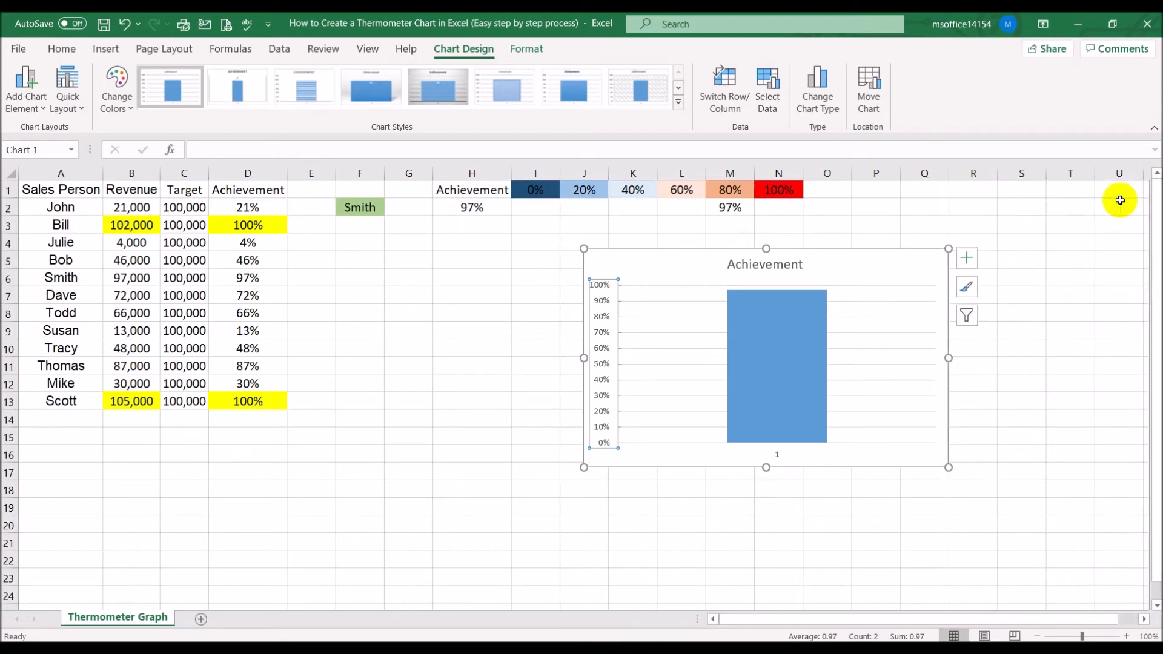
Delete the chart's horizontal gridlines and the horizontal axis labels
{"action": "left_click", "coordinate": [867, 287]}
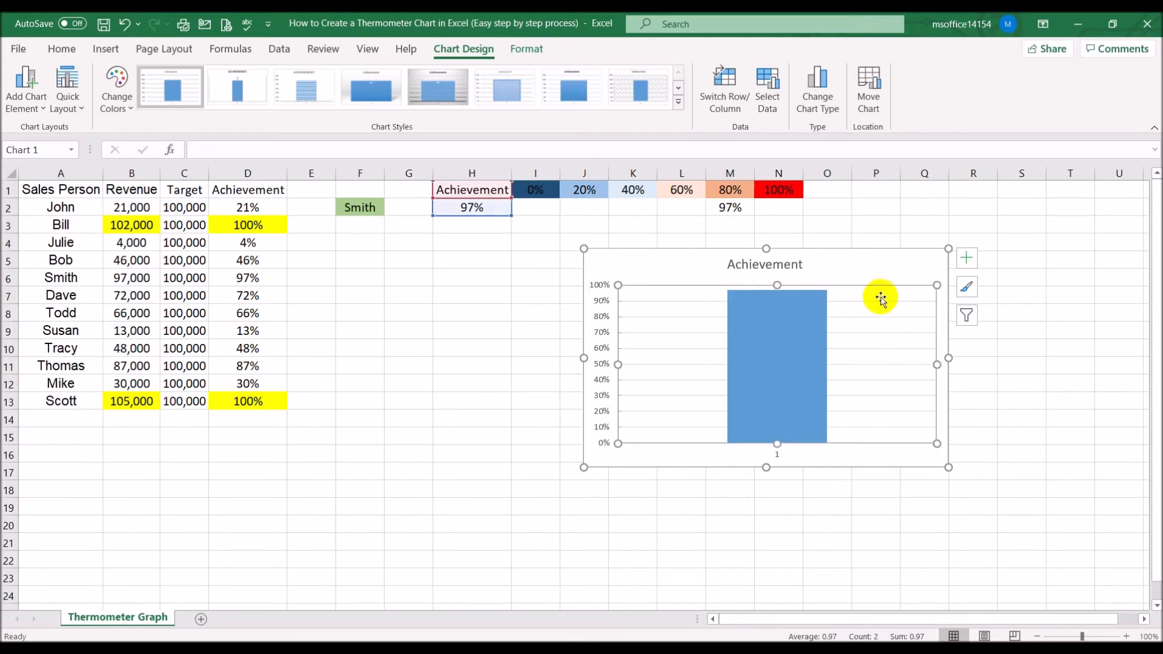
{"action": "left_click", "coordinate": [880, 301]}
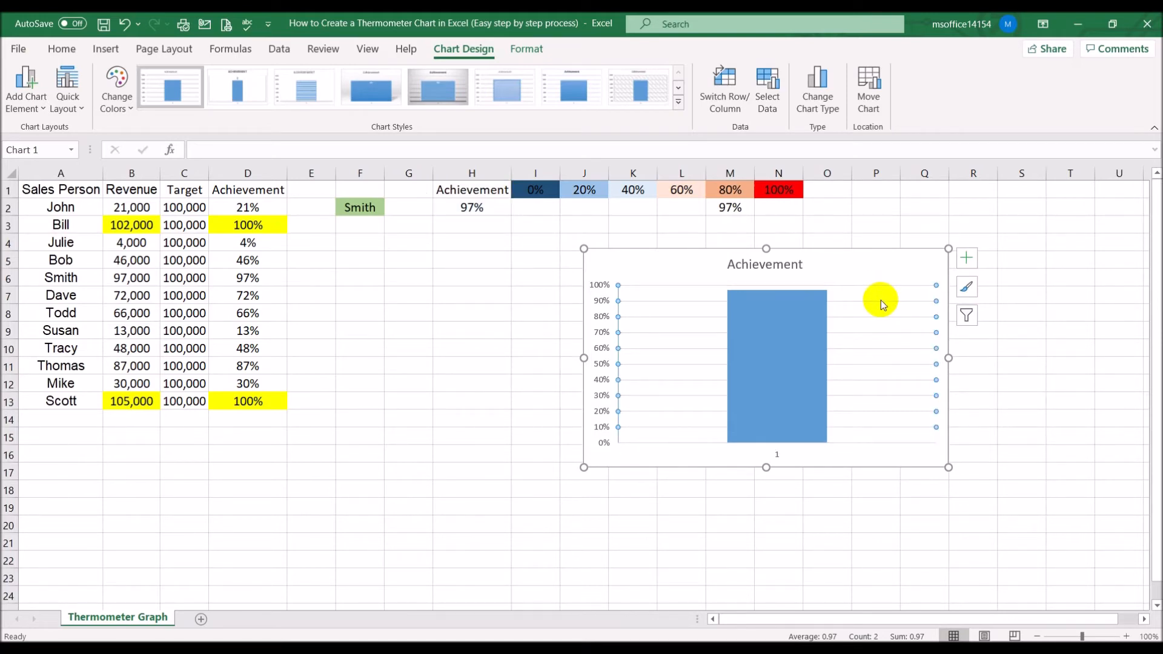
{"action": "key", "text": "Delete"}
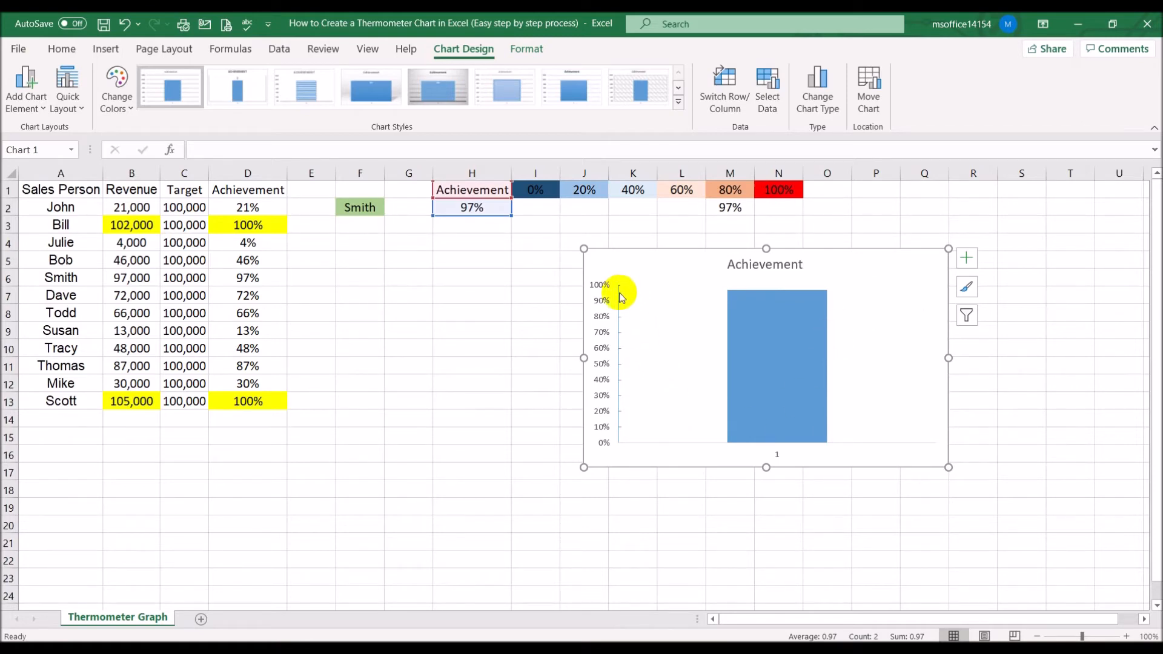
{"action": "left_click", "coordinate": [774, 456]}
{"action": "key", "text": "Delete"}
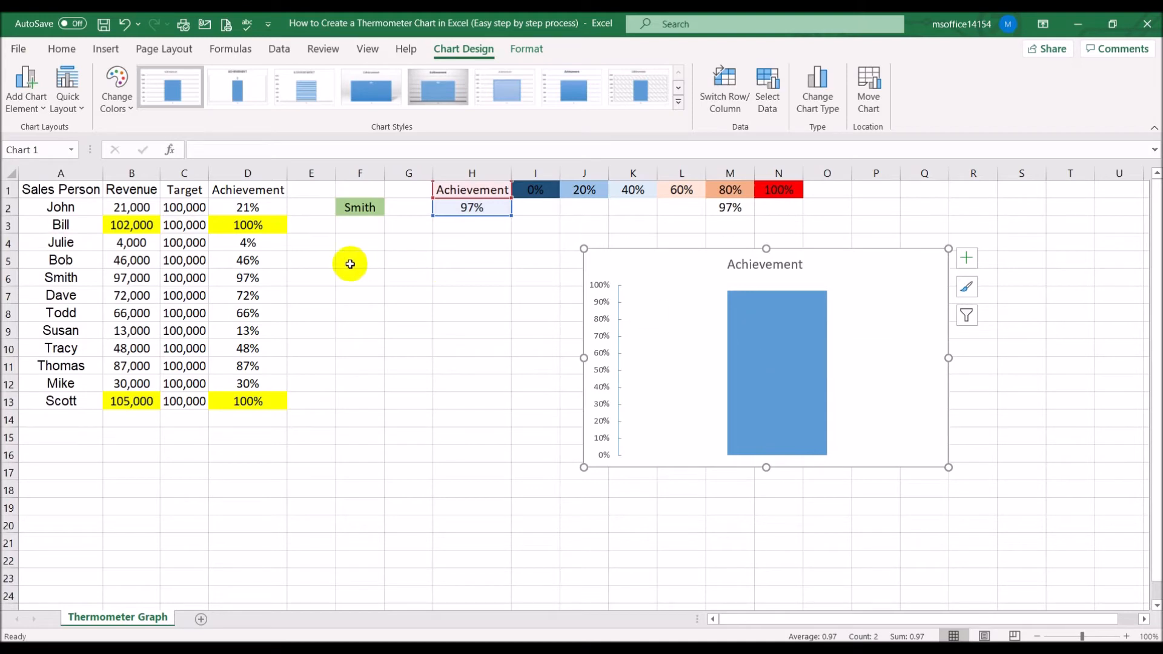
Copy the VLOOKUP formula from H2 into cell H5 and fill H5 red
{"action": "left_click", "coordinate": [465, 209]}
{"action": "left_click_drag", "start_coordinate": [395, 151], "coordinate": [143, 151]}
{"action": "key", "text": "ctrl+c"}
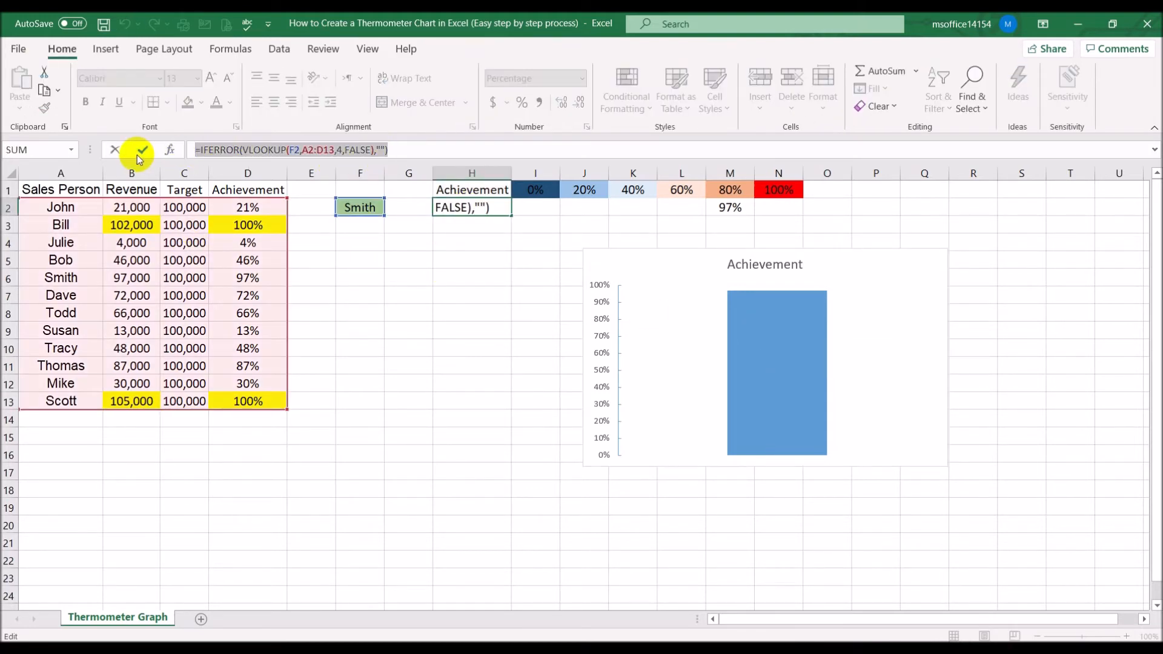
{"action": "left_click", "coordinate": [143, 151]}
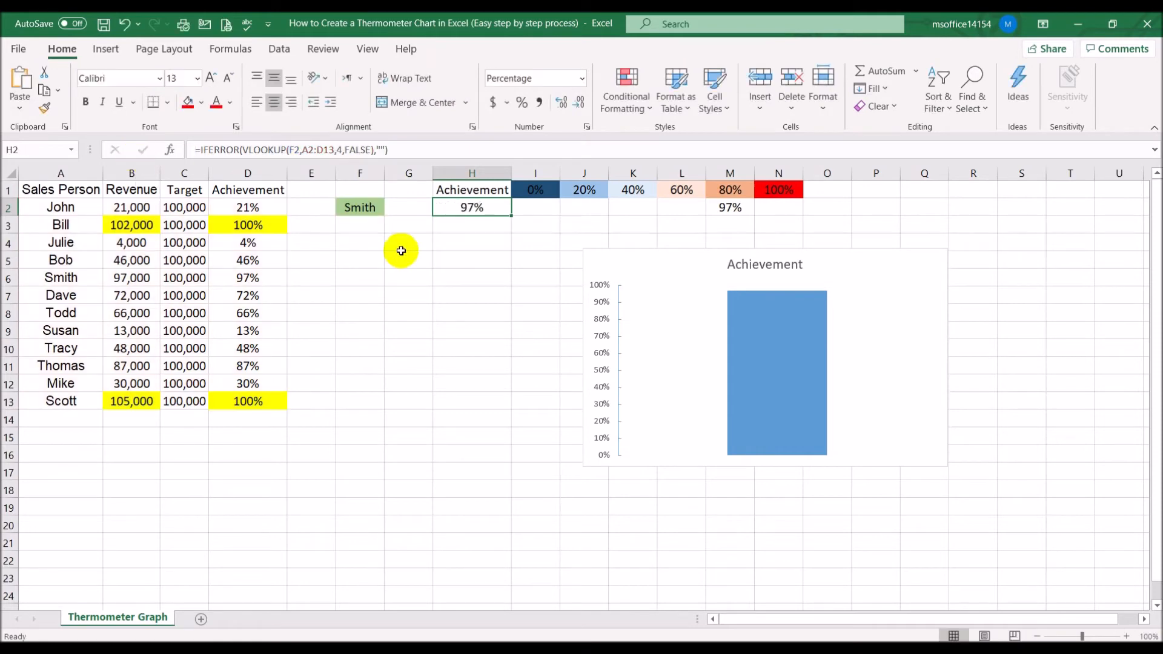
{"action": "left_click", "coordinate": [465, 259]}
{"action": "left_click", "coordinate": [289, 145]}
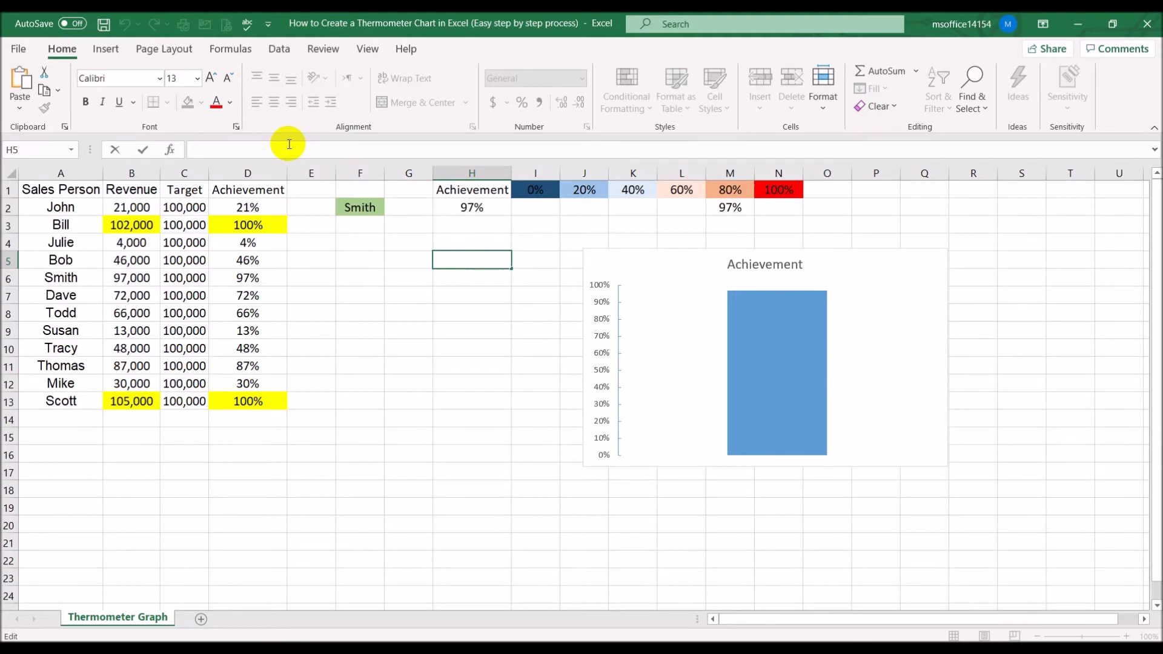
{"action": "key", "text": "ctrl+v"}
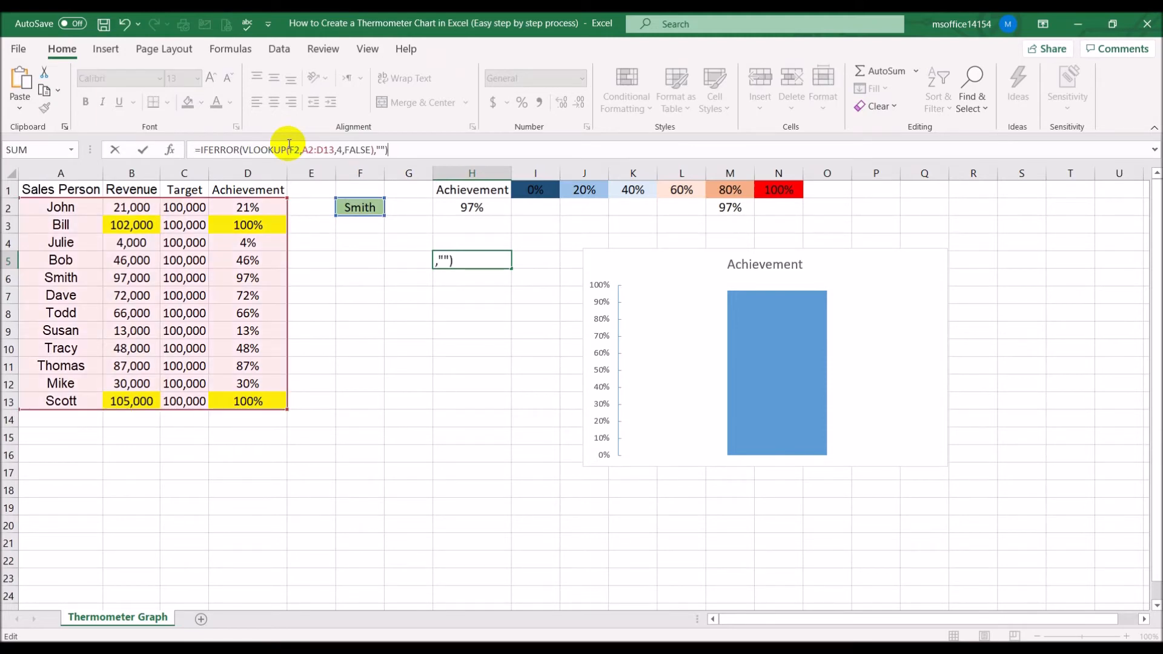
{"action": "key", "text": "Return"}
{"action": "left_click", "coordinate": [455, 259]}
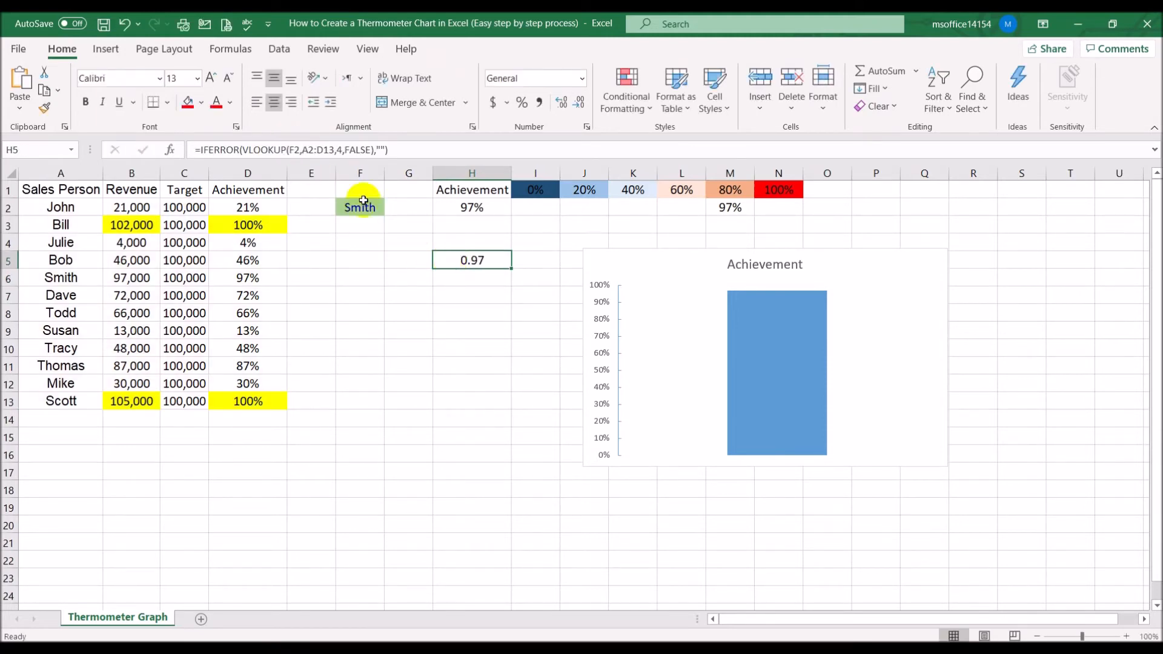
{"action": "left_click", "coordinate": [194, 103]}
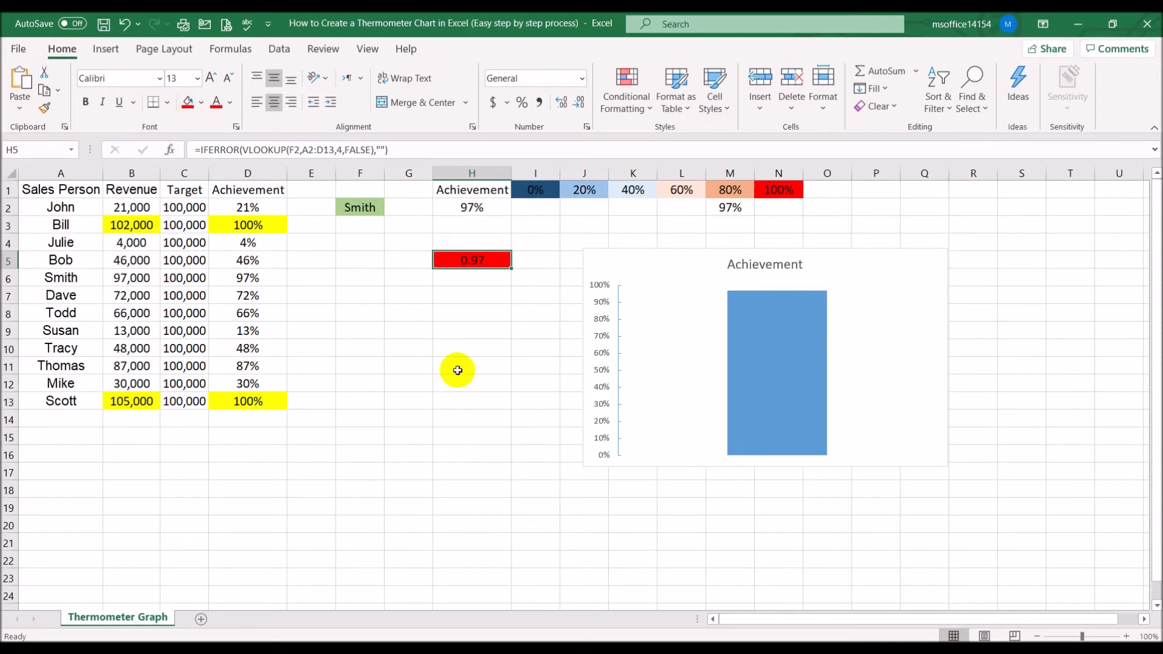
Enter 10% in cell H2 as a test achievement value
{"action": "left_click", "coordinate": [473, 207]}
{"action": "type", "text": "10"}
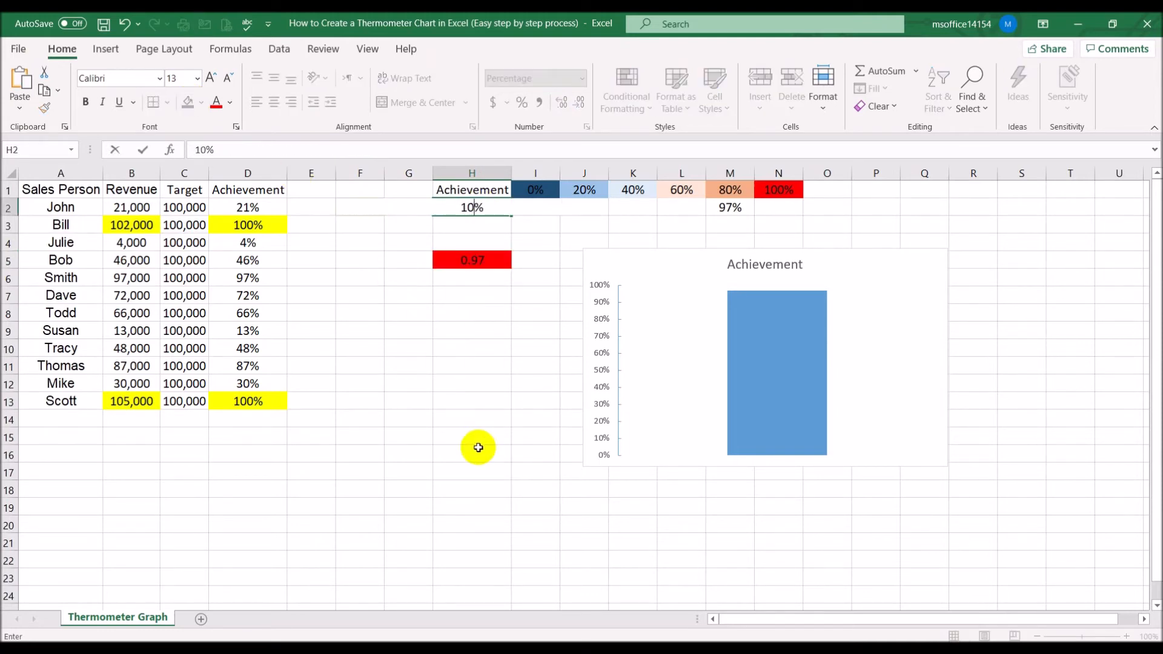
{"action": "key", "text": "Return"}
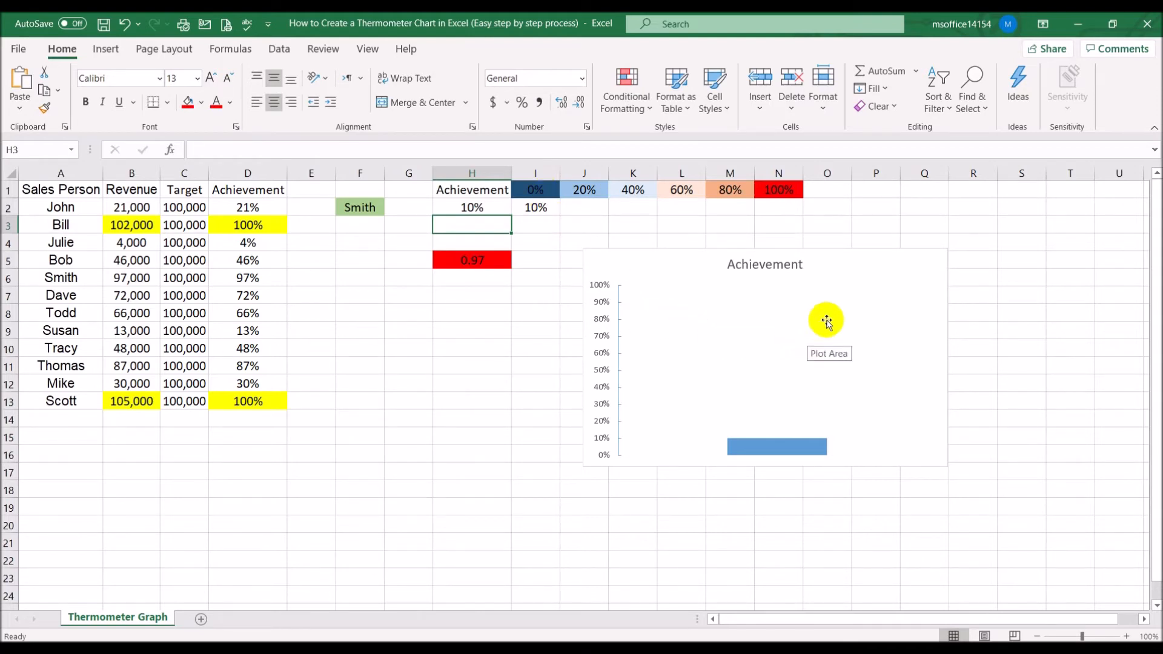
Add a chart series named from cell I1 with values from cell I2
{"action": "right_click", "coordinate": [850, 268]}
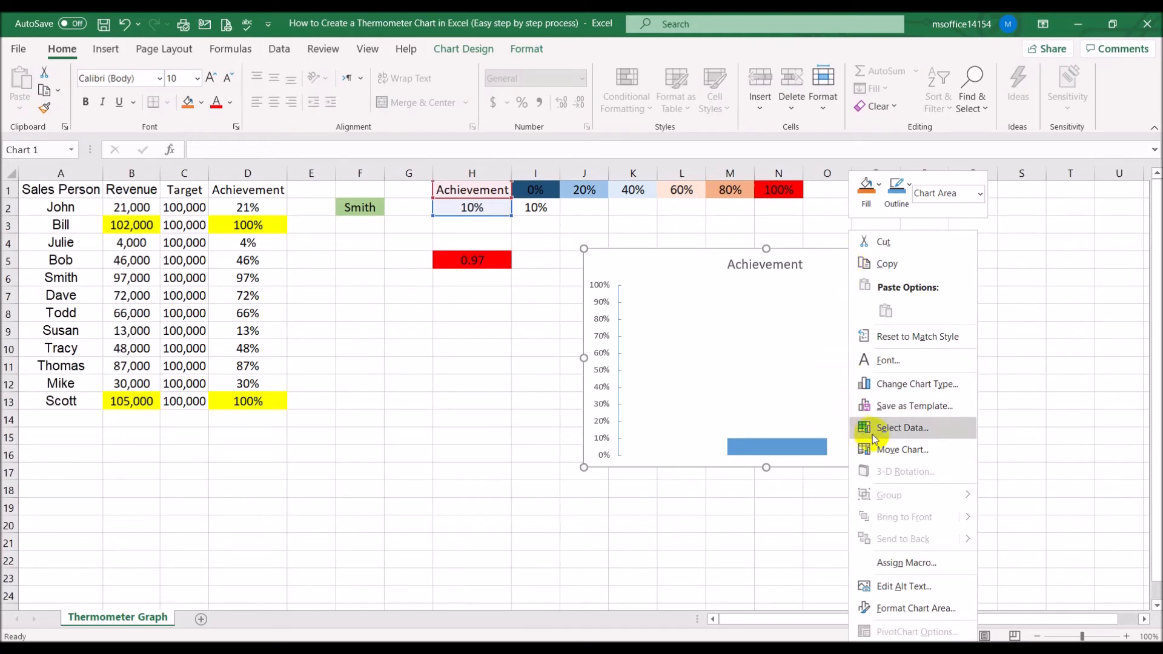
{"action": "left_click", "coordinate": [926, 430]}
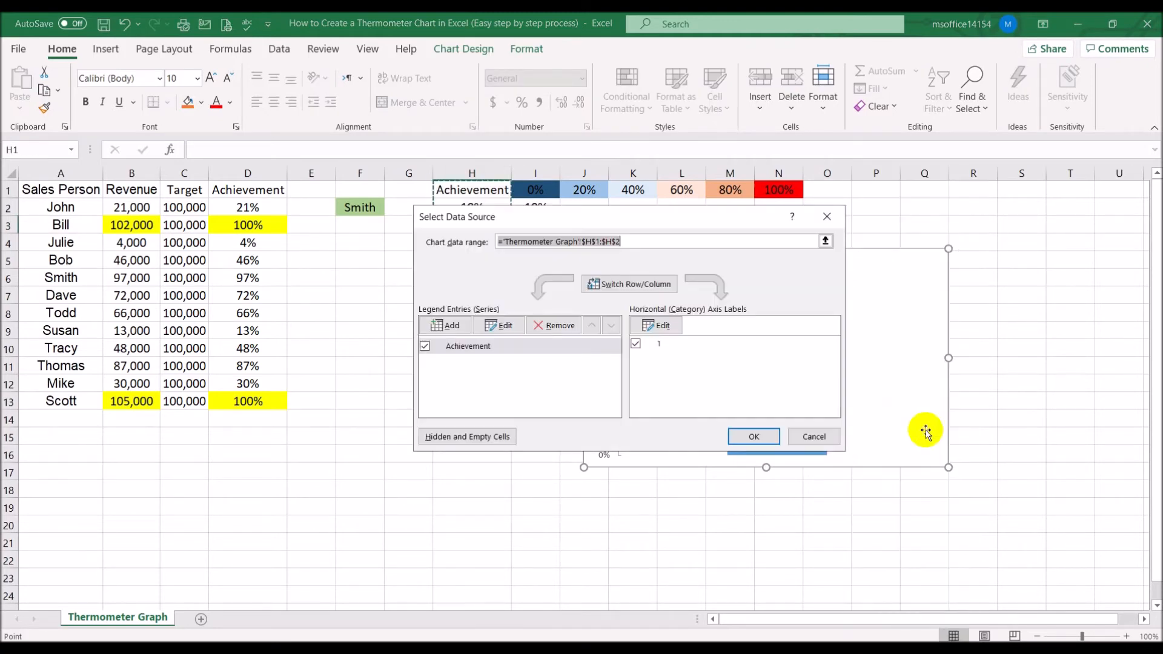
{"action": "left_click_drag", "start_coordinate": [616, 215], "coordinate": [711, 356]}
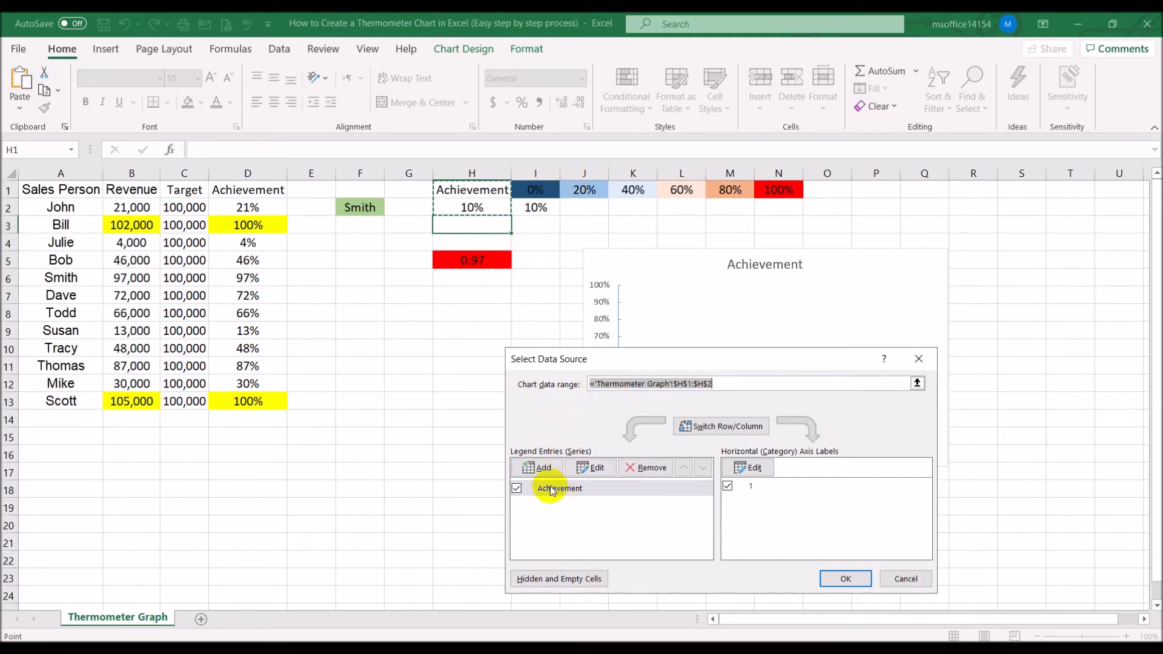
{"action": "left_click", "coordinate": [556, 467]}
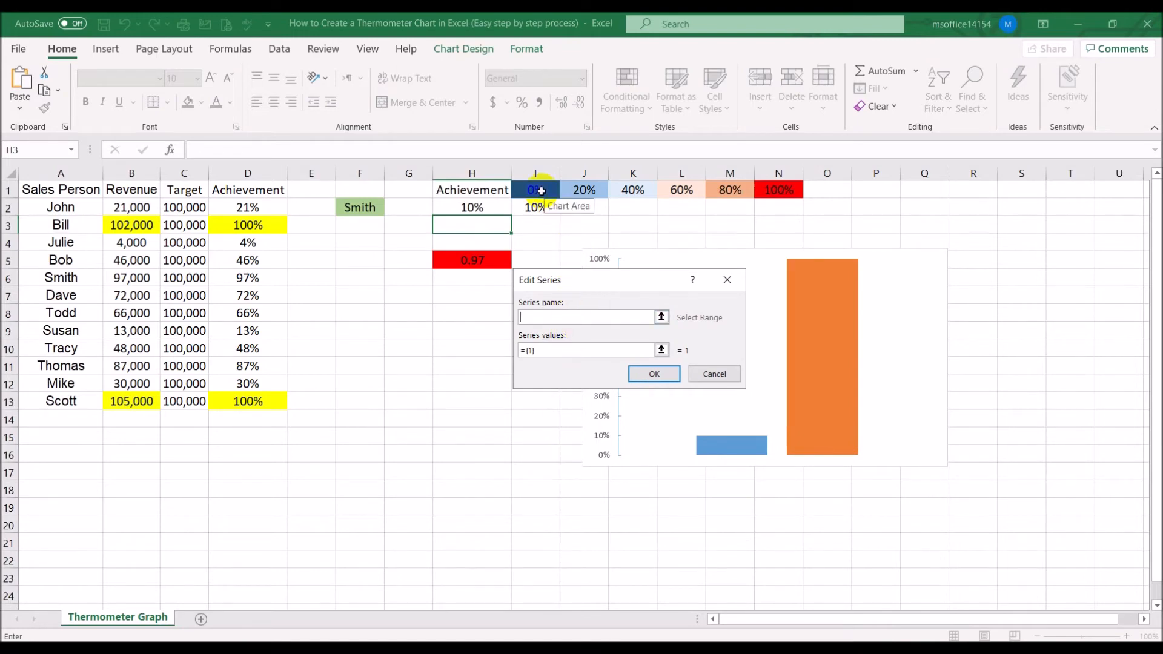
{"action": "left_click", "coordinate": [541, 191]}
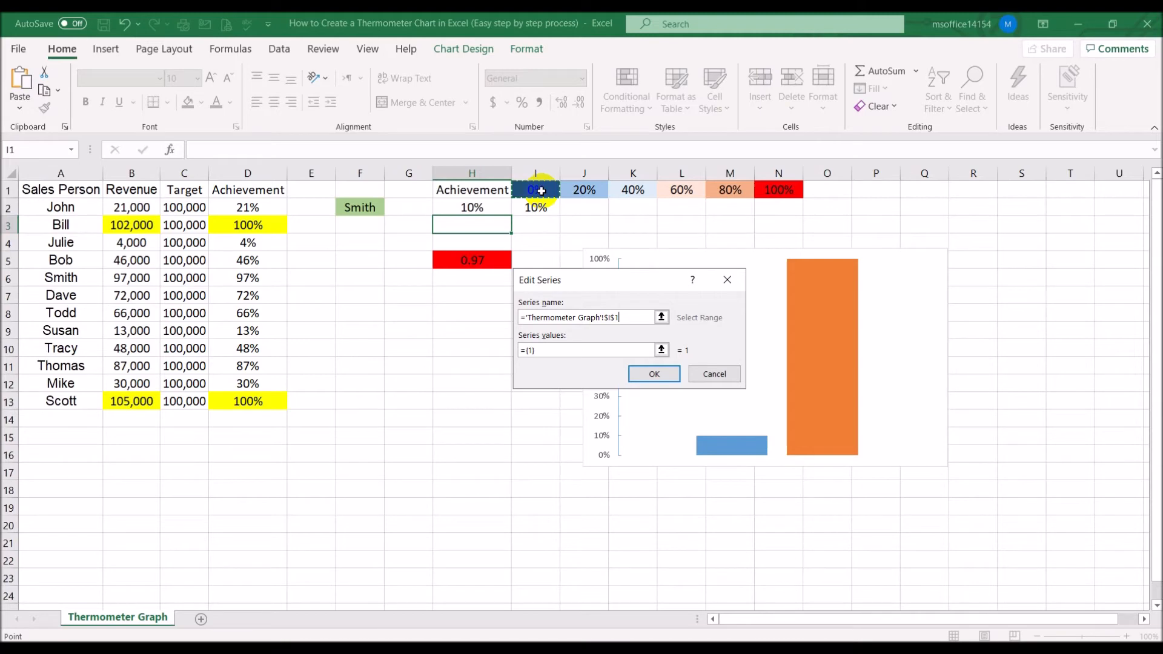
{"action": "left_click", "coordinate": [527, 351]}
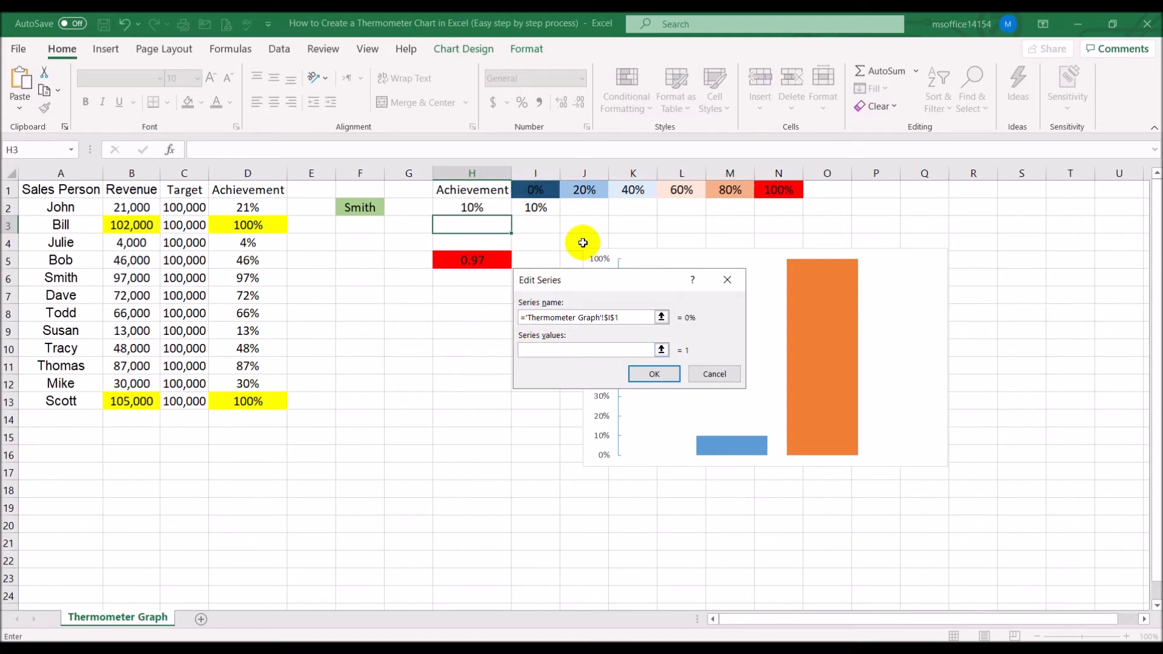
{"action": "left_click", "coordinate": [537, 207]}
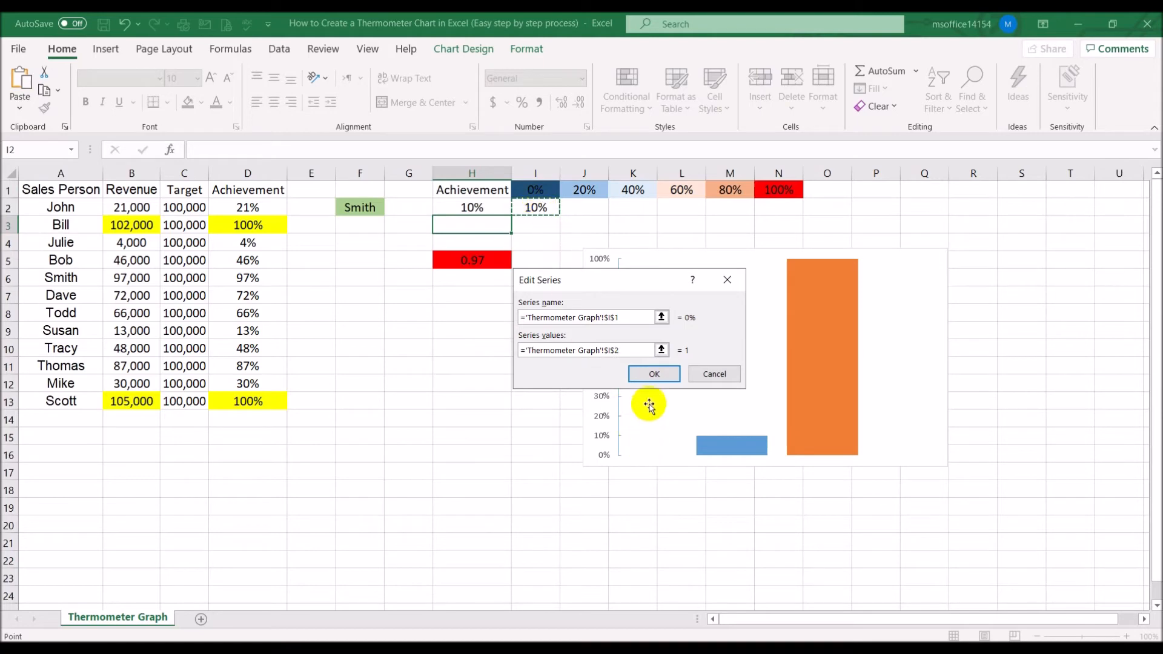
{"action": "left_click", "coordinate": [654, 373]}
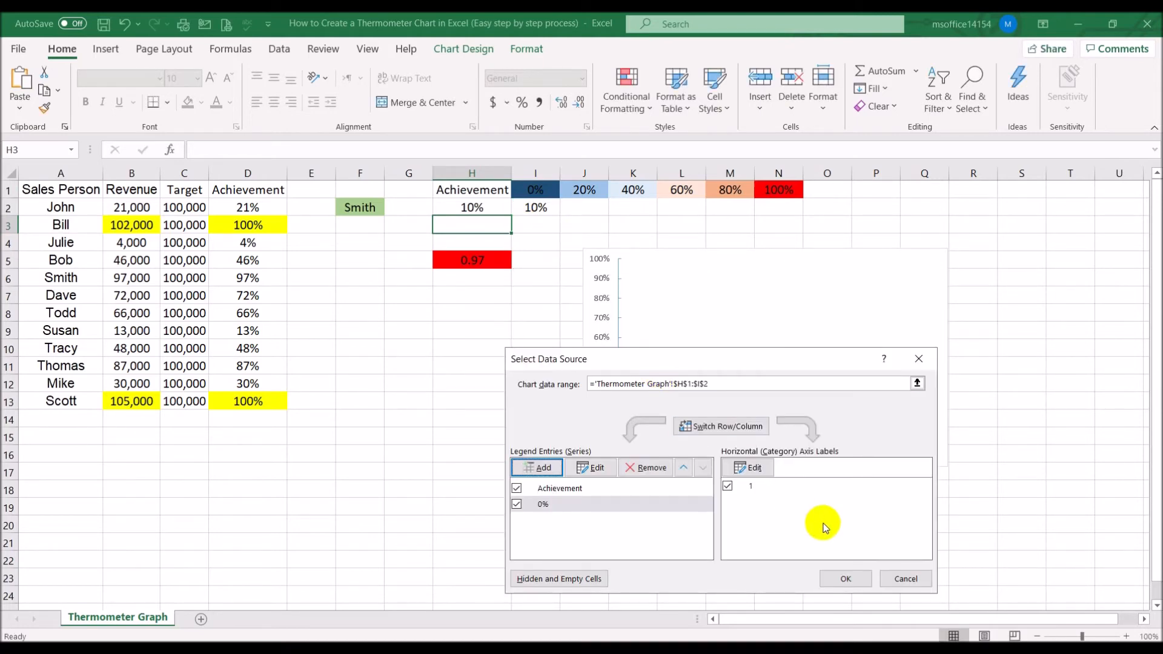
{"action": "left_click", "coordinate": [846, 579]}
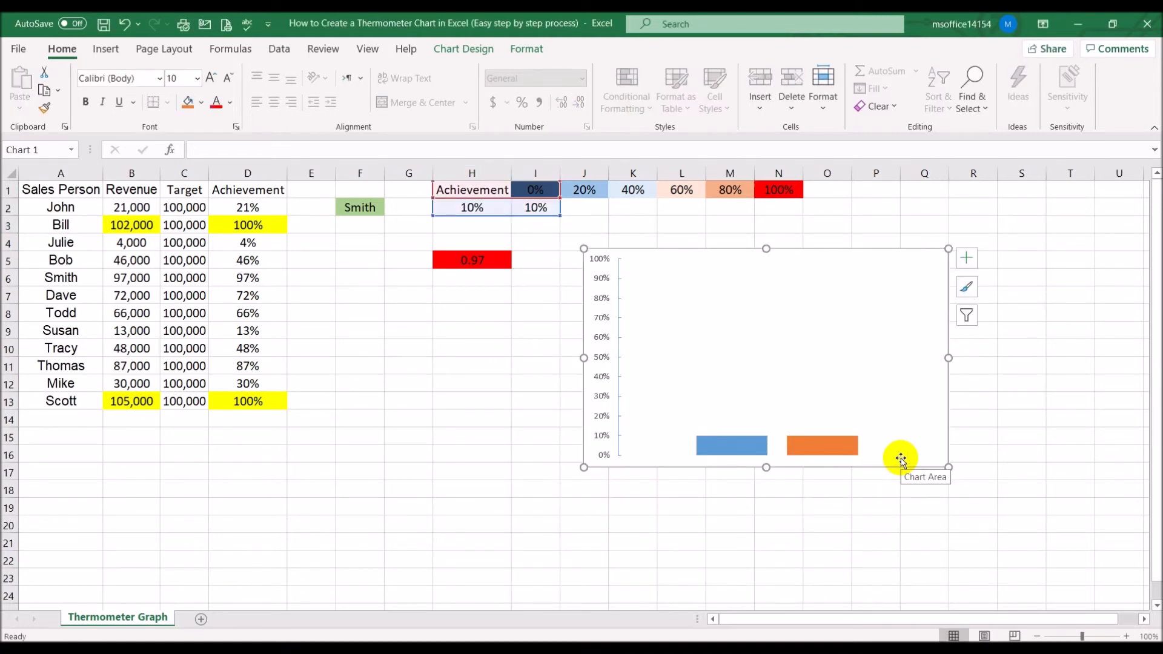
Format the new second series with no border line and a solid fill
{"action": "left_click", "coordinate": [827, 447]}
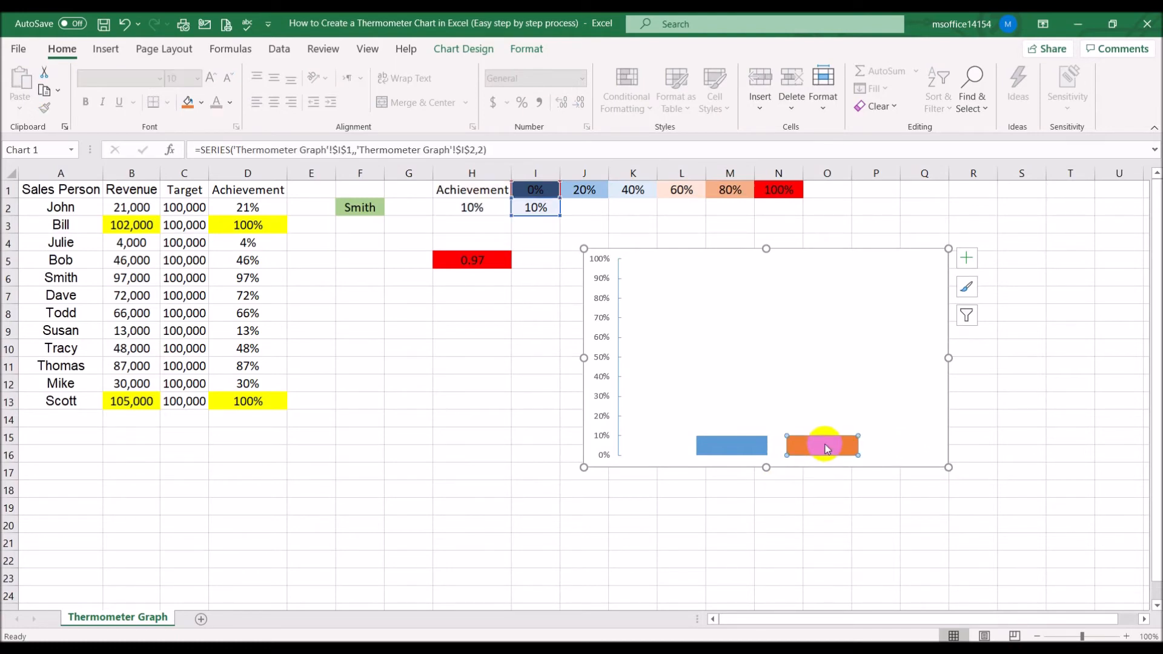
{"action": "right_click", "coordinate": [827, 447]}
{"action": "left_click", "coordinate": [893, 607]}
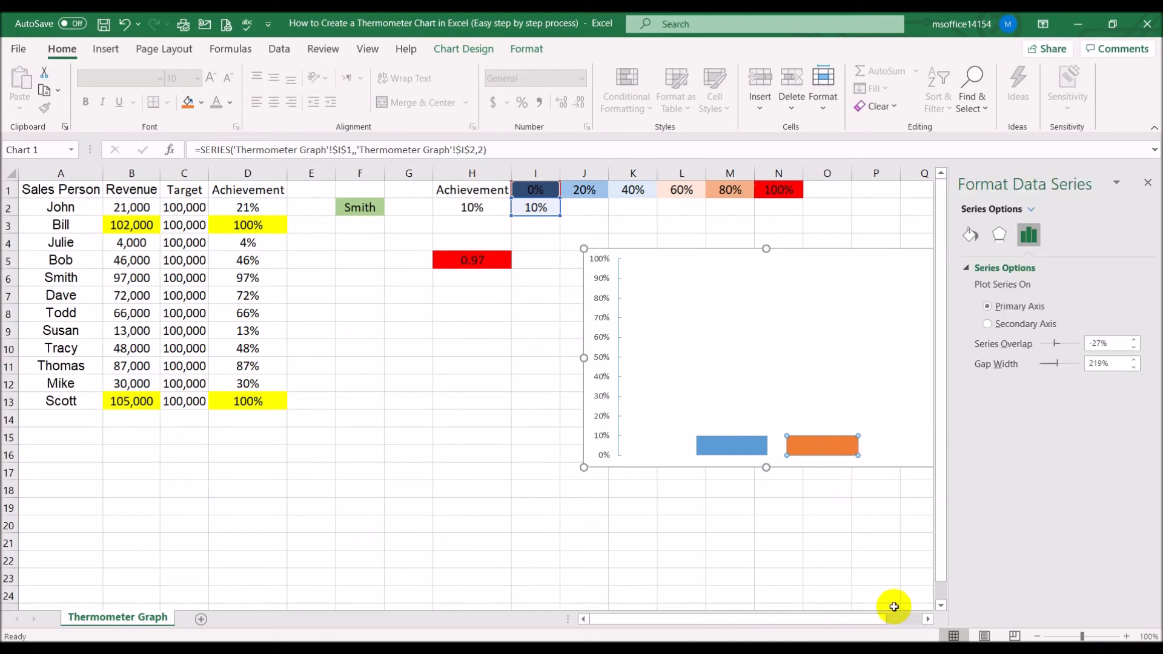
{"action": "left_click", "coordinate": [970, 235]}
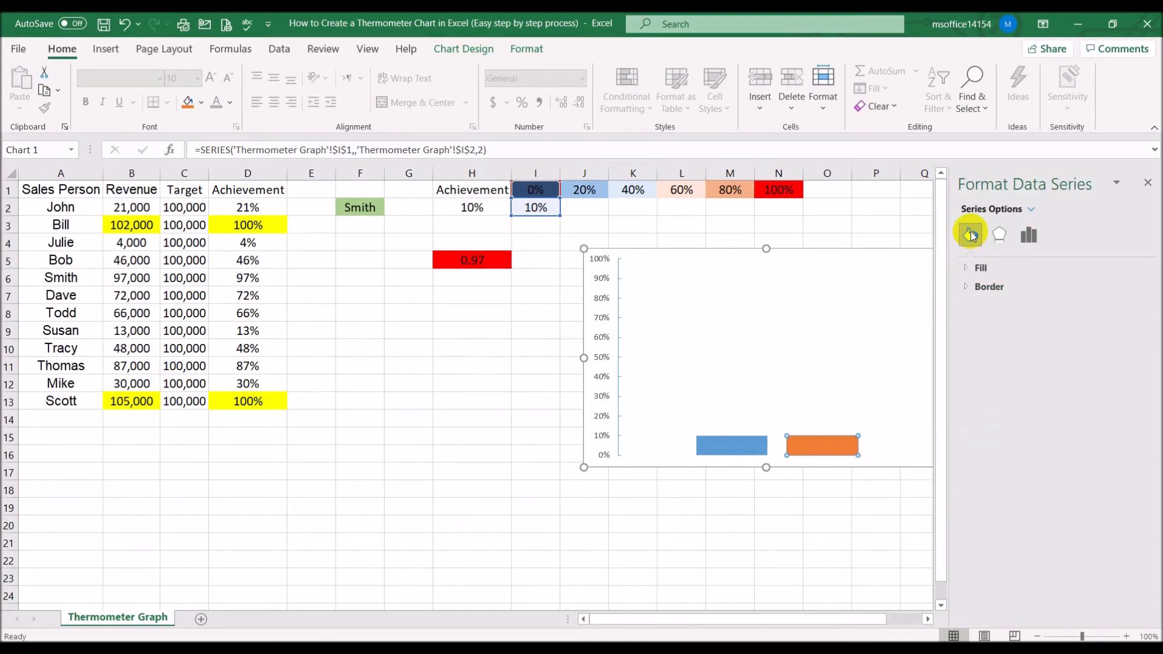
{"action": "left_click", "coordinate": [969, 286]}
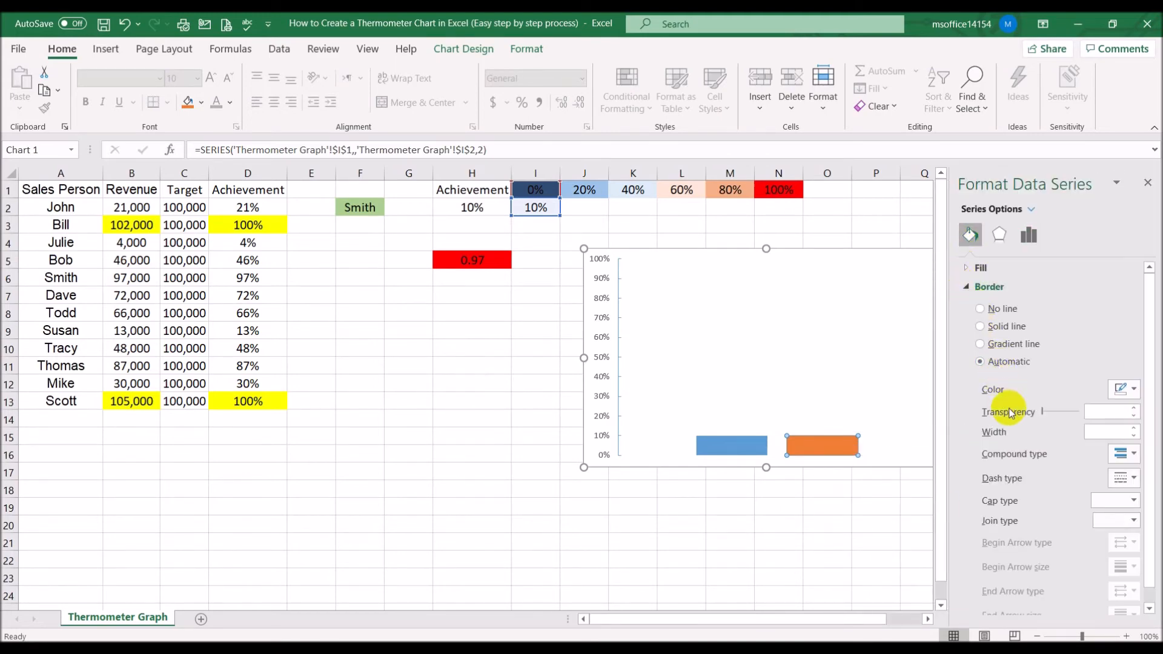
{"action": "left_click", "coordinate": [983, 308]}
{"action": "left_click", "coordinate": [967, 270]}
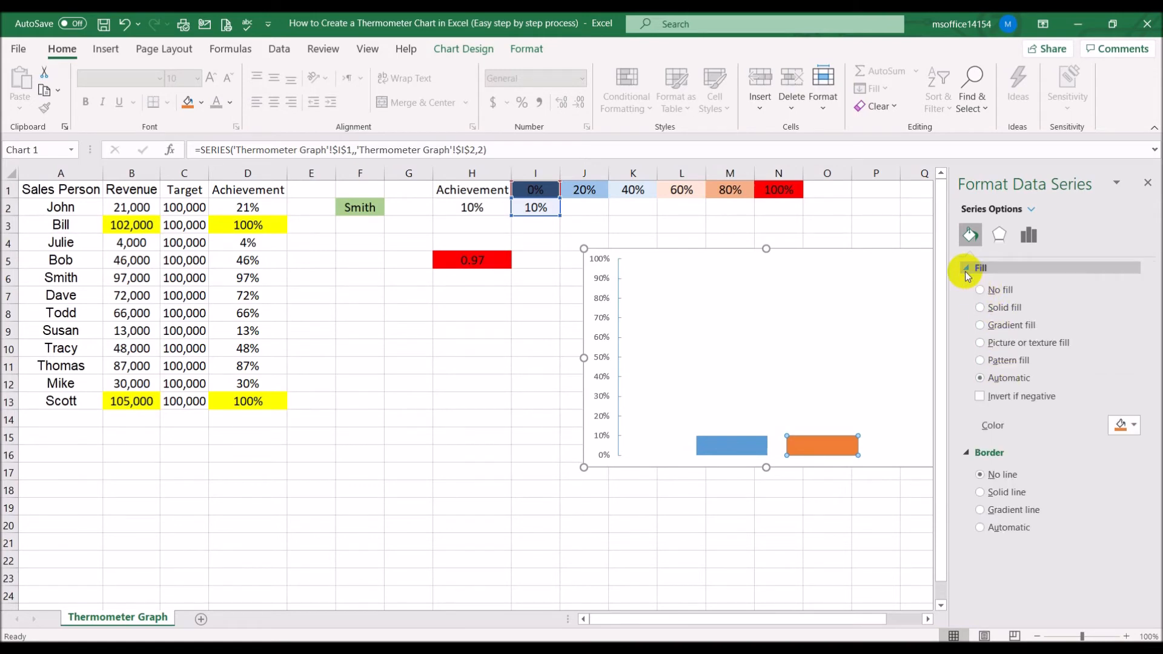
{"action": "left_click", "coordinate": [981, 308]}
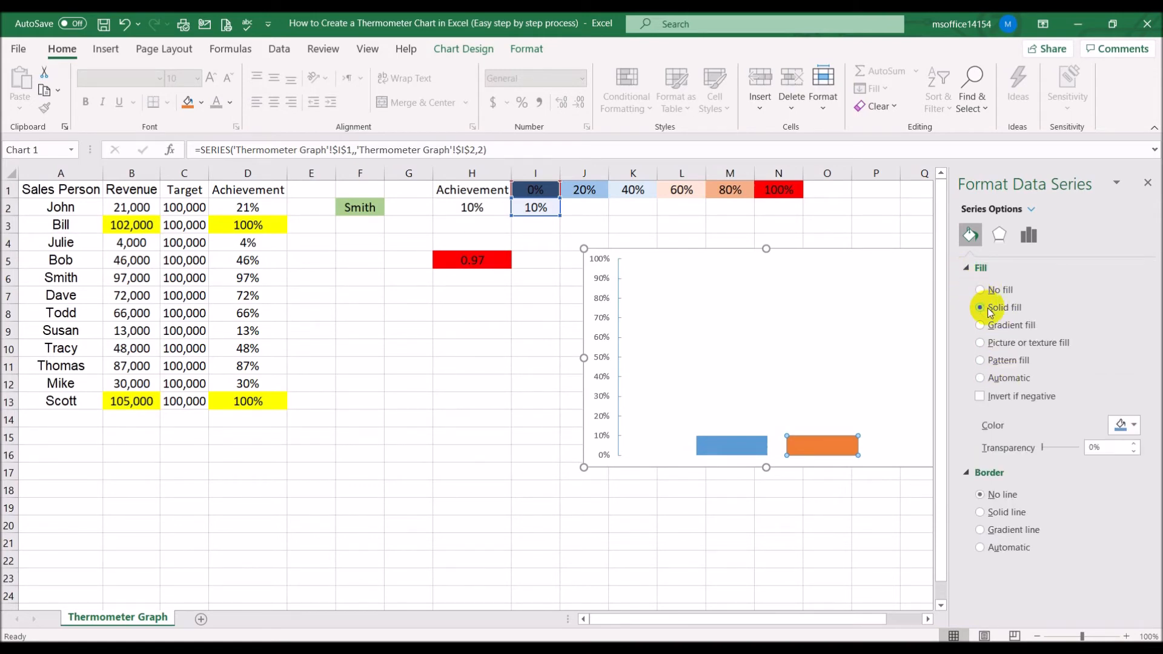
Set the fill color of the 0% series bar to dark blue
{"action": "left_click", "coordinate": [1134, 426]}
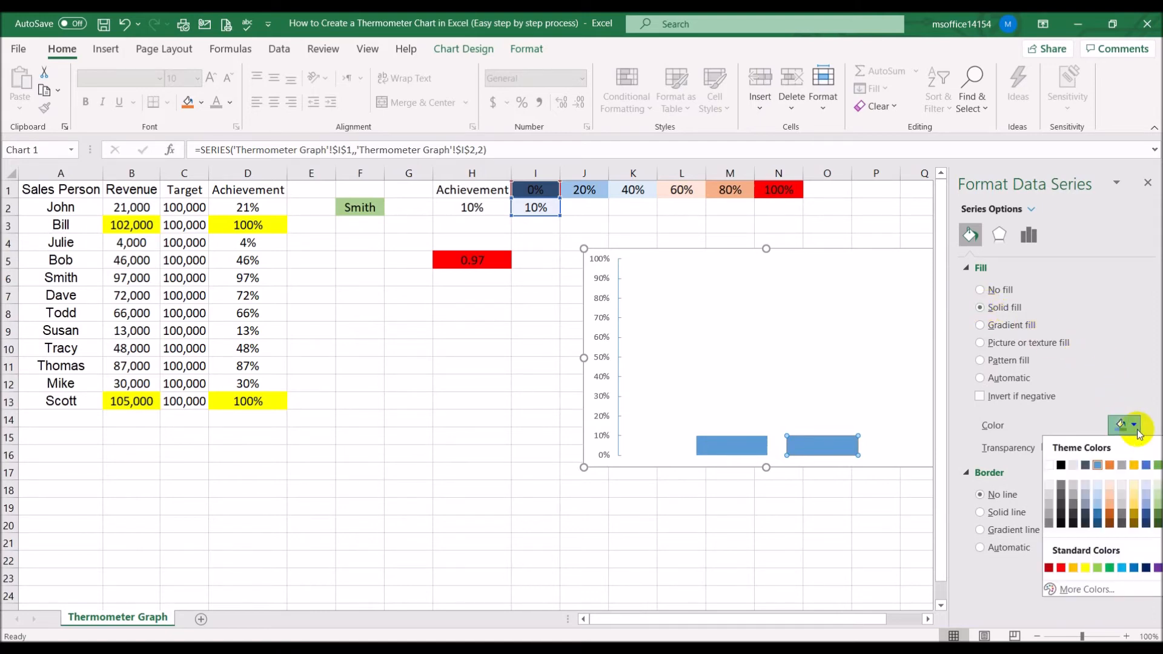
{"action": "left_click", "coordinate": [1097, 522]}
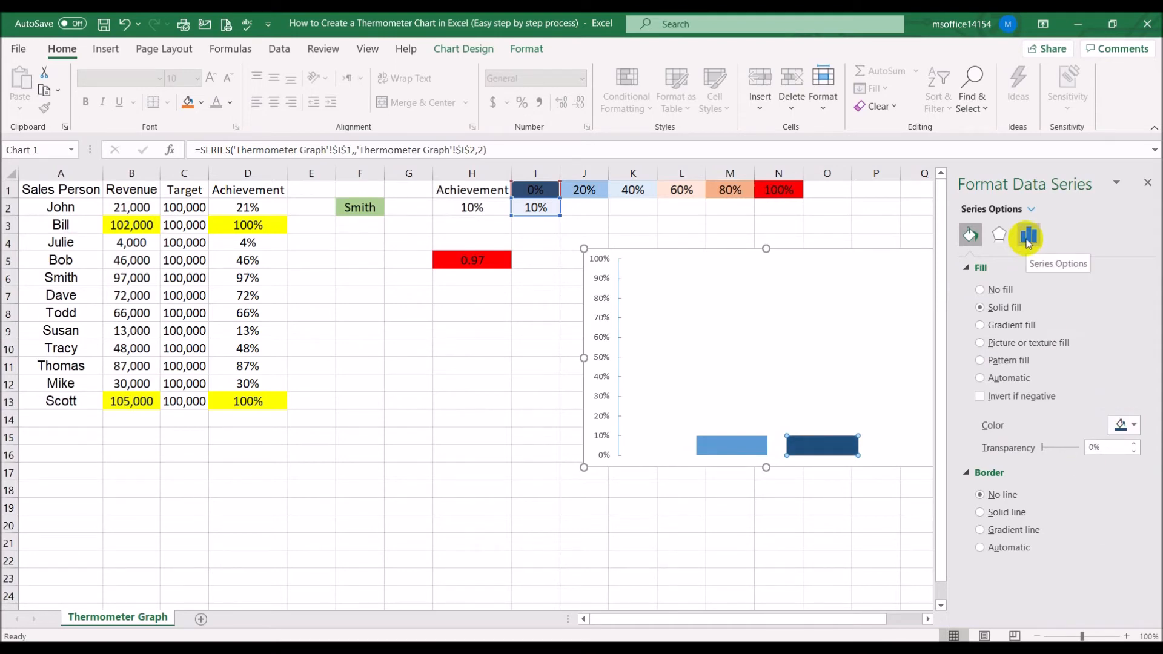
{"action": "left_click", "coordinate": [437, 420]}
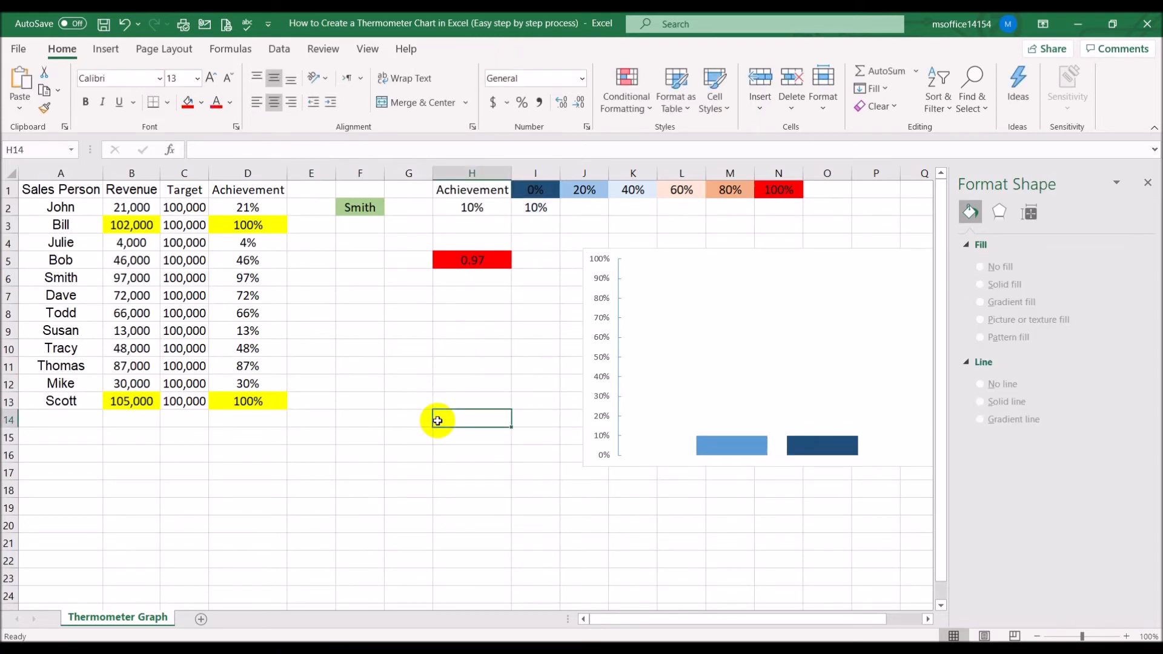
Add a chart series named from cell J1 with values from cell J2
{"action": "left_click", "coordinate": [649, 260]}
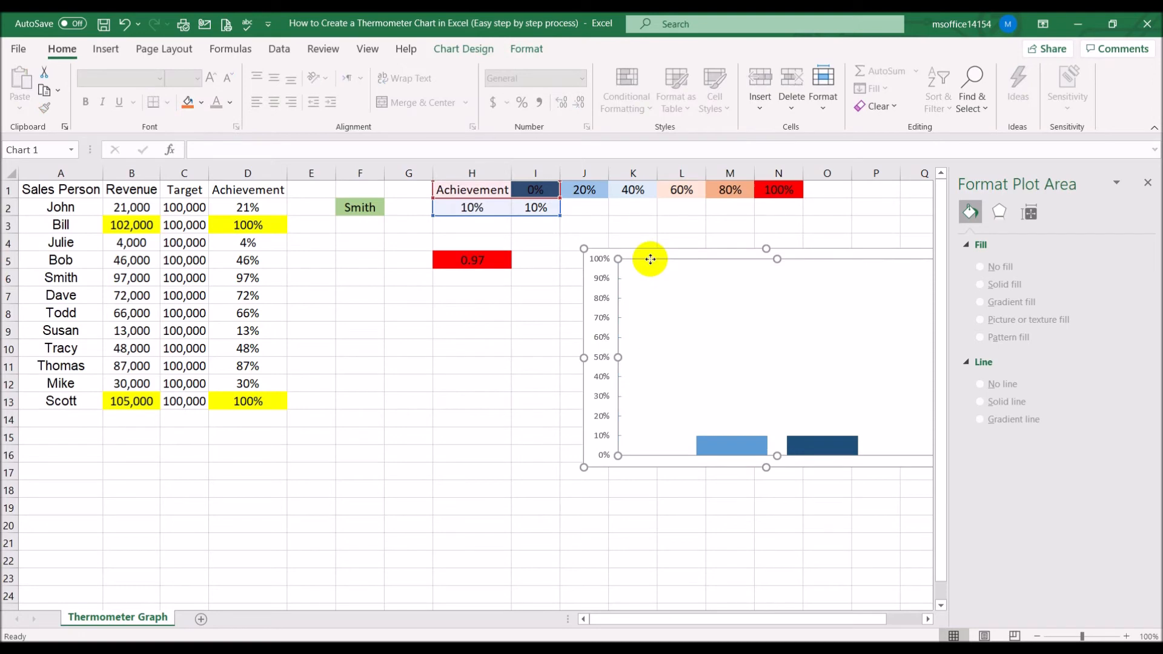
{"action": "right_click", "coordinate": [590, 272]}
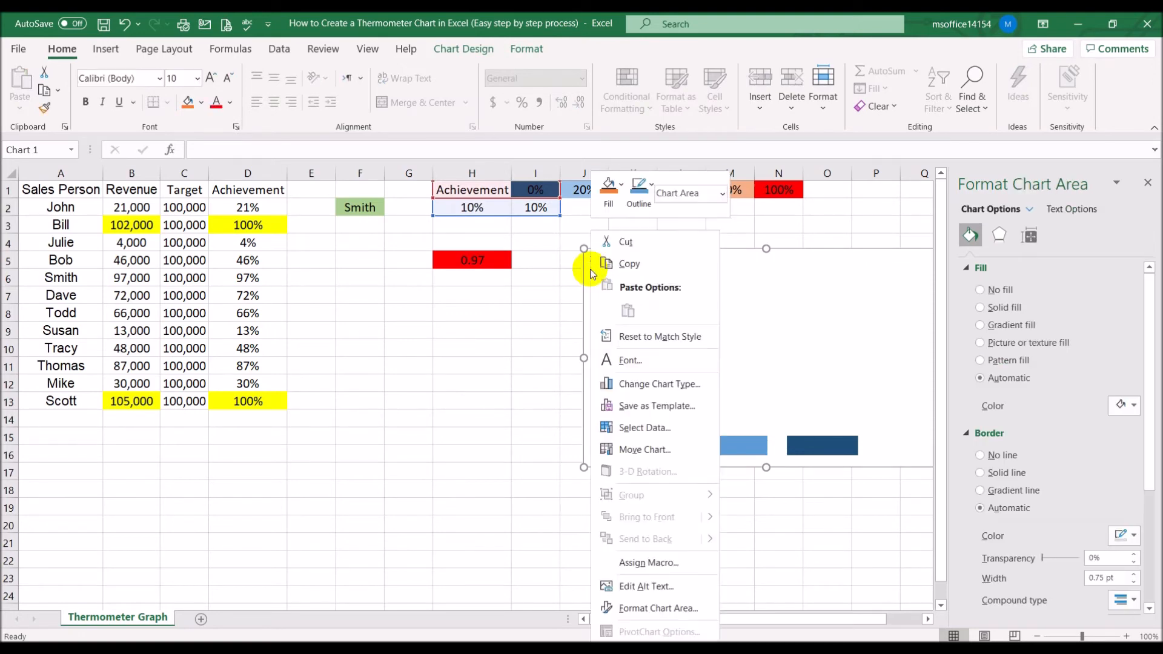
{"action": "left_click", "coordinate": [639, 430]}
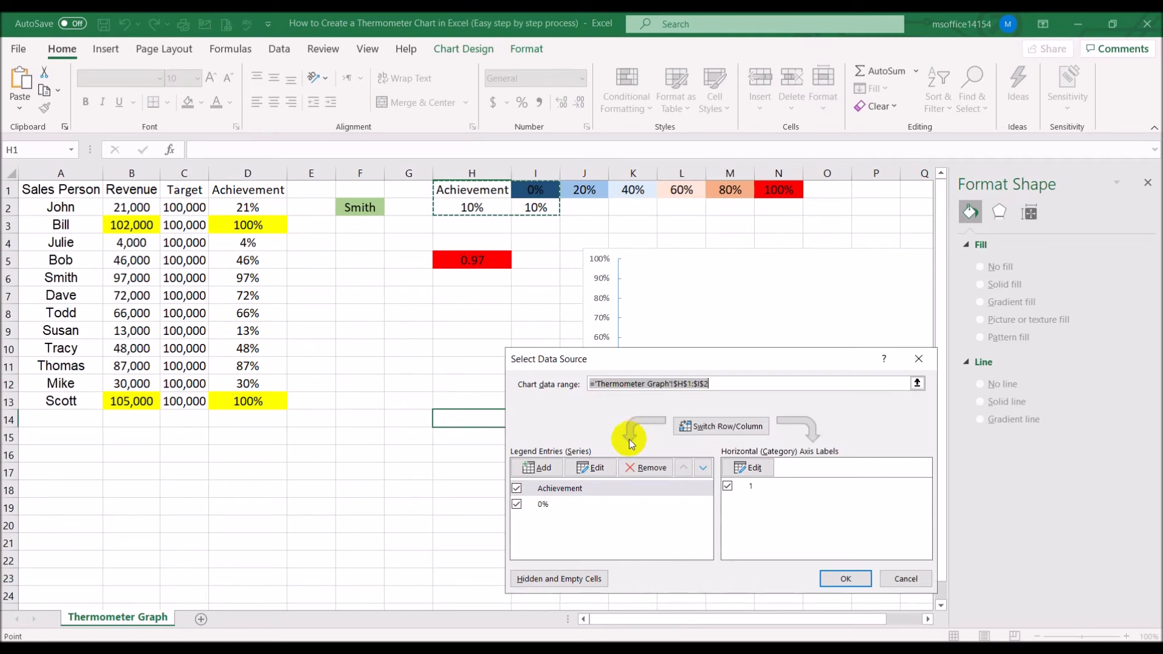
{"action": "left_click", "coordinate": [527, 467]}
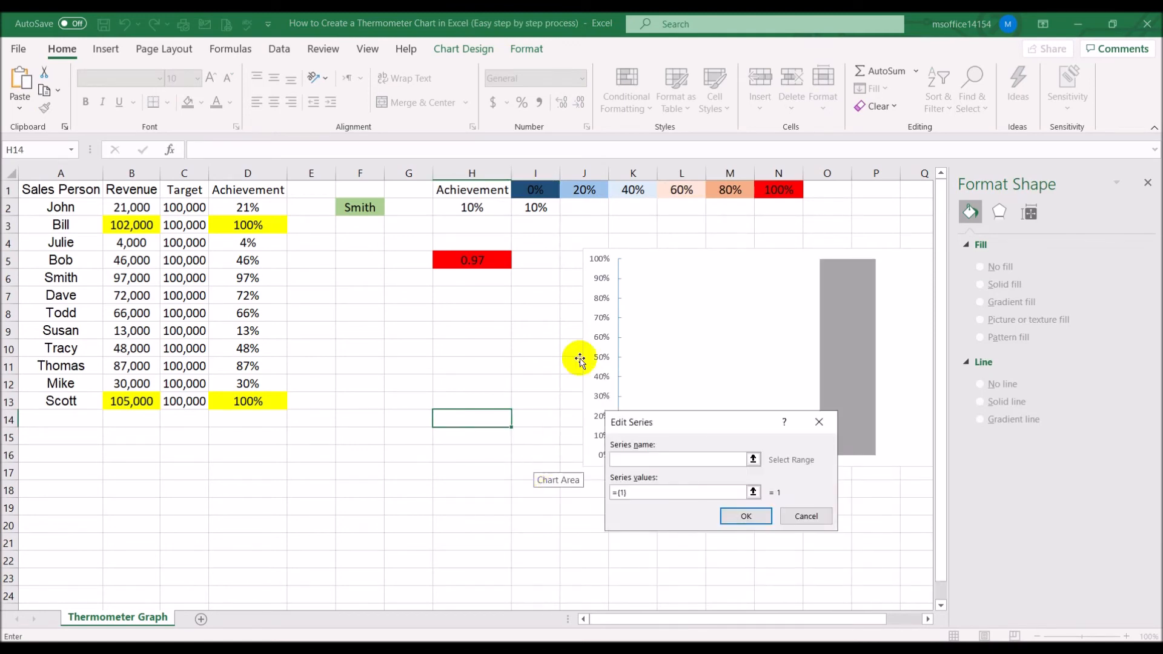
{"action": "left_click", "coordinate": [585, 188]}
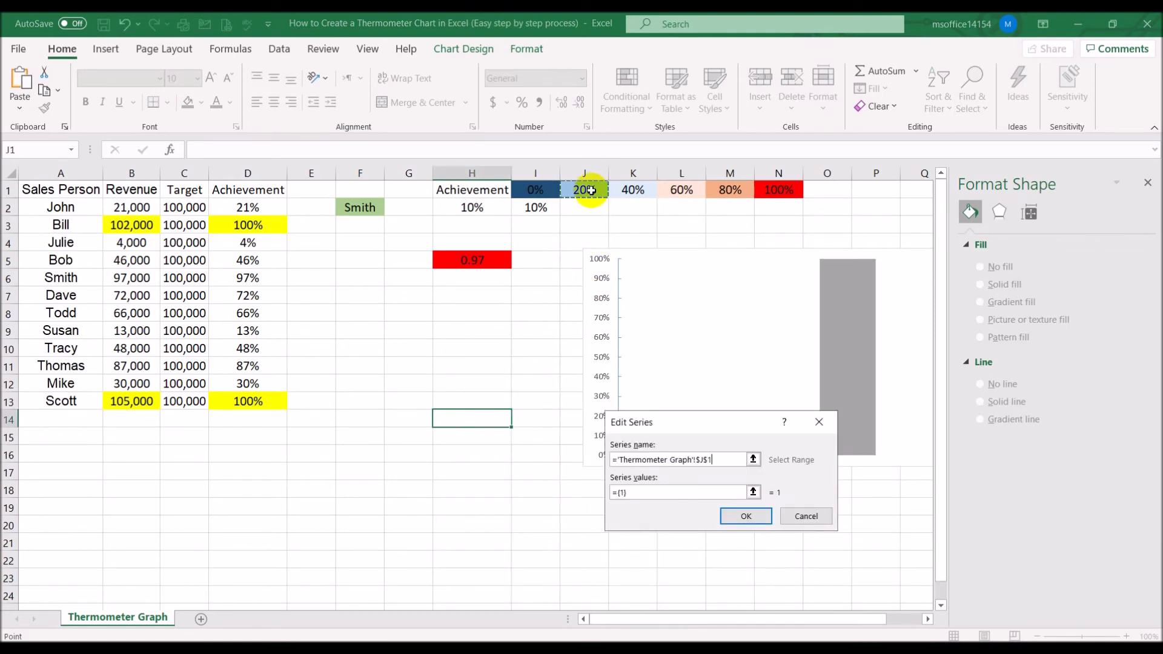
{"action": "left_click", "coordinate": [686, 496]}
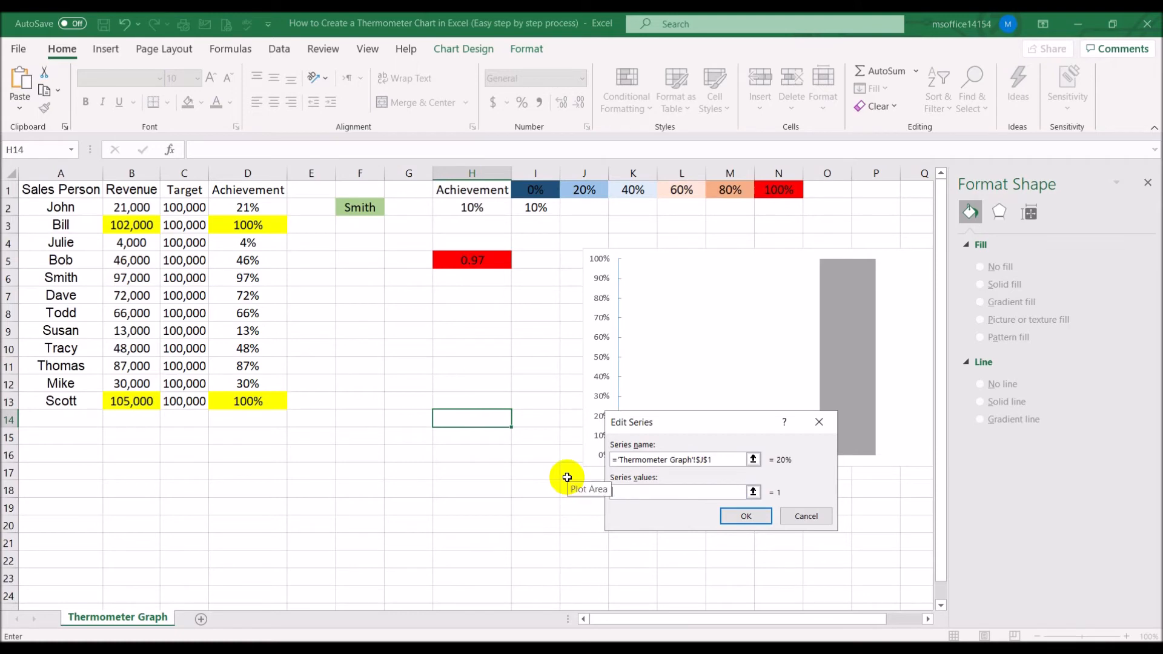
{"action": "left_click", "coordinate": [584, 208]}
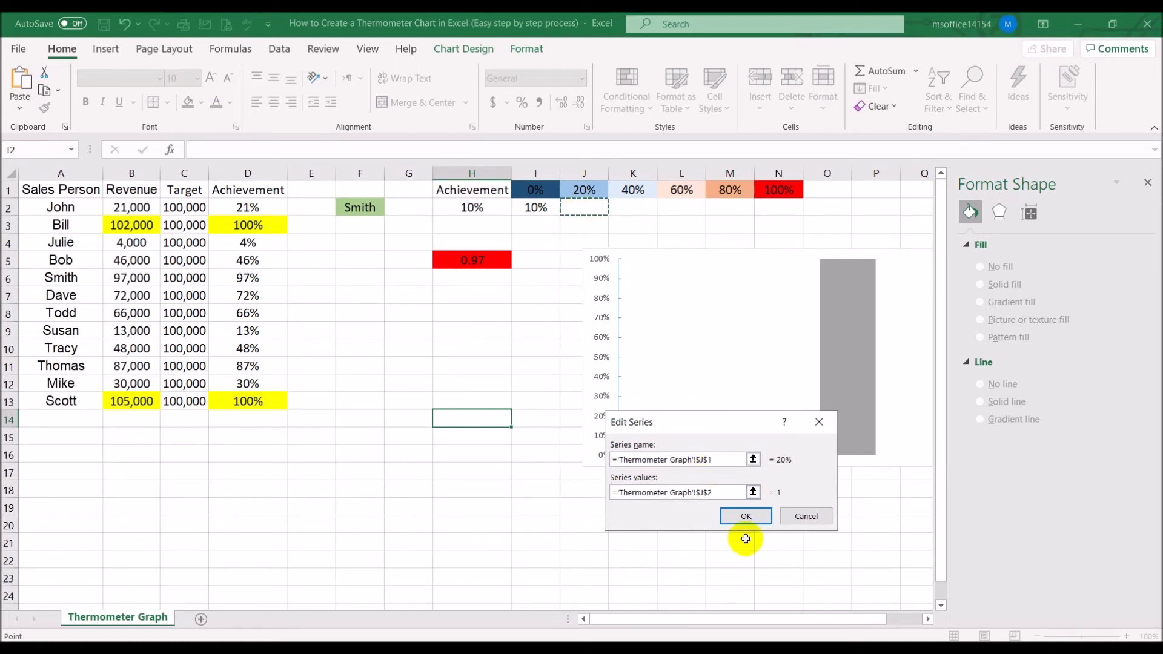
{"action": "left_click", "coordinate": [740, 514]}
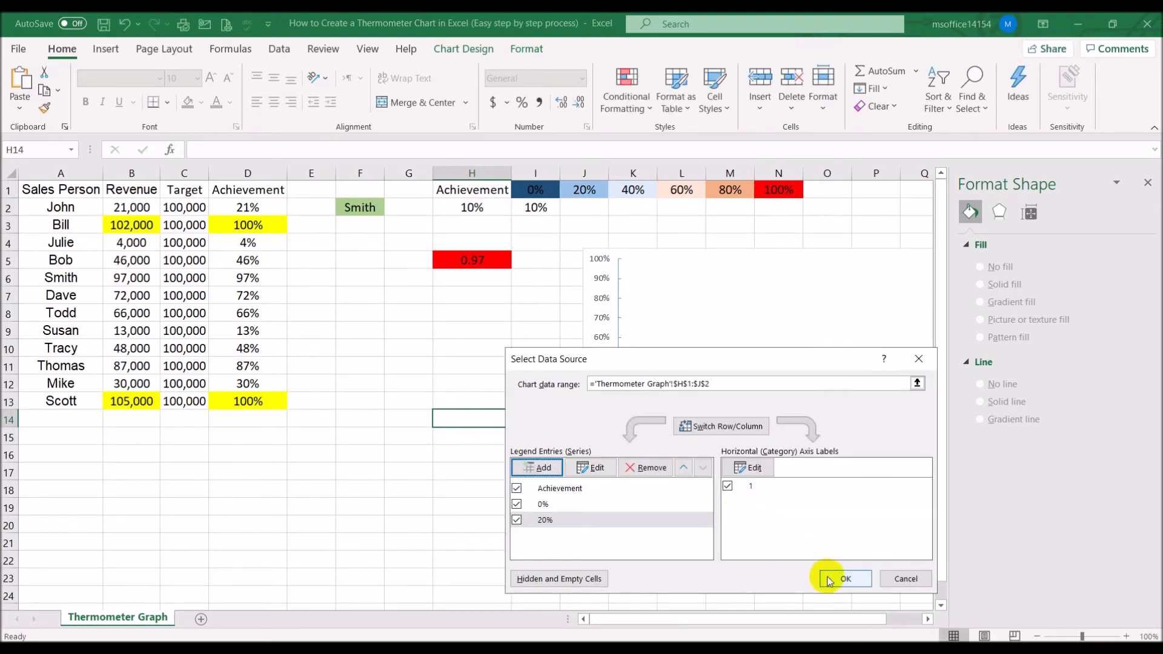
{"action": "left_click", "coordinate": [845, 579]}
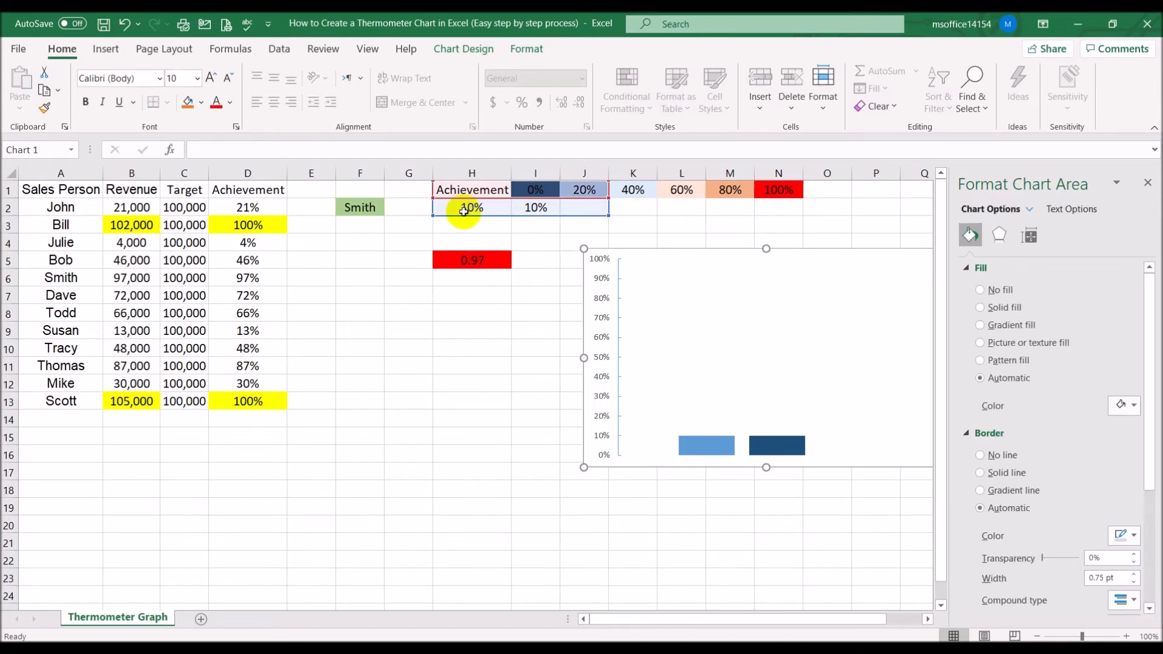
Enter 20% in cell H2 as the test achievement value
{"action": "left_click", "coordinate": [464, 209]}
{"action": "type", "text": "20"}
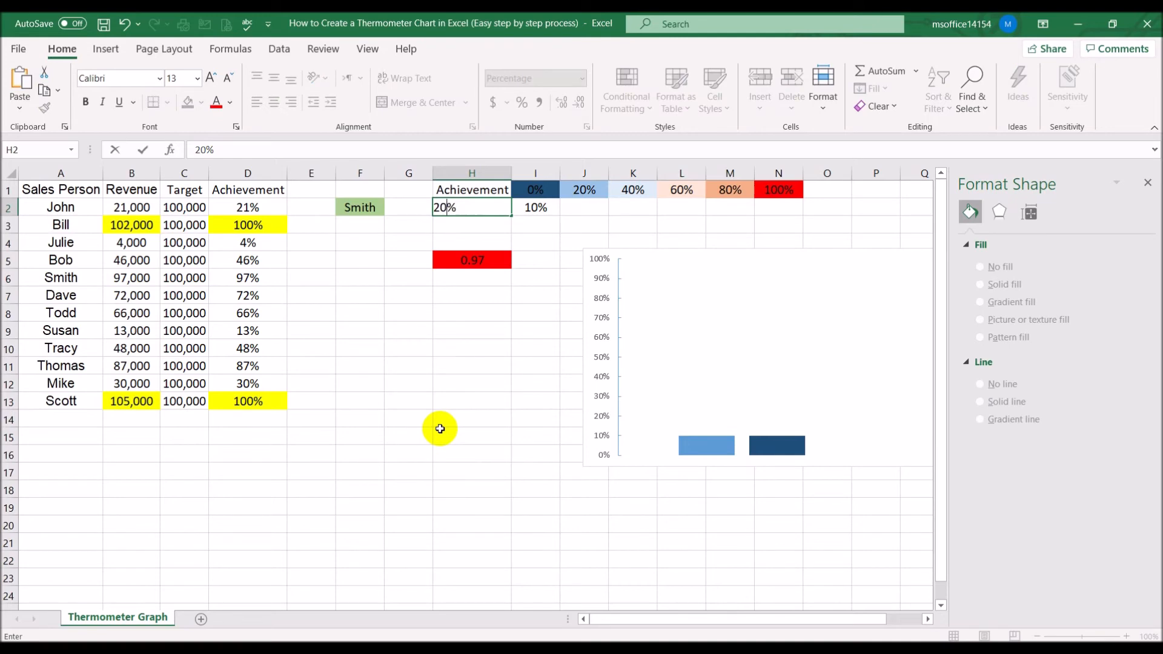
{"action": "key", "text": "Return"}
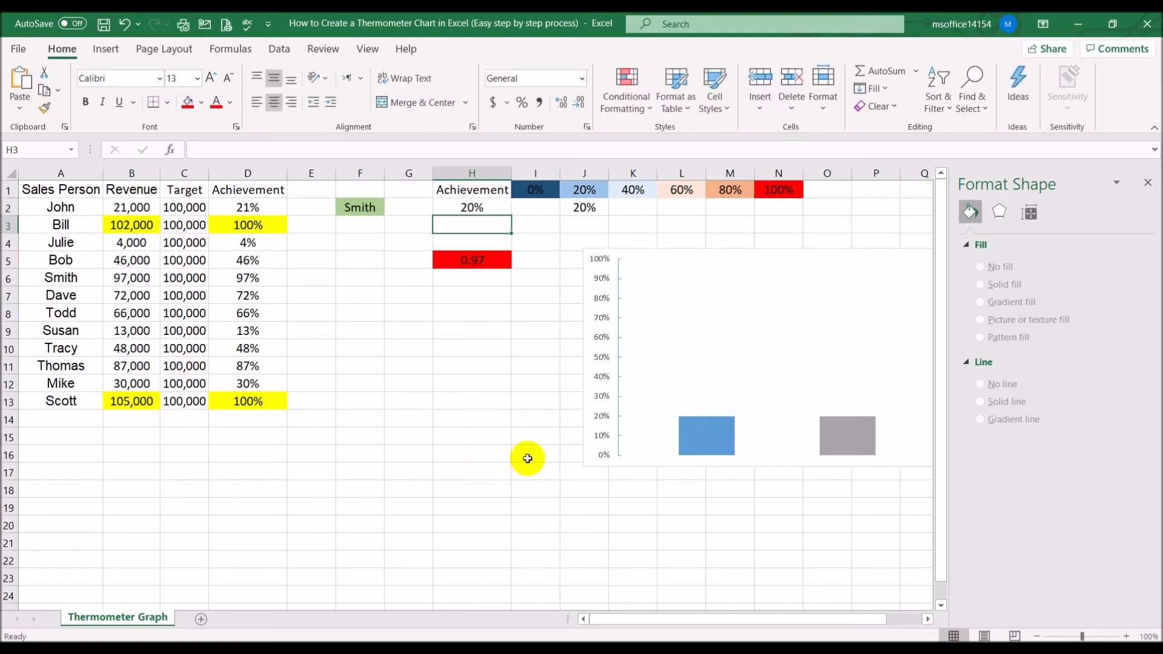
Format the 20% series bar with no border line and a light blue solid fill
{"action": "left_click", "coordinate": [849, 423]}
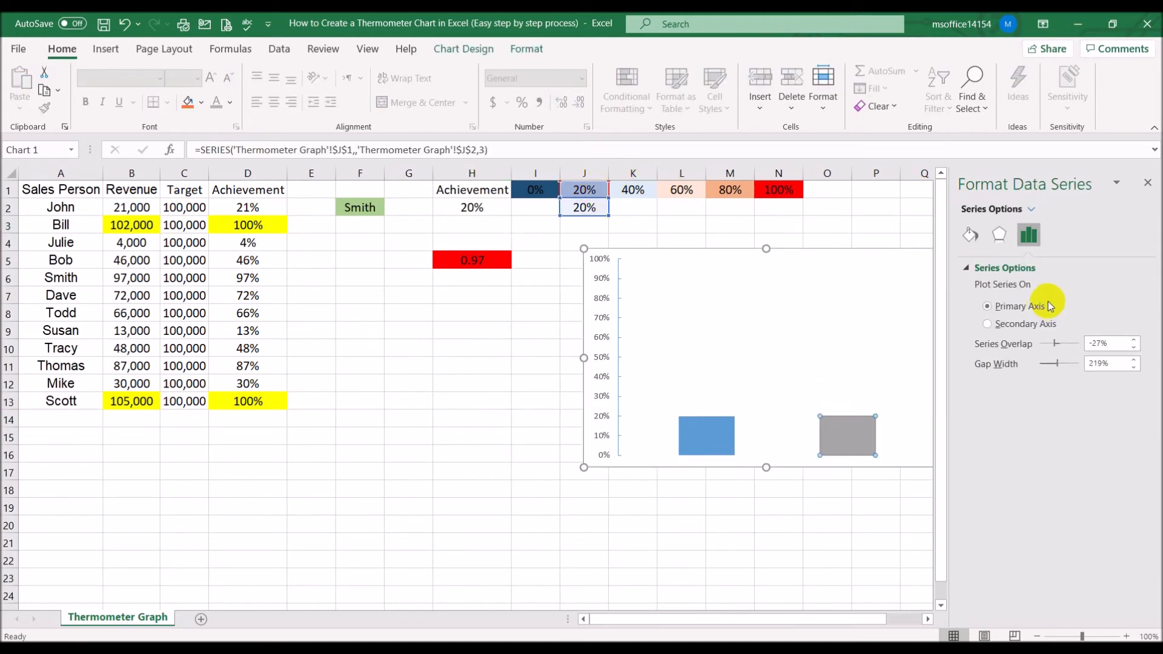
{"action": "left_click", "coordinate": [970, 235]}
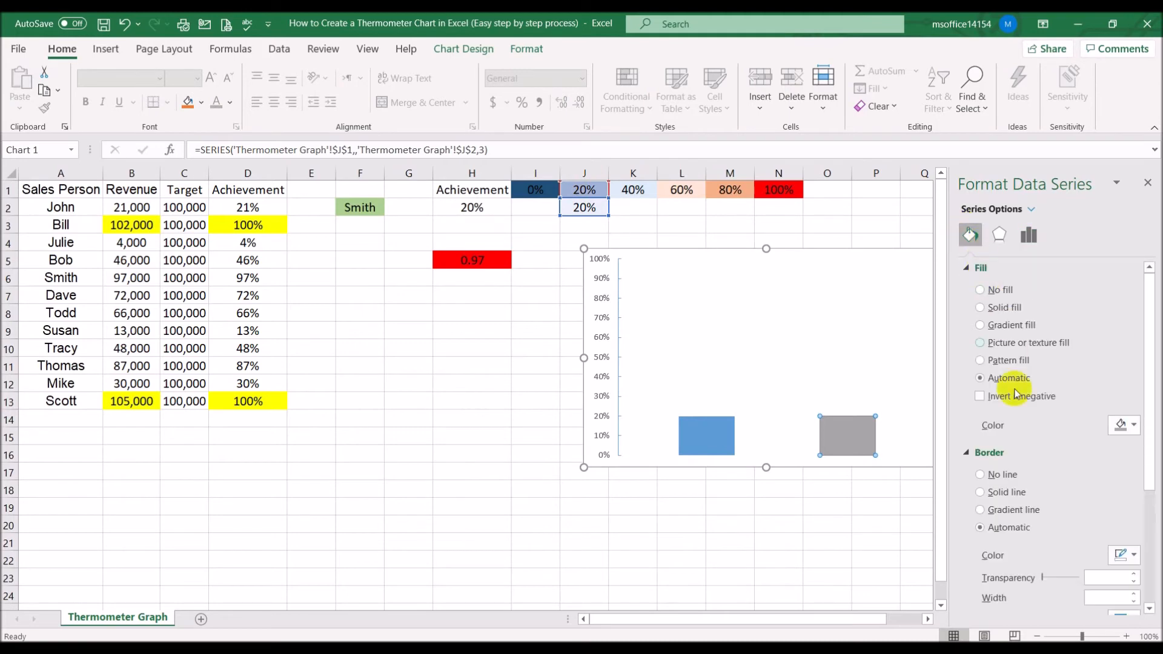
{"action": "left_click", "coordinate": [1003, 475]}
{"action": "left_click", "coordinate": [1006, 309]}
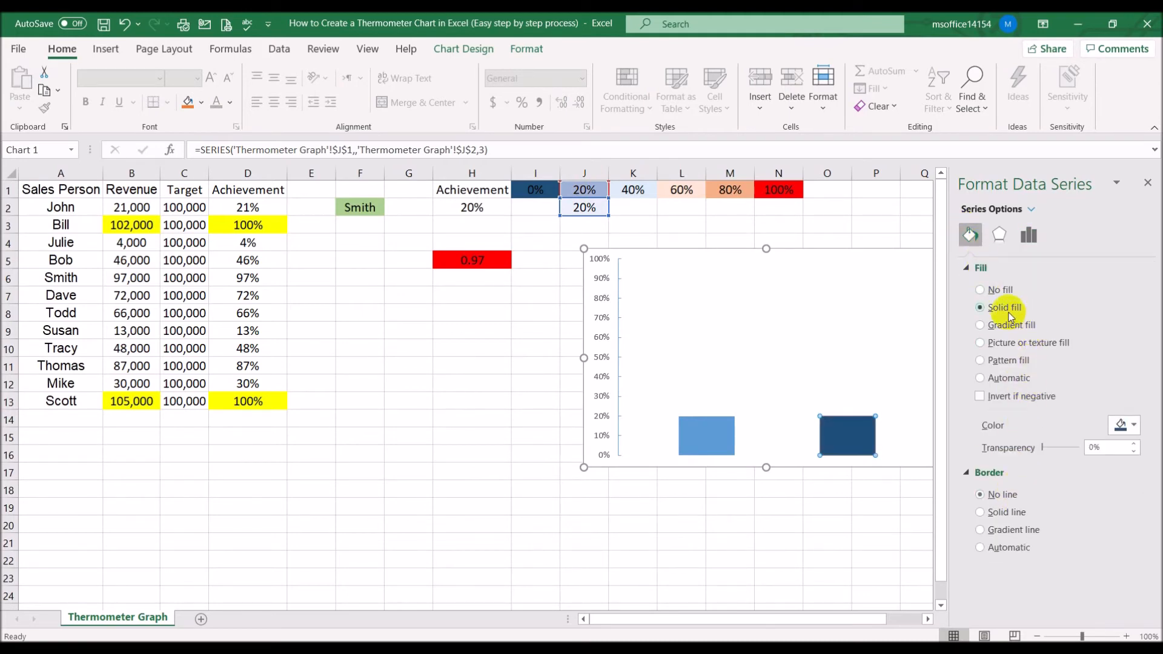
{"action": "left_click", "coordinate": [1133, 425]}
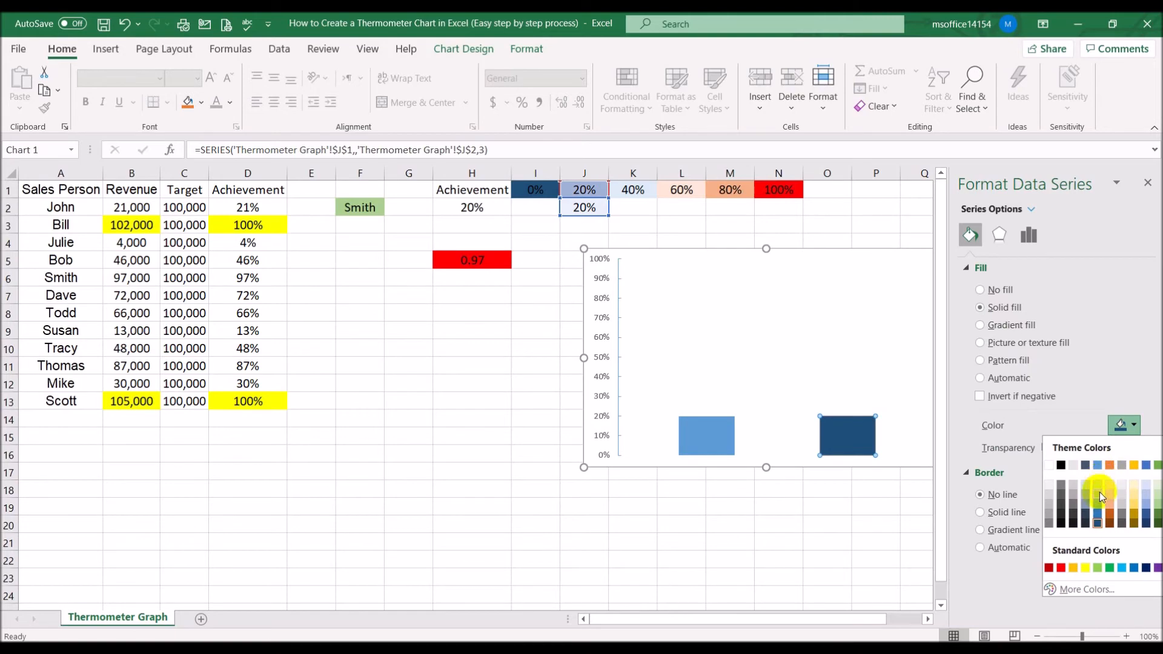
{"action": "left_click", "coordinate": [1097, 504]}
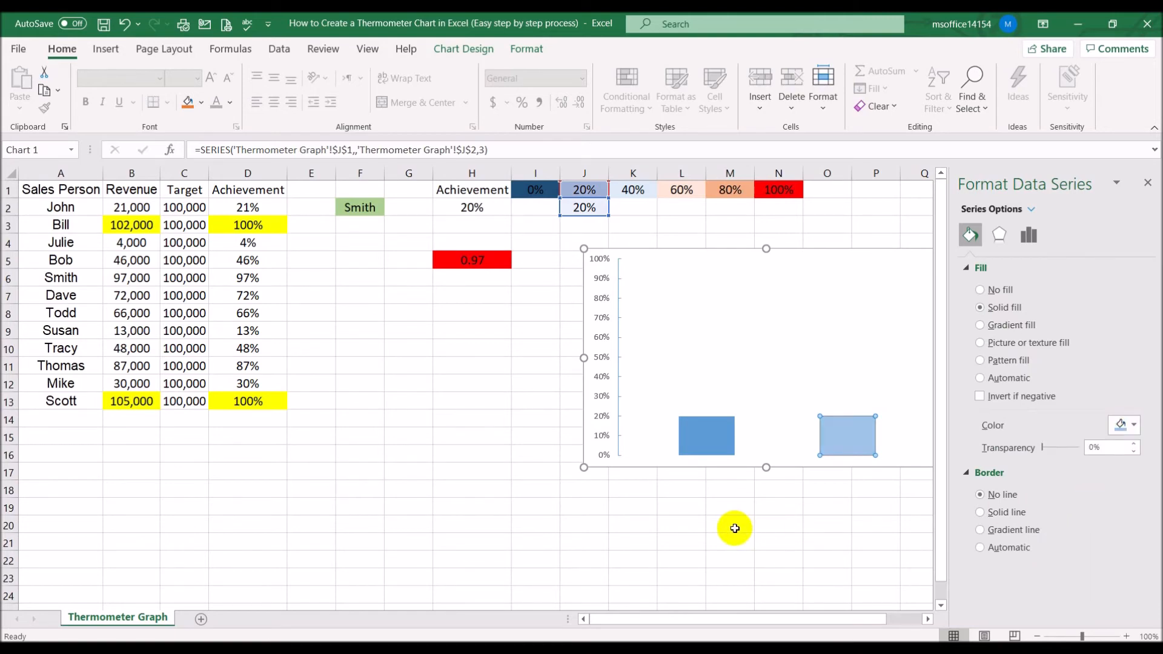
{"action": "left_click", "coordinate": [692, 554]}
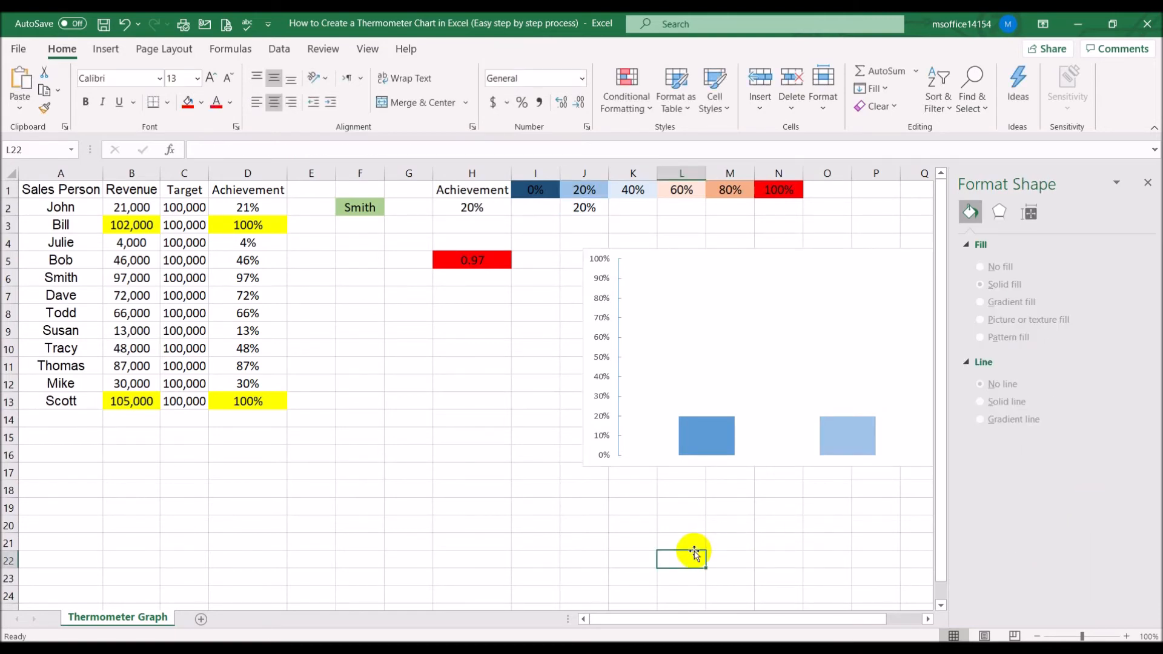
{"action": "left_click", "coordinate": [589, 271]}
{"action": "right_click", "coordinate": [589, 270]}
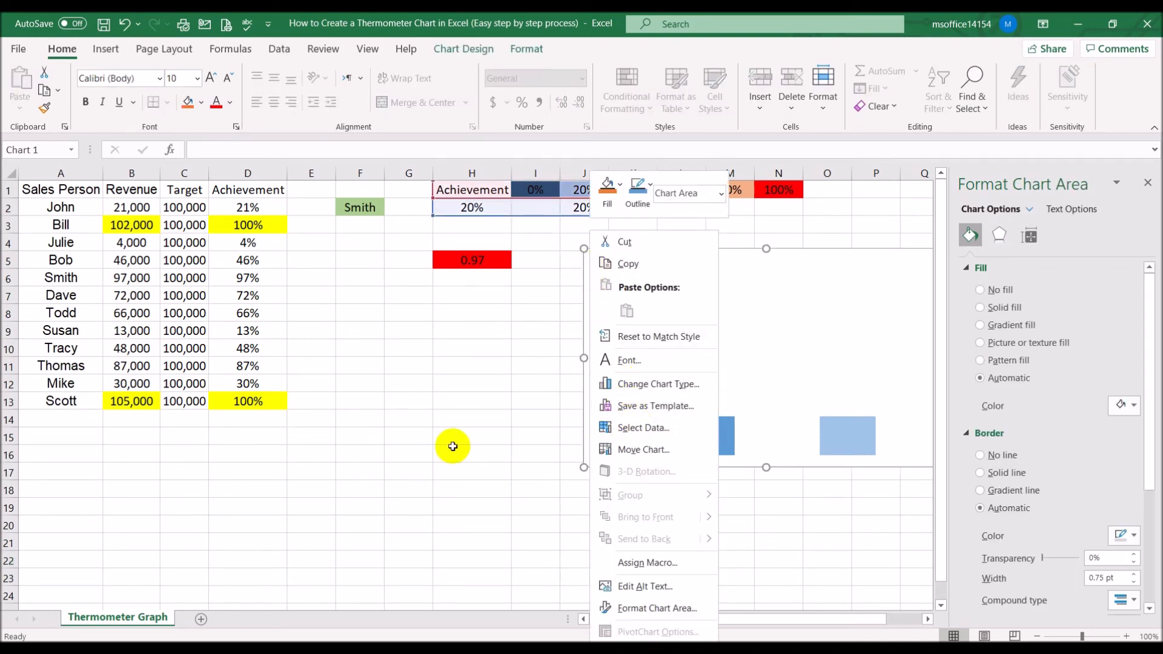
{"action": "key", "text": "Escape"}
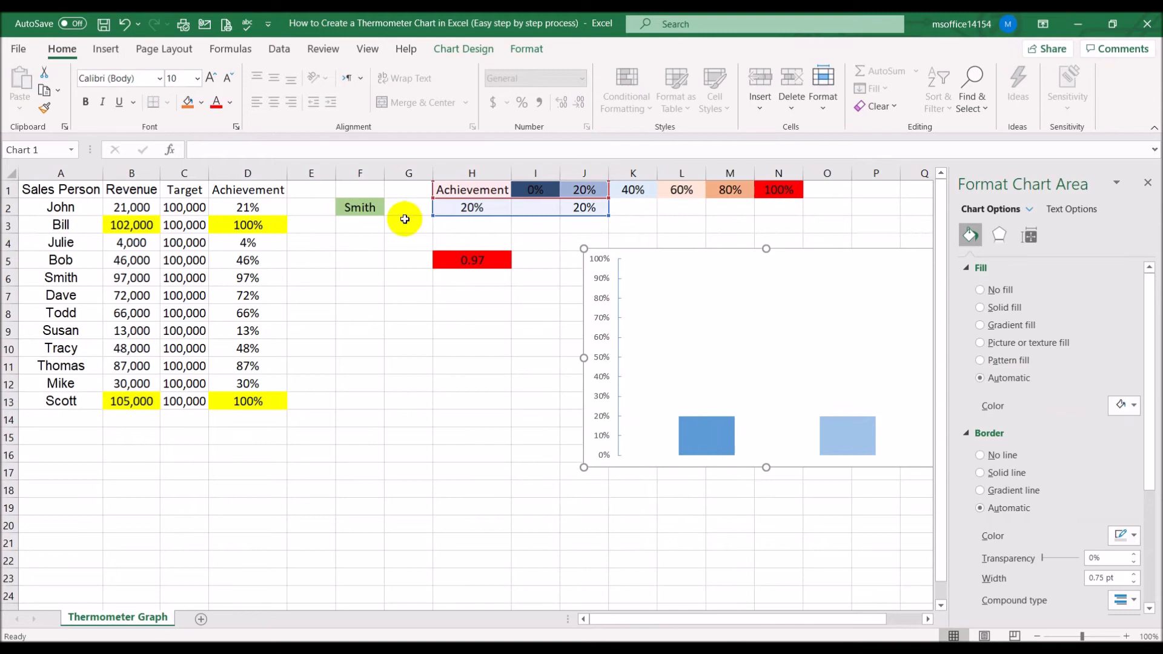
Enter 40% in cell H2 as the test achievement value
{"action": "left_click", "coordinate": [456, 210]}
{"action": "type", "text": "40"}
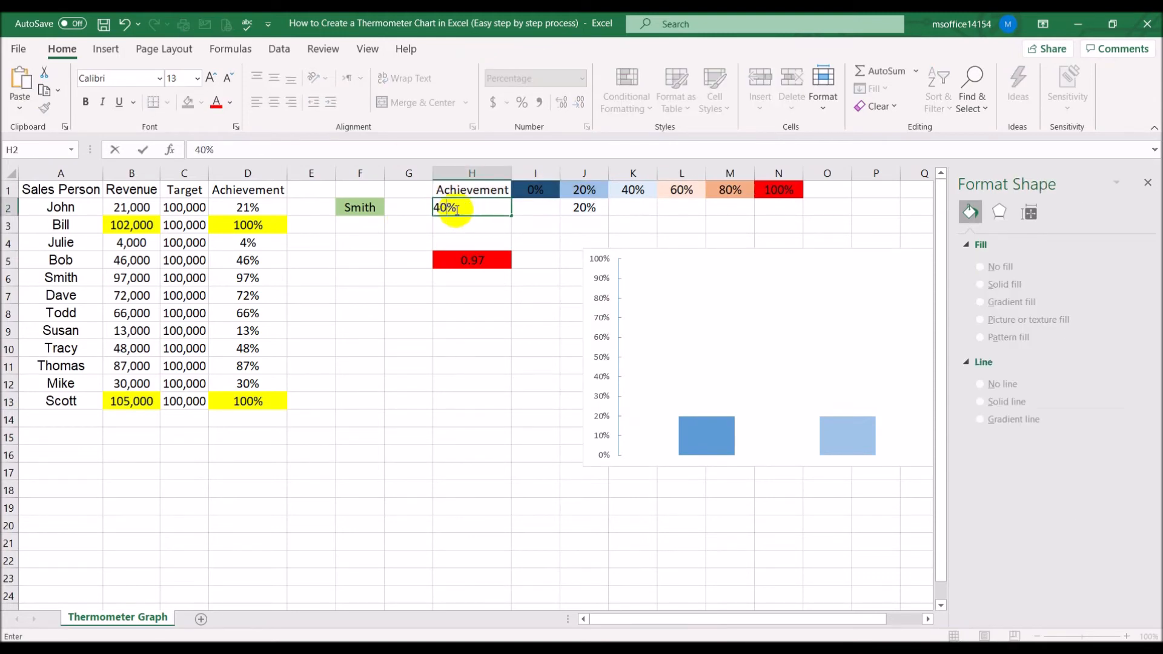
{"action": "left_click", "coordinate": [632, 209]}
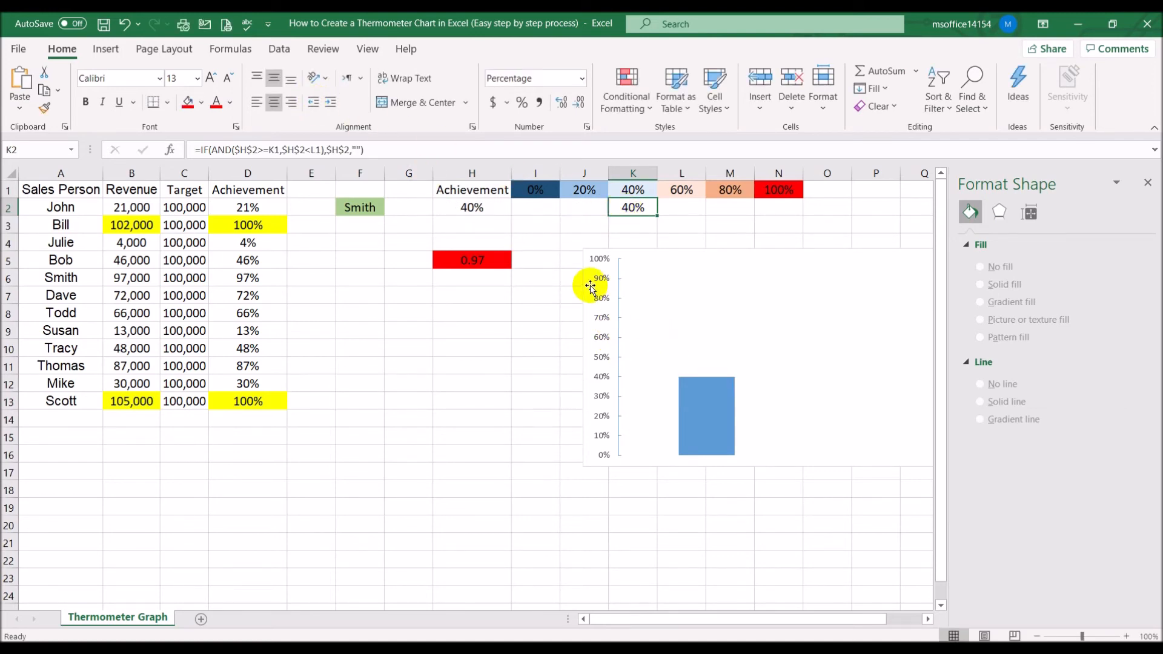
Add a new chart series named from cell K1 and begin setting its series values
{"action": "right_click", "coordinate": [590, 290]}
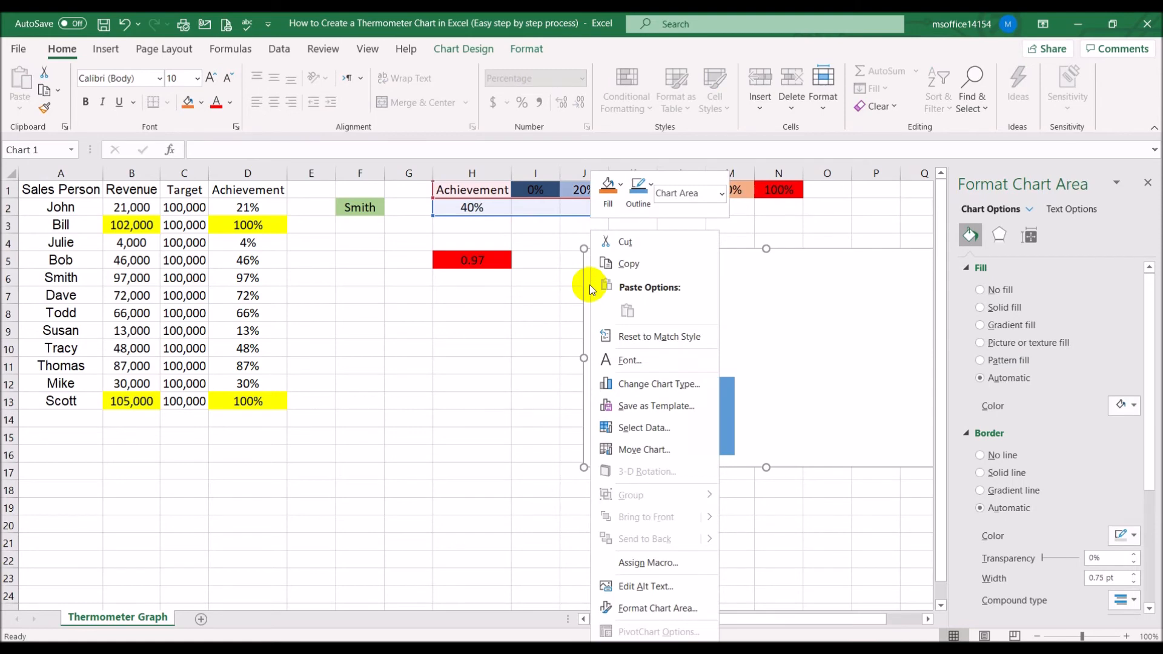
{"action": "left_click", "coordinate": [624, 428]}
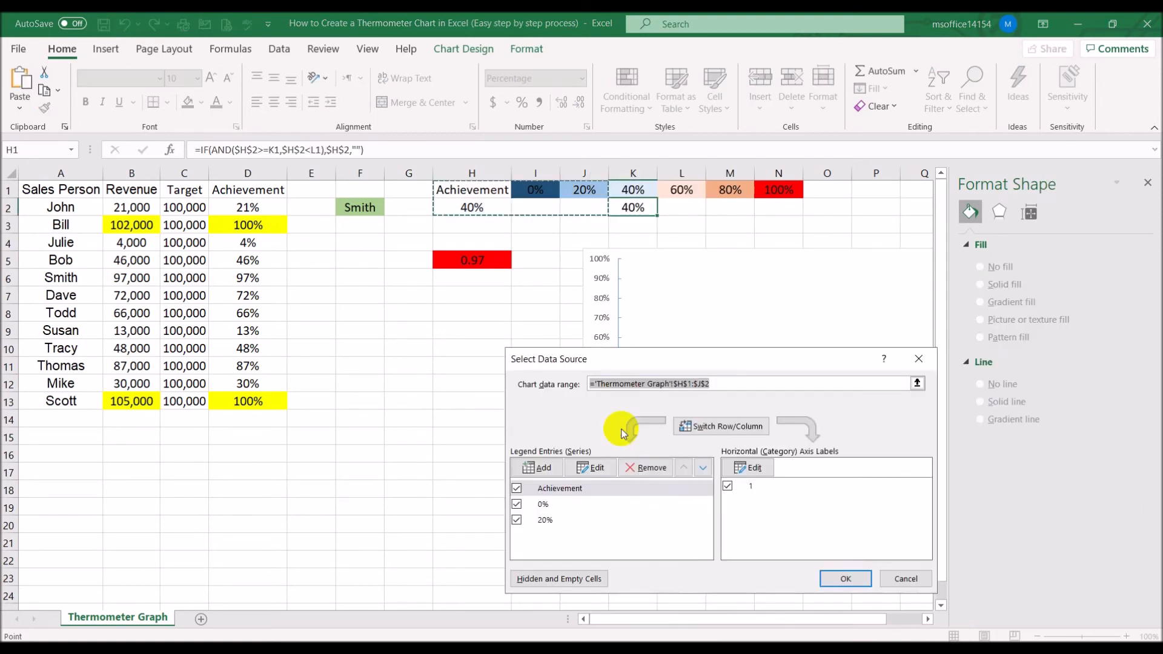
{"action": "left_click", "coordinate": [538, 467]}
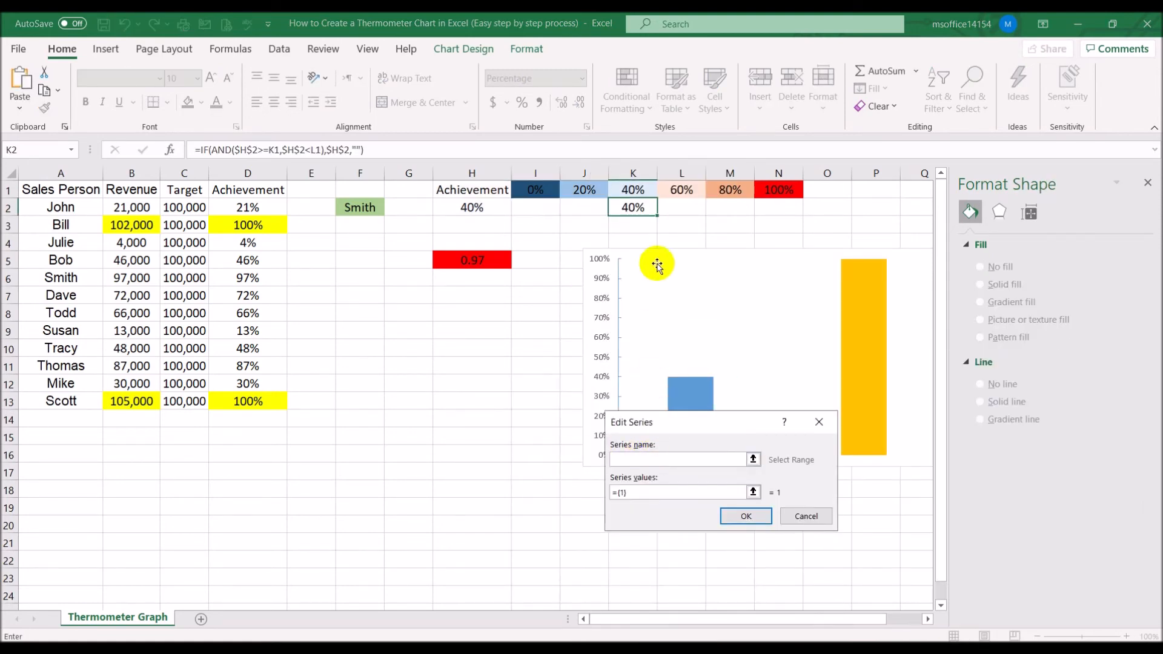
{"action": "left_click", "coordinate": [632, 190]}
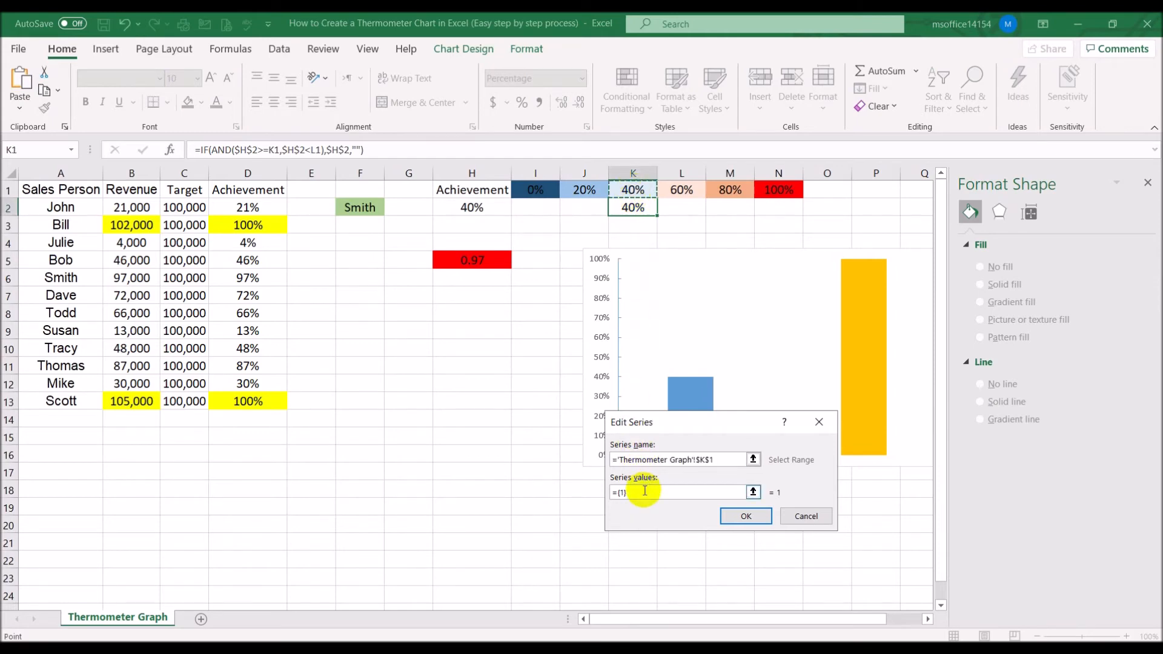
{"action": "left_click", "coordinate": [642, 492]}
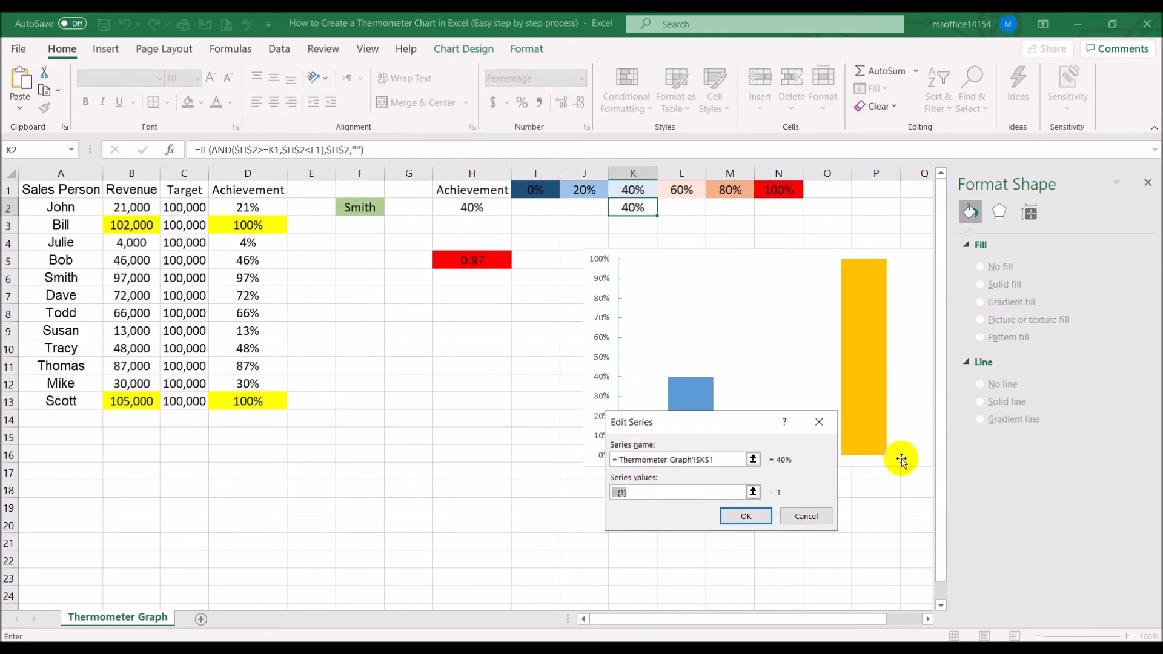
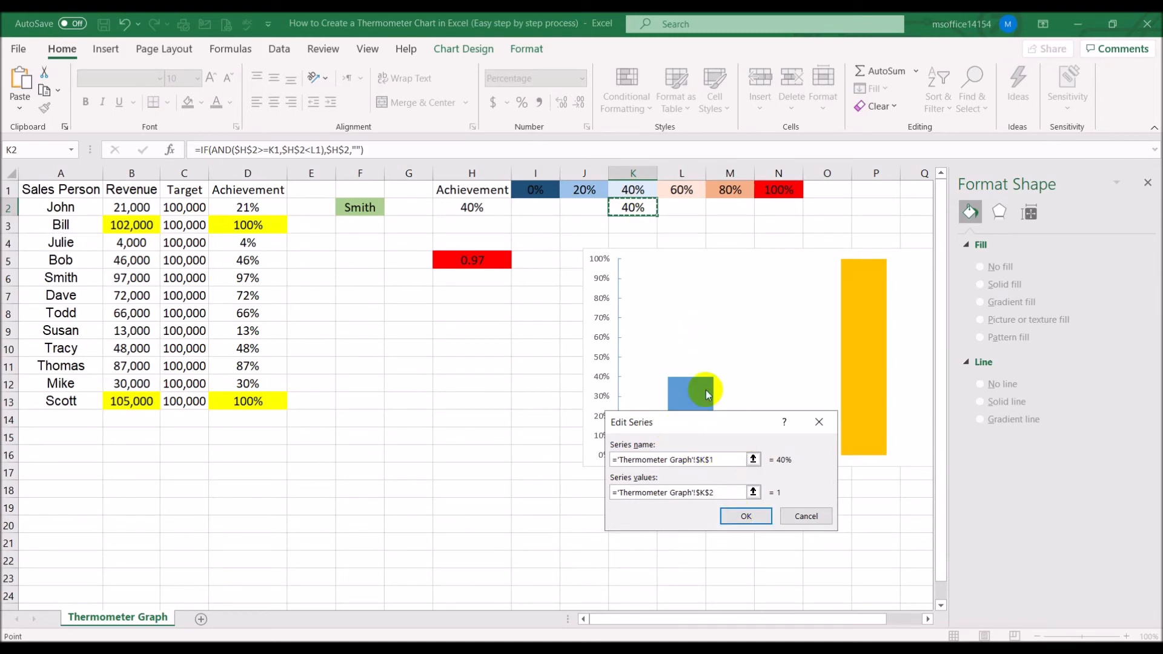
Finish adding the 40% series with values from cell K2 and give its bar a pale blue solid fill
{"action": "left_click", "coordinate": [744, 515]}
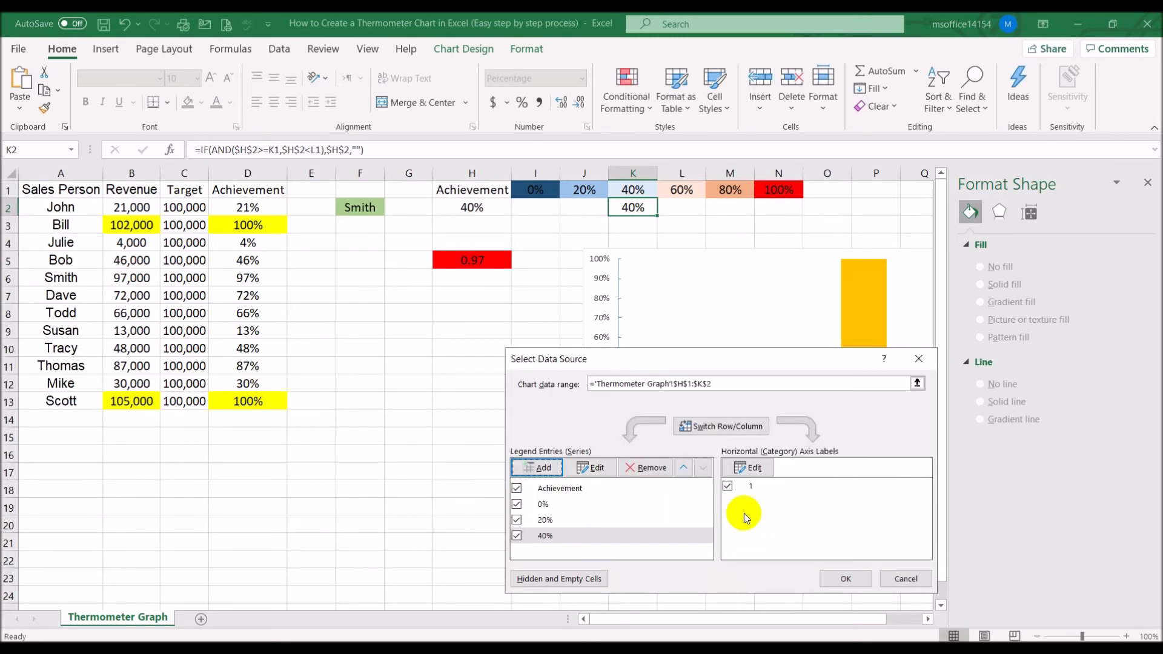
{"action": "left_click", "coordinate": [845, 578]}
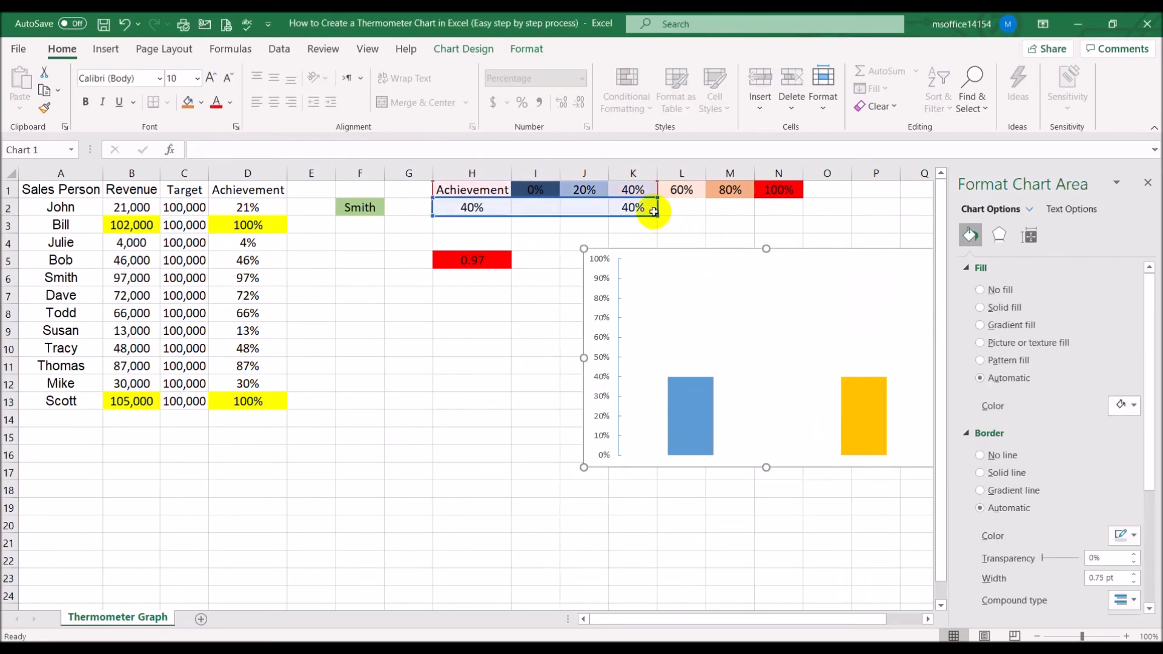
{"action": "left_click", "coordinate": [707, 225]}
{"action": "left_click", "coordinate": [852, 428]}
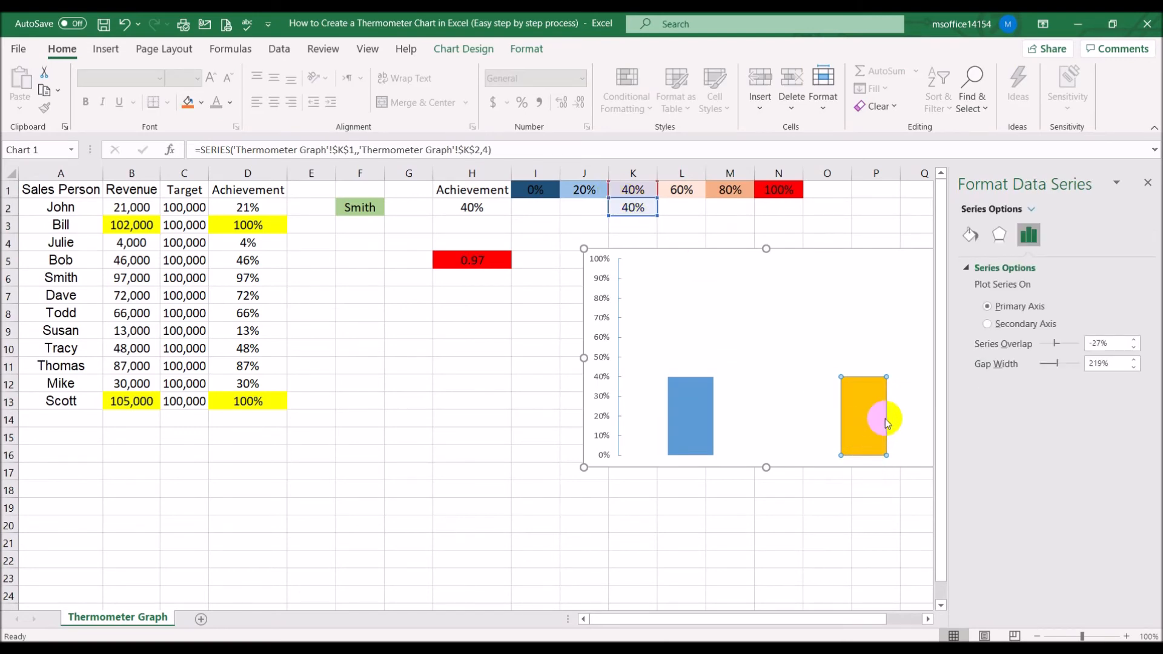
{"action": "left_click", "coordinate": [970, 234]}
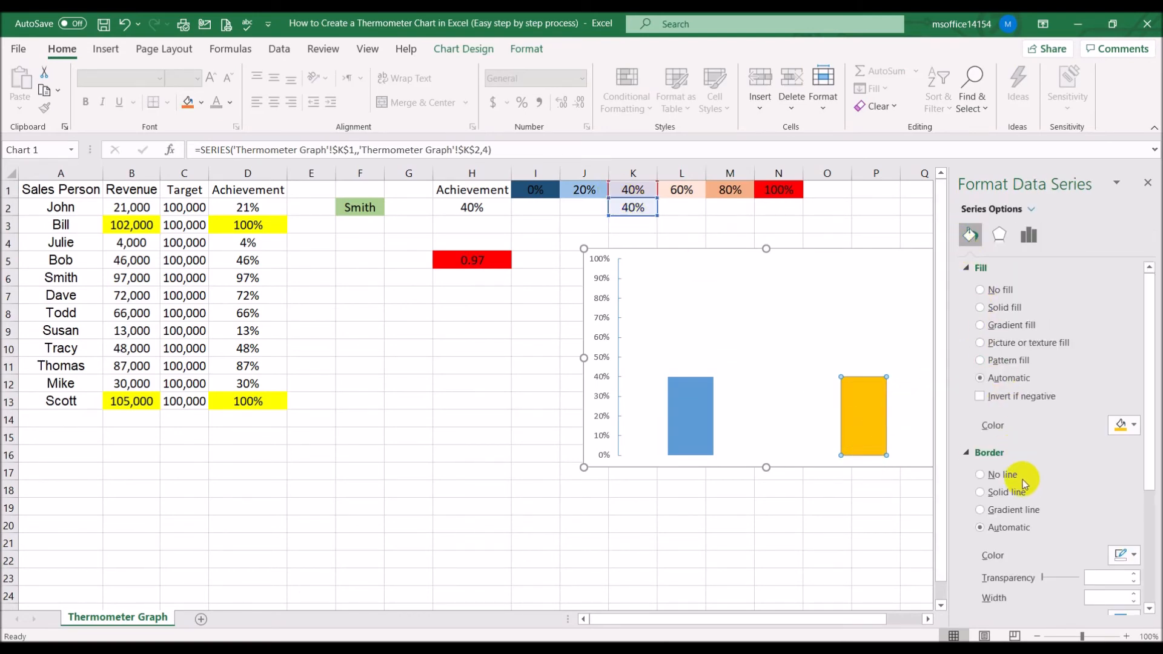
{"action": "left_click", "coordinate": [1001, 291]}
{"action": "left_click", "coordinate": [1003, 307]}
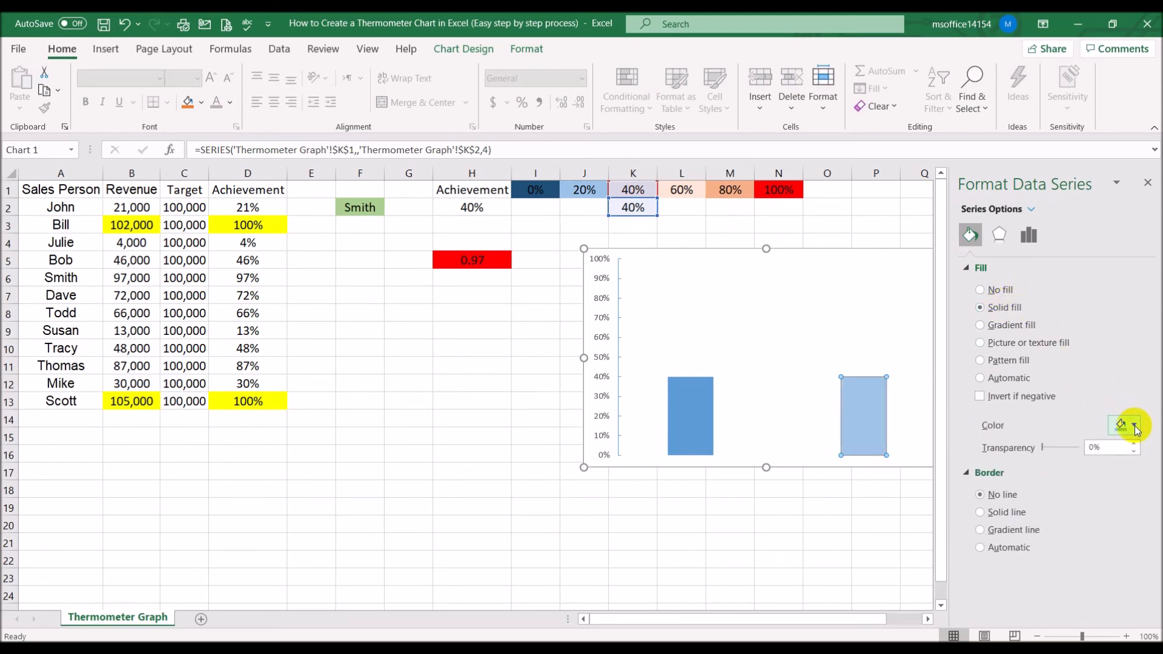
{"action": "left_click", "coordinate": [1134, 425]}
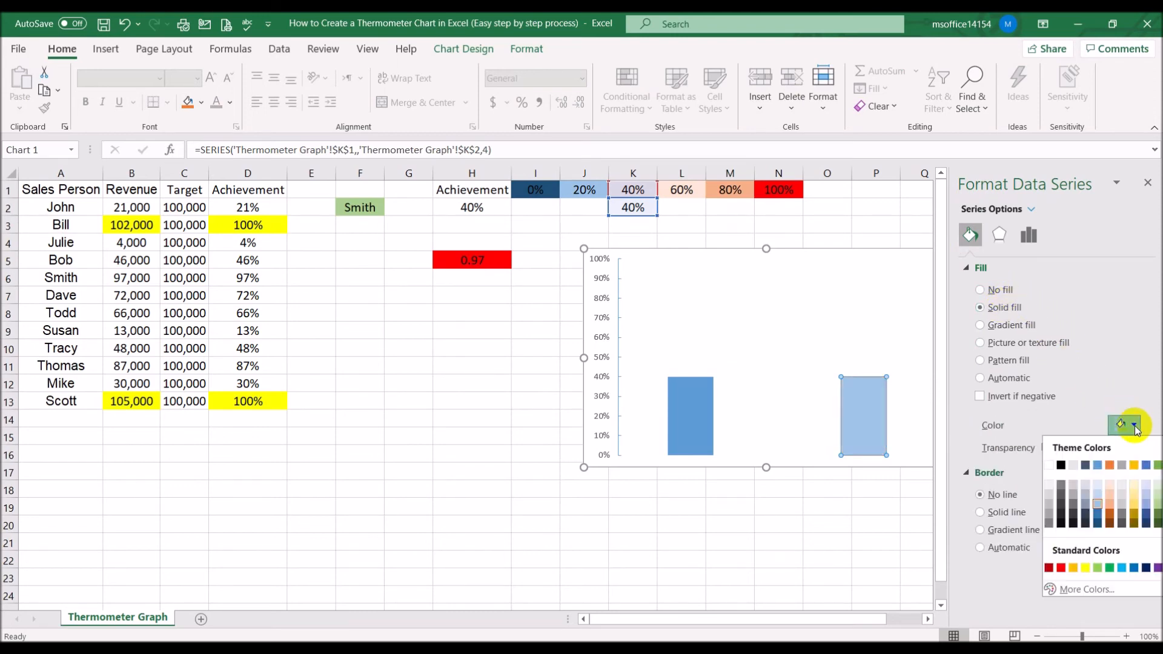
{"action": "left_click", "coordinate": [1100, 484]}
{"action": "left_click", "coordinate": [748, 532]}
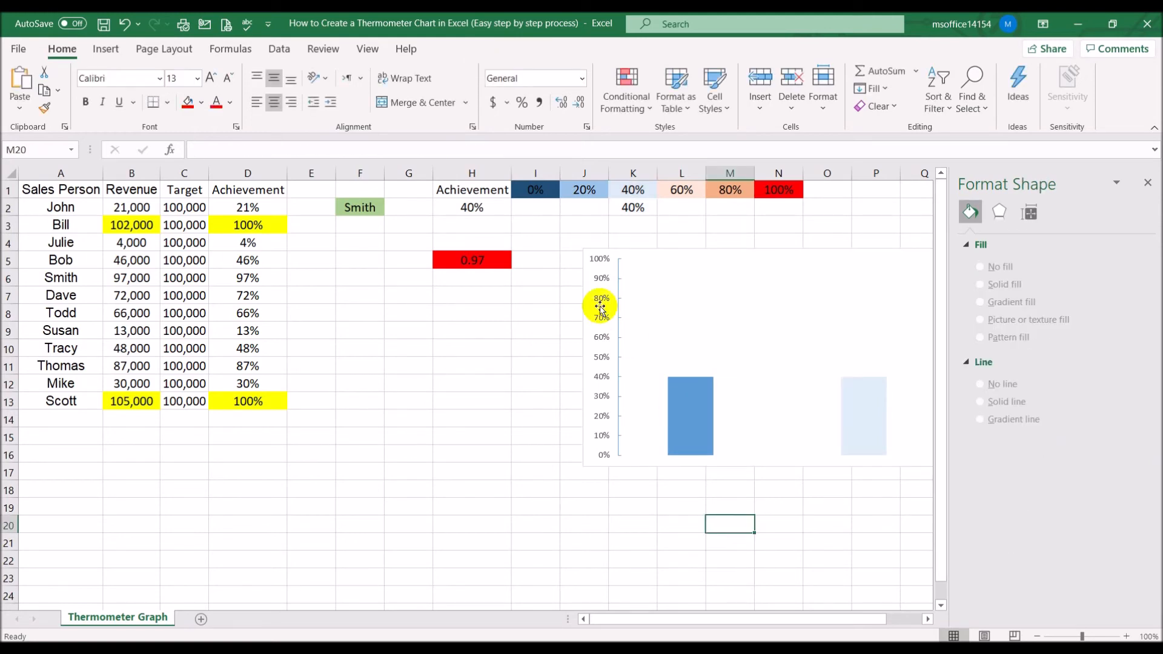
Add a chart series named from cell L1 with series values from cell L2
{"action": "left_click", "coordinate": [588, 280]}
{"action": "right_click", "coordinate": [587, 280]}
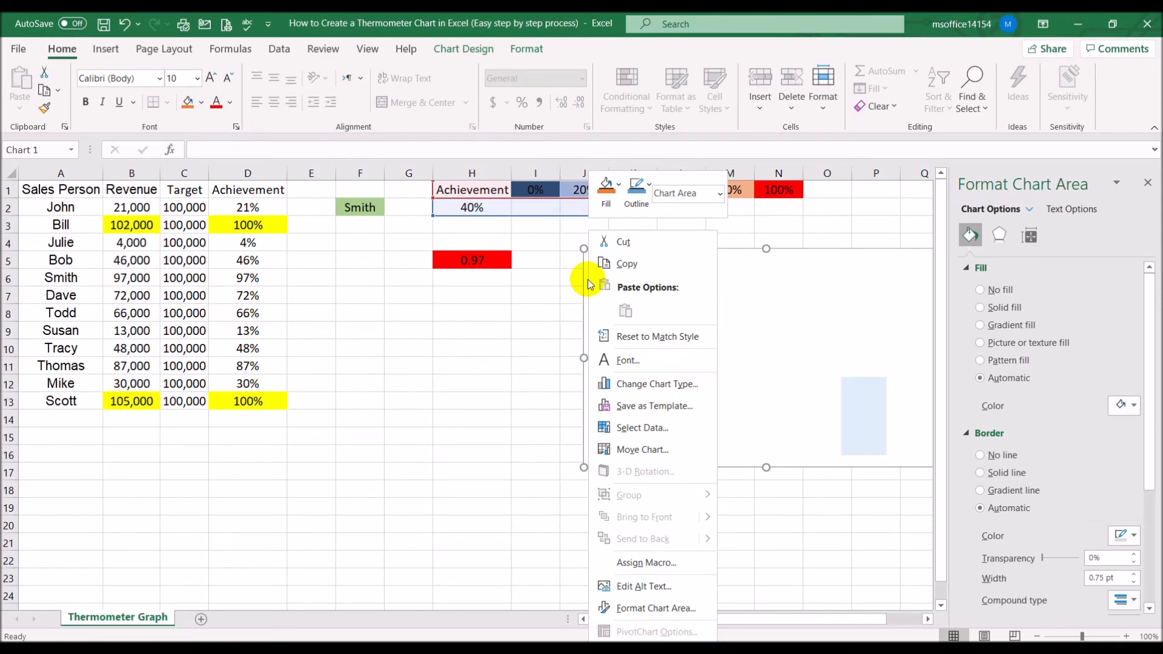
{"action": "left_click", "coordinate": [612, 431]}
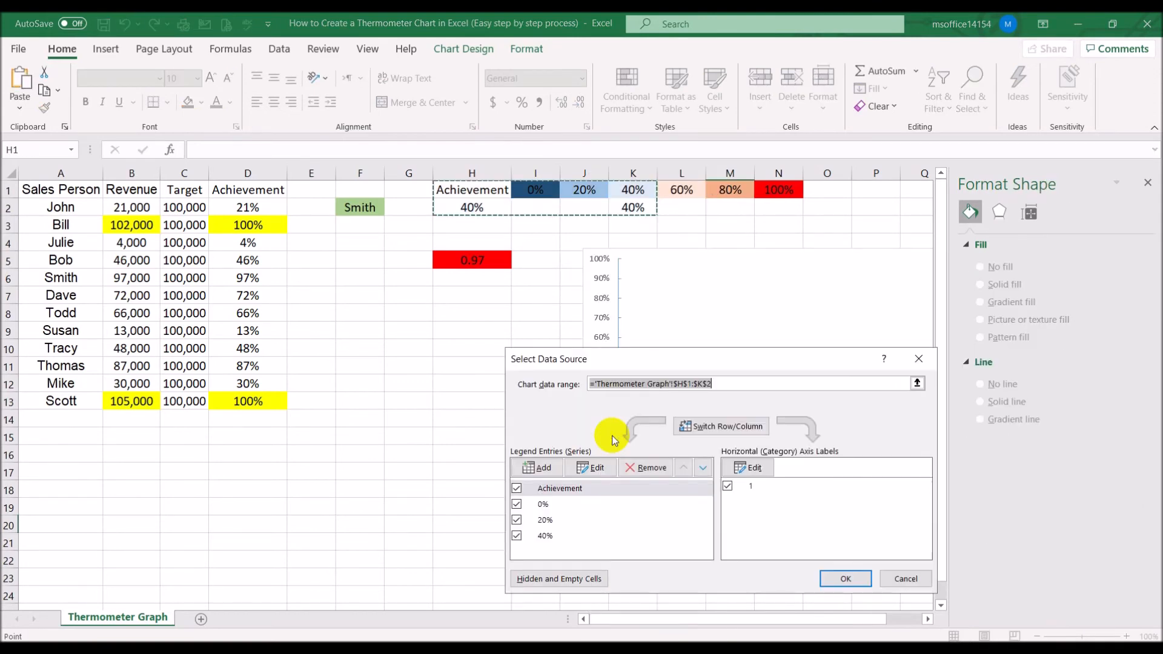
{"action": "left_click", "coordinate": [533, 467]}
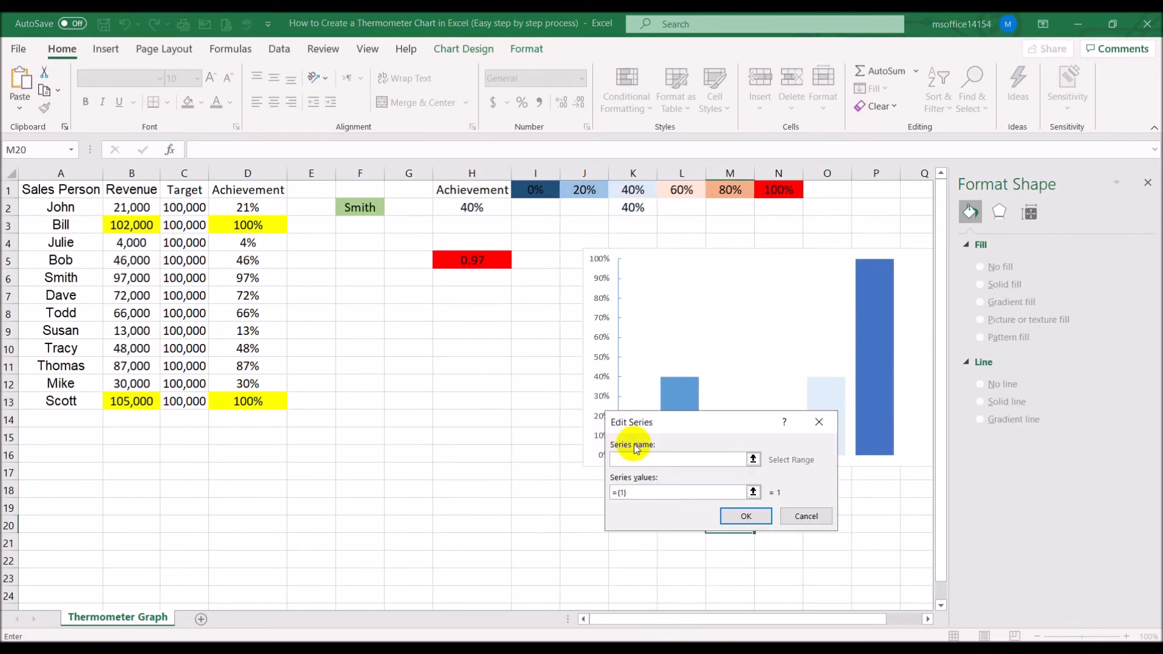
{"action": "left_click", "coordinate": [675, 190]}
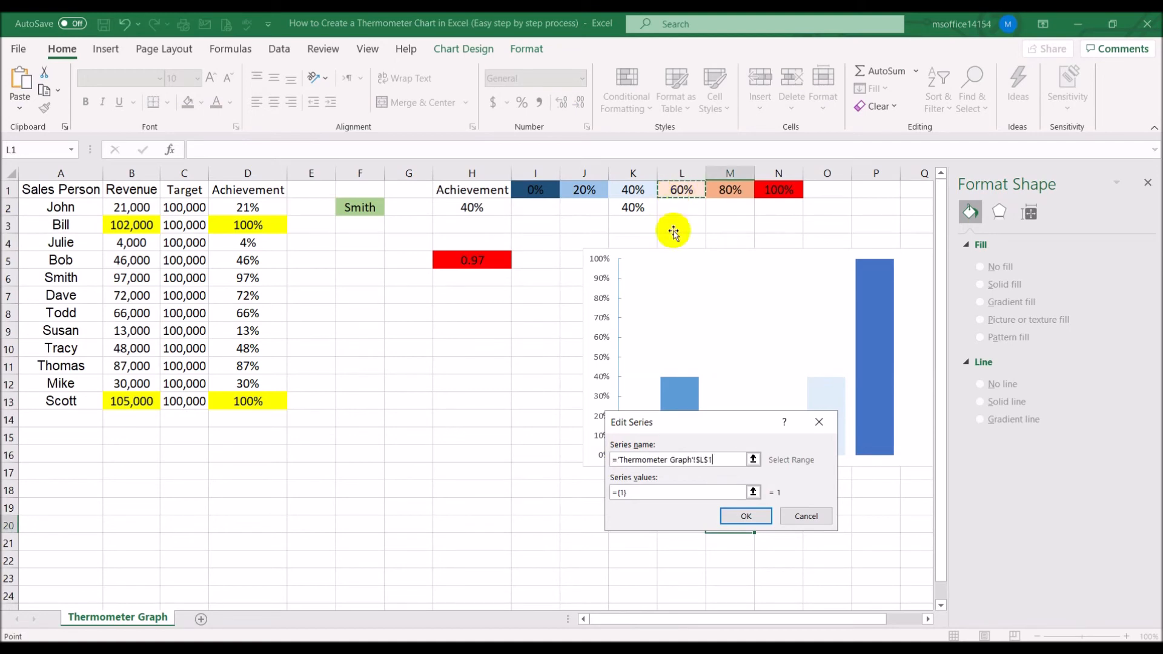
{"action": "left_click_drag", "start_coordinate": [660, 492], "coordinate": [585, 487]}
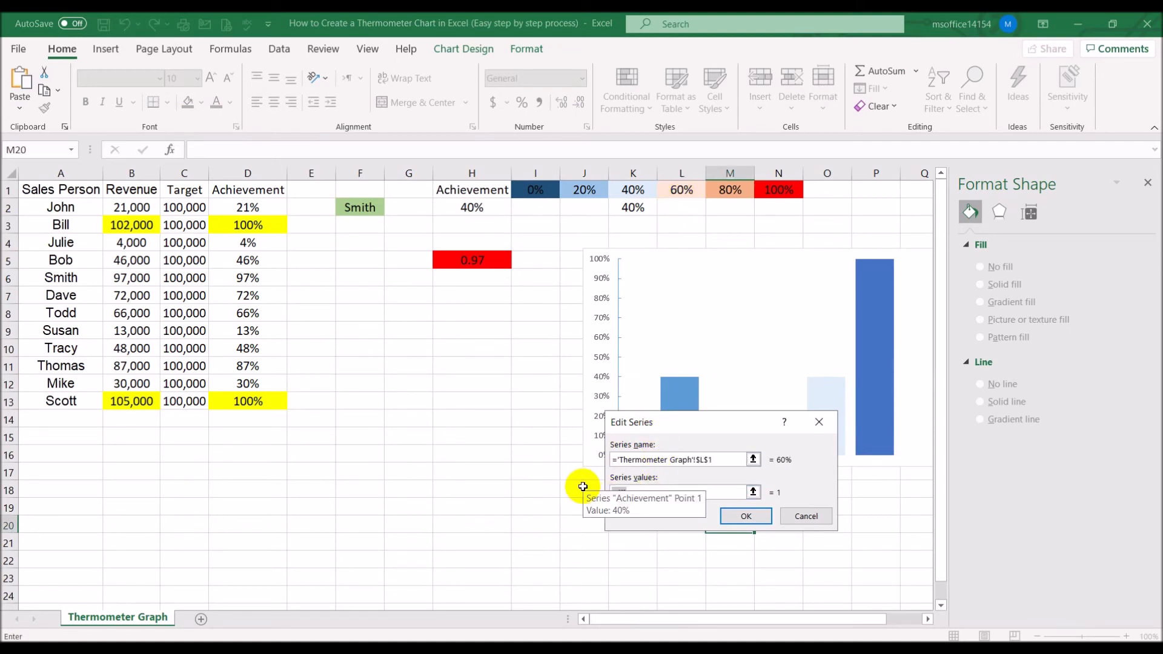
{"action": "key", "text": "BackSpace"}
{"action": "left_click", "coordinate": [684, 209]}
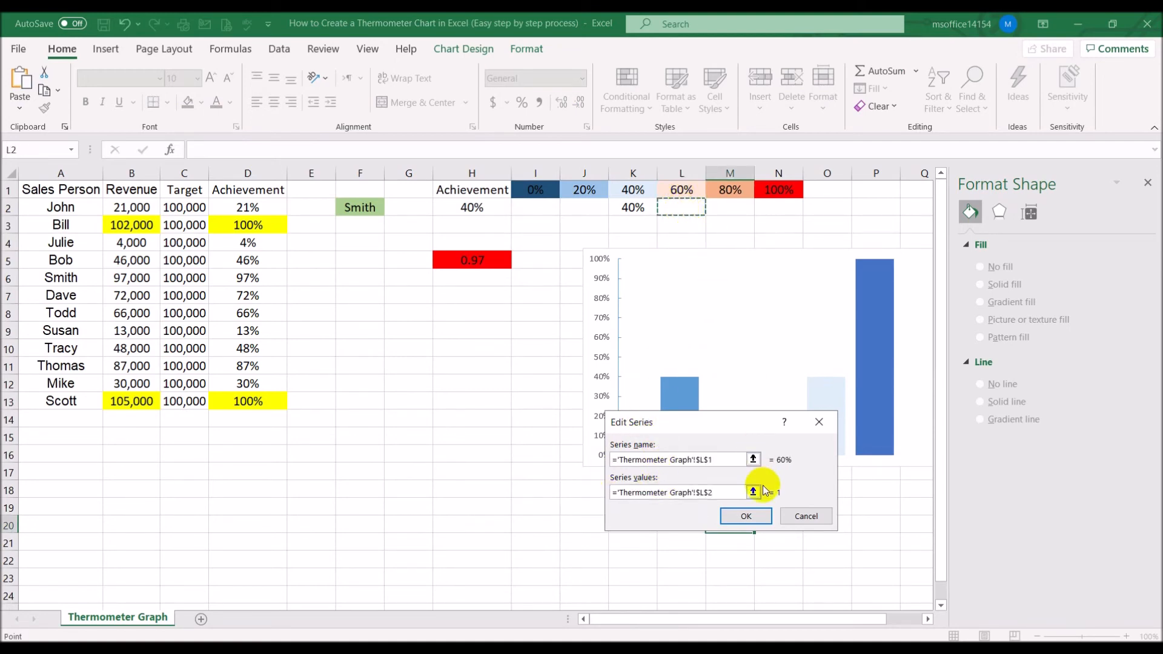
{"action": "left_click", "coordinate": [762, 516]}
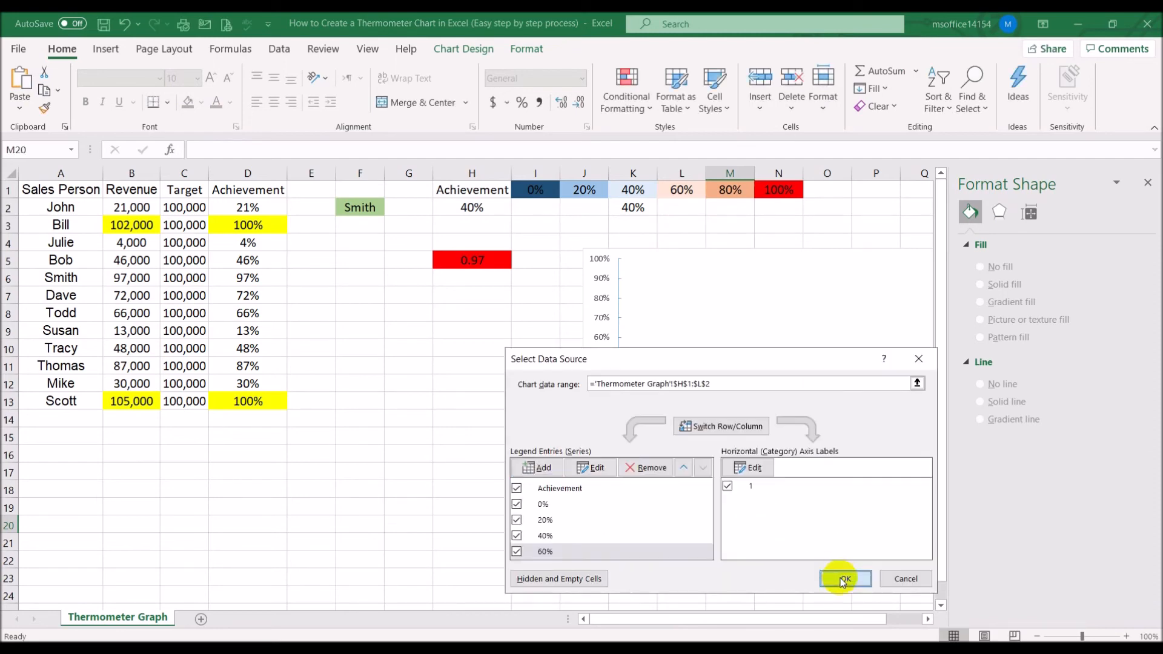
{"action": "left_click", "coordinate": [841, 576]}
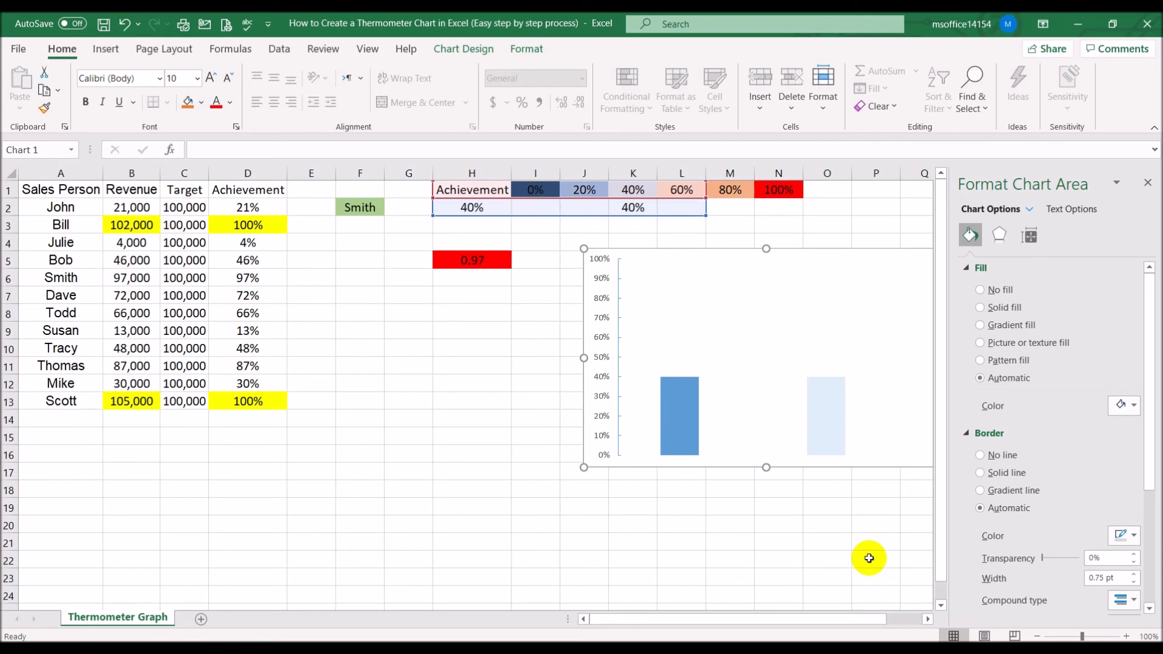
Enter 60% in cell H2 as the test achievement value
{"action": "left_click", "coordinate": [471, 209]}
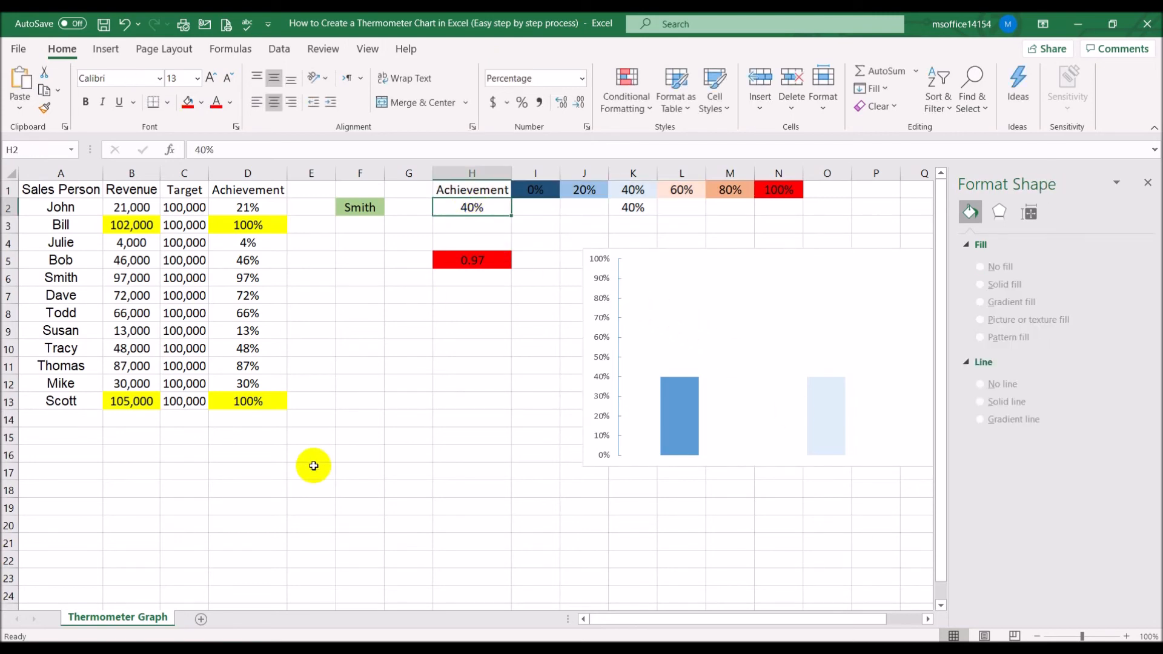
{"action": "type", "text": "60"}
{"action": "key", "text": "Return"}
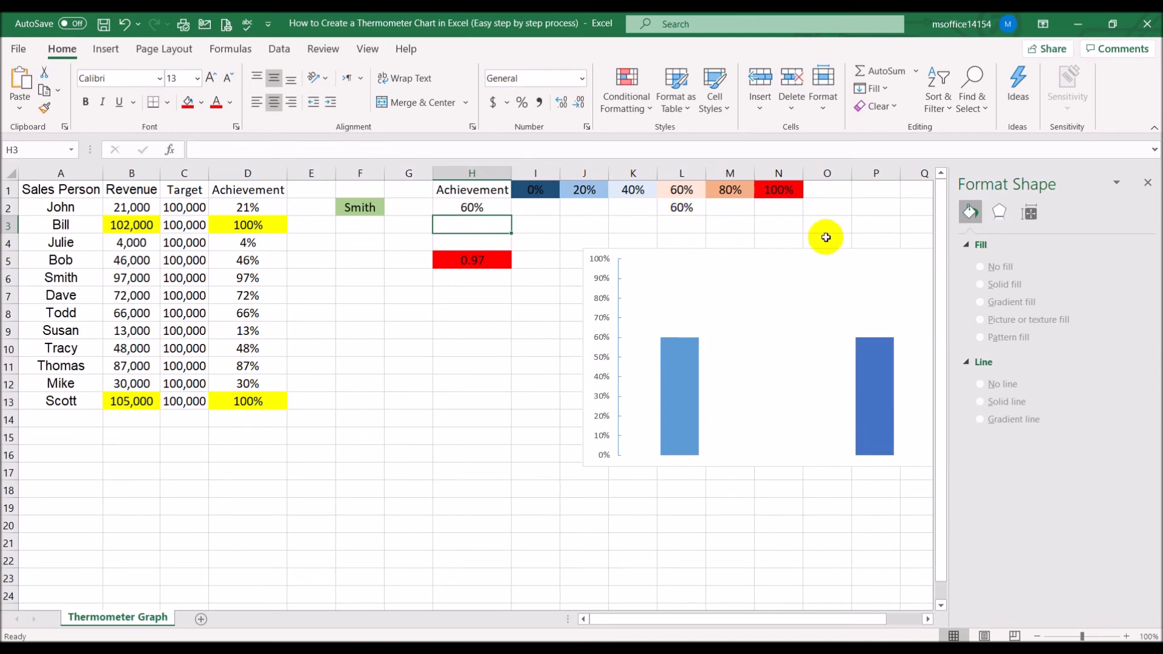
Format the 60% series bar with a light orange solid fill and no border line
{"action": "left_click", "coordinate": [866, 404]}
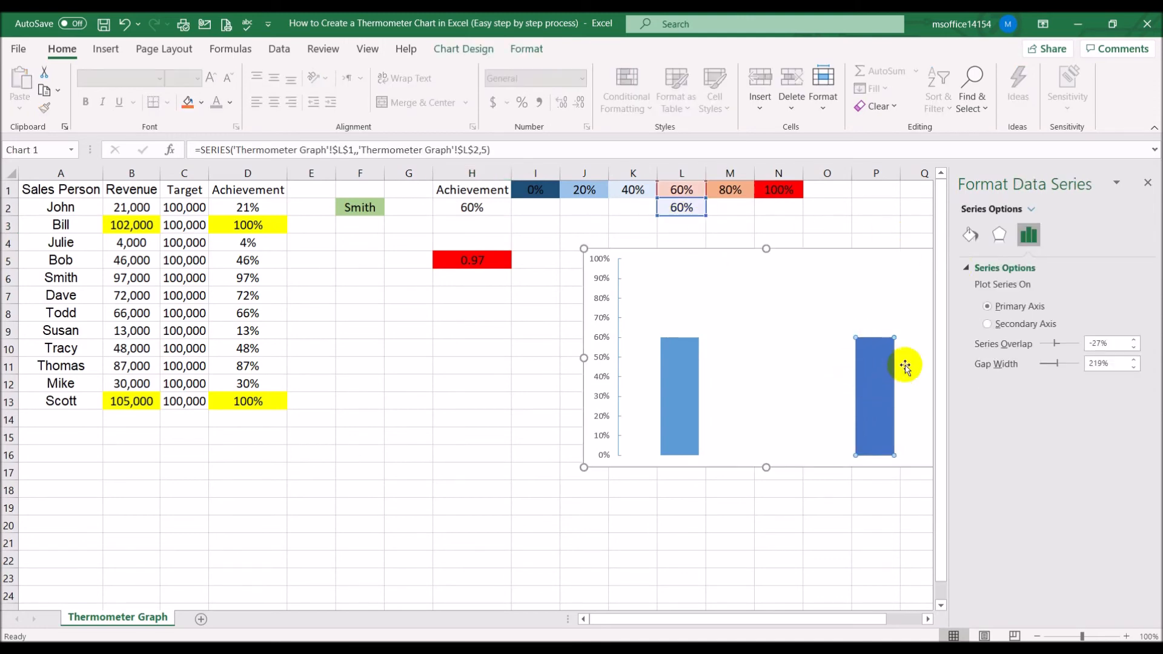
{"action": "left_click", "coordinate": [972, 236]}
{"action": "left_click", "coordinate": [994, 310]}
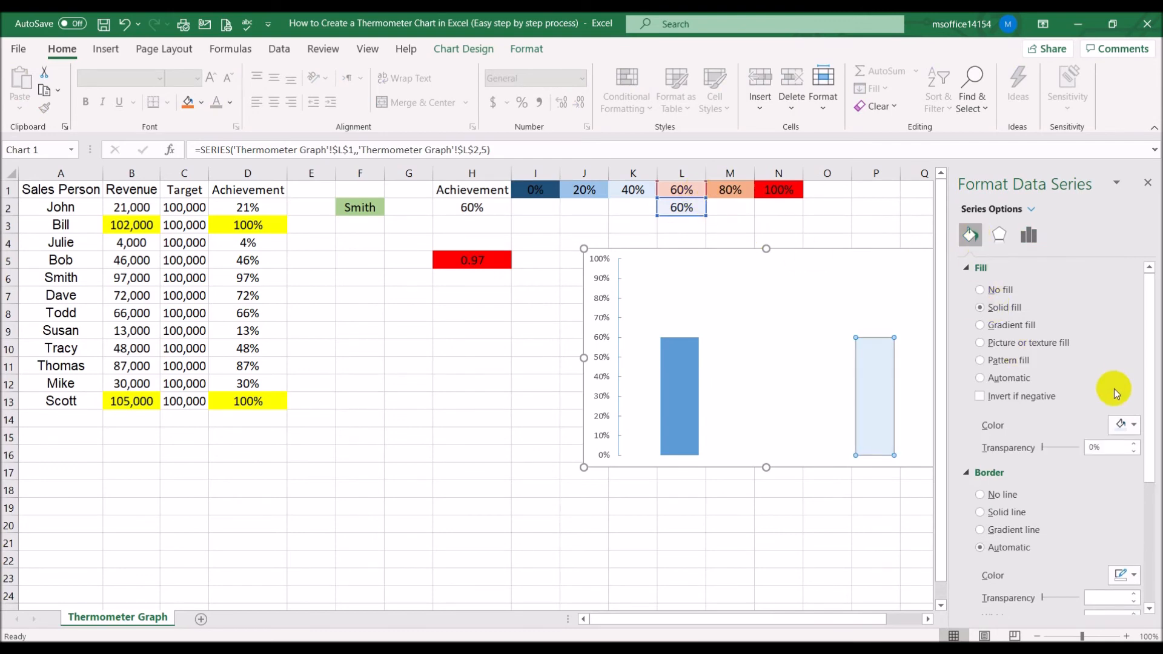
{"action": "left_click", "coordinate": [1133, 426]}
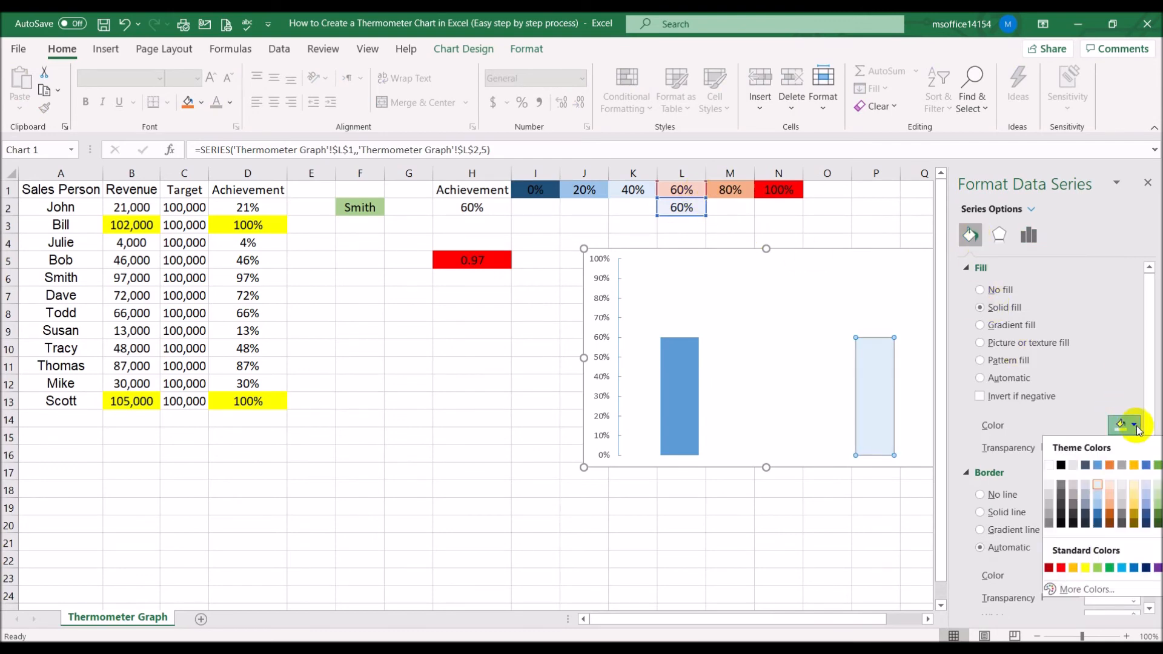
{"action": "left_click", "coordinate": [1112, 483]}
{"action": "left_click", "coordinate": [1001, 495]}
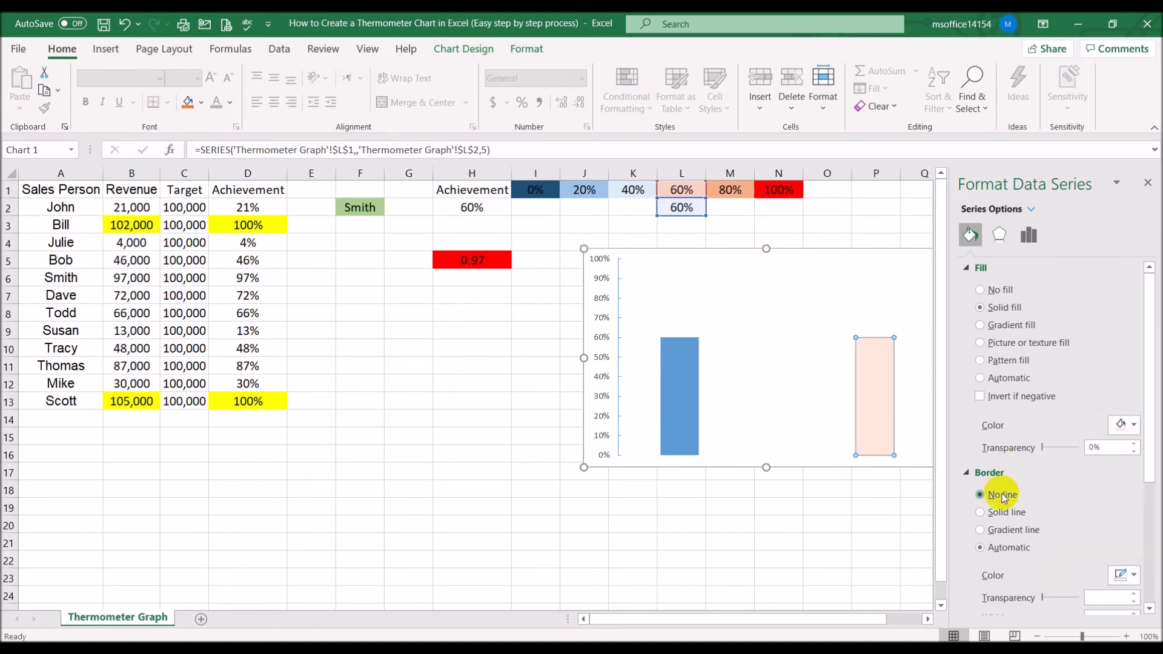
{"action": "left_click", "coordinate": [850, 542]}
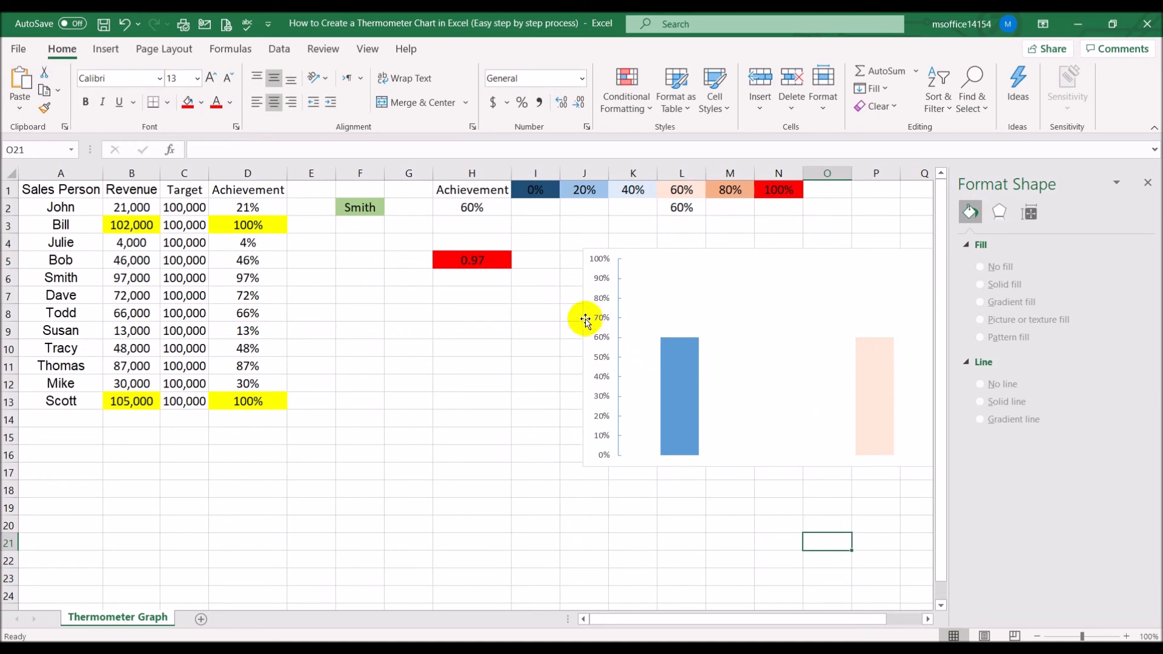
Add a chart series named from cell M1 with series values from cell M2
{"action": "left_click", "coordinate": [587, 318]}
{"action": "right_click", "coordinate": [587, 318]}
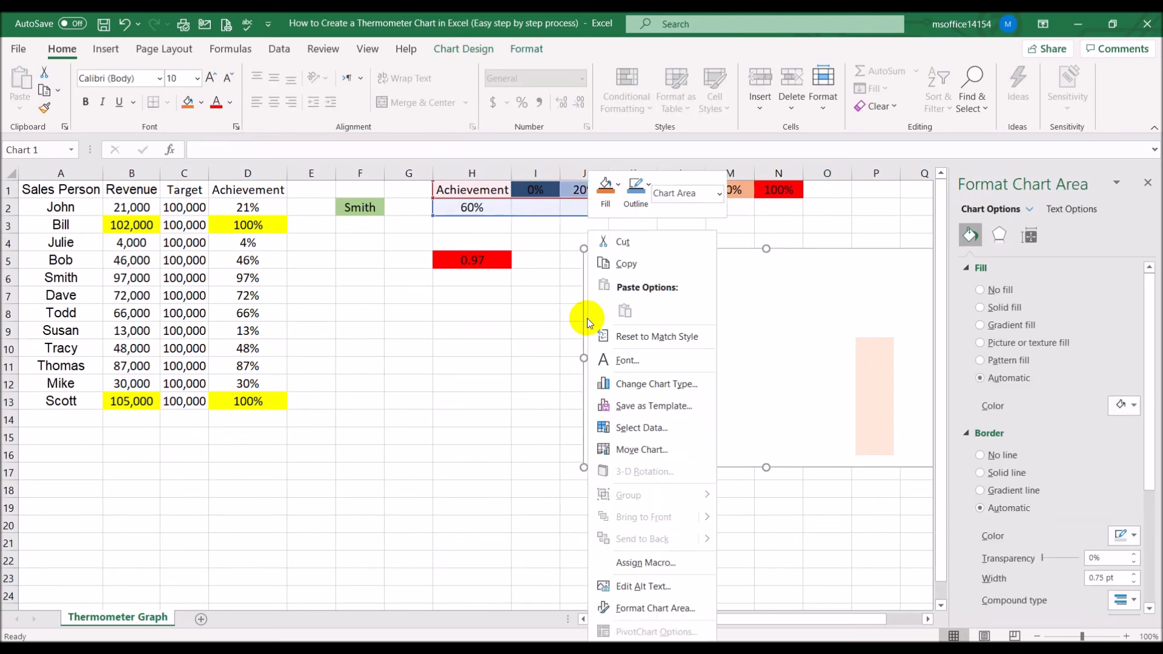
{"action": "left_click", "coordinate": [627, 424]}
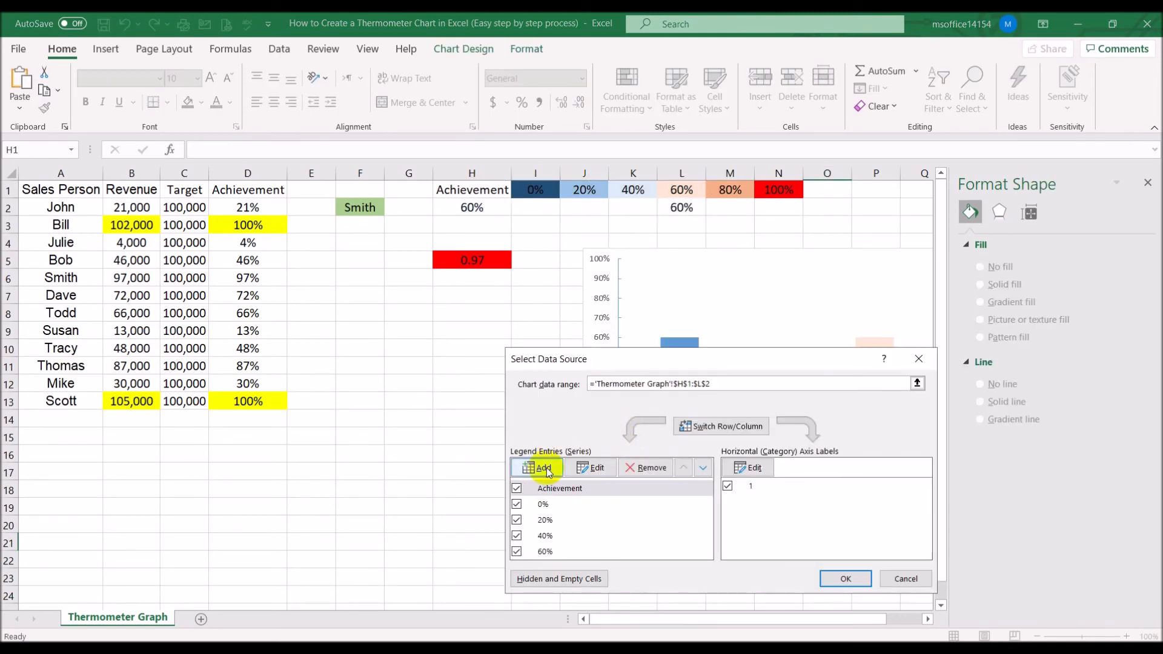
{"action": "left_click", "coordinate": [542, 468]}
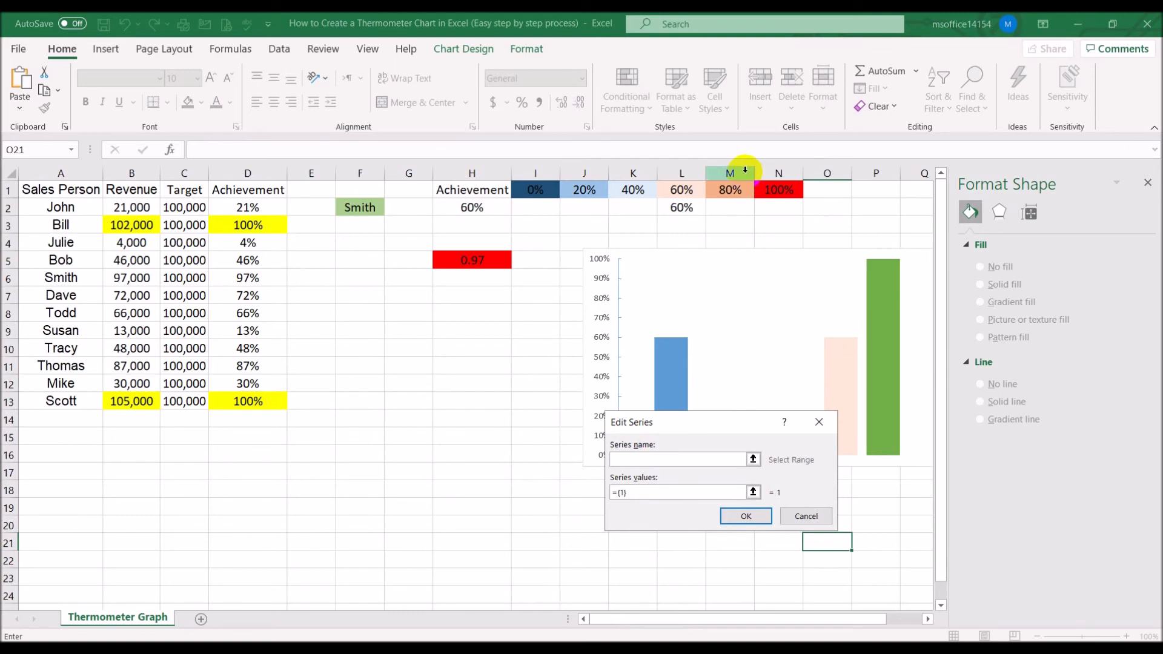
{"action": "left_click", "coordinate": [731, 189]}
{"action": "left_click_drag", "start_coordinate": [640, 494], "coordinate": [553, 482]}
{"action": "key", "text": "BackSpace"}
{"action": "left_click", "coordinate": [726, 211]}
{"action": "left_click", "coordinate": [747, 516]}
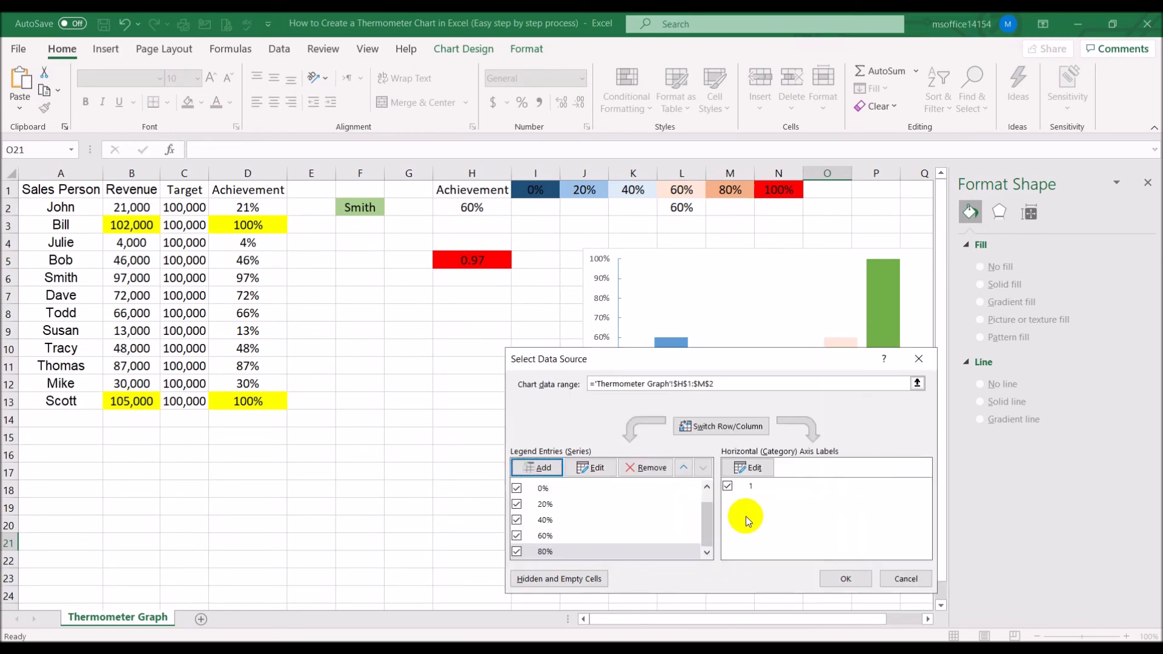
{"action": "left_click", "coordinate": [846, 578]}
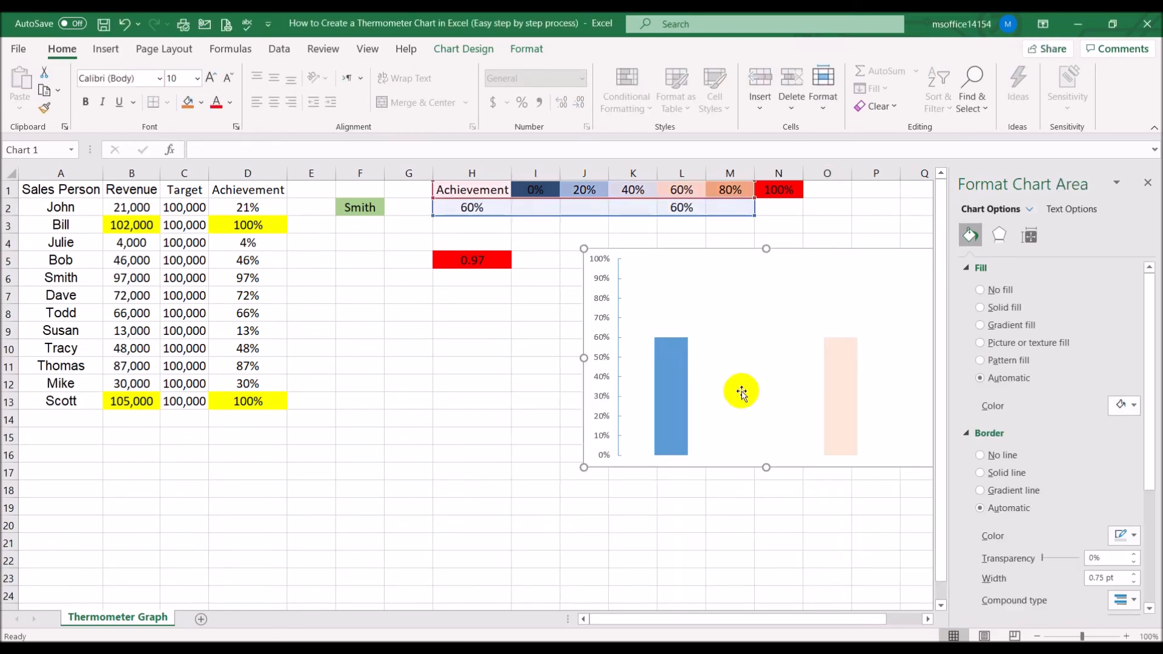
Enter 80% in cell H2 as the test achievement value
{"action": "left_click", "coordinate": [471, 208]}
{"action": "key", "text": "BackSpace"}
{"action": "key", "text": "BackSpace"}
{"action": "key", "text": "BackSpace"}
{"action": "type", "text": "80"}
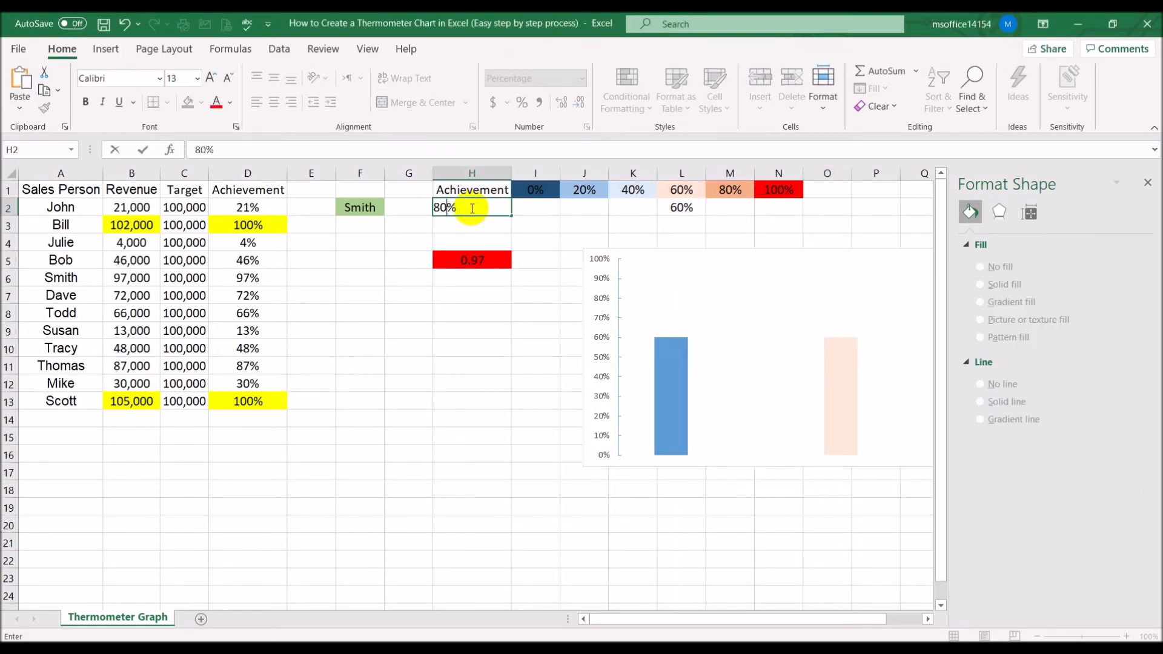
{"action": "key", "text": "Return"}
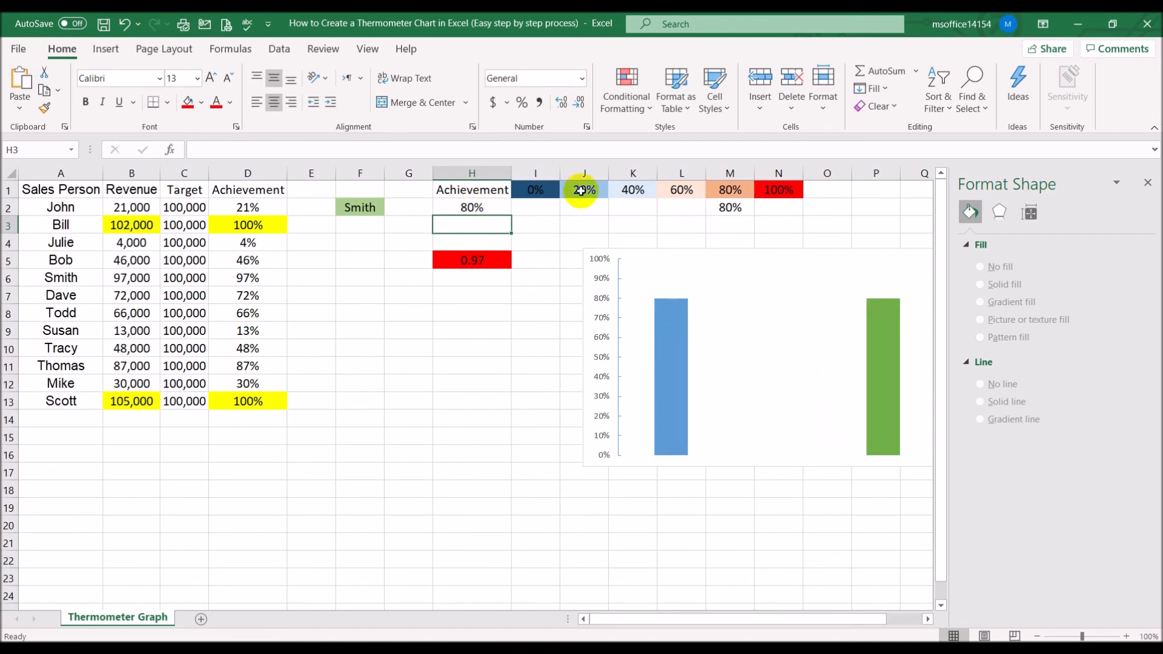
Format the 80% series bar with an orange solid fill
{"action": "left_click", "coordinate": [877, 347]}
{"action": "left_click", "coordinate": [968, 241]}
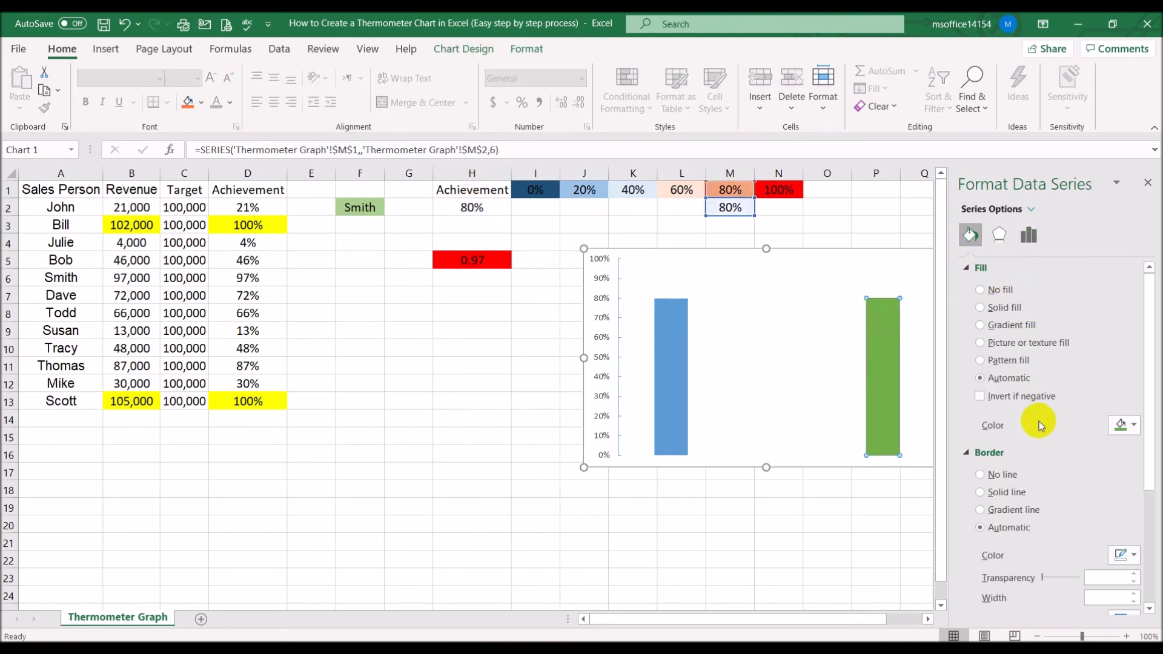
{"action": "left_click", "coordinate": [1003, 308]}
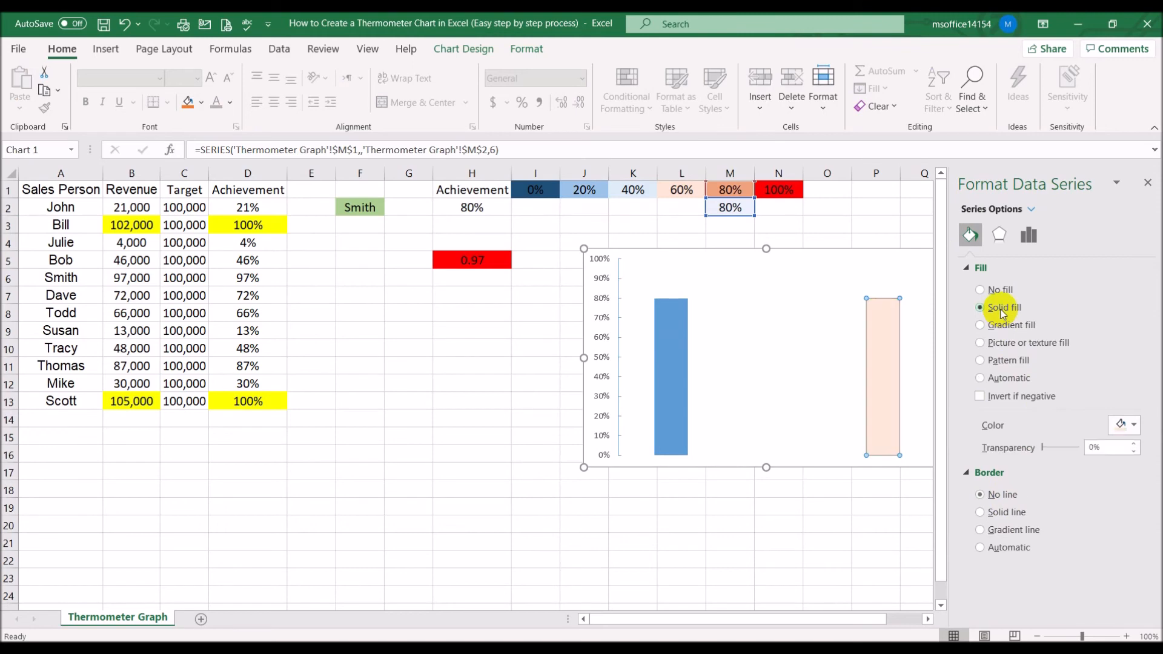
{"action": "left_click", "coordinate": [1134, 426]}
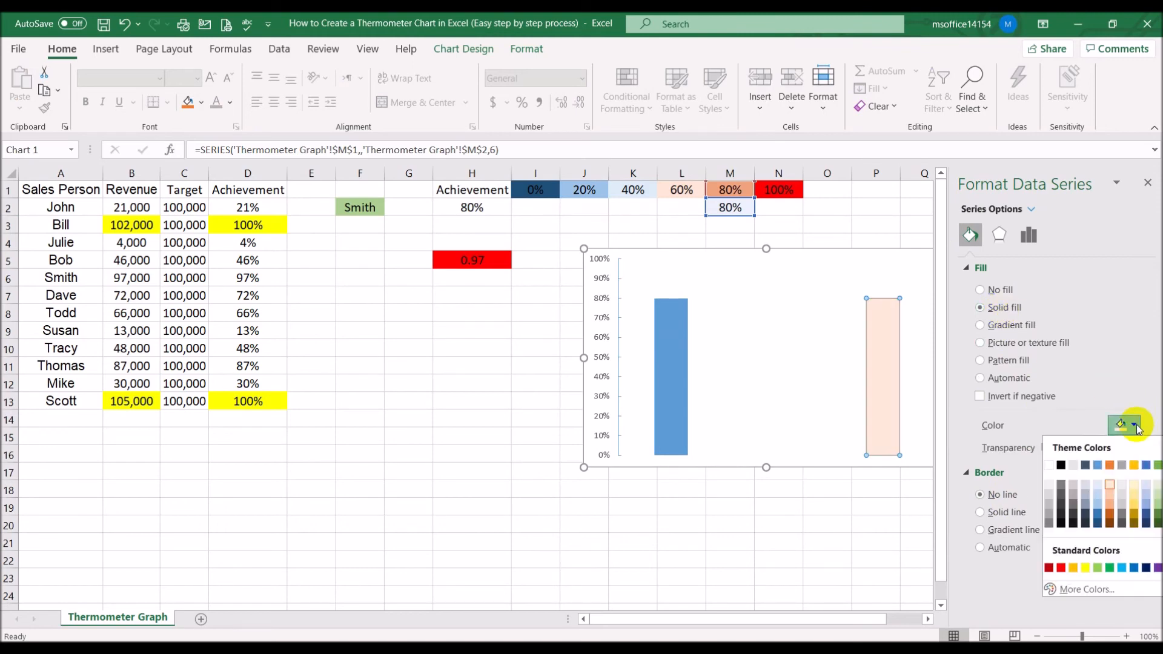
{"action": "left_click", "coordinate": [1110, 506]}
{"action": "left_click", "coordinate": [785, 549]}
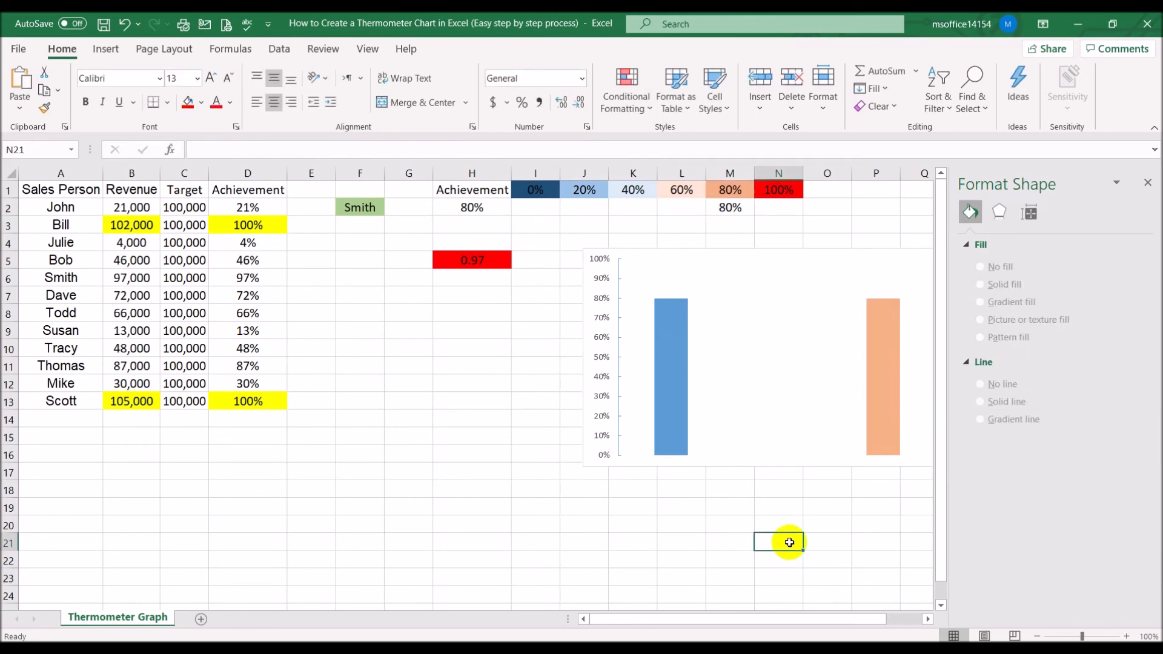
Add a chart series named from cell N1 with series values from cell N2
{"action": "left_click", "coordinate": [927, 619]}
{"action": "left_click", "coordinate": [927, 618]}
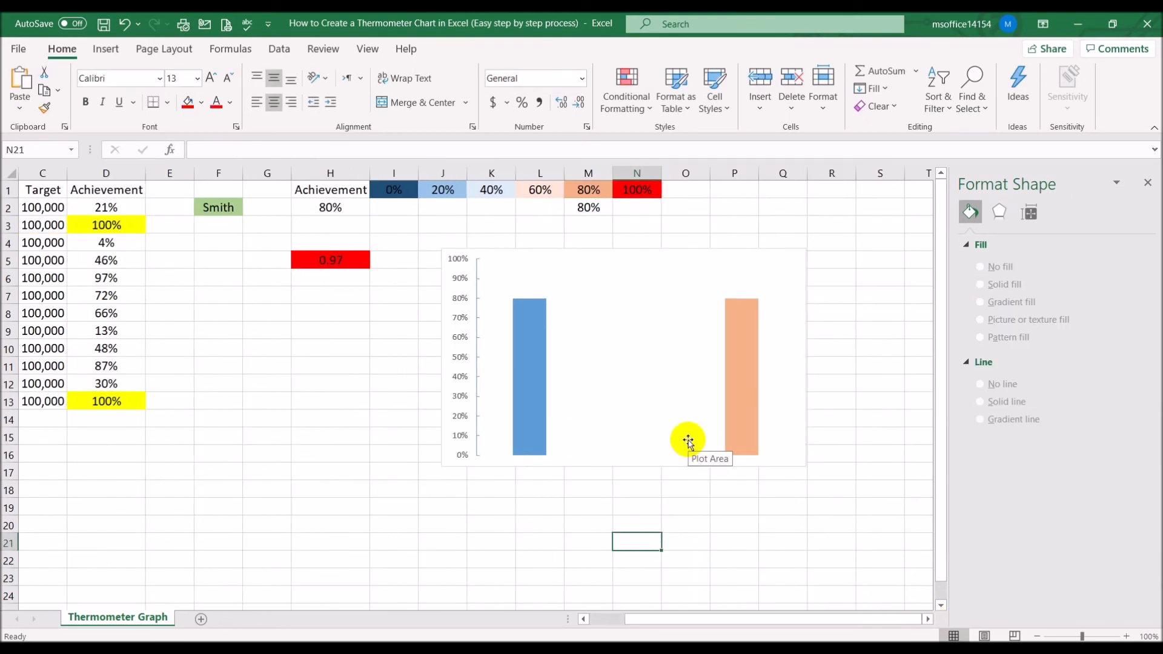
{"action": "left_click", "coordinate": [447, 260]}
{"action": "right_click", "coordinate": [448, 275]}
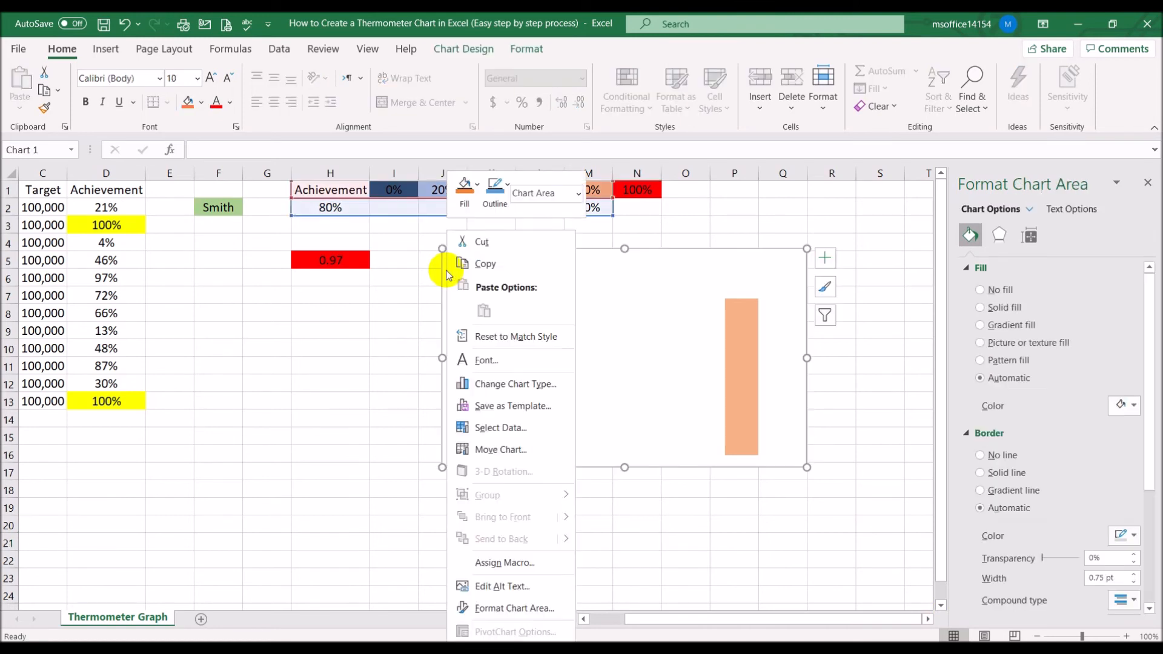
{"action": "left_click", "coordinate": [458, 428]}
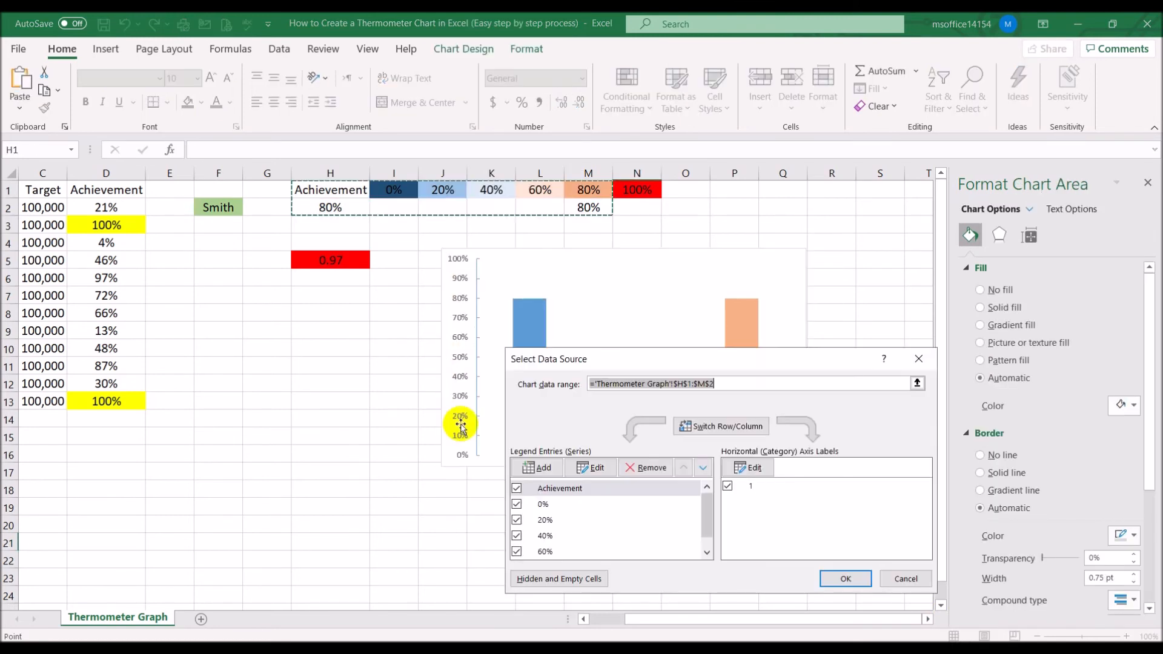
{"action": "left_click", "coordinate": [529, 467]}
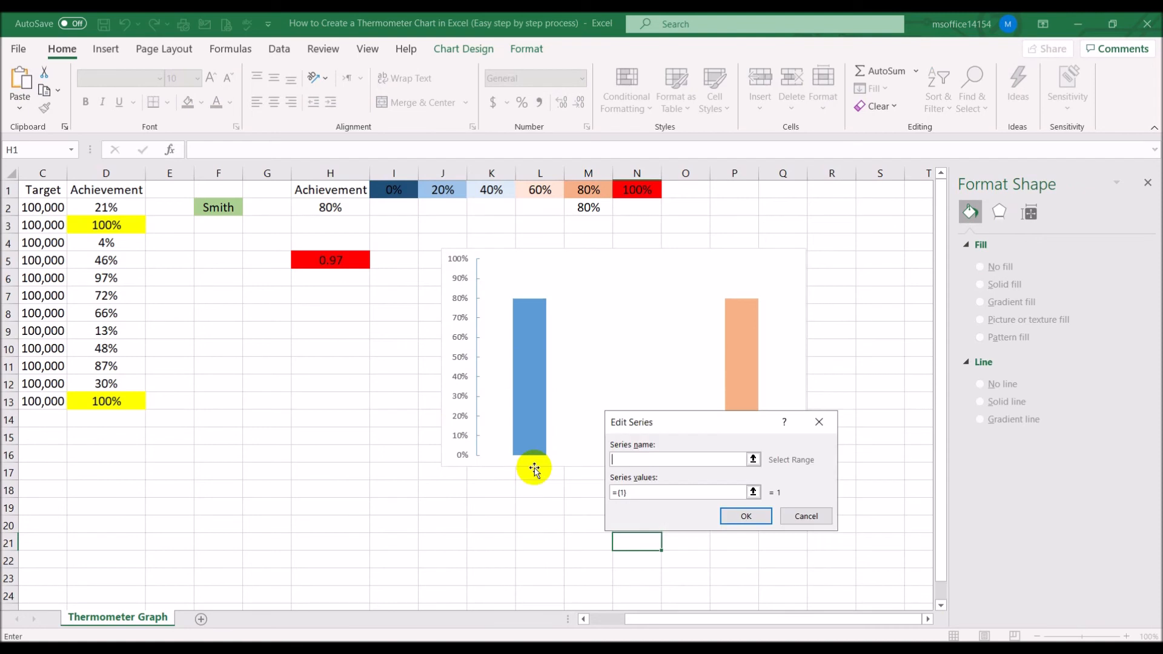
{"action": "left_click", "coordinate": [639, 189]}
{"action": "left_click", "coordinate": [654, 489]}
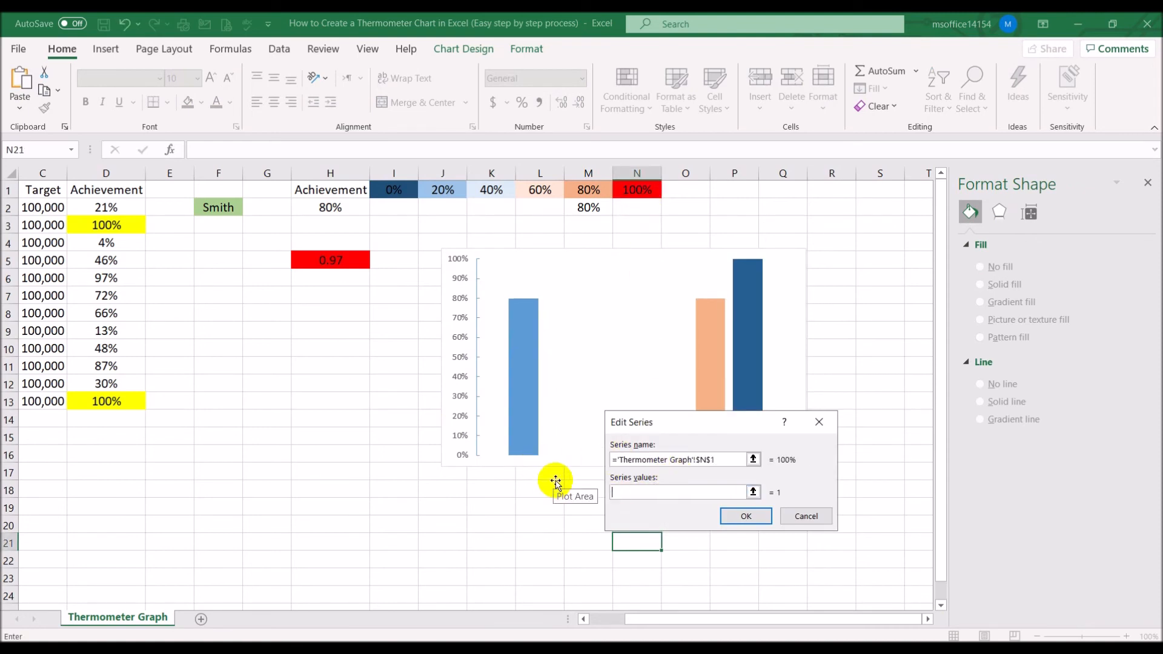
{"action": "left_click", "coordinate": [745, 516]}
{"action": "left_click", "coordinate": [835, 579]}
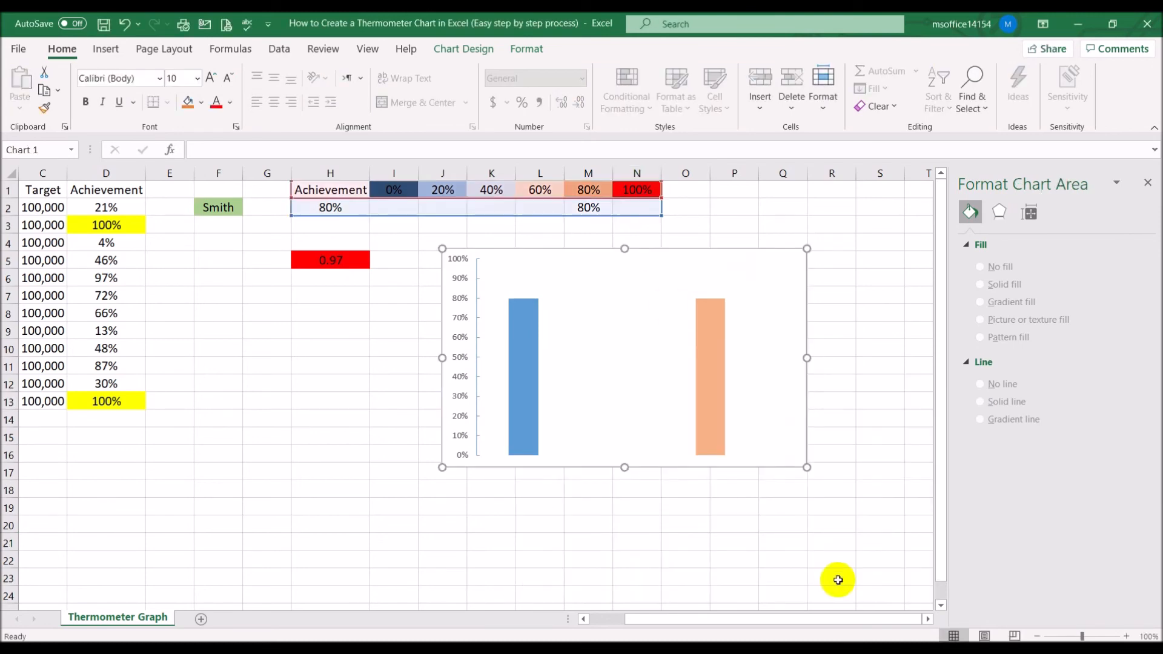
Enter 100% in cell H2 as the test achievement value
{"action": "left_click", "coordinate": [337, 210]}
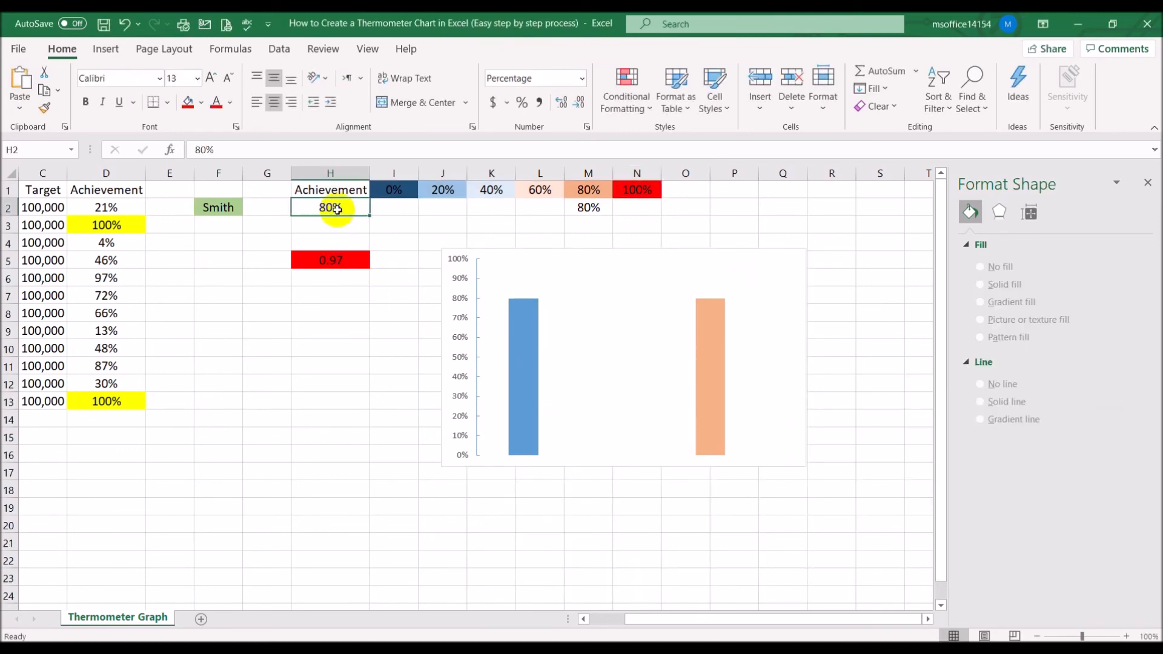
{"action": "type", "text": "100"}
{"action": "key", "text": "ctrl+Return"}
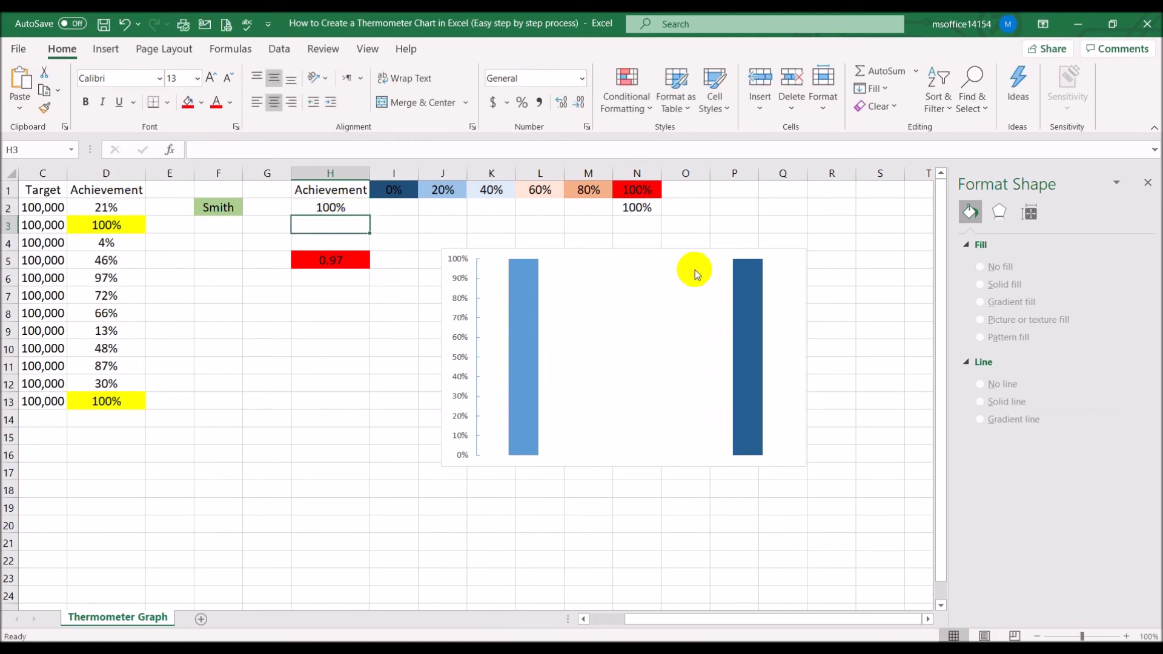
Format the 100% series bar with a red solid fill and no border line
{"action": "left_click", "coordinate": [750, 303]}
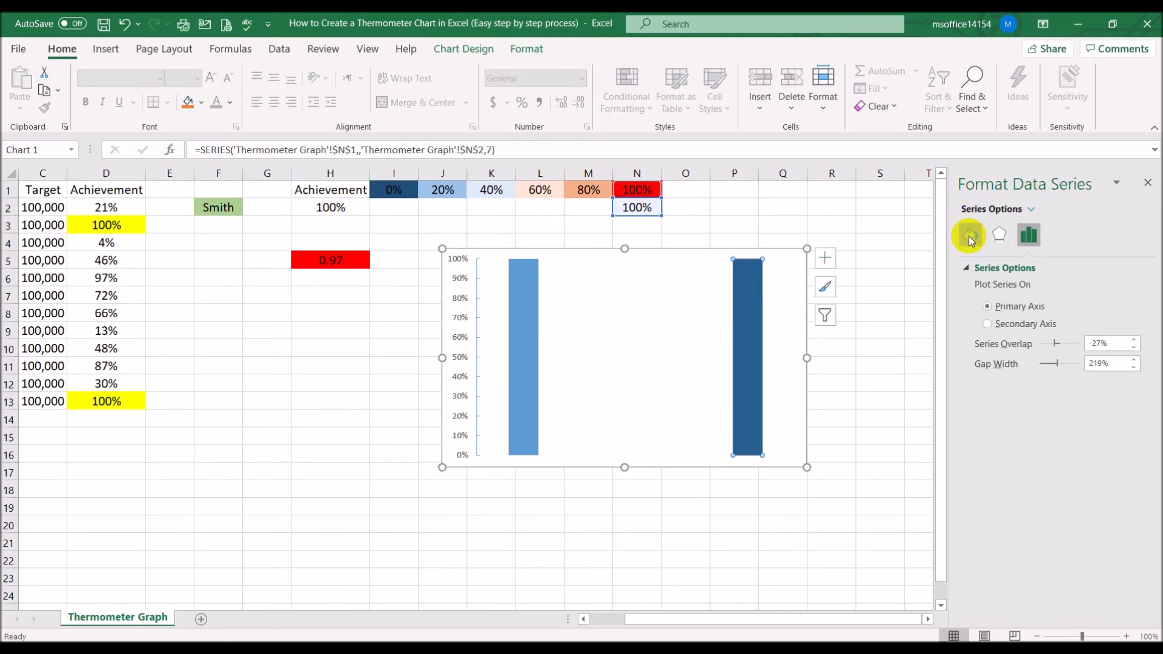
{"action": "left_click", "coordinate": [970, 235]}
{"action": "left_click", "coordinate": [982, 307]}
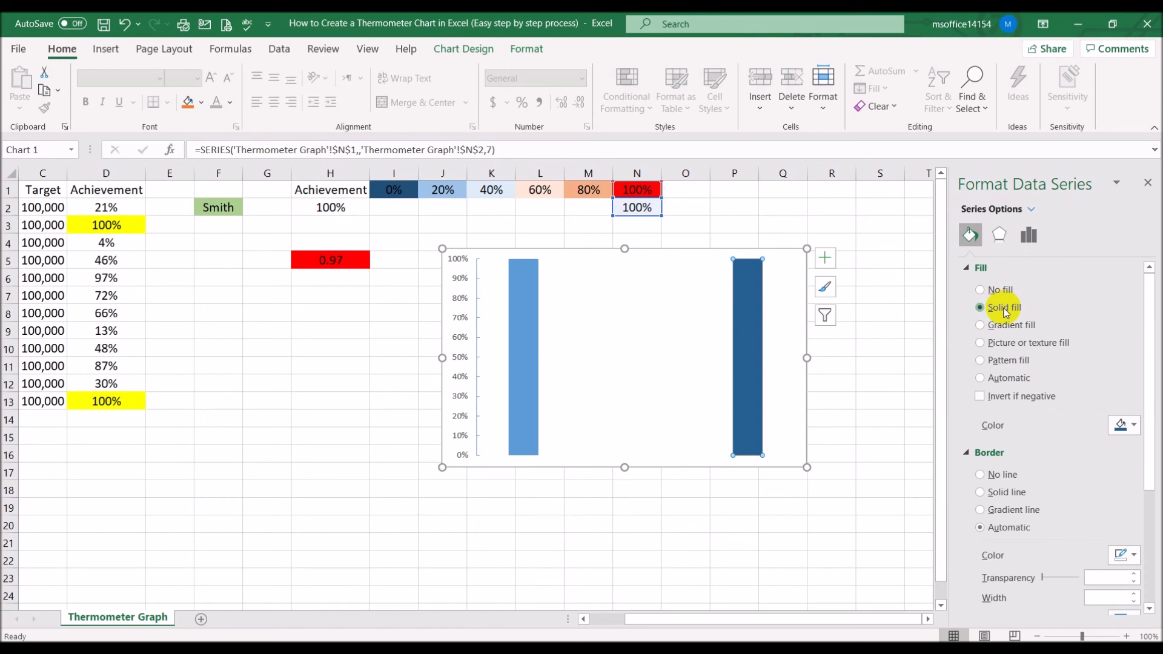
{"action": "left_click", "coordinate": [1134, 425]}
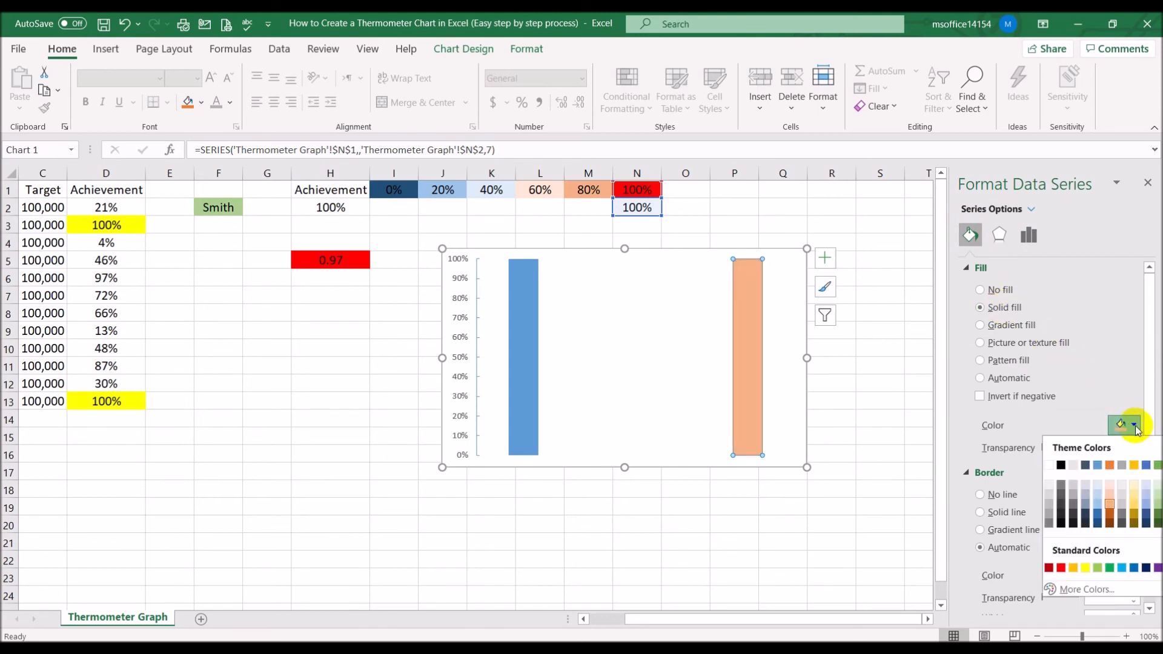
{"action": "left_click", "coordinate": [1062, 570]}
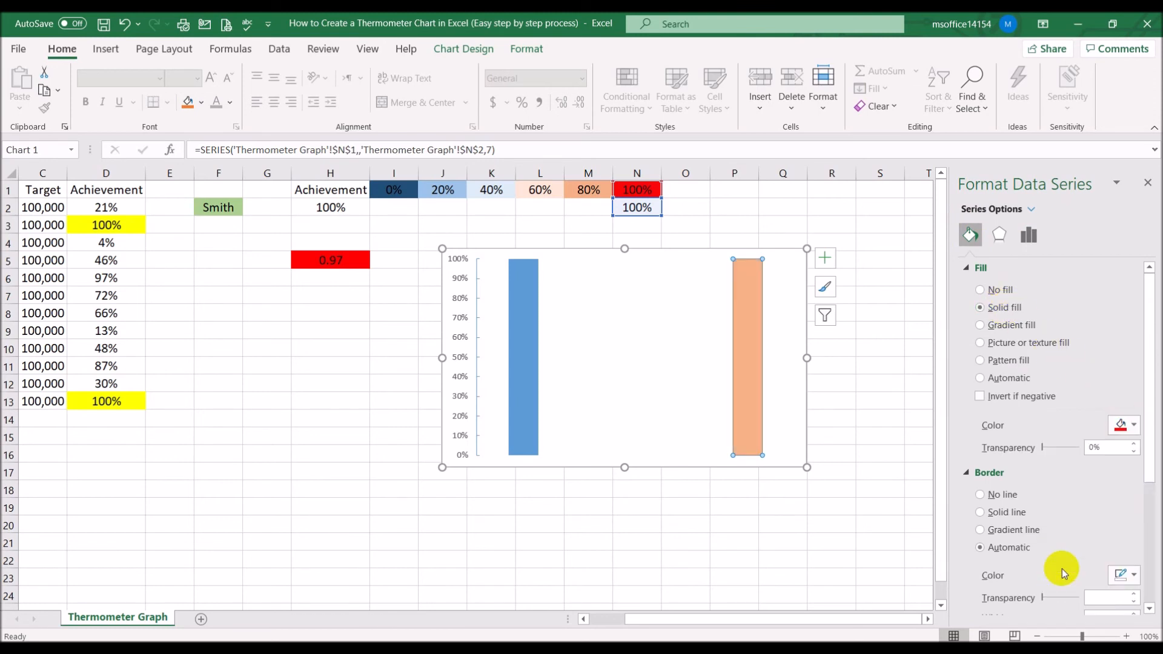
{"action": "left_click", "coordinate": [1009, 497]}
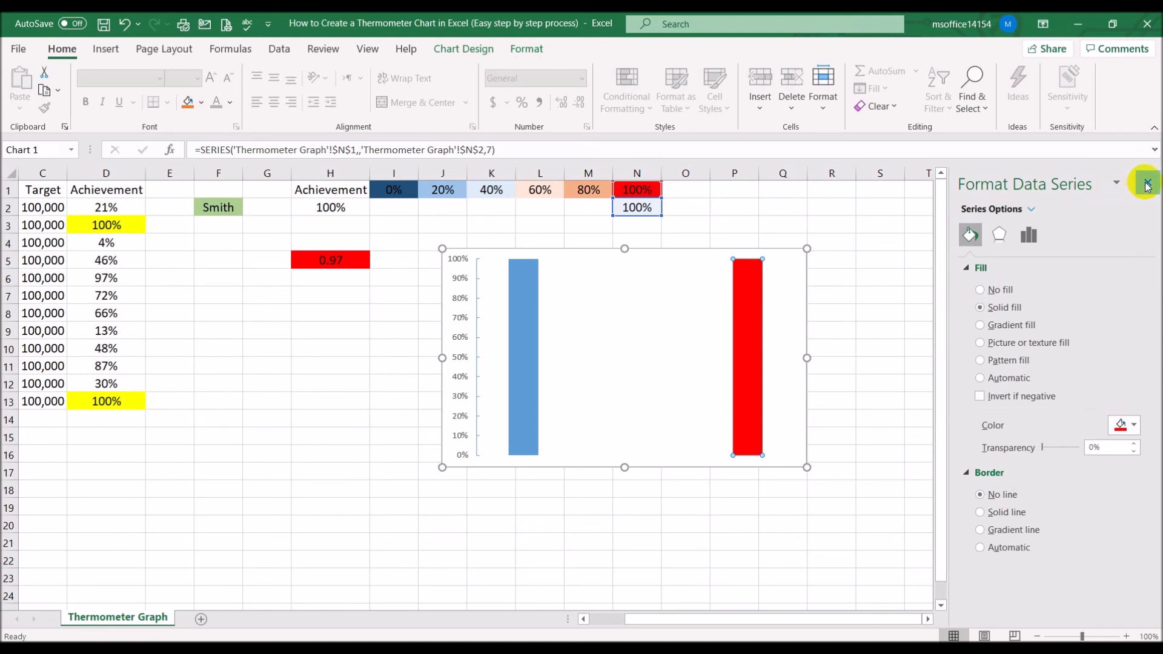
{"action": "left_click", "coordinate": [1146, 185]}
{"action": "left_click", "coordinate": [956, 256]}
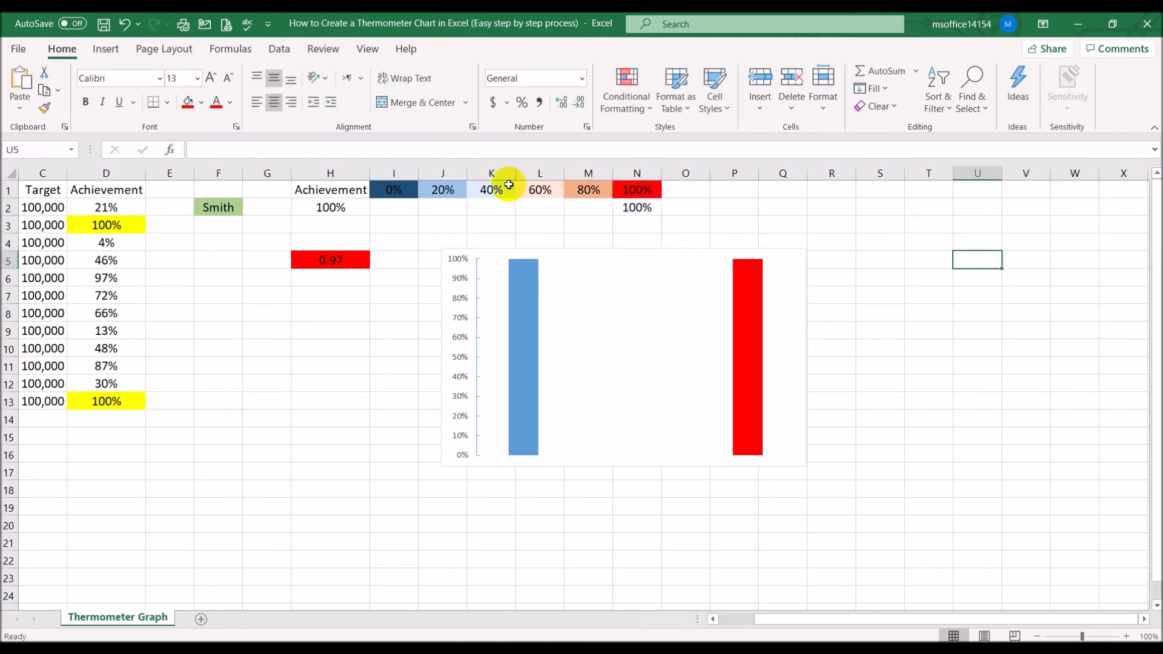
Test the chart by entering 20%, 40%, 60%, 80% and 100% in cell H2 in turn
{"action": "left_click", "coordinate": [331, 207]}
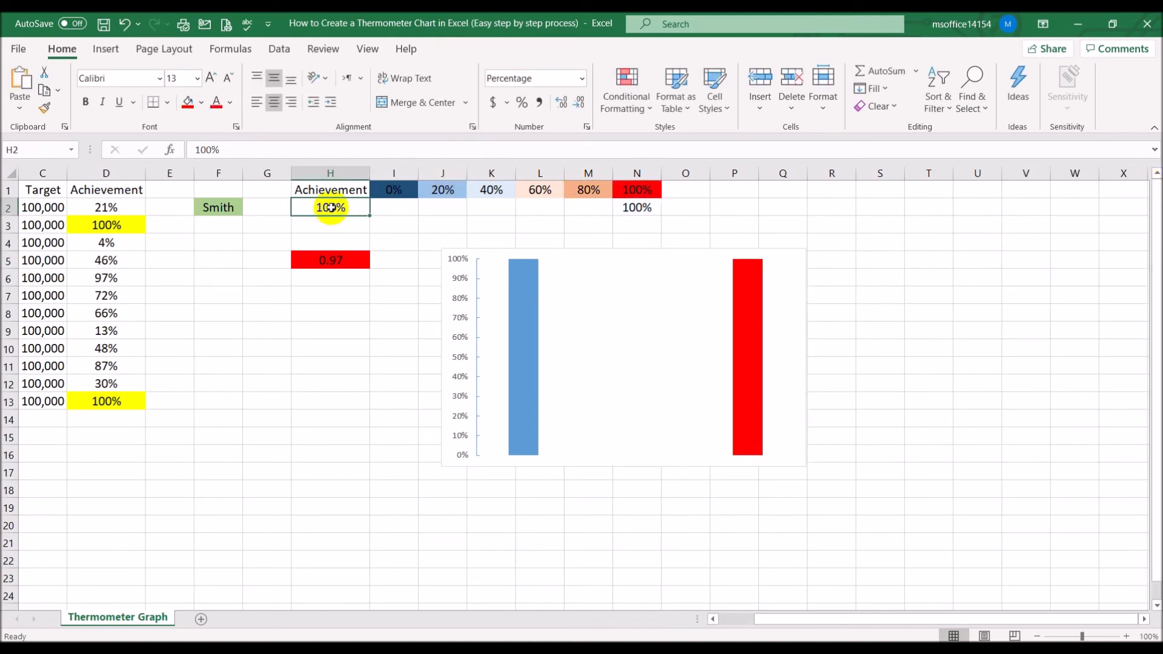
{"action": "type", "text": "20"}
{"action": "key", "text": "Return"}
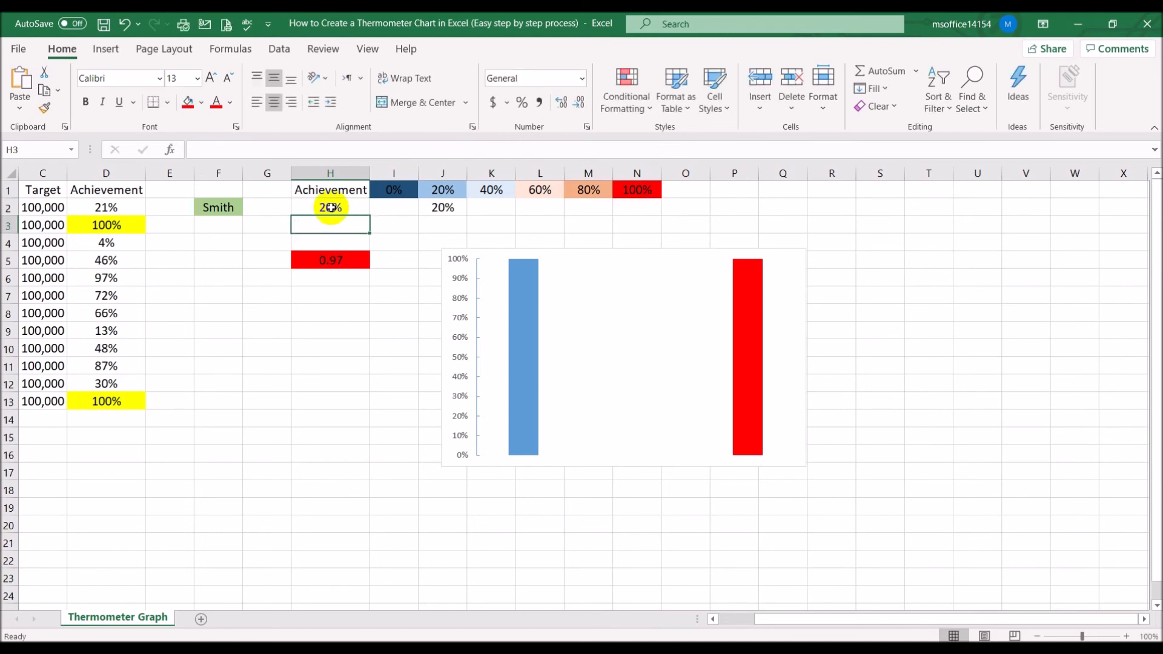
{"action": "left_click", "coordinate": [331, 207]}
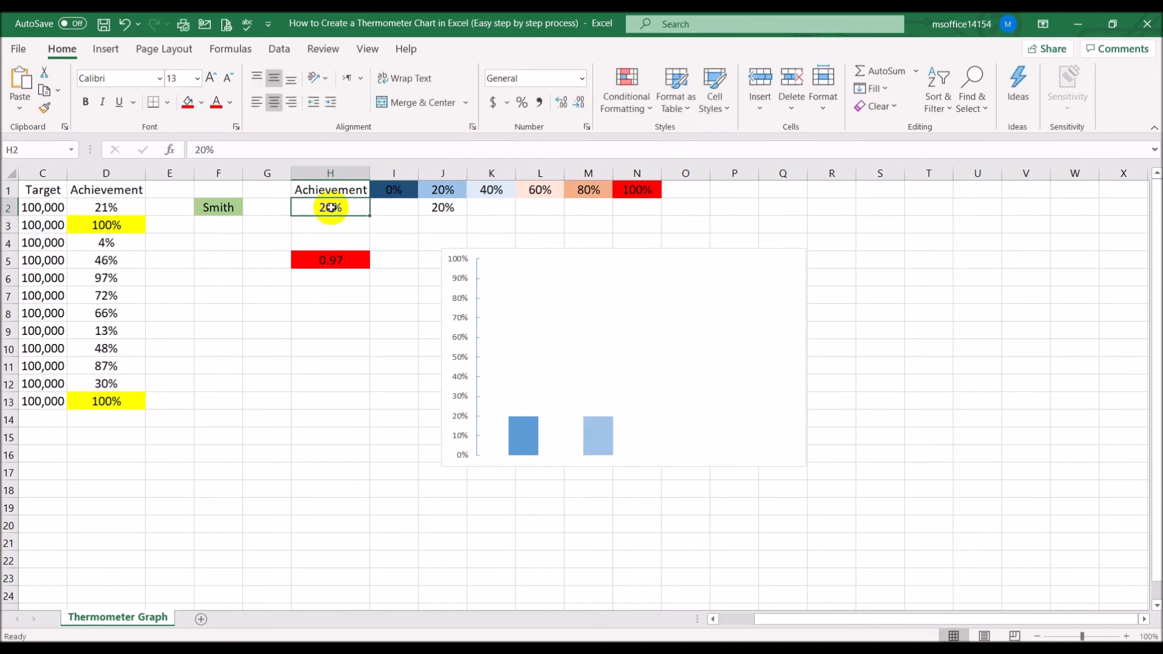
{"action": "type", "text": "4"}
{"action": "key", "text": "Return"}
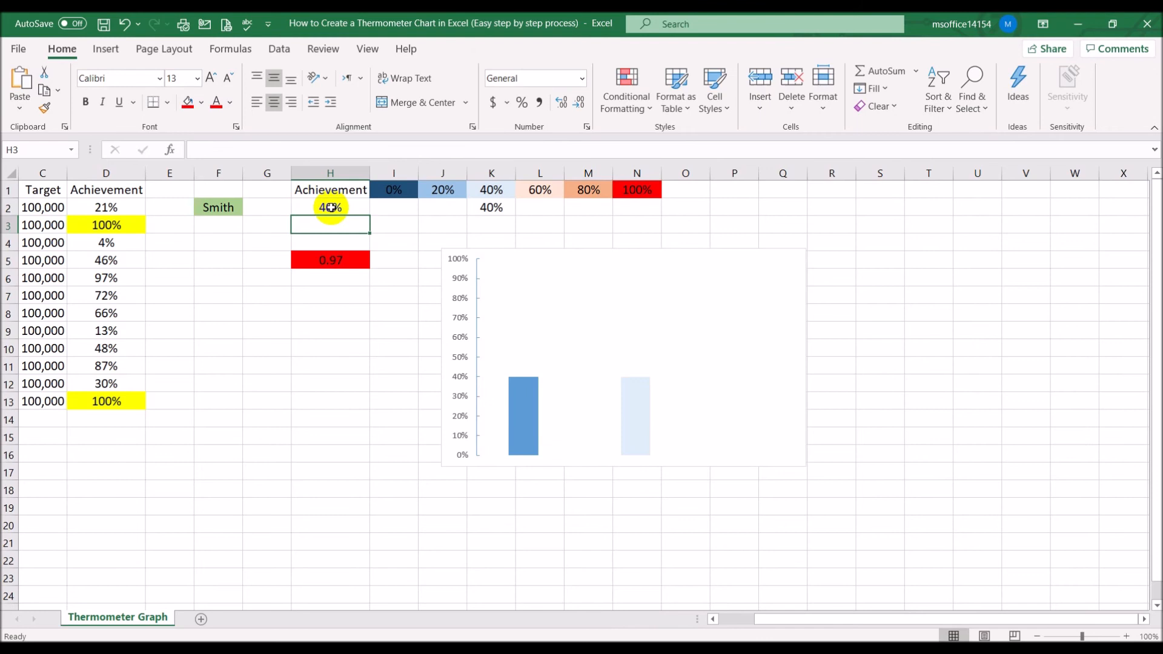
{"action": "left_click", "coordinate": [331, 207]}
{"action": "type", "text": "60"}
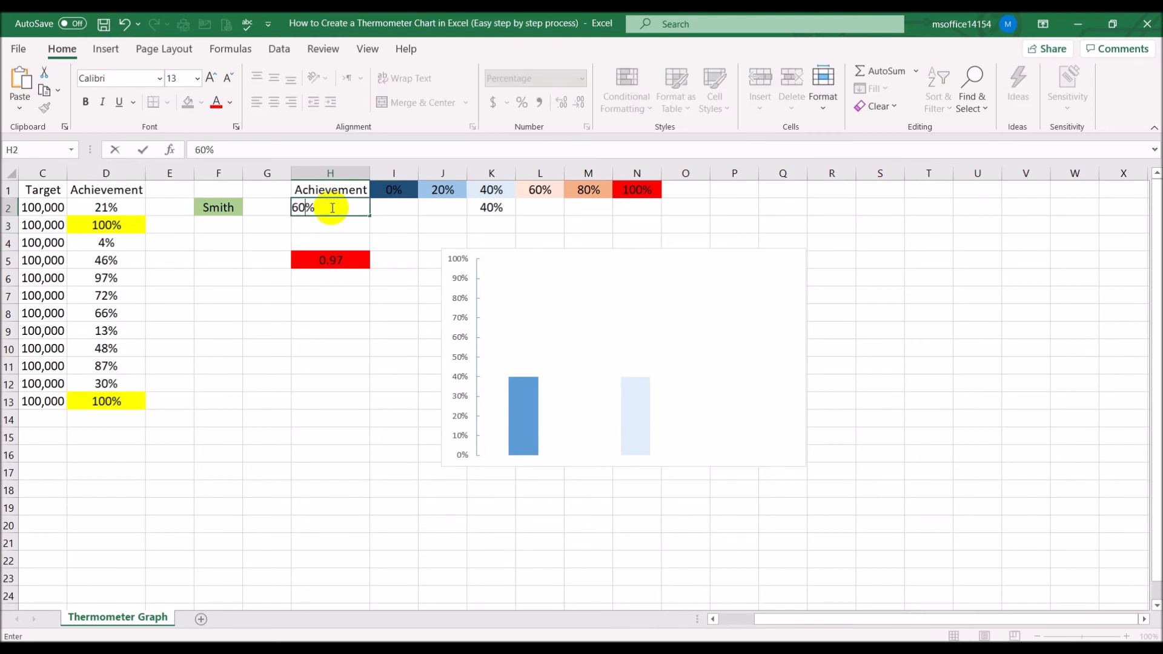
{"action": "key", "text": "Return"}
{"action": "left_click", "coordinate": [331, 207]}
{"action": "type", "text": "80"}
{"action": "key", "text": "Return"}
{"action": "left_click", "coordinate": [331, 207]}
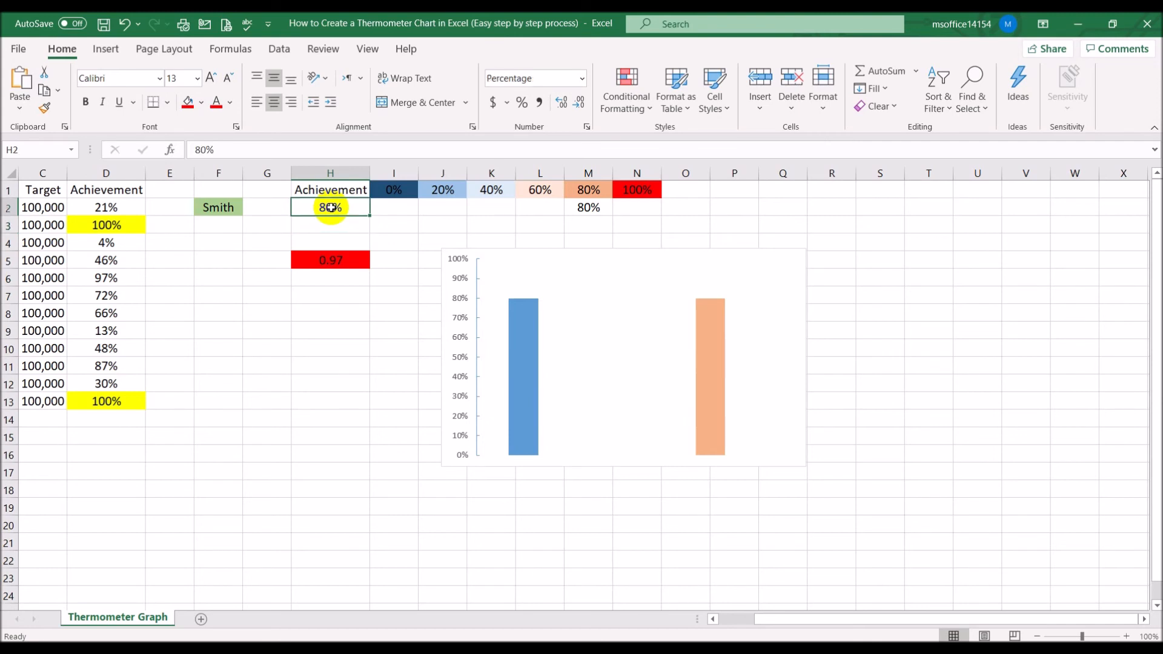
{"action": "type", "text": "100"}
{"action": "key", "text": "Return"}
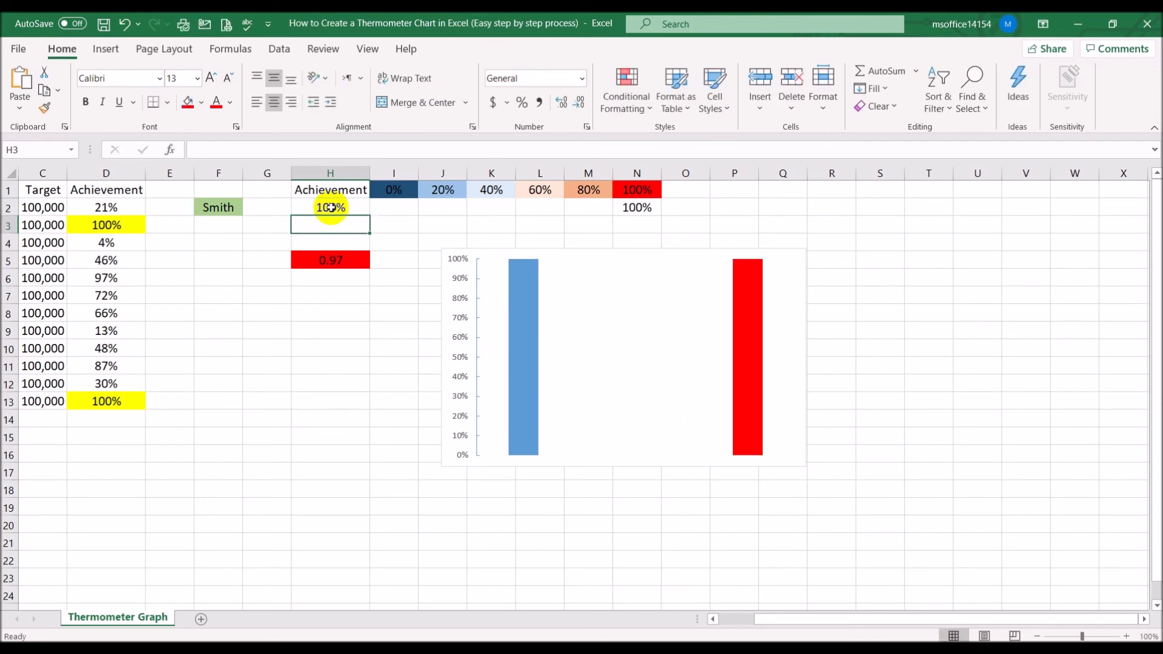
With cell H2 at 20%, set the series overlap of the chart bars to 100%
{"action": "left_click", "coordinate": [330, 207]}
{"action": "type", "text": "20"}
{"action": "key", "text": "Return"}
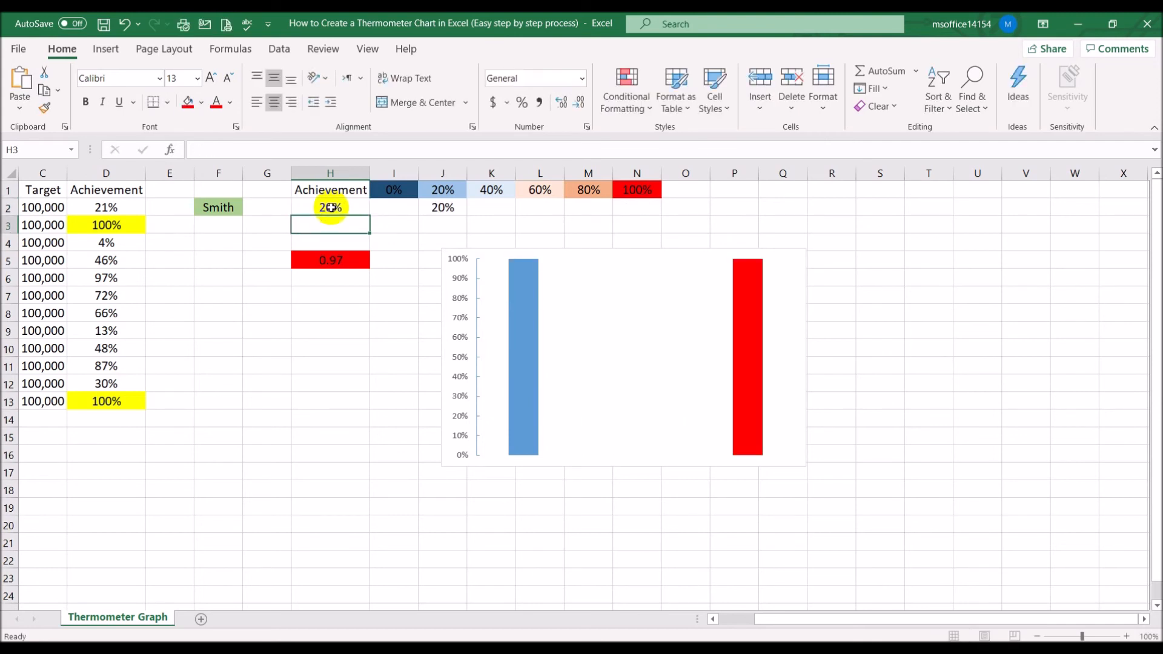
{"action": "left_click", "coordinate": [609, 446]}
{"action": "left_click", "coordinate": [609, 446]}
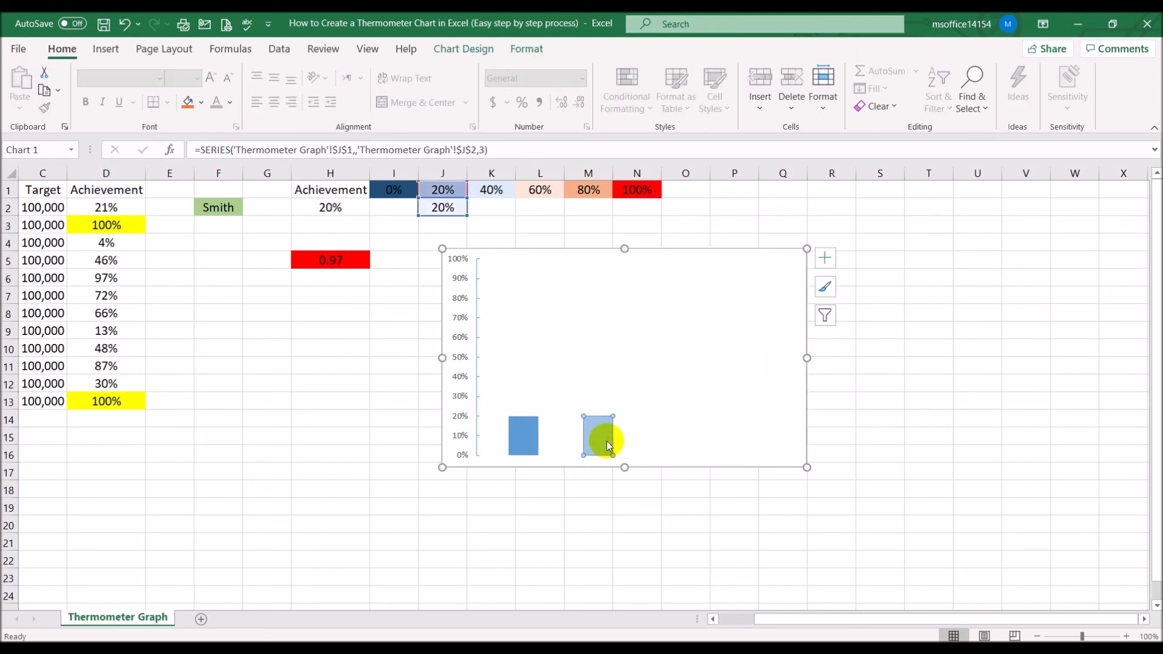
{"action": "right_click", "coordinate": [609, 446]}
{"action": "left_click", "coordinate": [696, 609]}
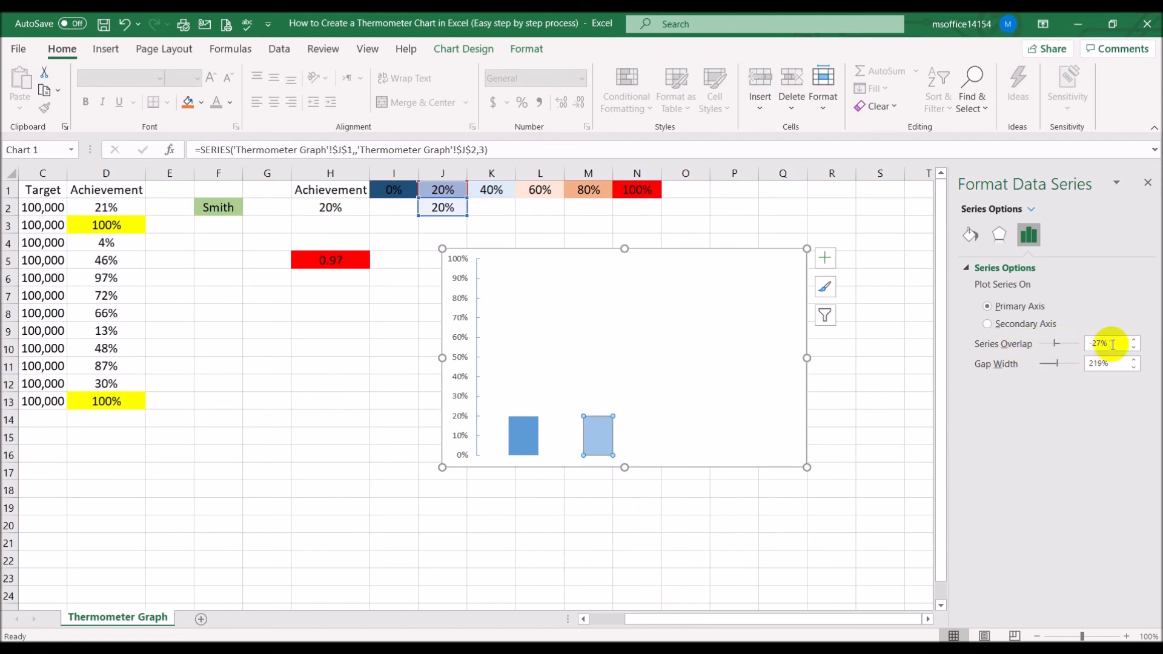
{"action": "left_click_drag", "start_coordinate": [1113, 344], "coordinate": [1035, 338]}
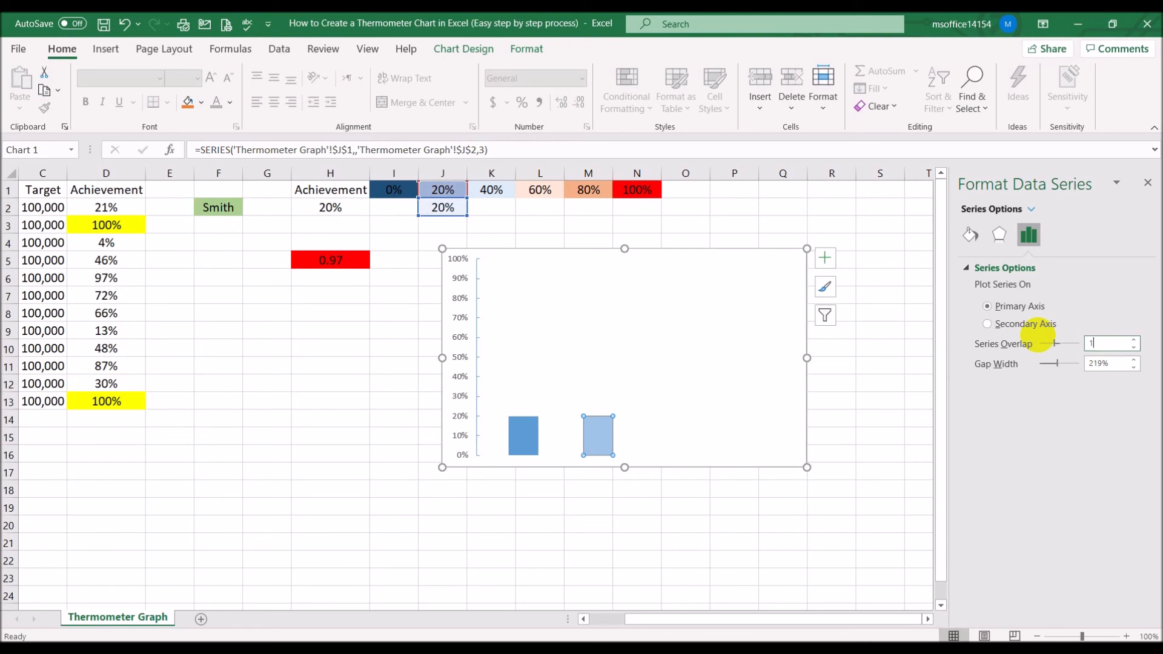
{"action": "left_click", "coordinate": [1114, 365]}
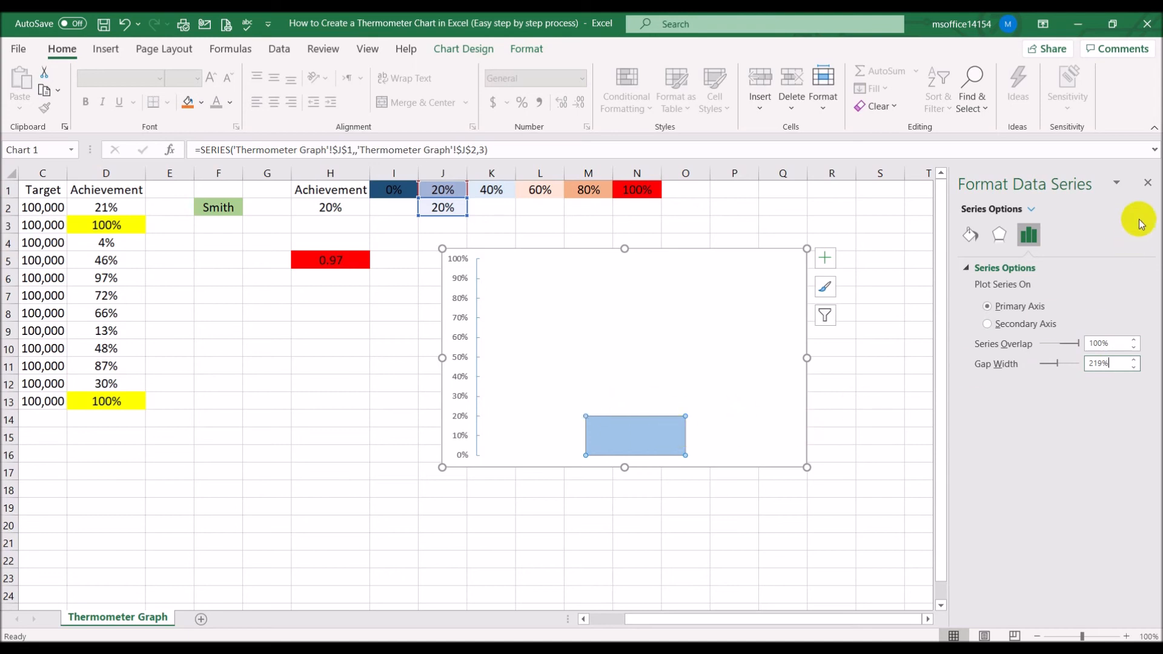
{"action": "left_click", "coordinate": [1149, 184]}
{"action": "left_click", "coordinate": [1042, 280]}
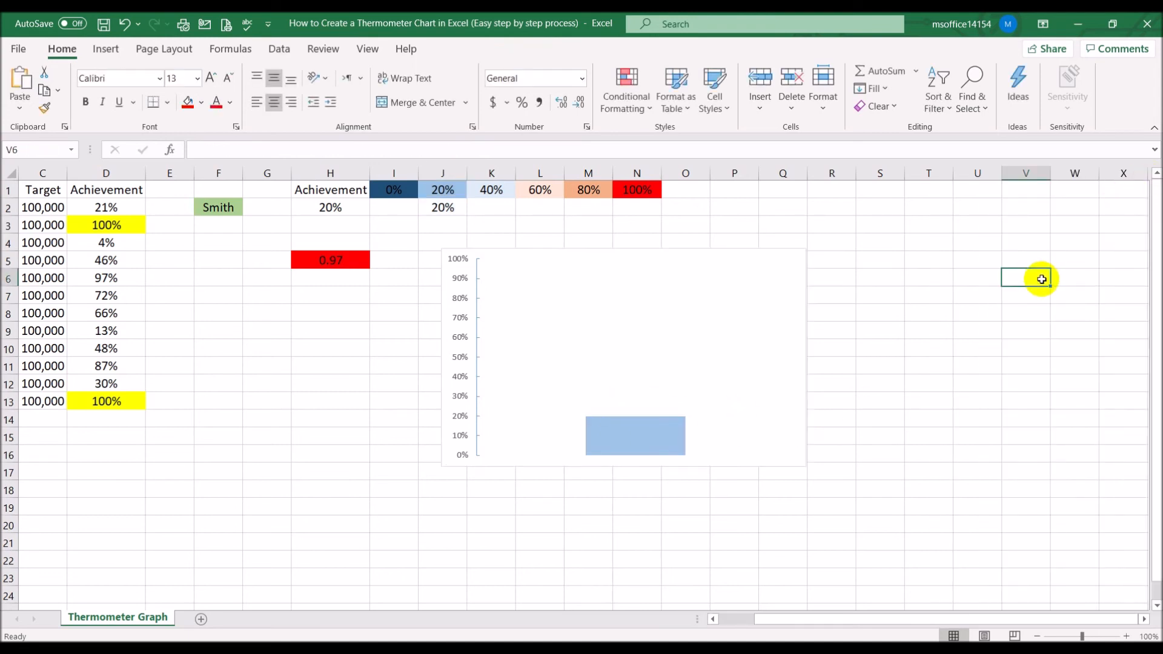
Retest the chart by entering 40%, 60%, 80%, 90% and 100% in cell H2 in turn
{"action": "left_click", "coordinate": [345, 207]}
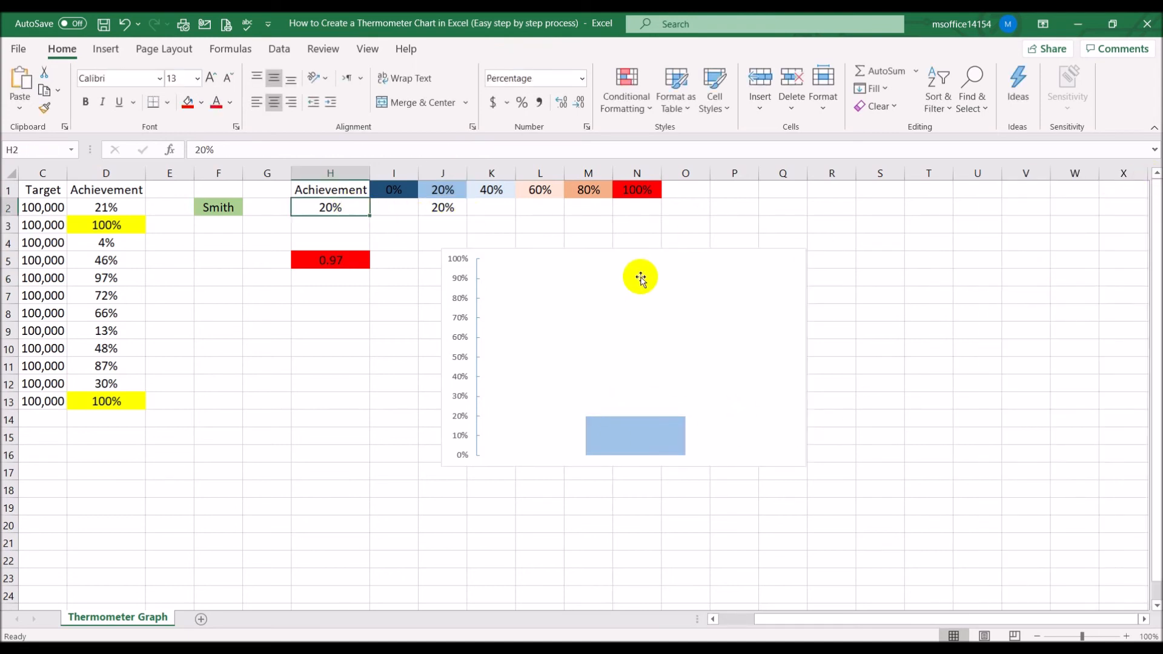
{"action": "type", "text": "40"}
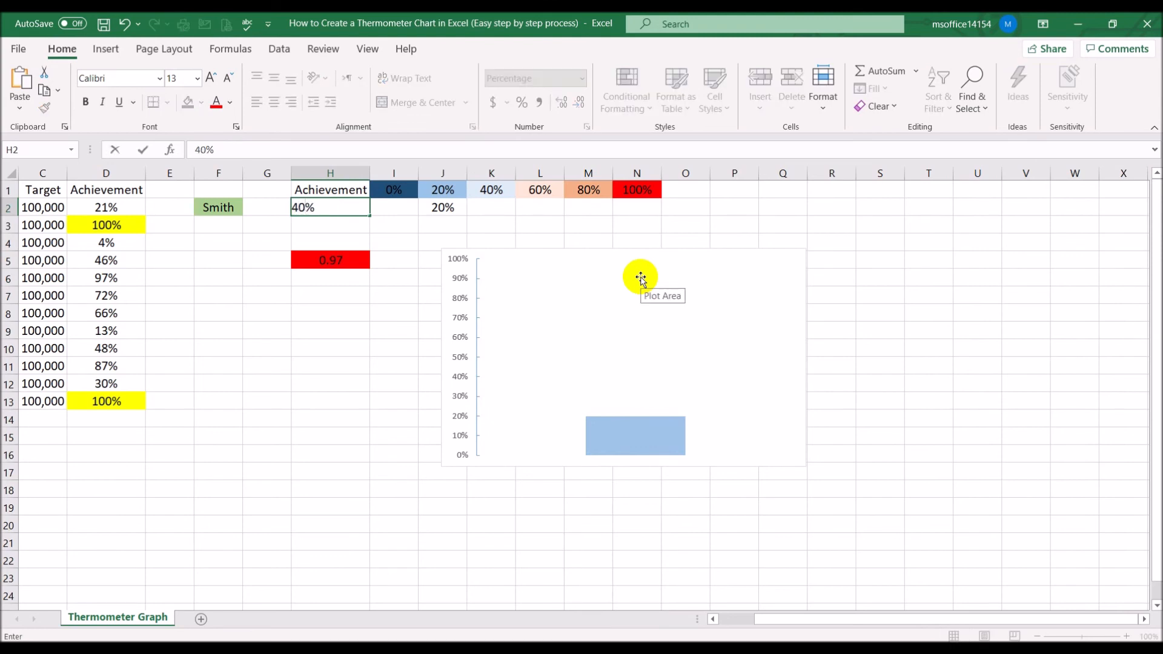
{"action": "key", "text": "Return"}
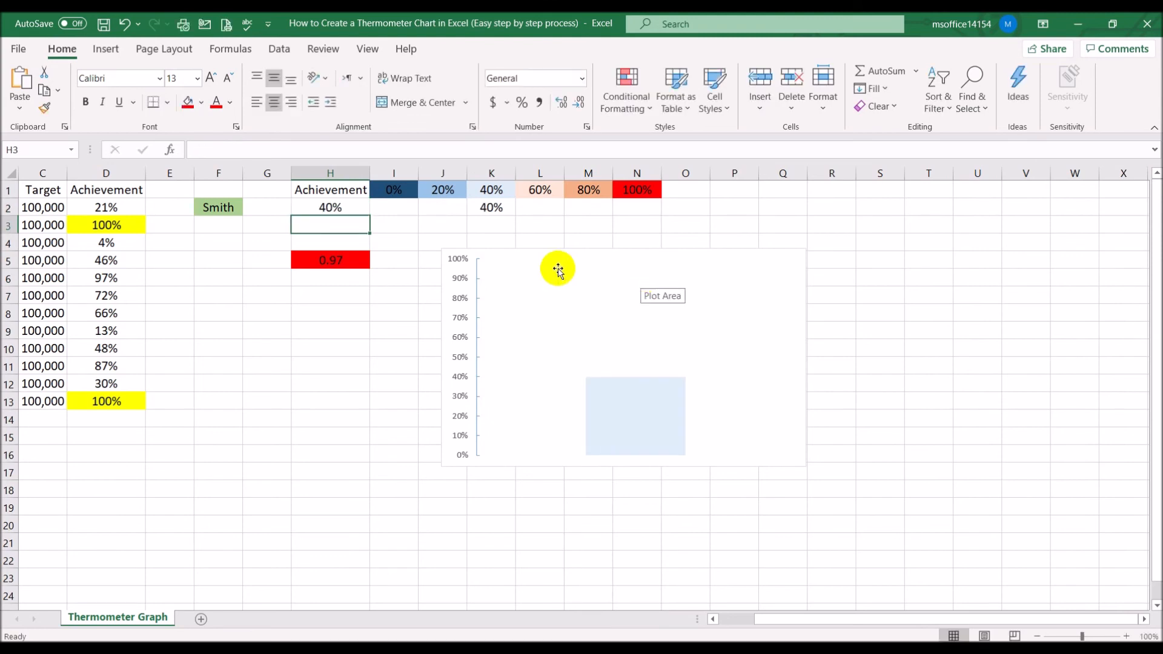
{"action": "left_click", "coordinate": [343, 206]}
{"action": "type", "text": "60"}
{"action": "key", "text": "Return"}
{"action": "left_click", "coordinate": [342, 207]}
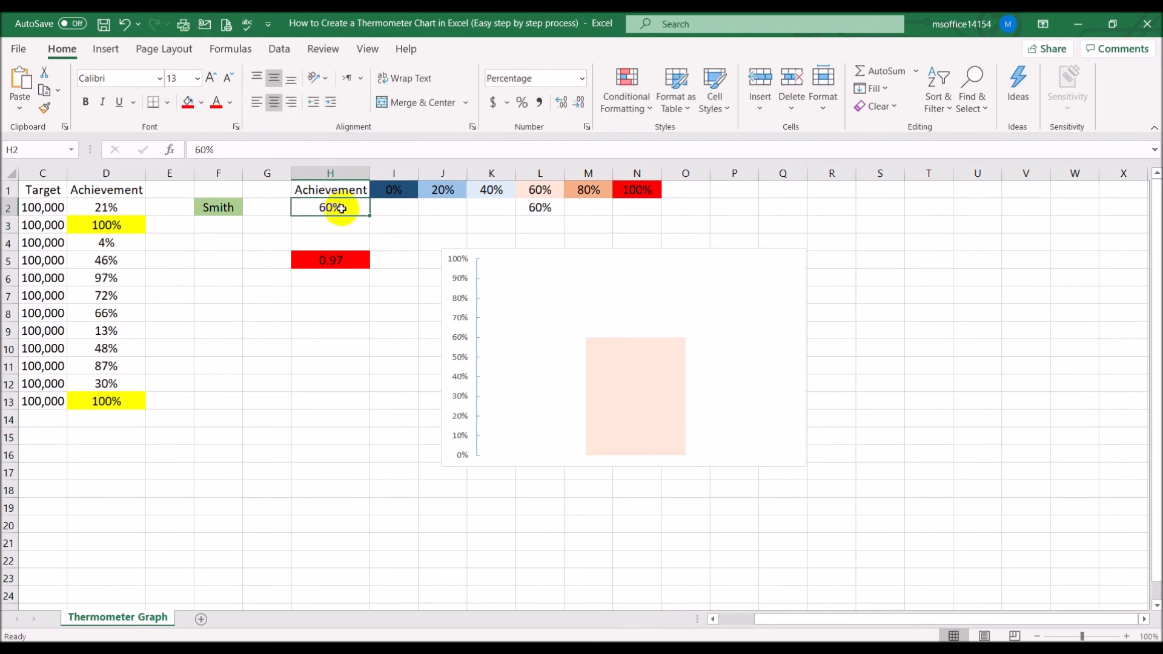
{"action": "type", "text": "80"}
{"action": "key", "text": "Return"}
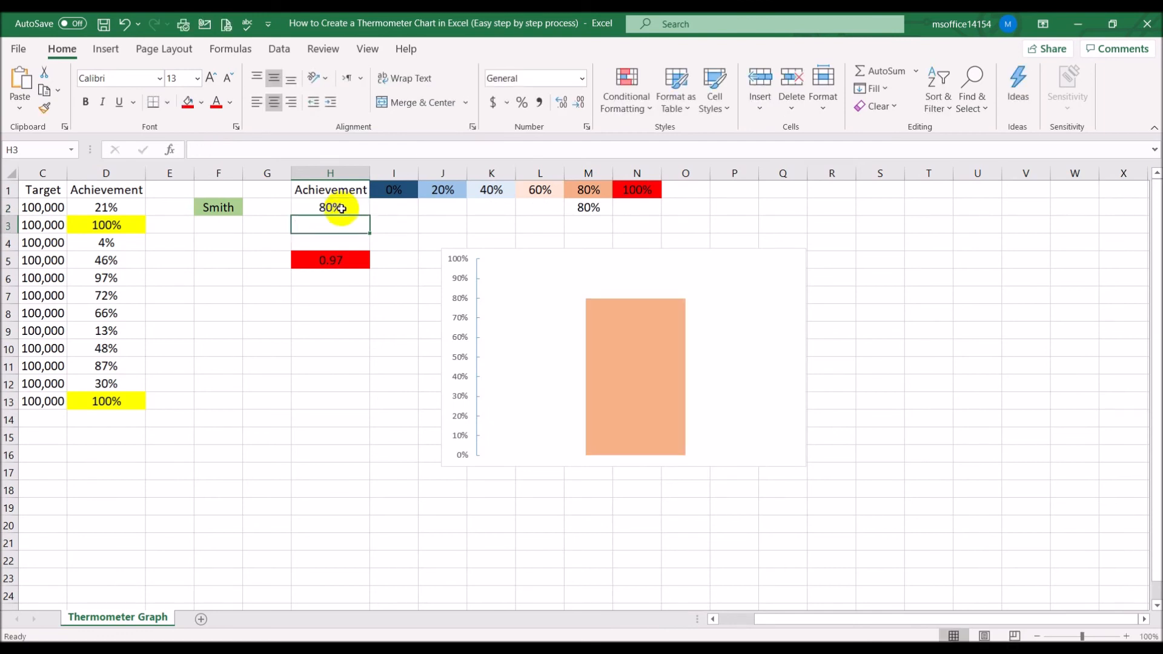
{"action": "left_click", "coordinate": [341, 209]}
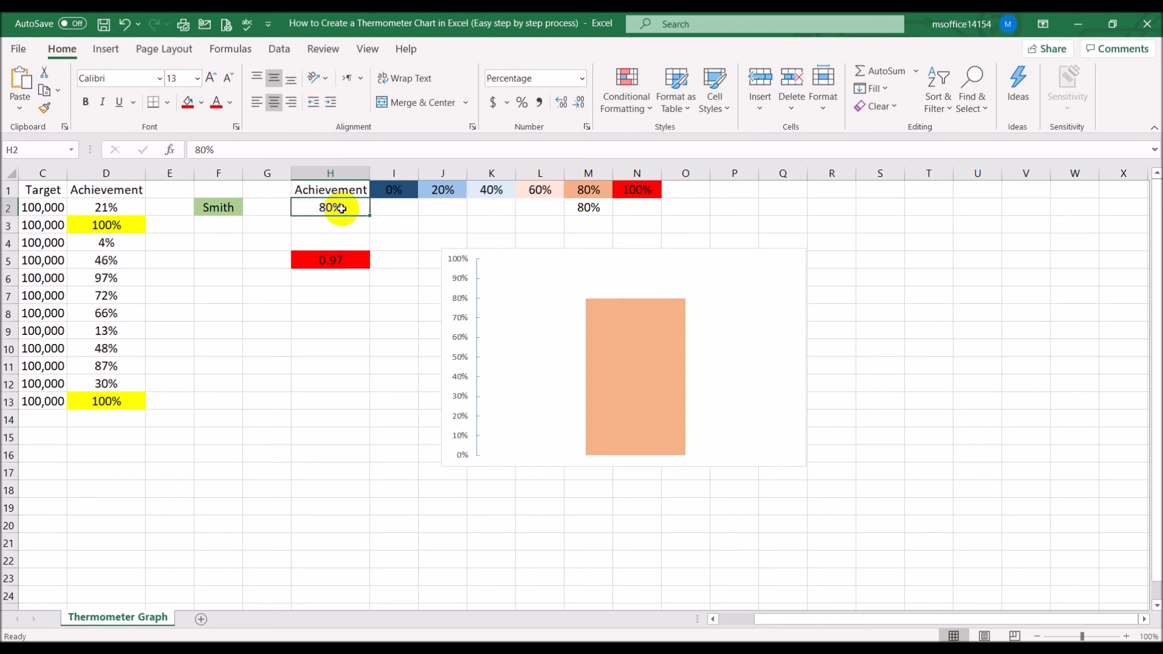
{"action": "type", "text": "90"}
{"action": "key", "text": "Return"}
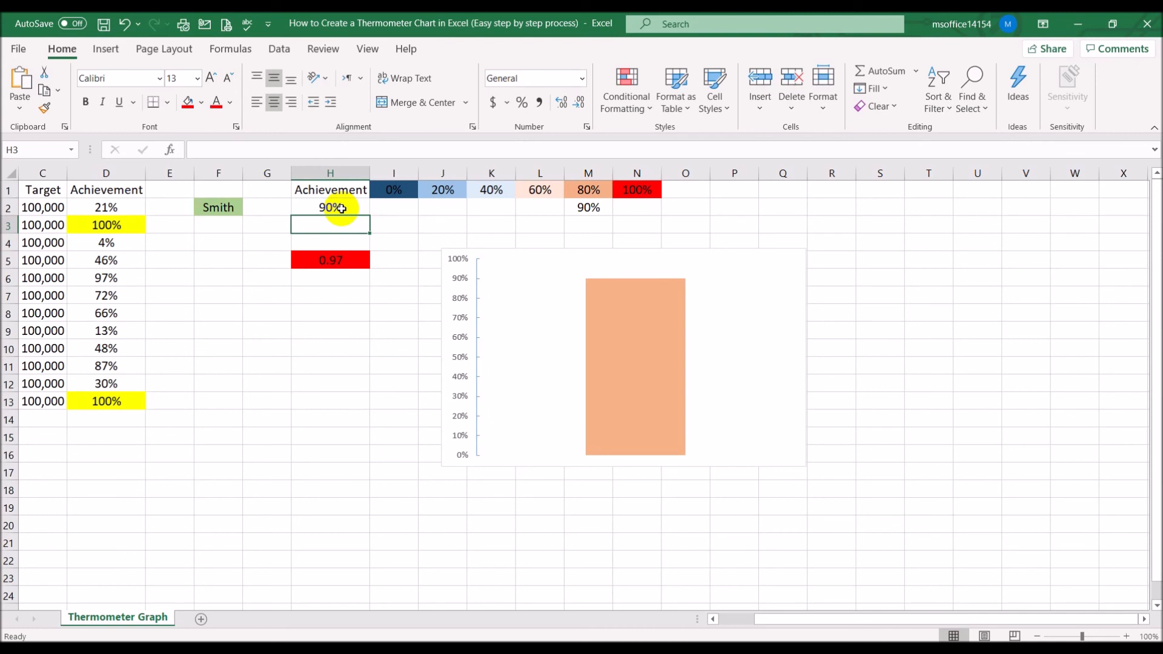
{"action": "left_click", "coordinate": [342, 208]}
{"action": "type", "text": "100"}
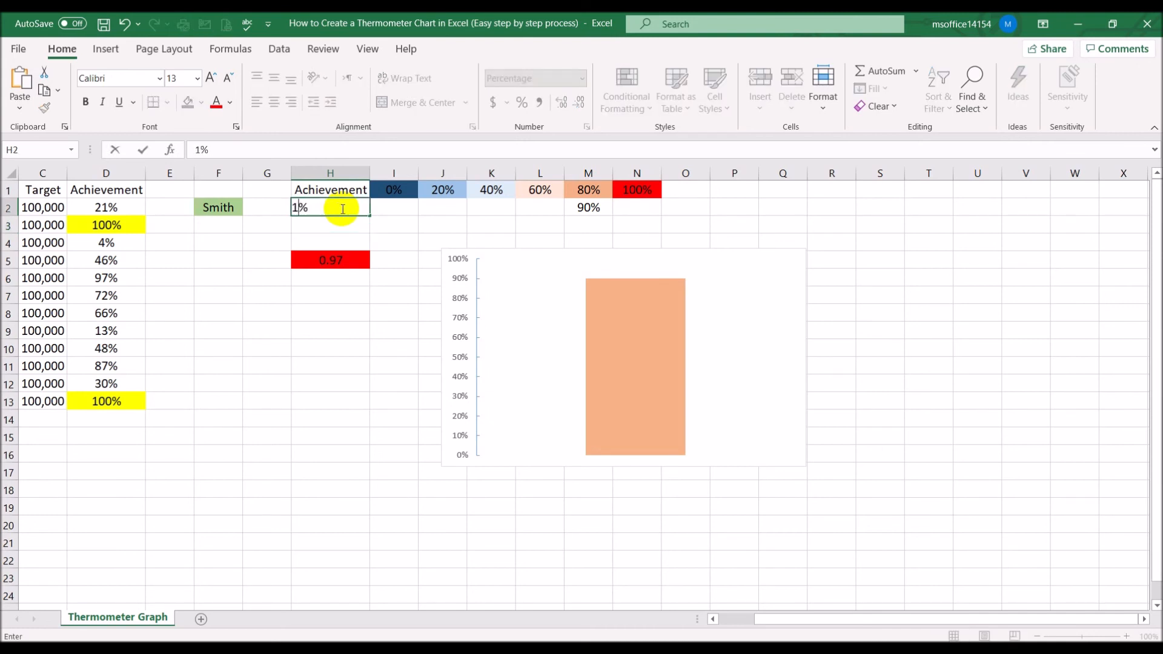
{"action": "key", "text": "Return"}
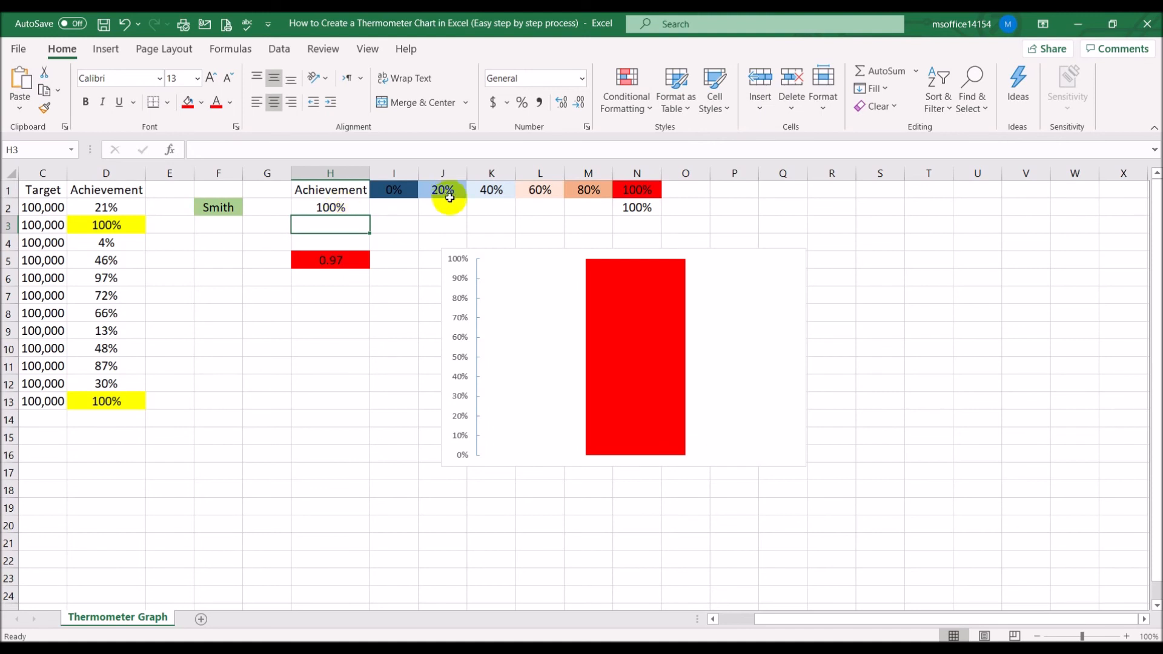
Narrow the chart to a slim column by resizing its right edge inward
{"action": "left_click", "coordinate": [794, 350]}
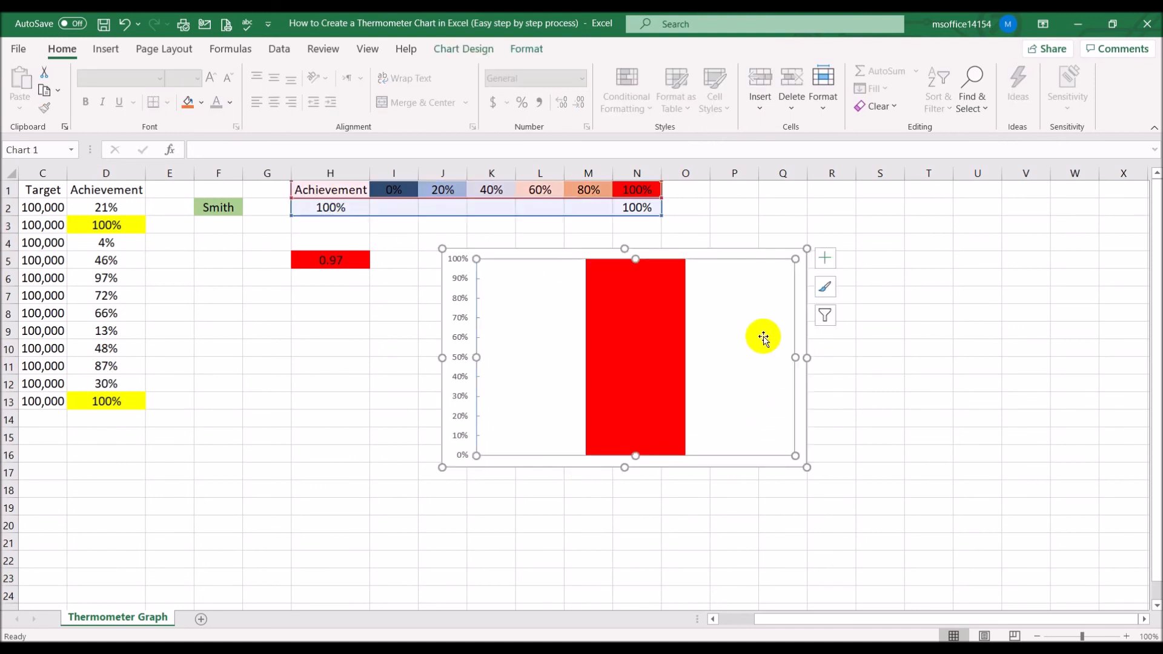
{"action": "left_click", "coordinate": [808, 358]}
{"action": "left_click_drag", "start_coordinate": [806, 358], "coordinate": [545, 360]}
{"action": "left_click", "coordinate": [636, 367]}
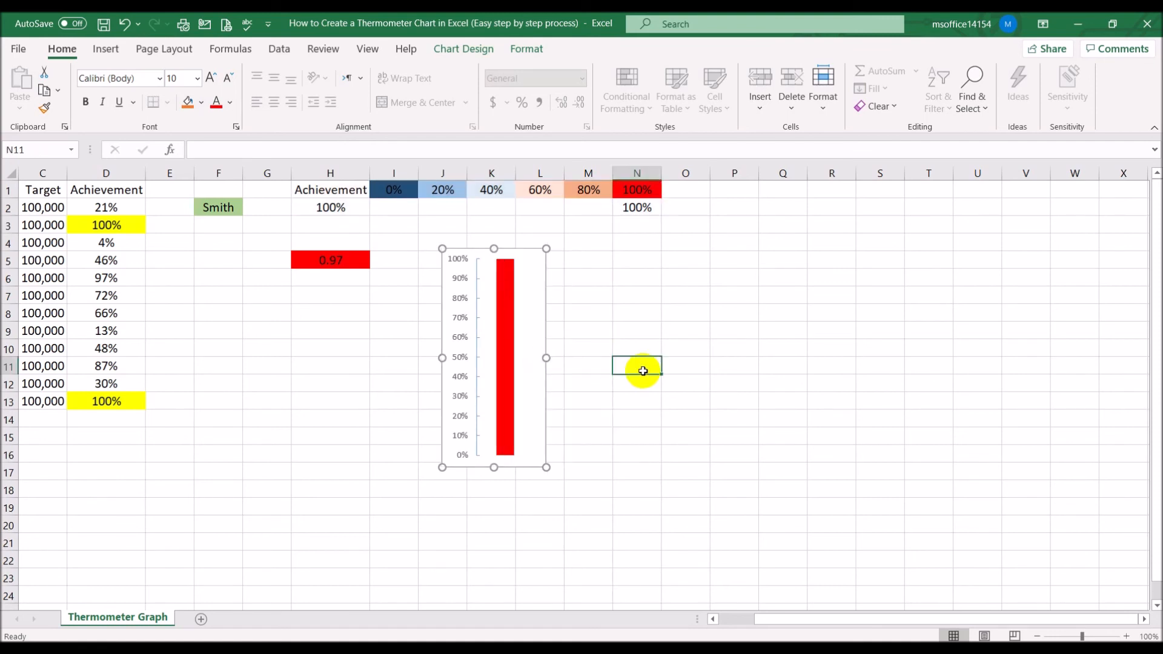
Move the narrowed chart to the right of the color scale, around columns Q to S
{"action": "left_click", "coordinate": [442, 276]}
{"action": "left_click_drag", "start_coordinate": [442, 276], "coordinate": [773, 242]}
{"action": "left_click", "coordinate": [636, 384]}
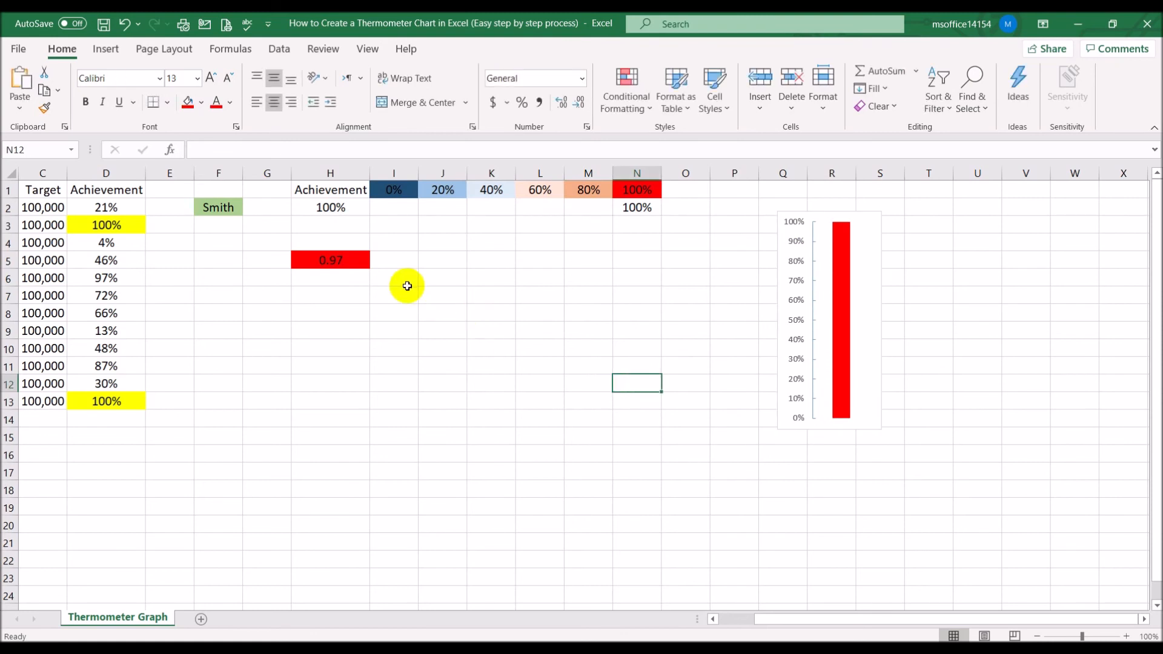
Copy the IFERROR VLOOKUP formula from cell H5 and paste it into cell H2
{"action": "left_click", "coordinate": [342, 261]}
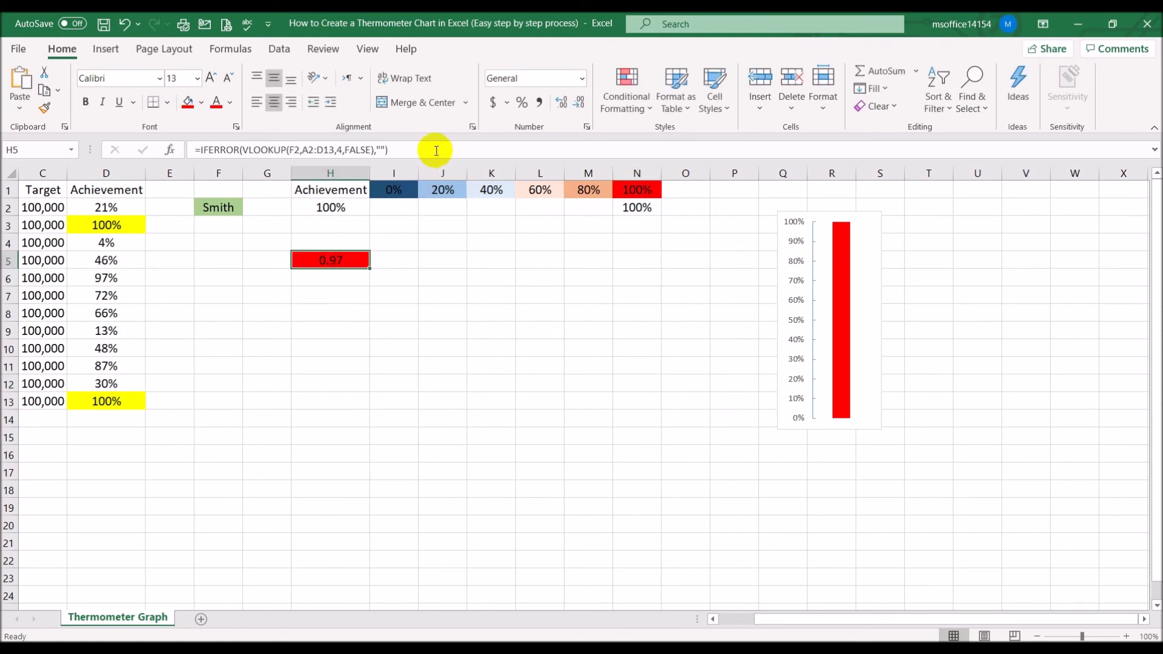
{"action": "left_click_drag", "start_coordinate": [389, 150], "coordinate": [128, 136]}
{"action": "key", "text": "ctrl+c"}
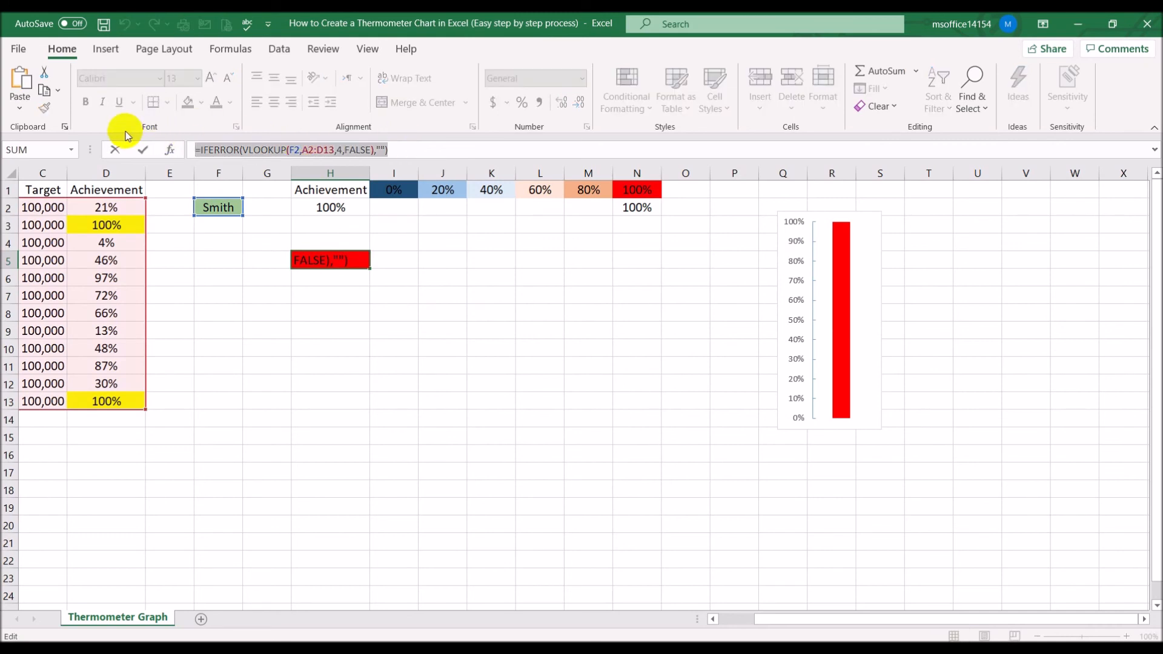
{"action": "key", "text": "Escape"}
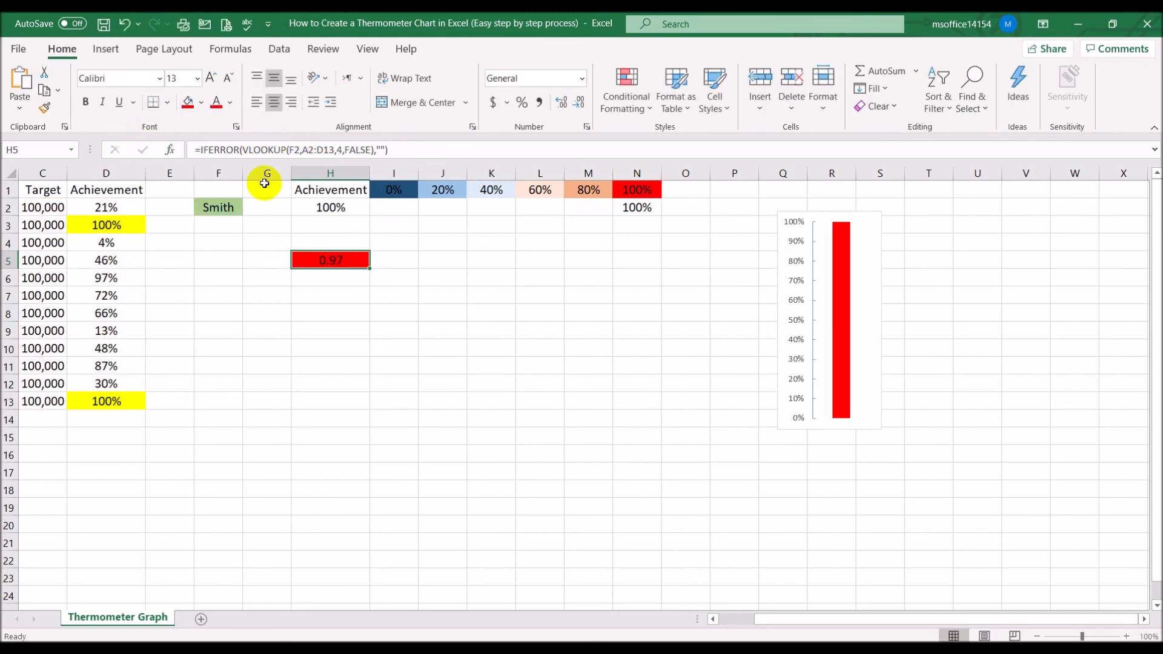
{"action": "left_click", "coordinate": [330, 207]}
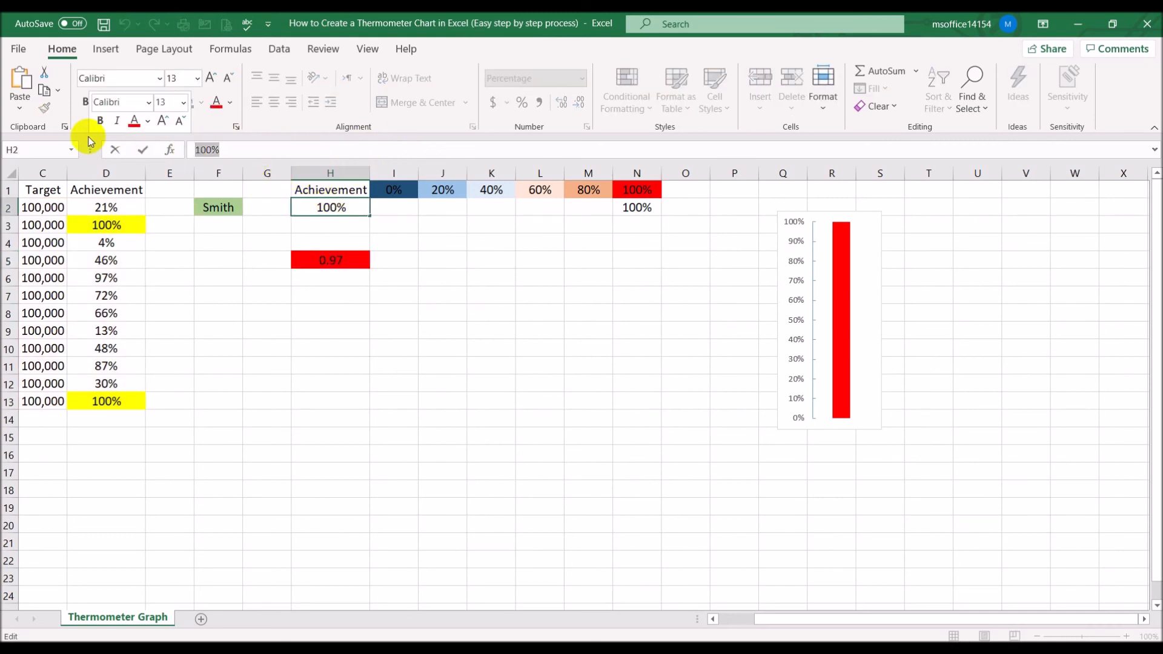
{"action": "key", "text": "ctrl+v"}
{"action": "key", "text": "Return"}
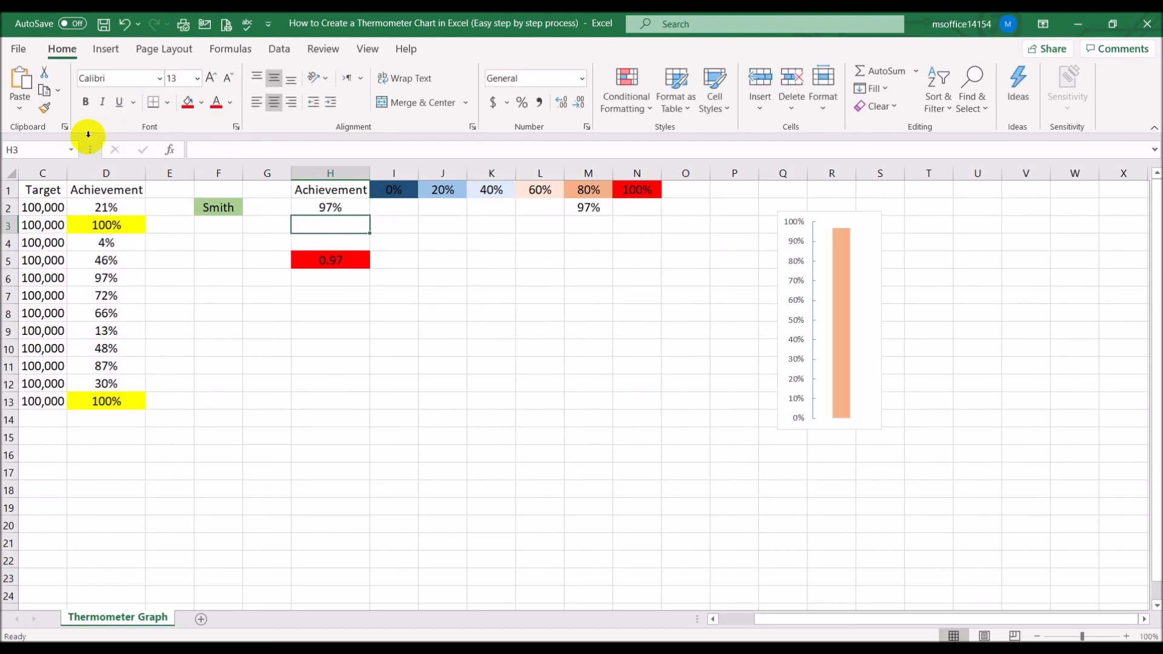
Clear the contents of cell H5 and remove its red fill color
{"action": "left_click", "coordinate": [325, 259]}
{"action": "key", "text": "Delete"}
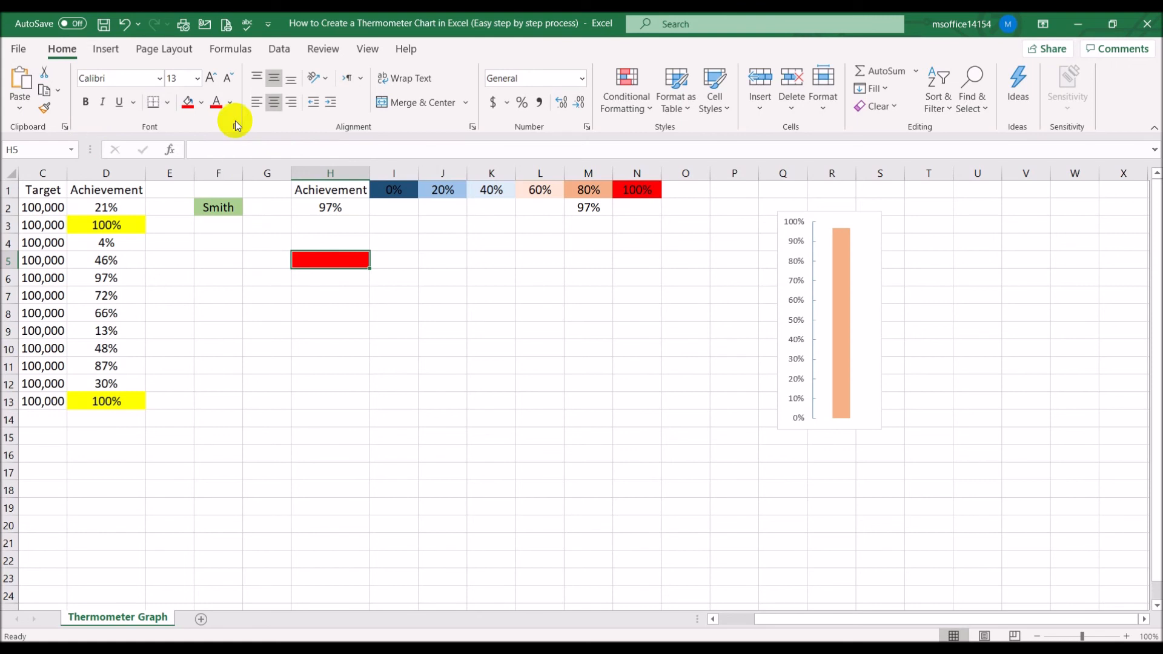
{"action": "left_click", "coordinate": [202, 102]}
{"action": "left_click", "coordinate": [245, 270]}
{"action": "left_click", "coordinate": [395, 342]}
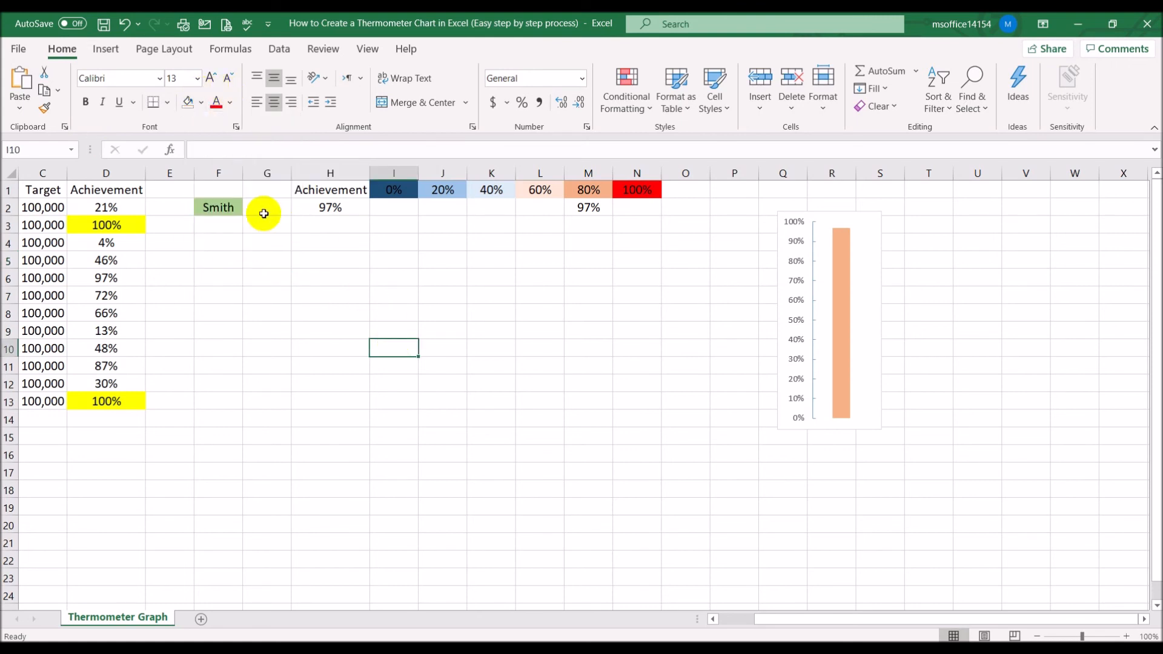
Test the chart by choosing John, Bill, Julie and Bob in turn from the salesperson dropdown in F2
{"action": "left_click_drag", "start_coordinate": [778, 621], "coordinate": [723, 620]}
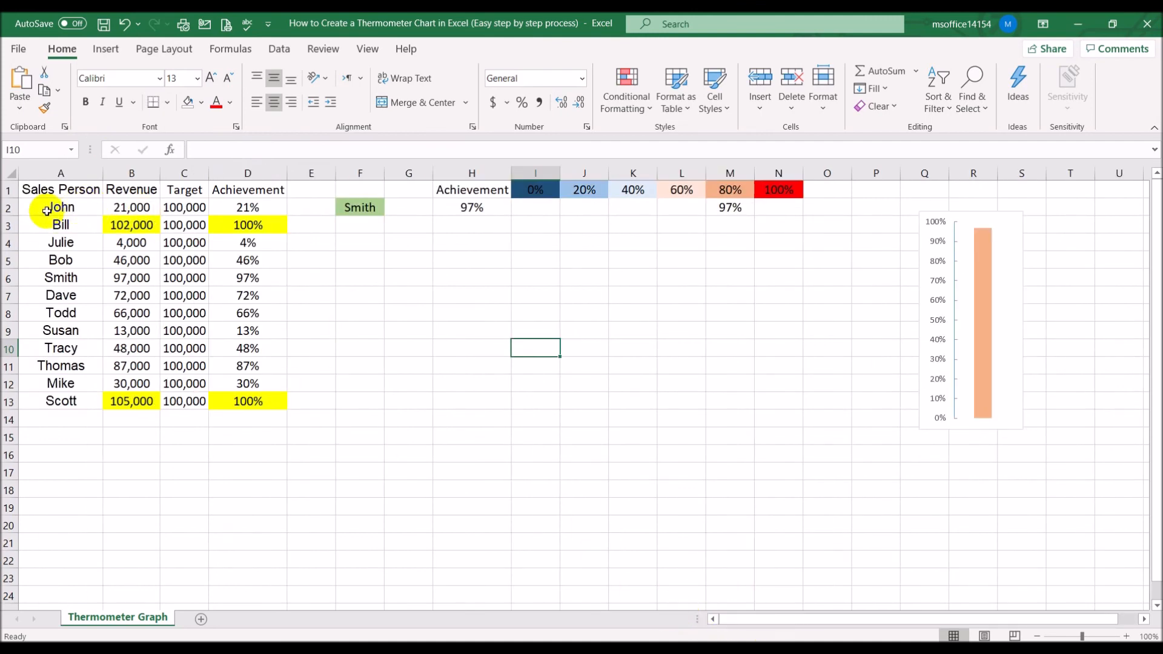
{"action": "left_click", "coordinate": [380, 208]}
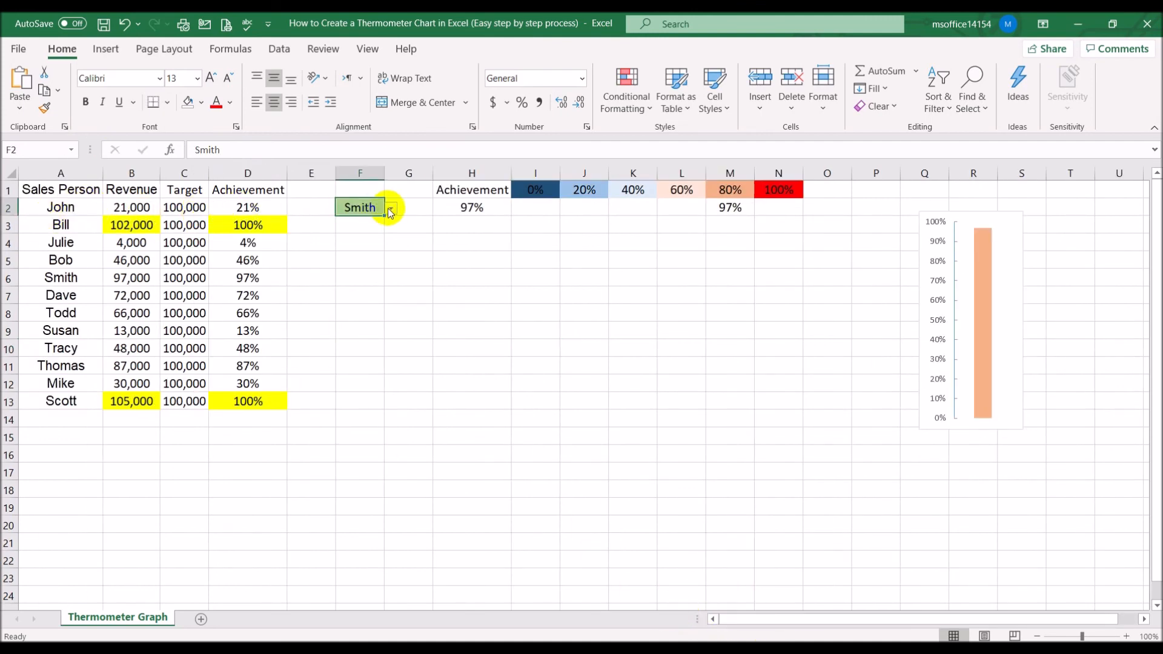
{"action": "left_click", "coordinate": [391, 208]}
{"action": "left_click_drag", "start_coordinate": [393, 260], "coordinate": [387, 226]}
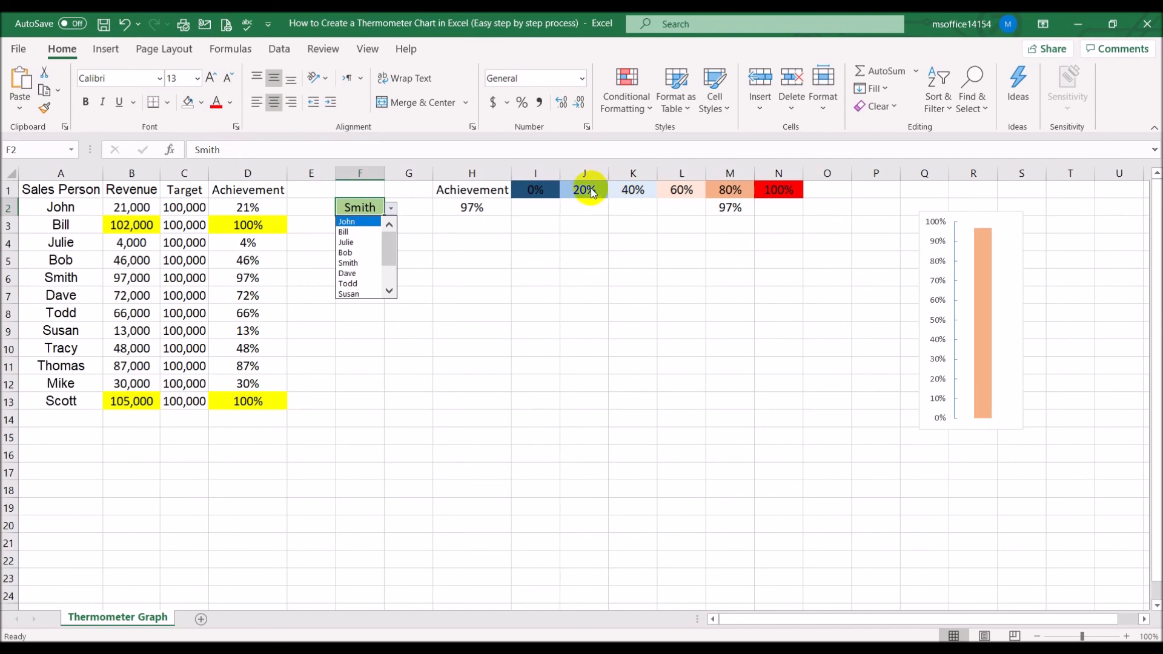
{"action": "left_click", "coordinate": [355, 222]}
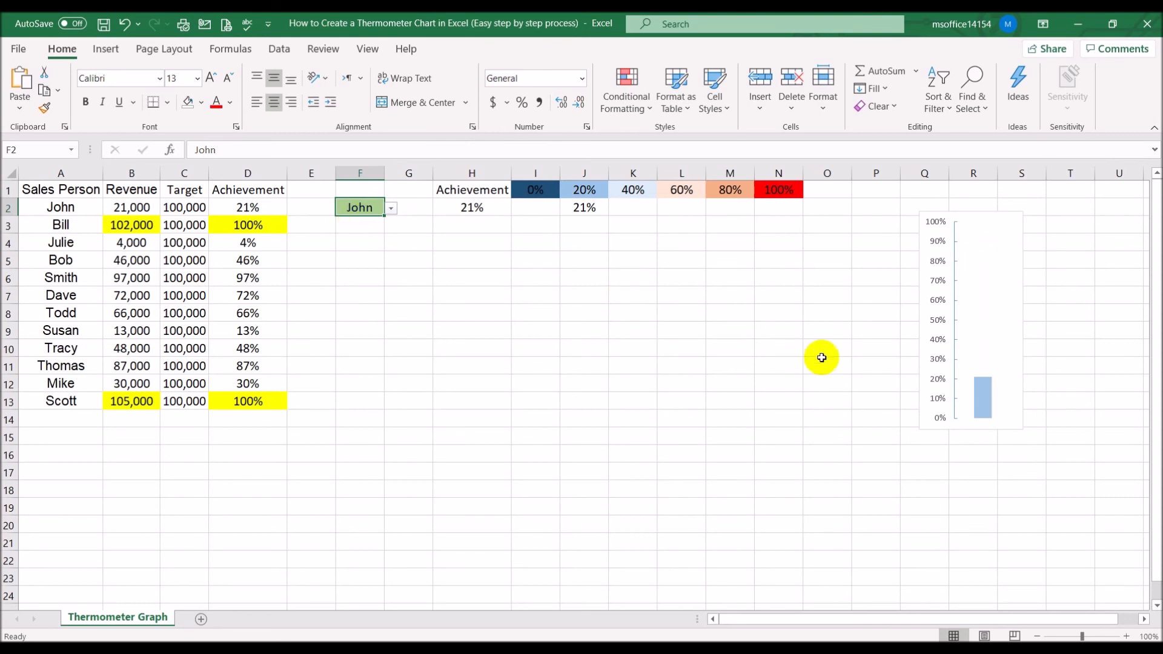
{"action": "mouse_move", "coordinate": [994, 409]}
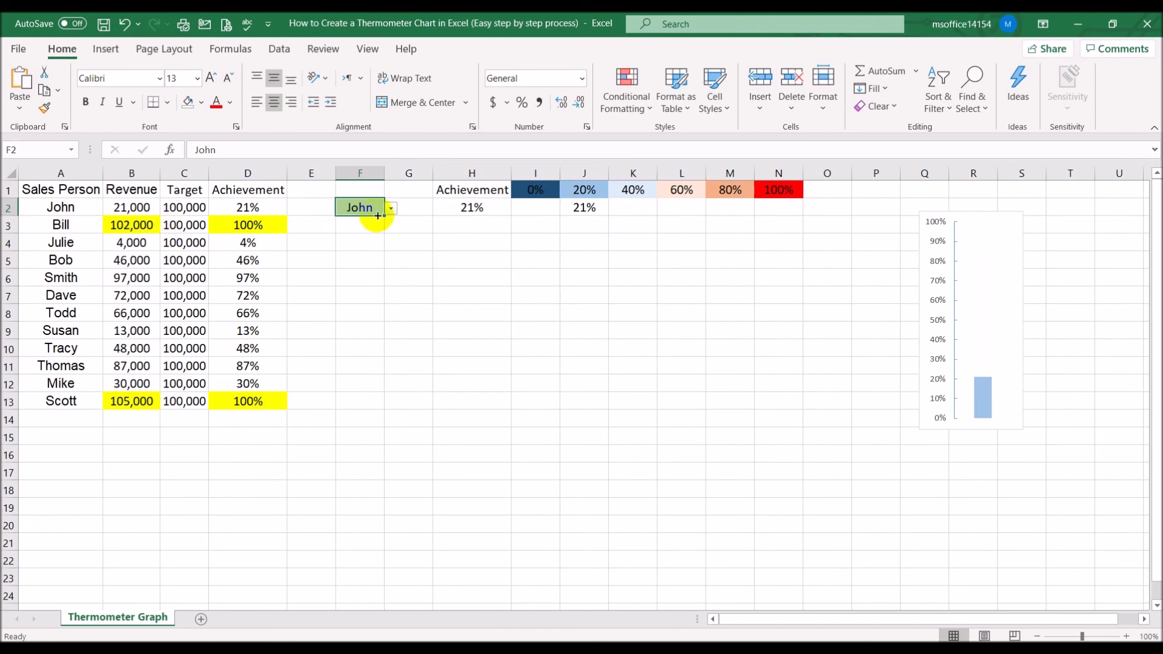
{"action": "left_click", "coordinate": [391, 209]}
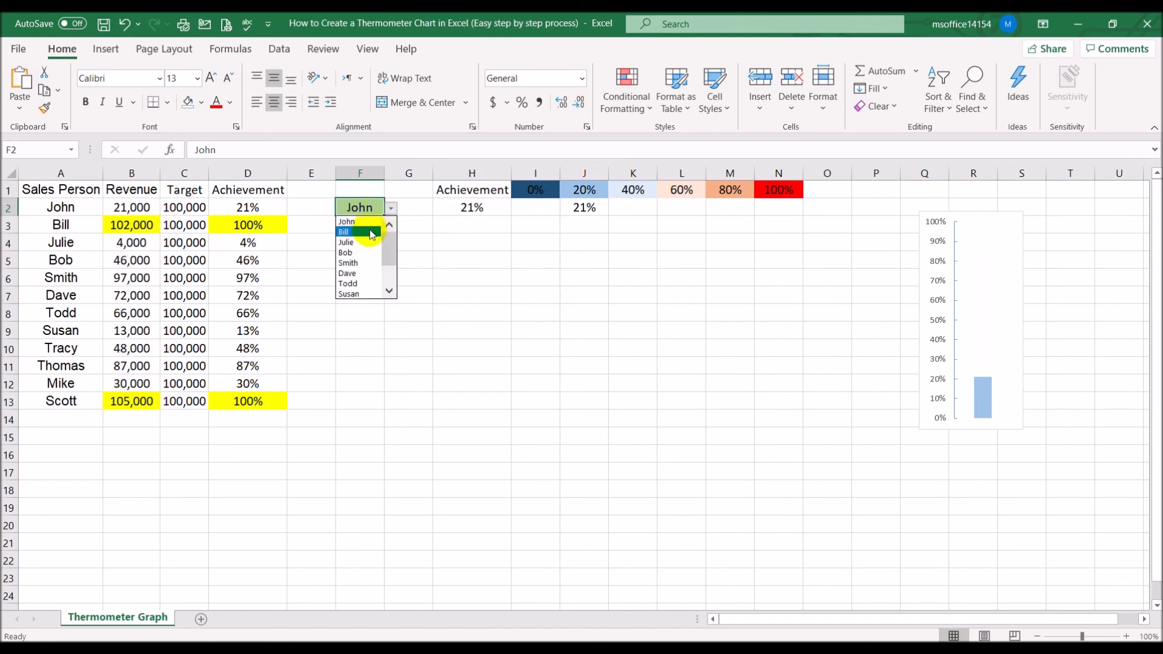
{"action": "left_click", "coordinate": [371, 232]}
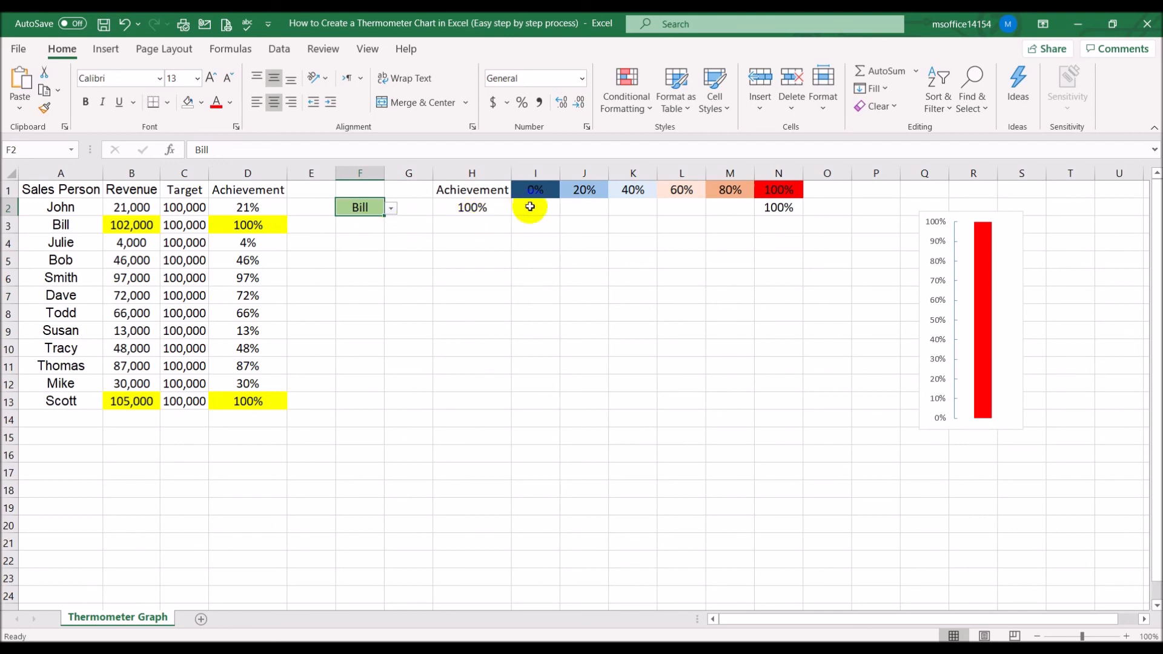
{"action": "left_click", "coordinate": [390, 207]}
{"action": "left_click", "coordinate": [368, 230]}
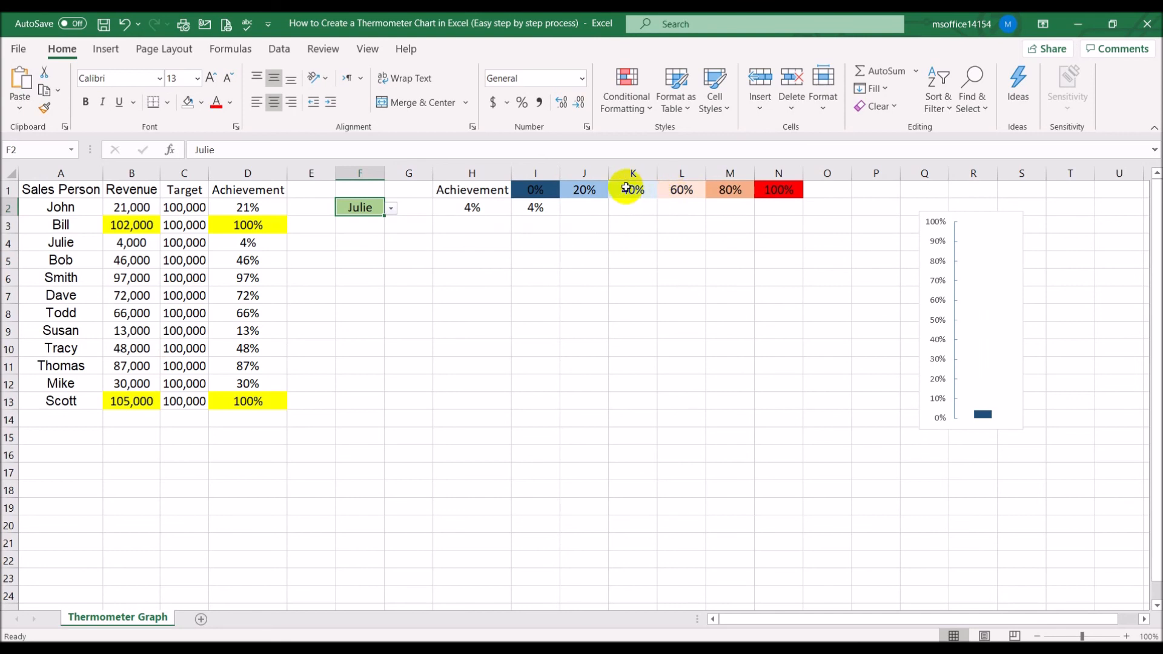
{"action": "left_click", "coordinate": [391, 209]}
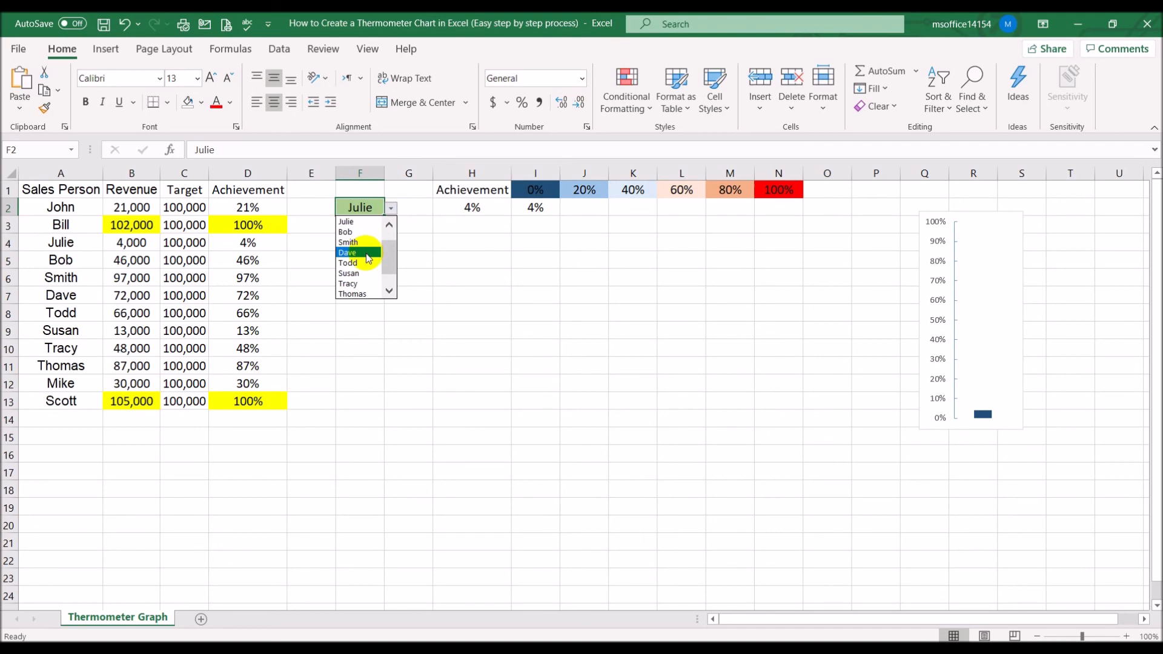
{"action": "left_click", "coordinate": [367, 232]}
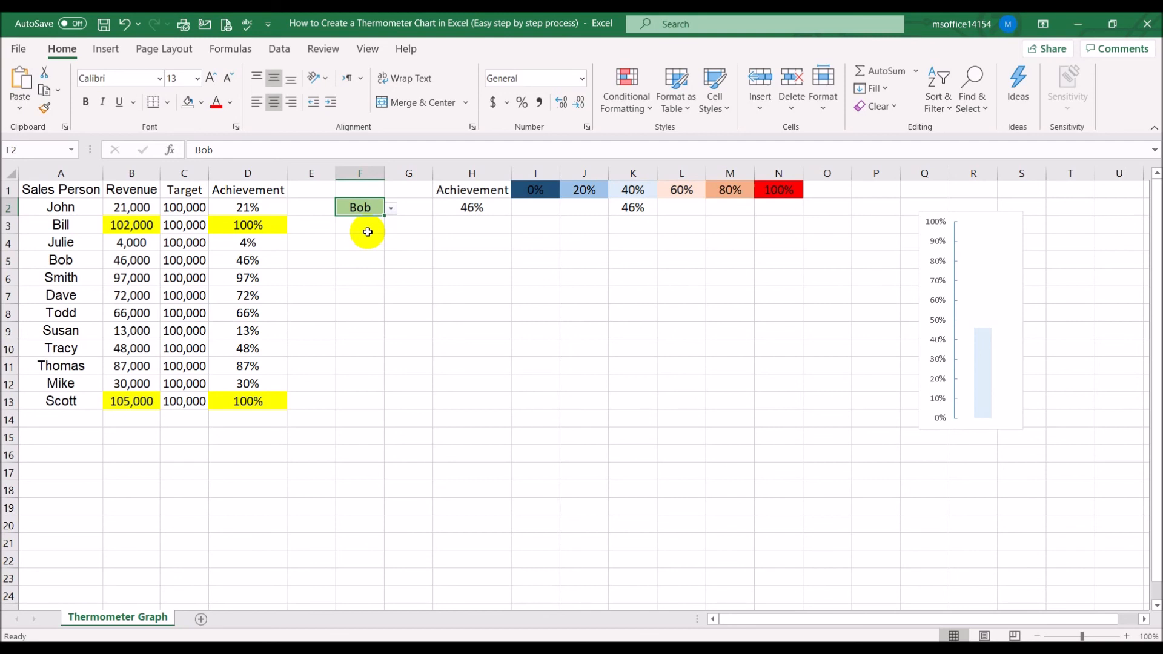
Insert an oval shape as the thermometer bulb at the base of the chart's bar
{"action": "mouse_move", "coordinate": [991, 368]}
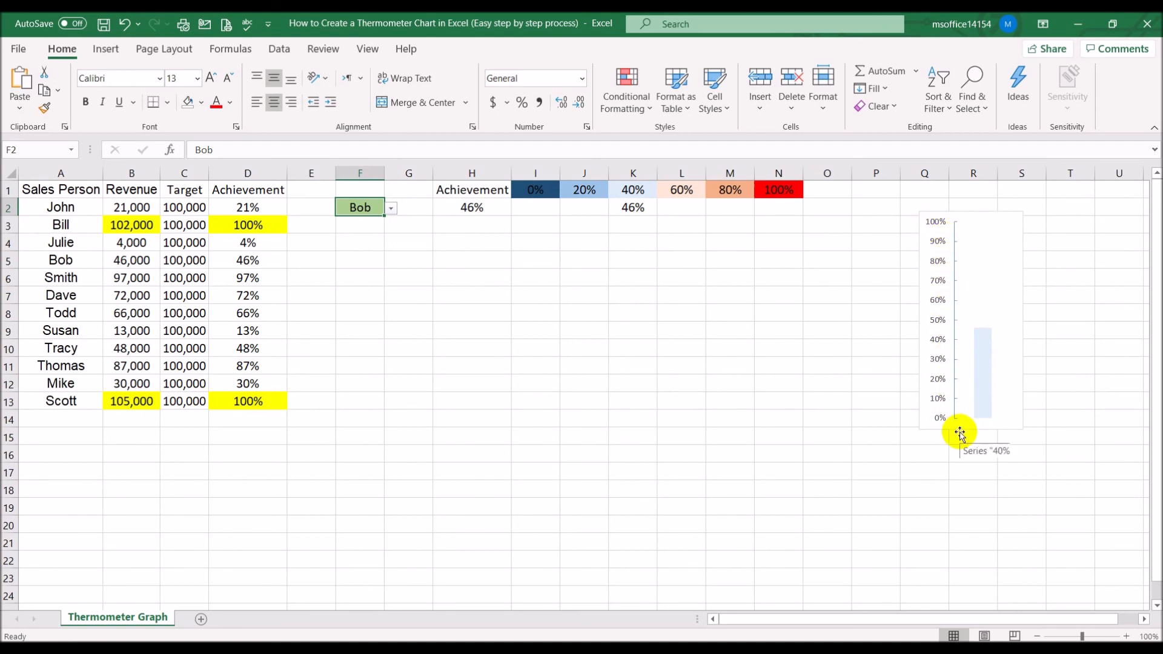
{"action": "left_click", "coordinate": [111, 53]}
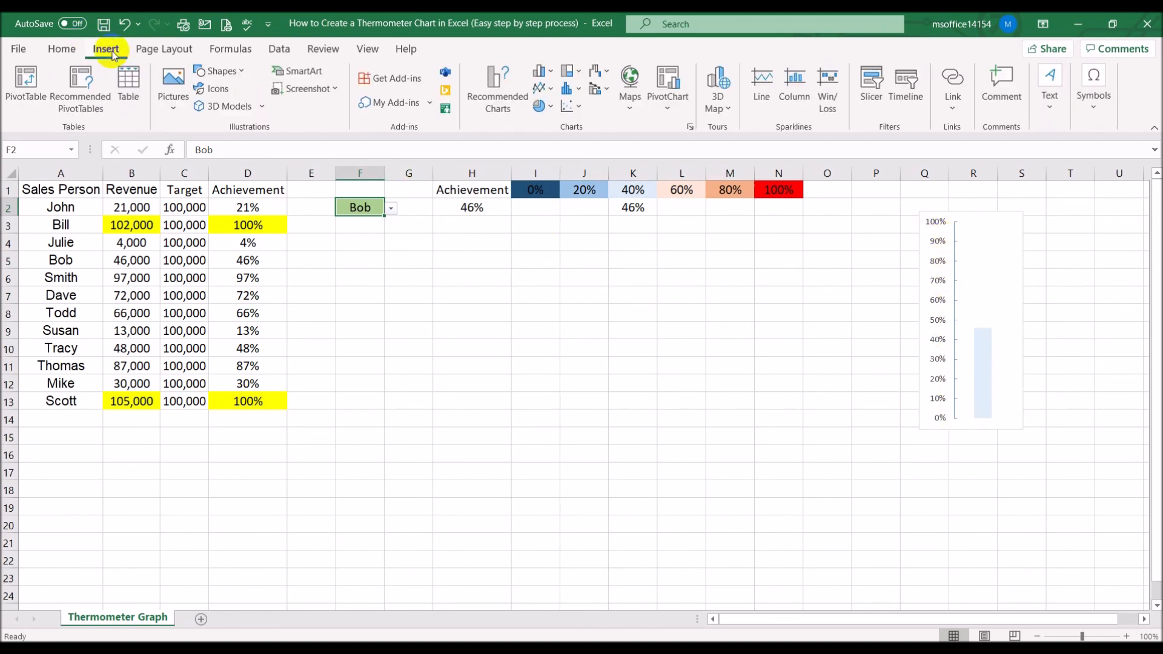
{"action": "left_click", "coordinate": [245, 71]}
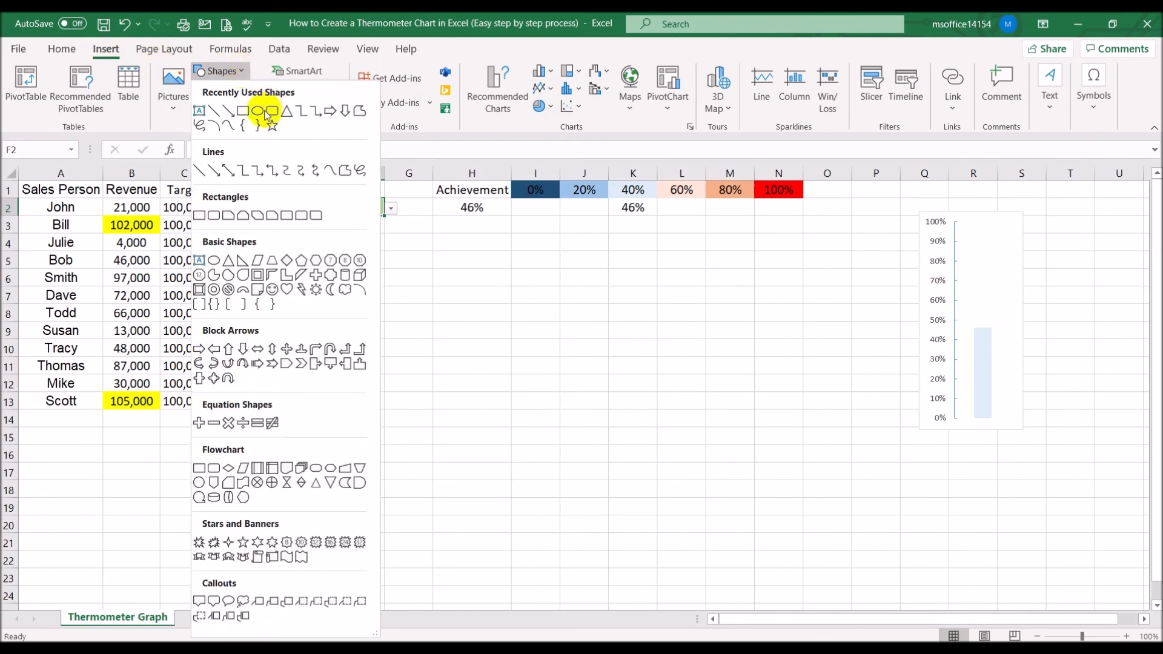
{"action": "left_click", "coordinate": [262, 110]}
{"action": "left_click_drag", "start_coordinate": [720, 352], "coordinate": [988, 429]}
{"action": "left_click", "coordinate": [631, 441]}
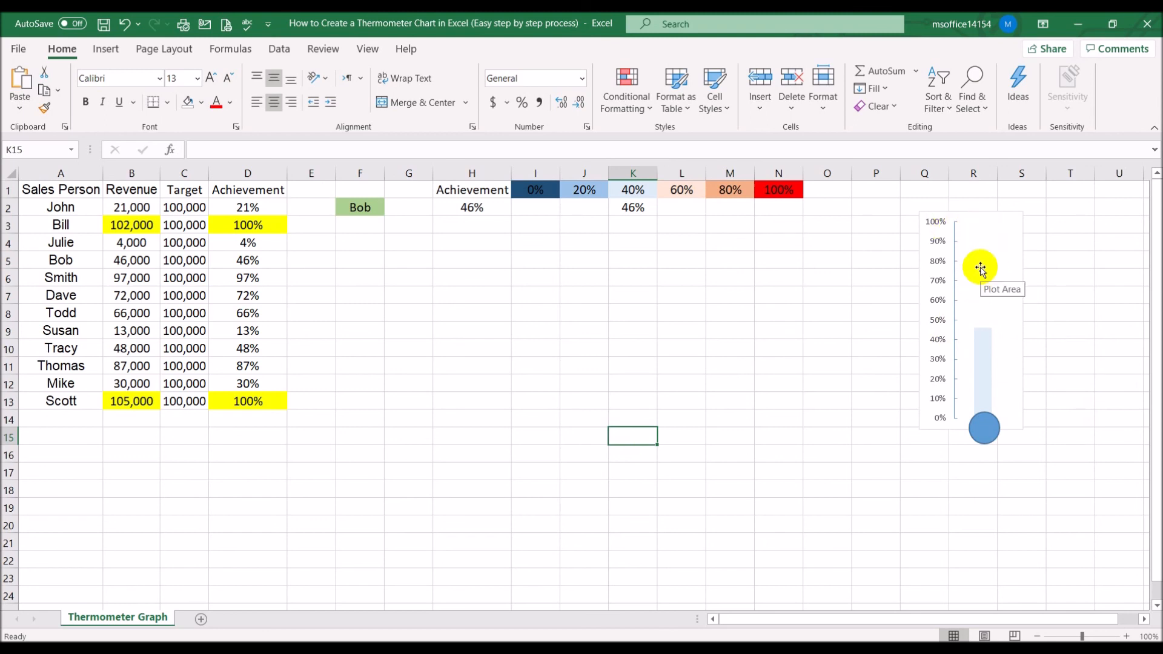
Choose John from the salesperson dropdown in F2 to check the finished thermometer
{"action": "left_click", "coordinate": [375, 210]}
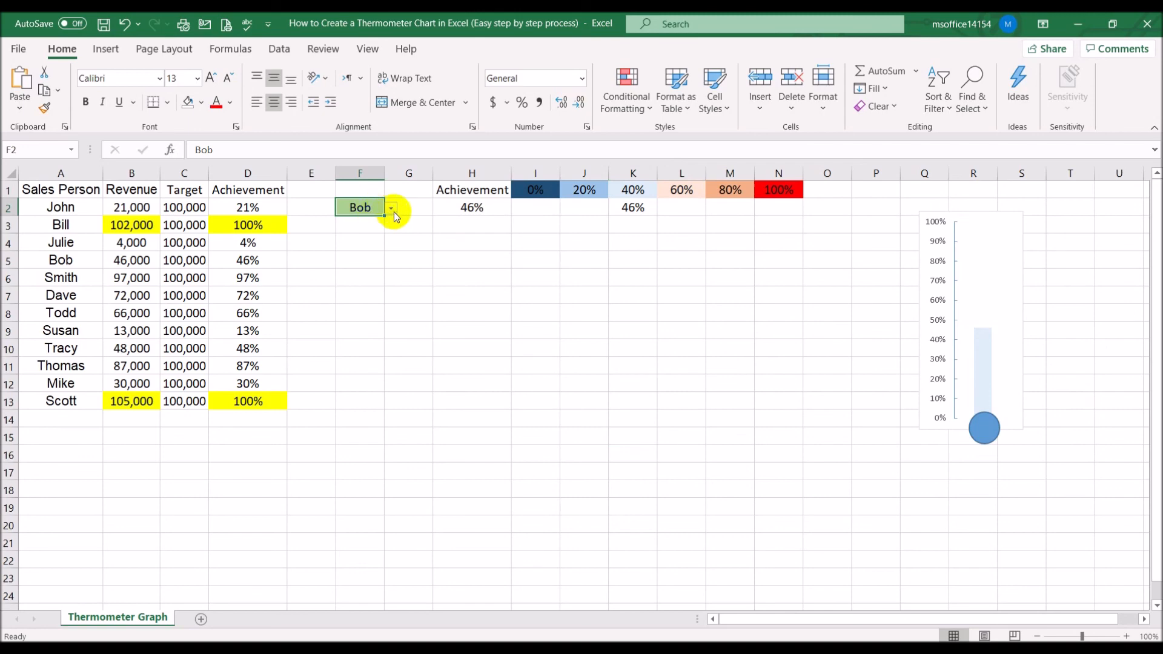
{"action": "left_click", "coordinate": [390, 209]}
{"action": "left_click", "coordinate": [389, 228]}
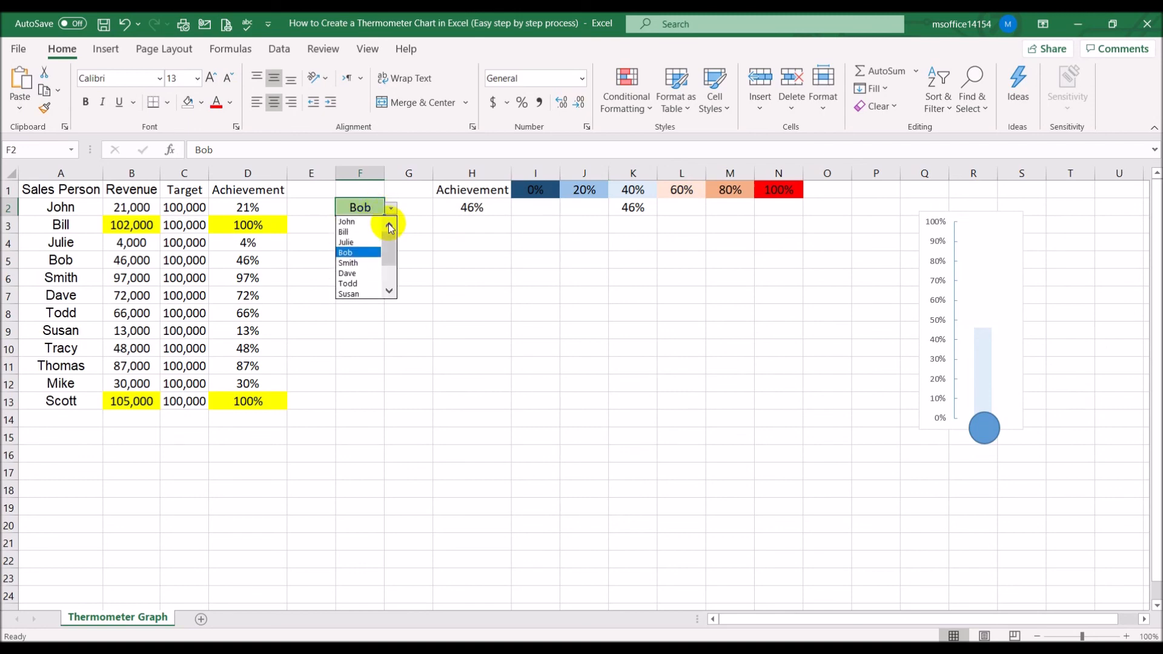
{"action": "left_click", "coordinate": [379, 222]}
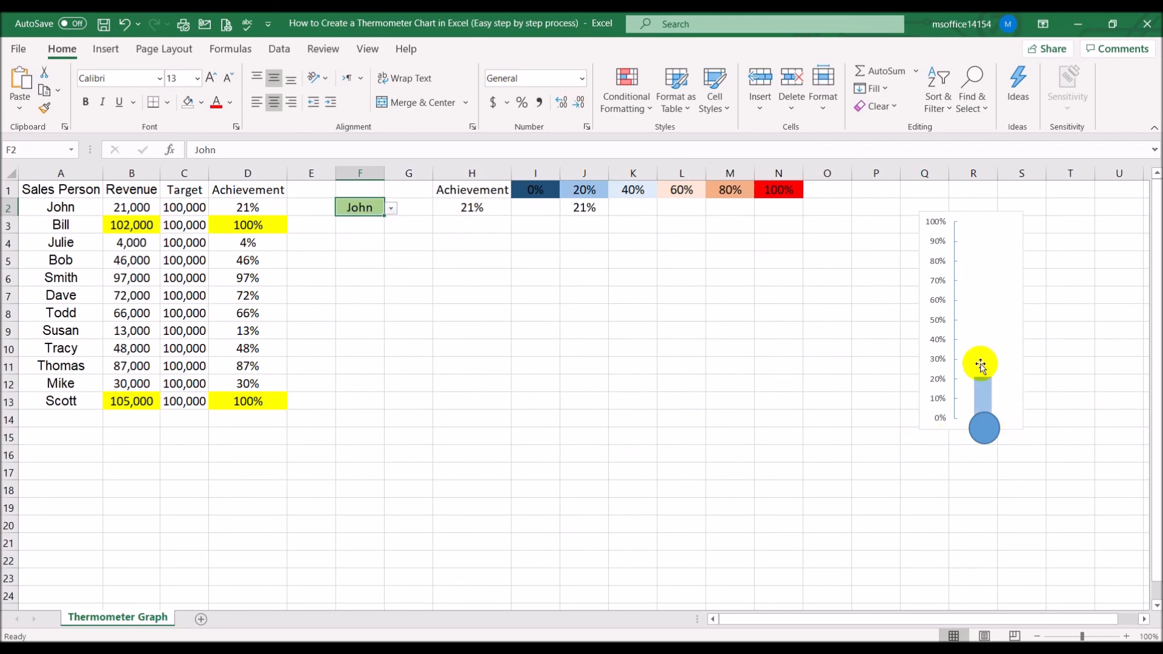